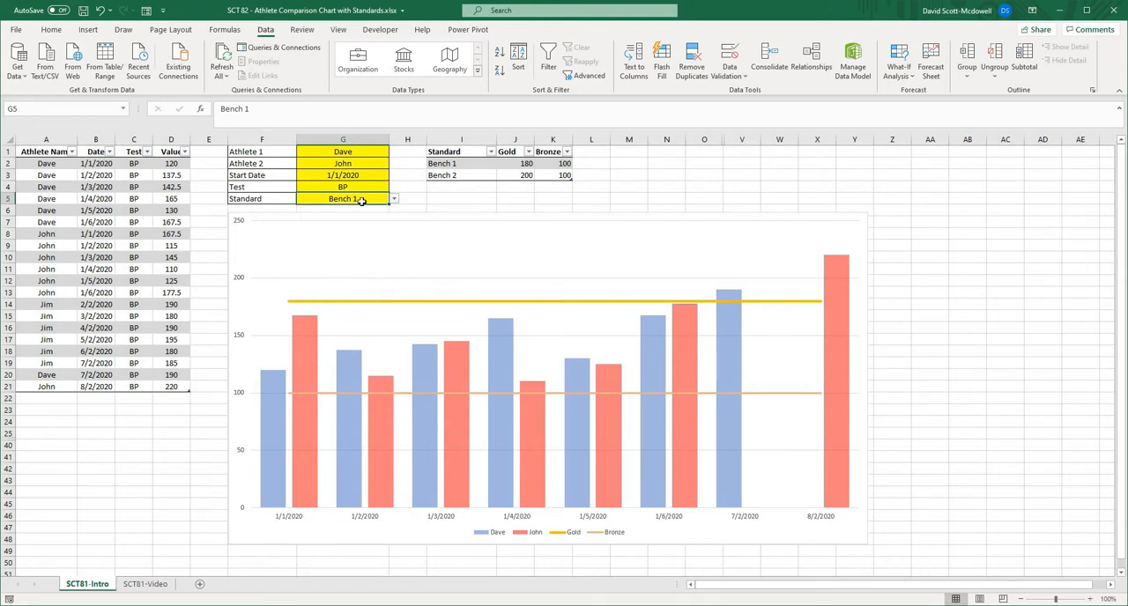
- Test the athlete comparison chart with a start date of 3/2/2020 and return the start date to 1/1/2020
click(361, 177)
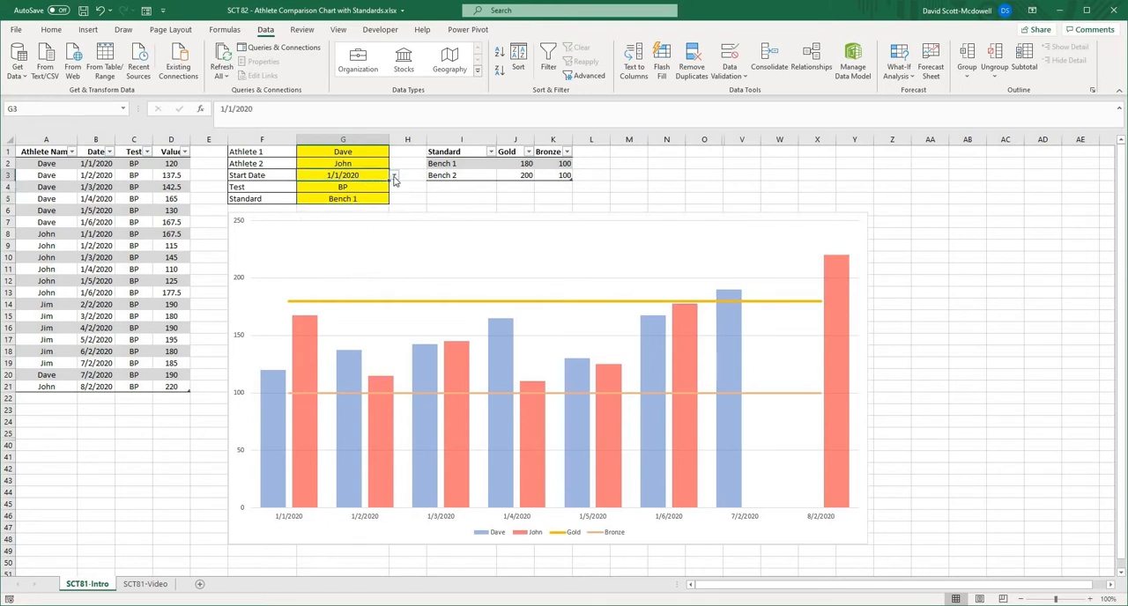
click(394, 178)
click(366, 221)
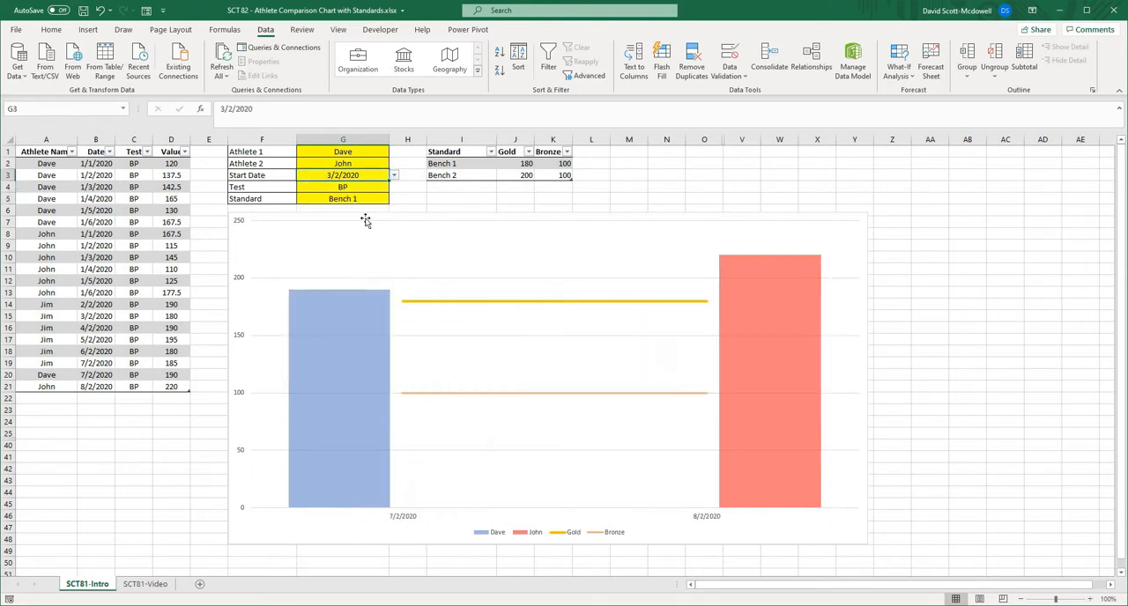
click(394, 175)
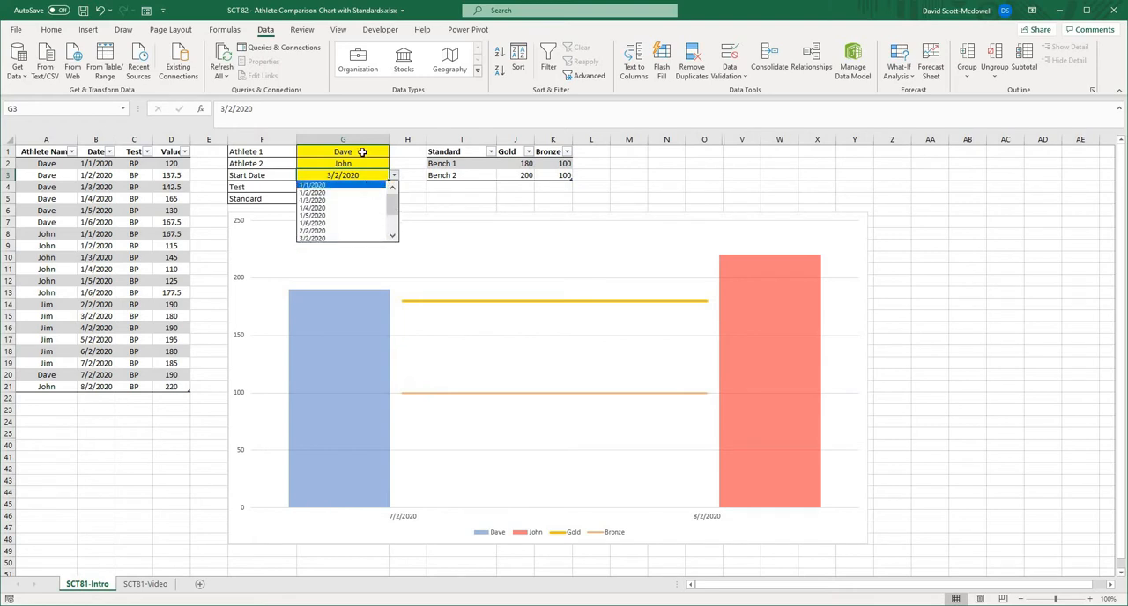
click(362, 185)
- Set Athlete 2 to the third athlete in the data and Athlete 1 to the second to compare them in the chart
click(367, 164)
click(394, 165)
click(382, 188)
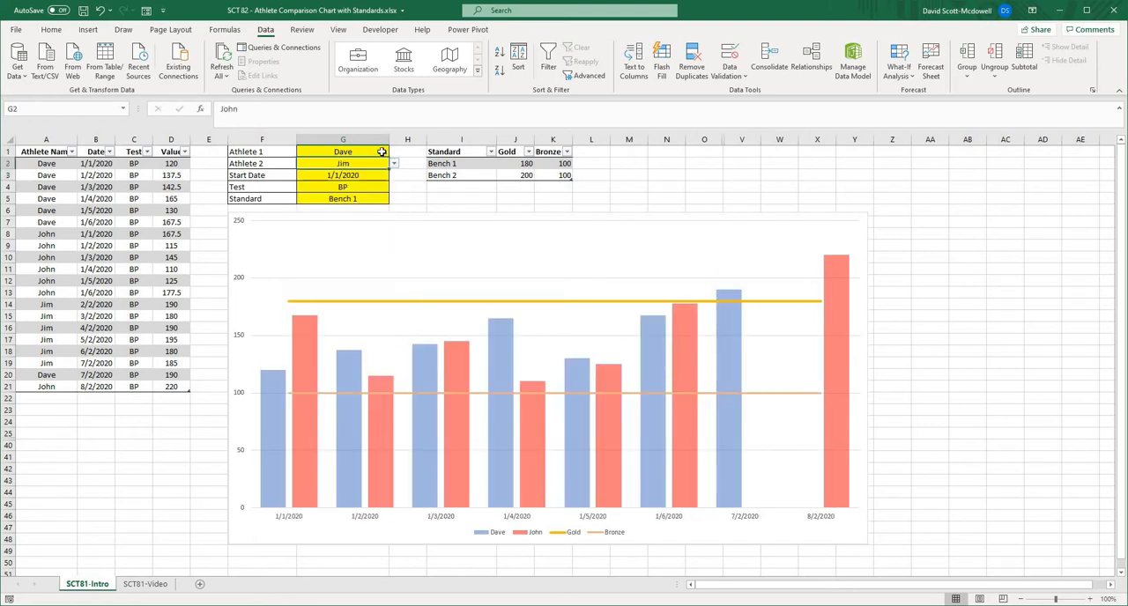
click(381, 151)
click(393, 151)
click(380, 164)
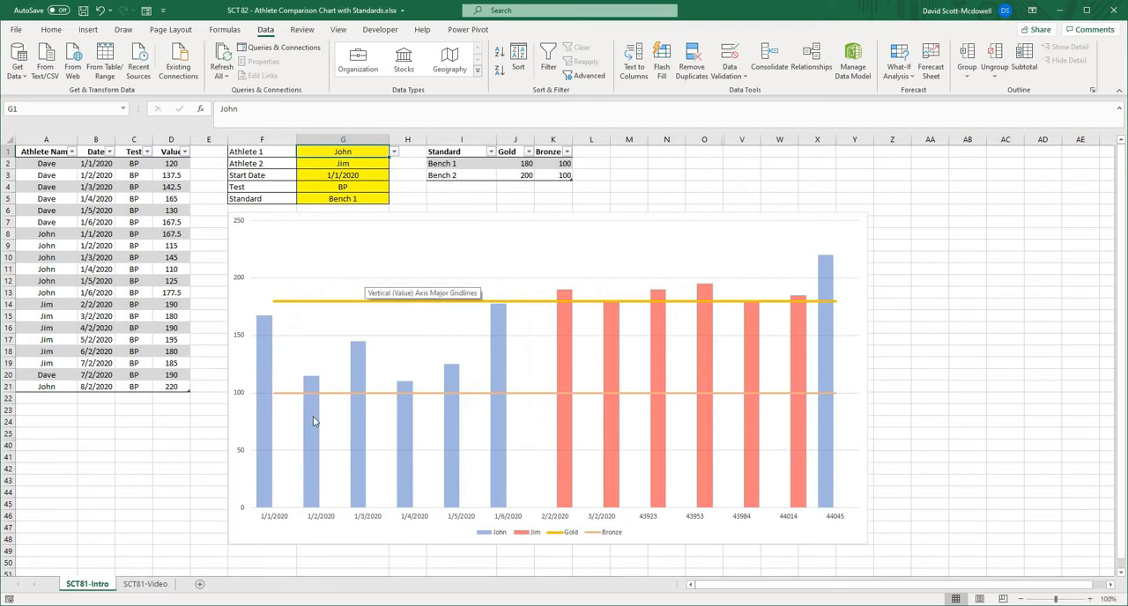
mouse_move(792, 385)
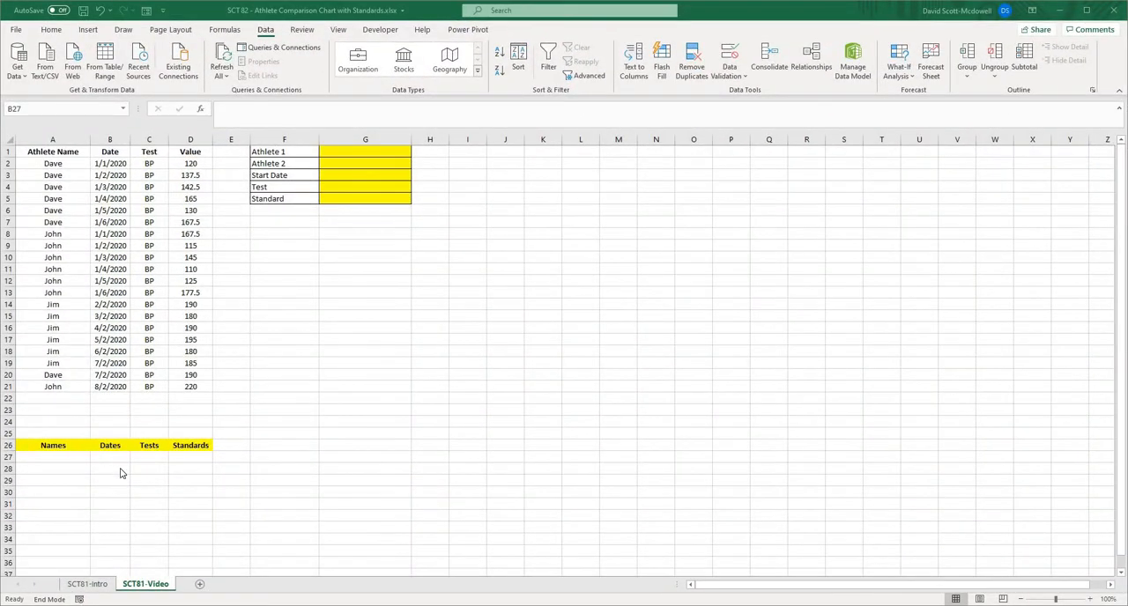
- Examine the athlete data, the Names, Dates, Tests and Standards headers, and the selection labels on the SCT81-Video sheet
click(335, 337)
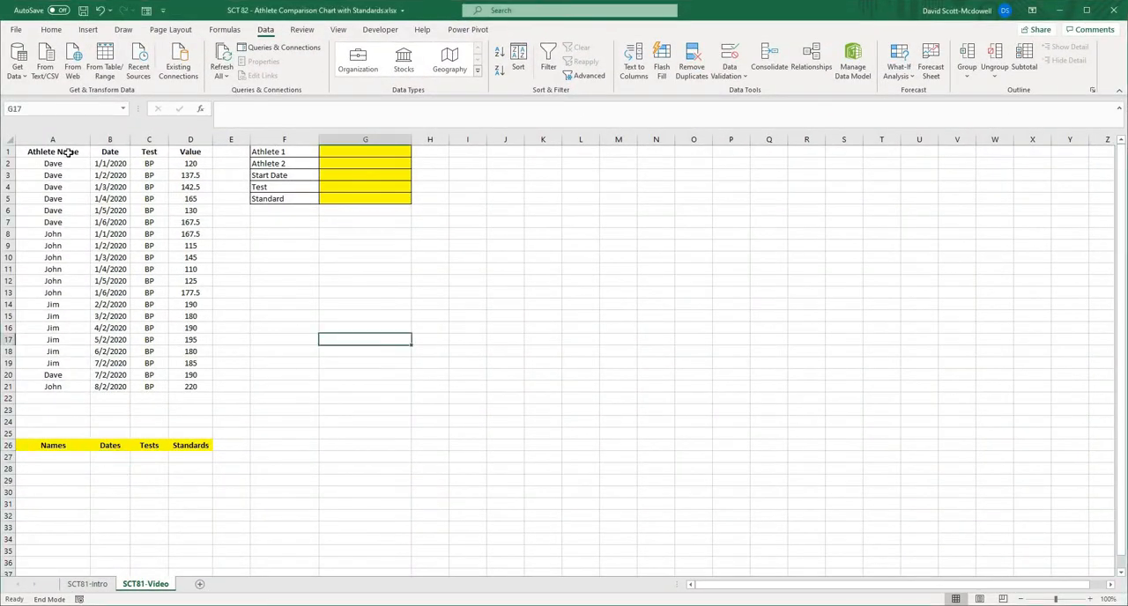
drag(69, 152, 224, 388)
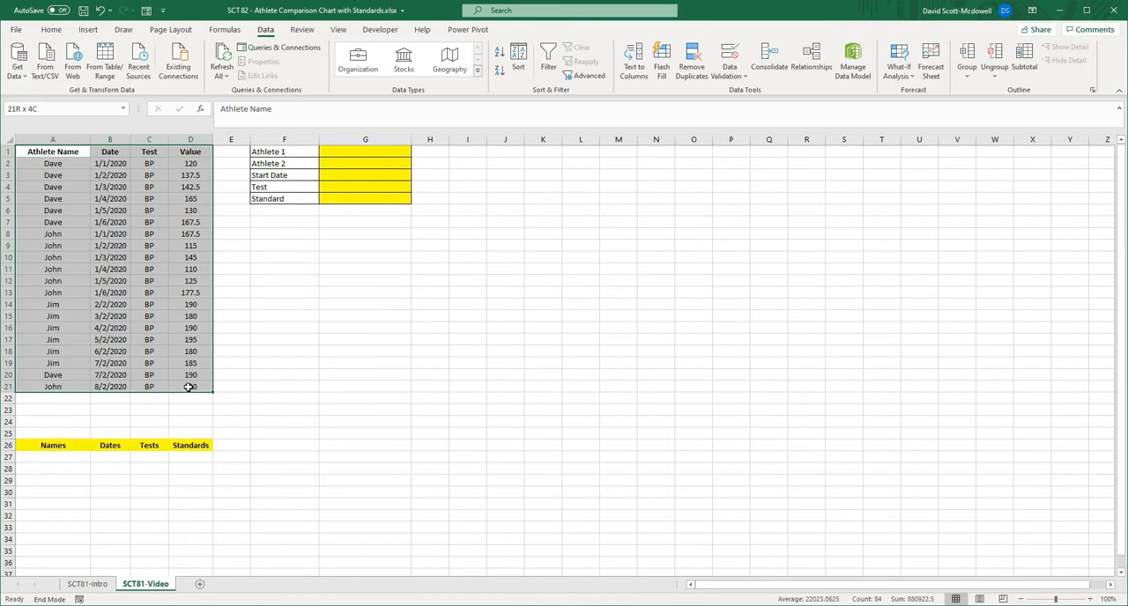
click(306, 390)
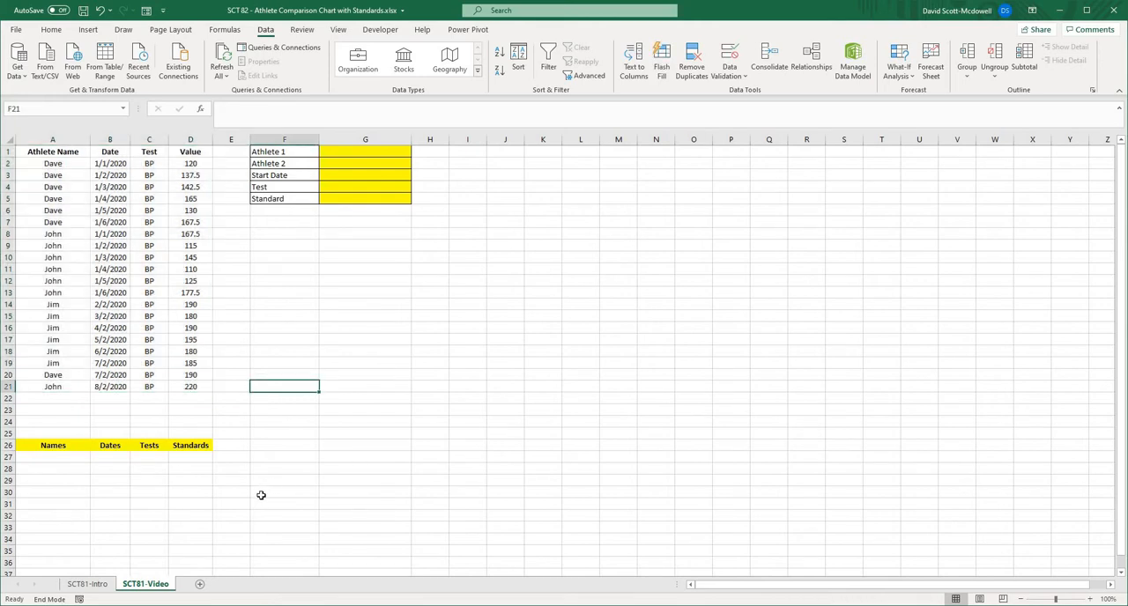
click(49, 445)
drag(146, 448, 198, 447)
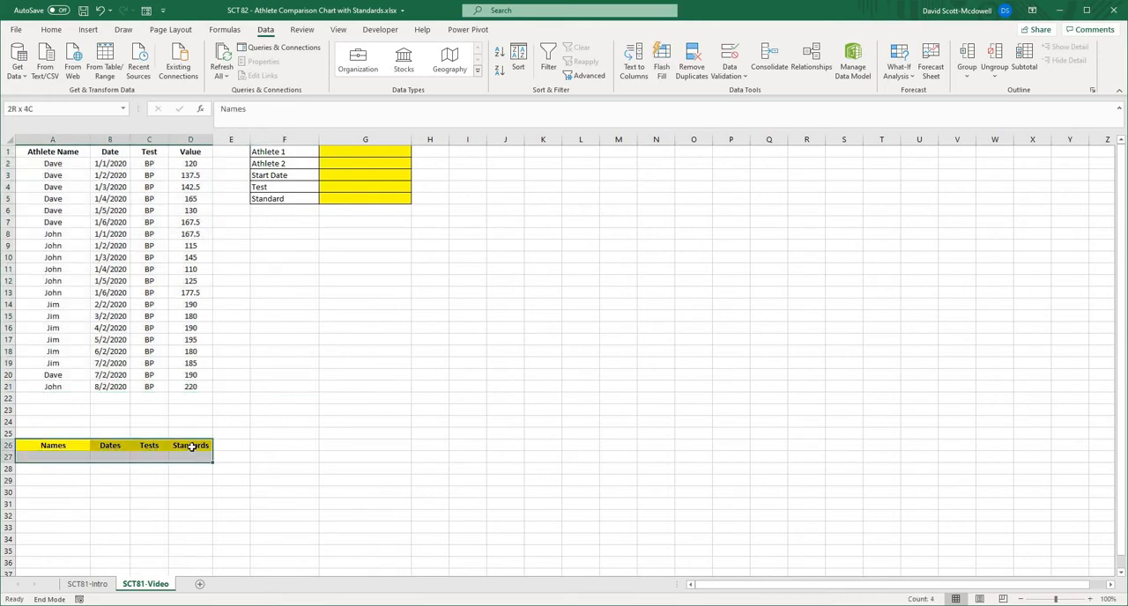
click(353, 443)
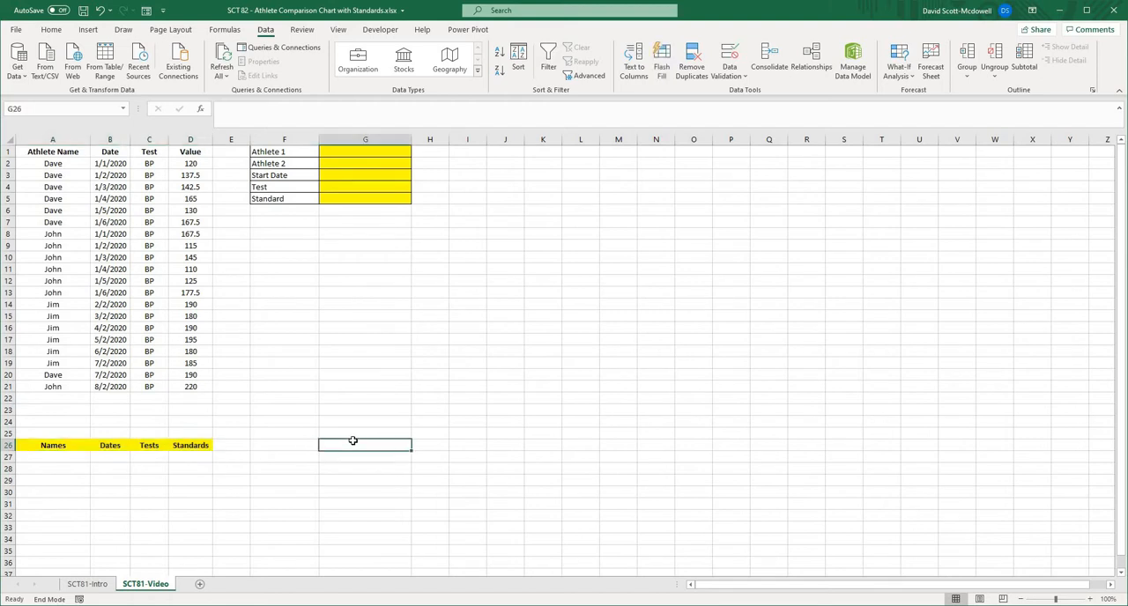
click(377, 375)
drag(268, 155, 291, 199)
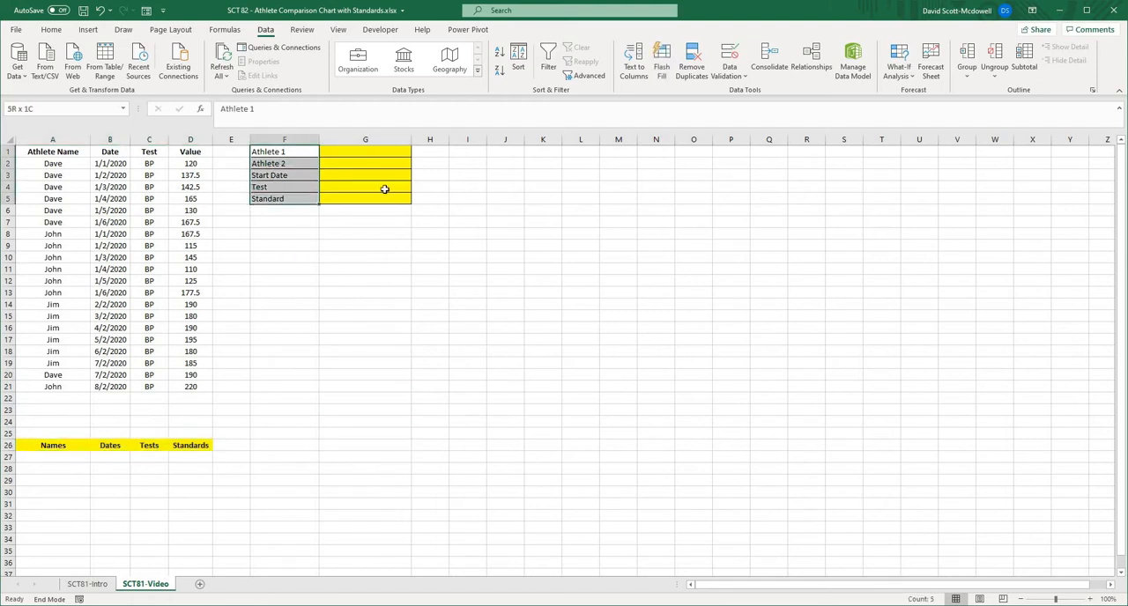
click(533, 255)
click(323, 281)
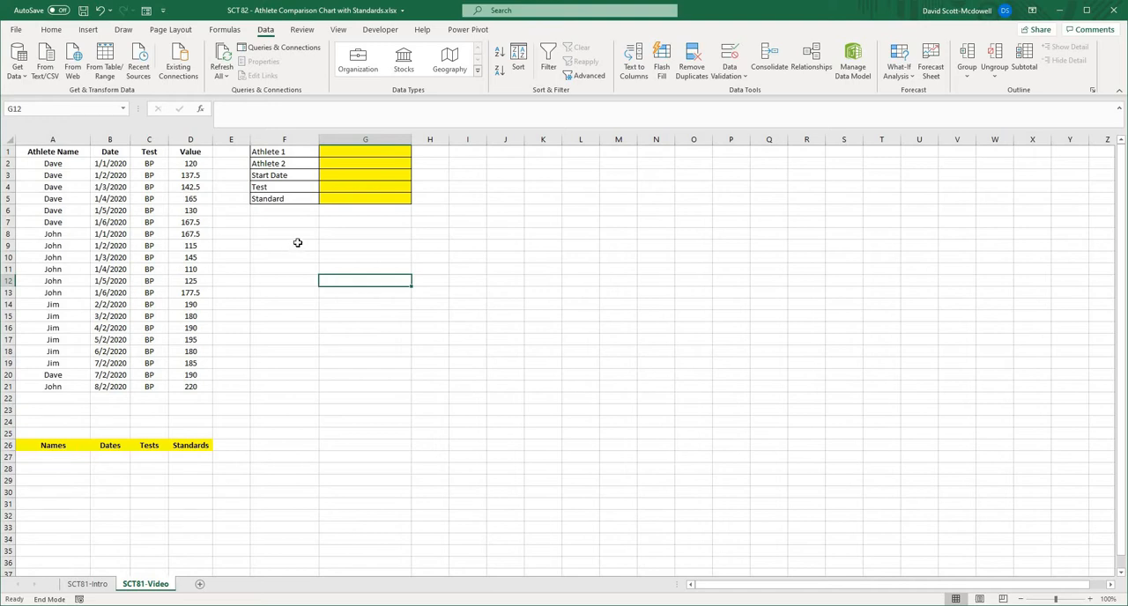
click(526, 281)
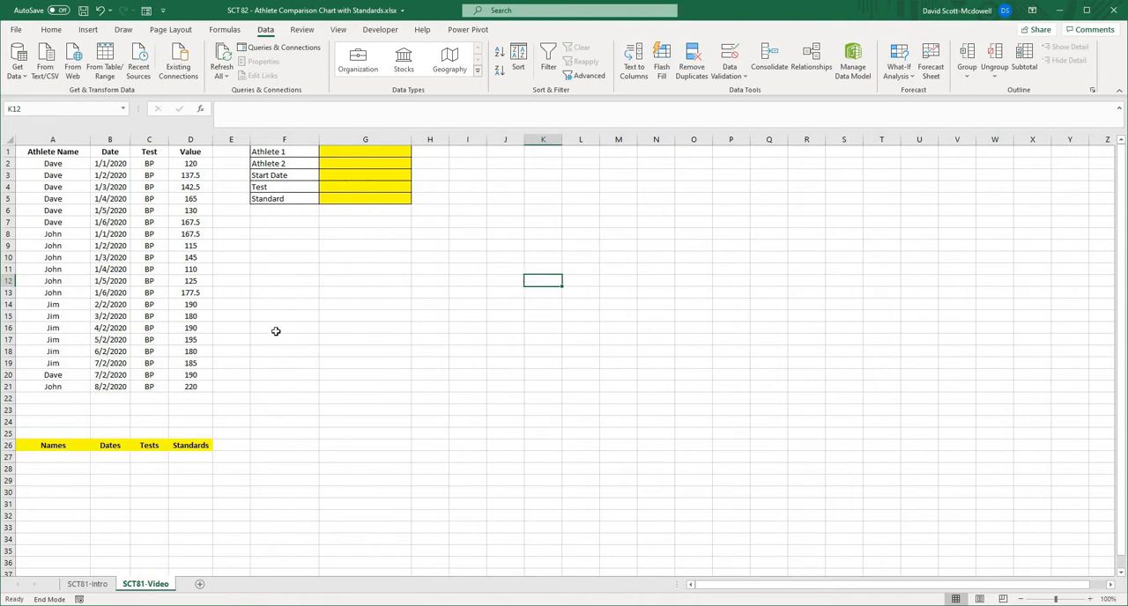
click(520, 337)
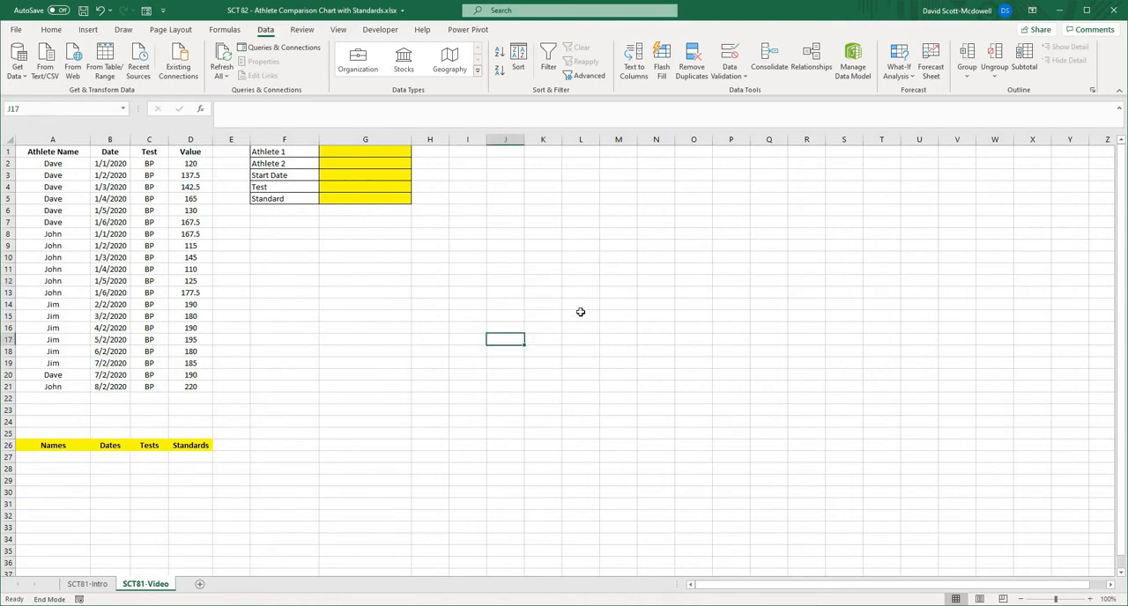
click(582, 315)
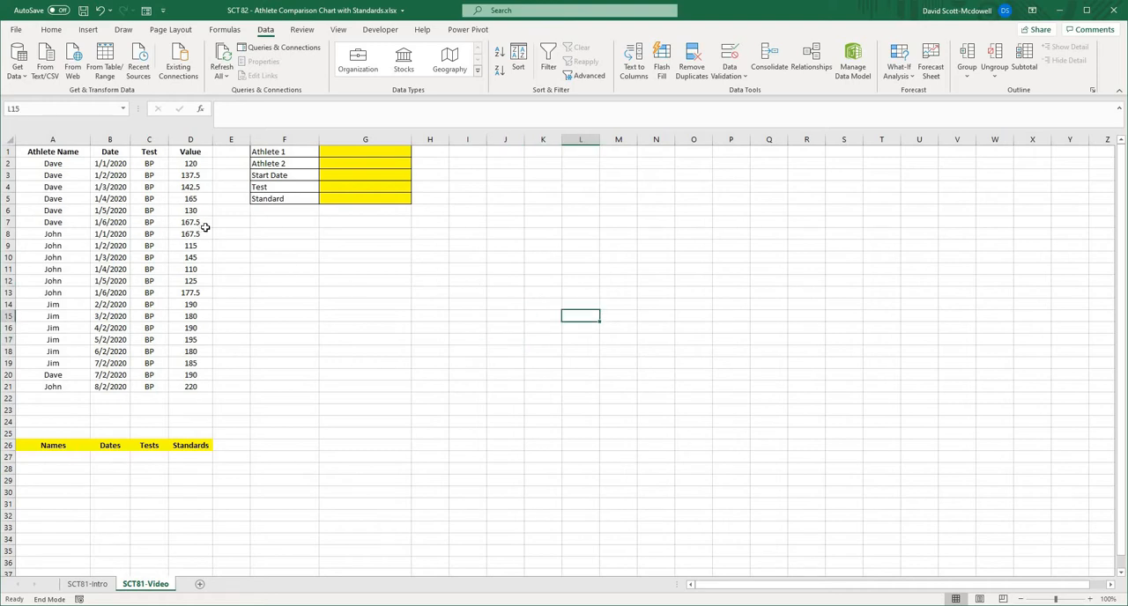
click(287, 236)
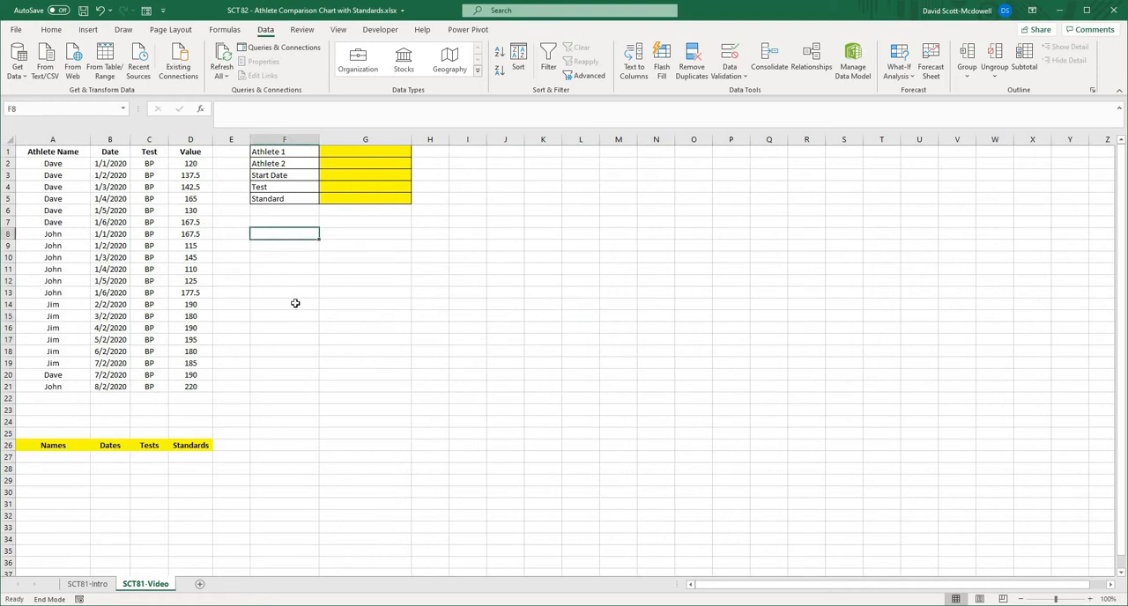
- Format the athlete data in A1:D21 as a light grey-banded table with headers
click(33, 152)
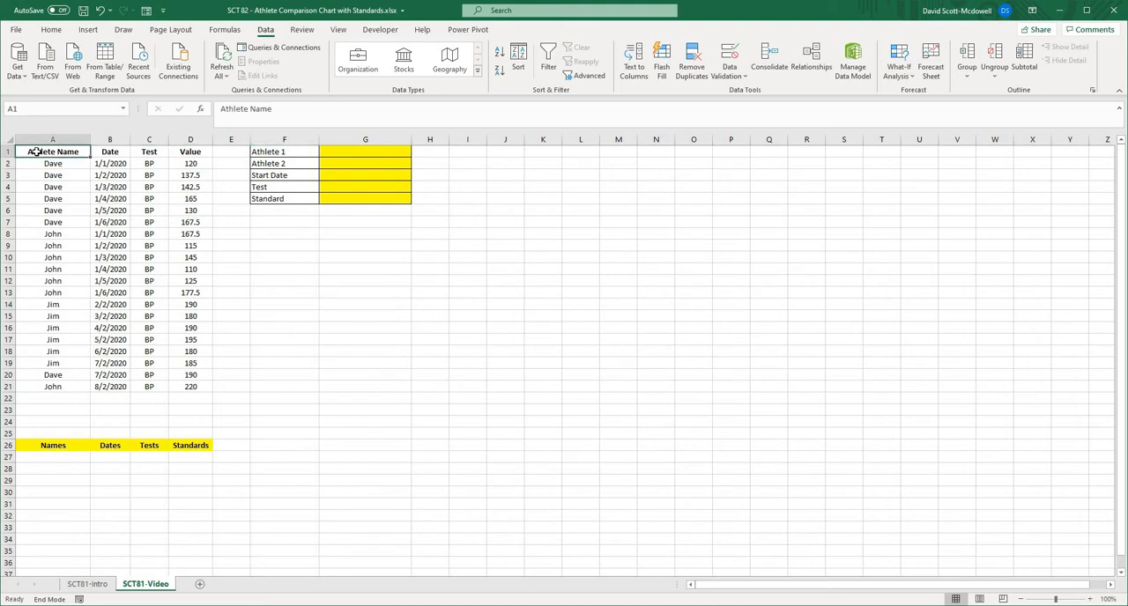
drag(32, 152, 190, 386)
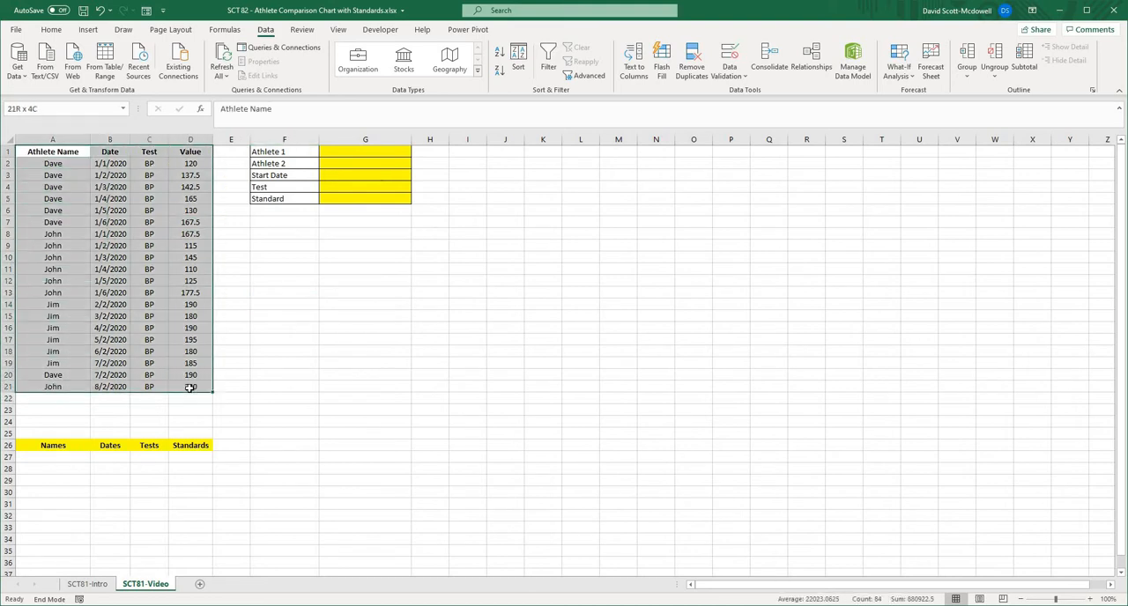
click(51, 29)
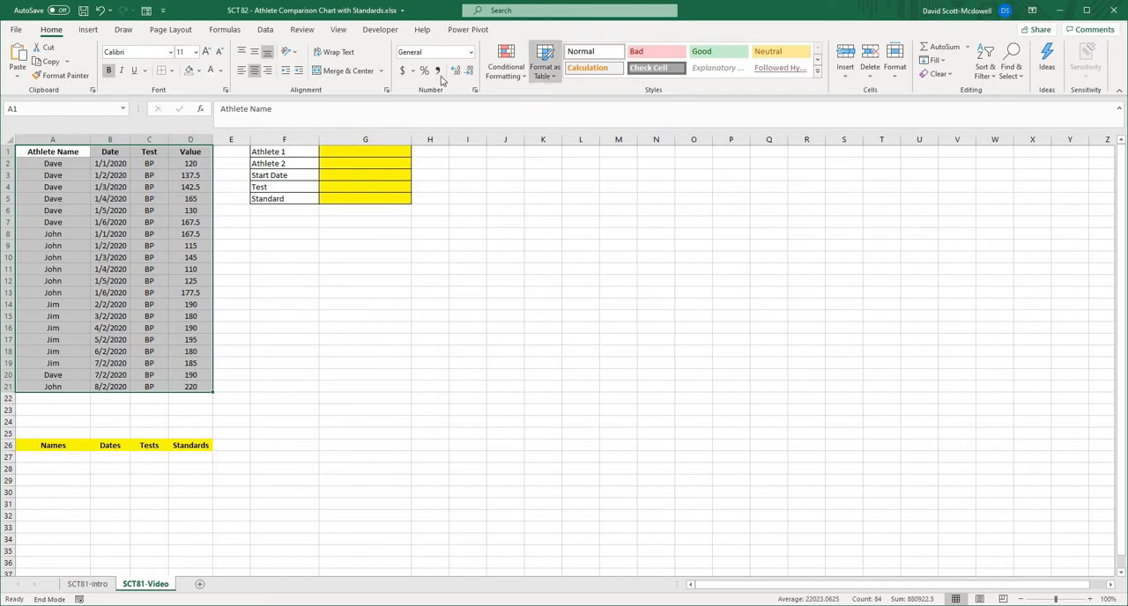
click(555, 75)
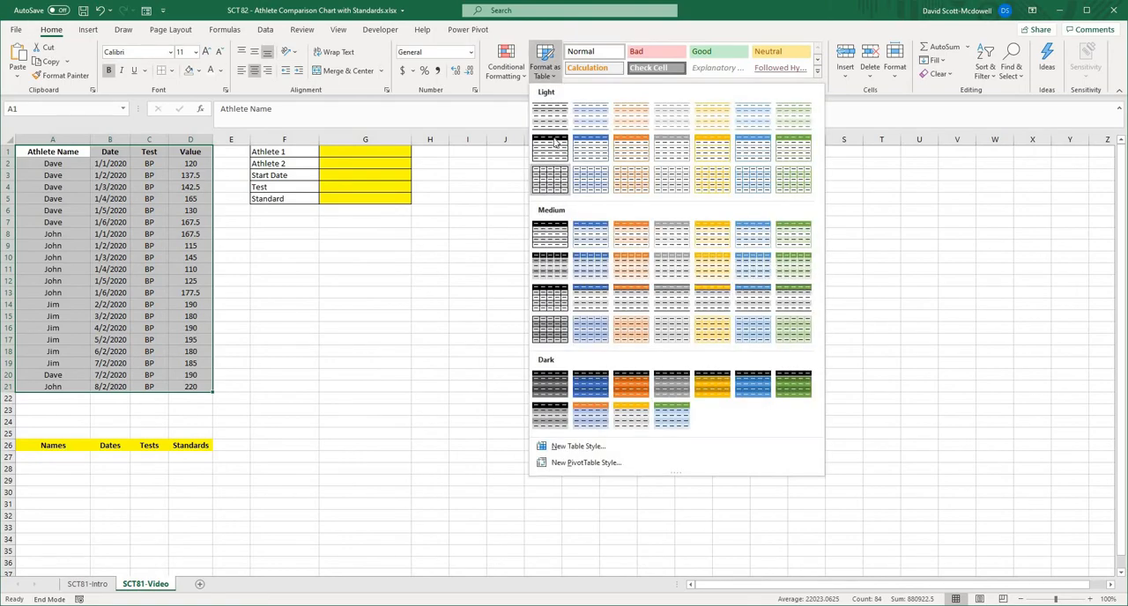
key(Escape)
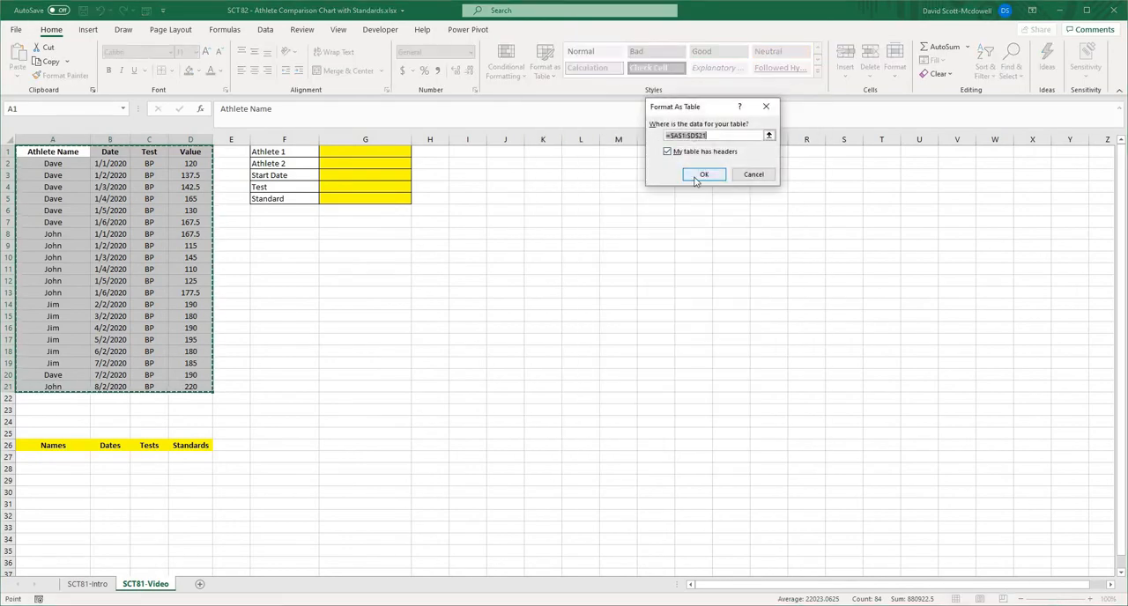
click(705, 181)
click(446, 342)
- Name the athlete data table TBLData
key(ctrl+Home)
click(529, 31)
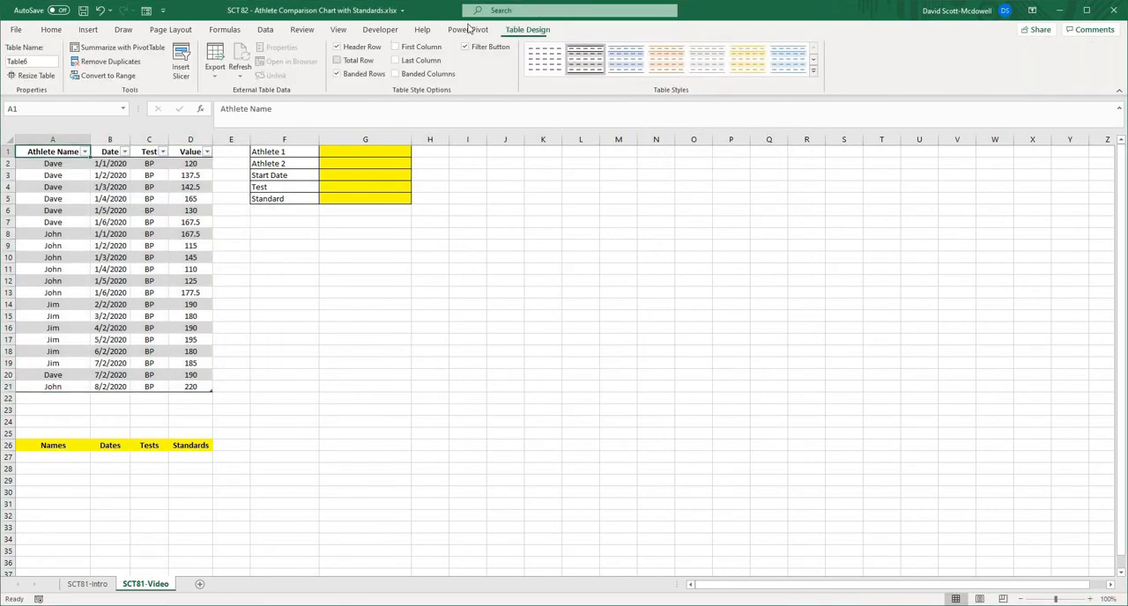
click(39, 60)
text(TBLData)
click(465, 279)
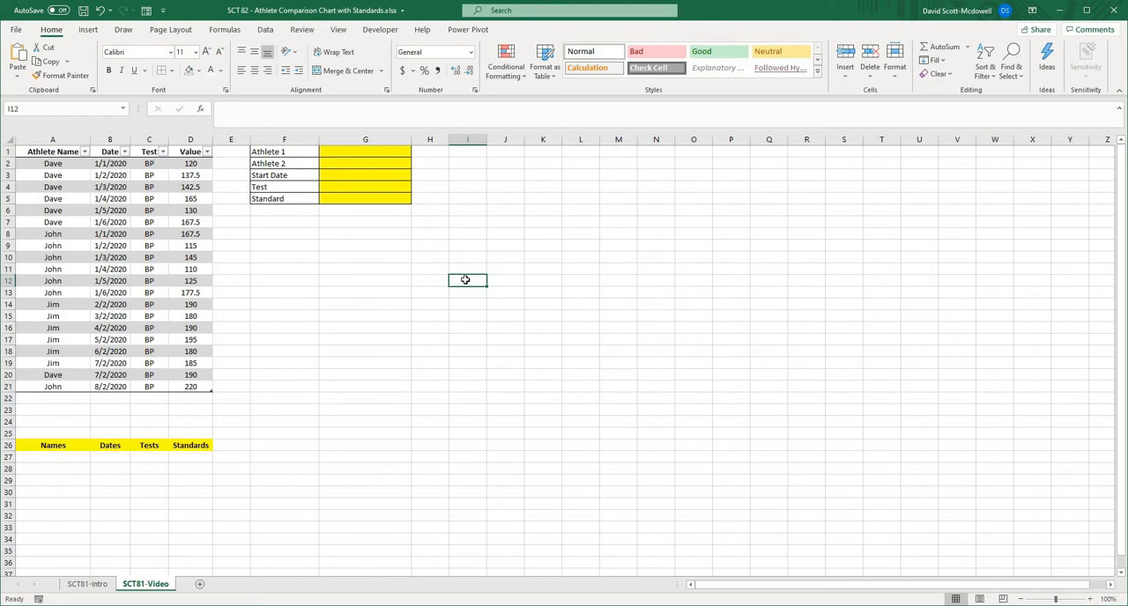
click(45, 457)
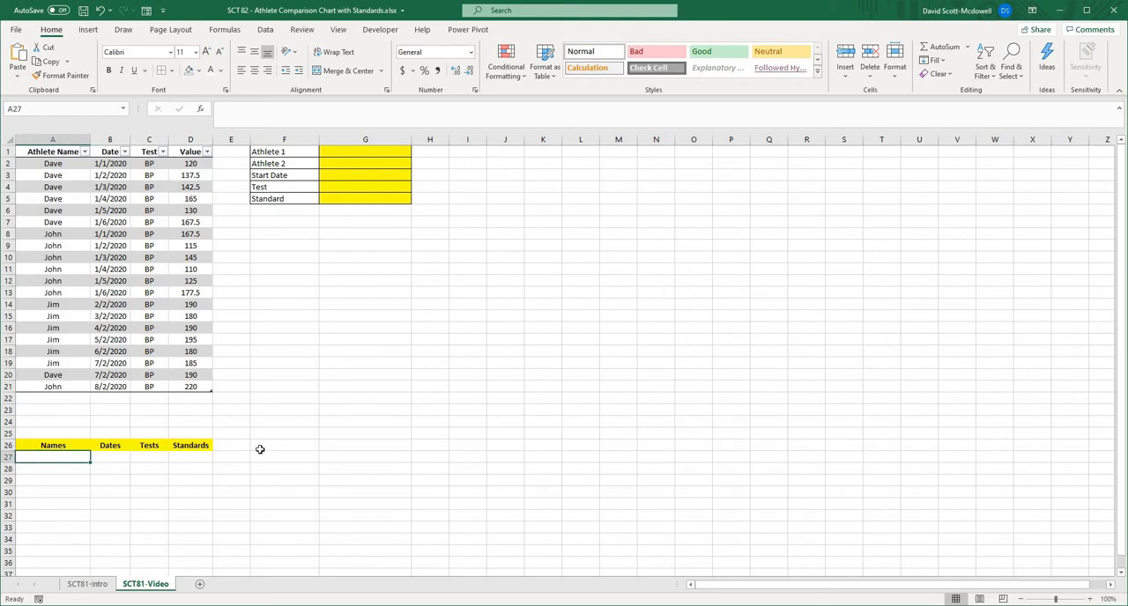
click(336, 441)
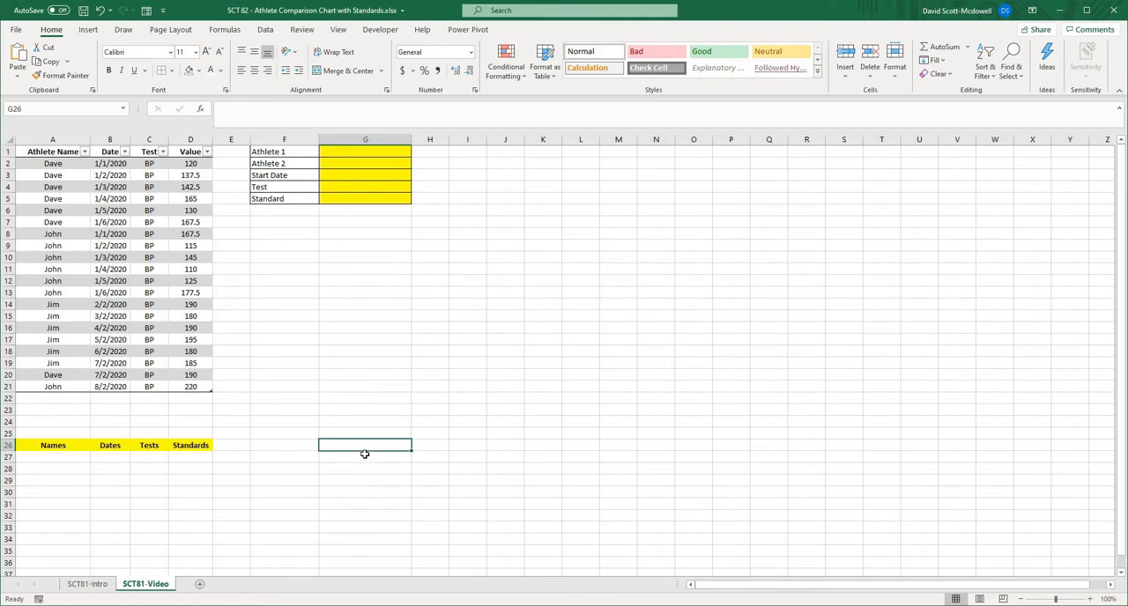
click(494, 364)
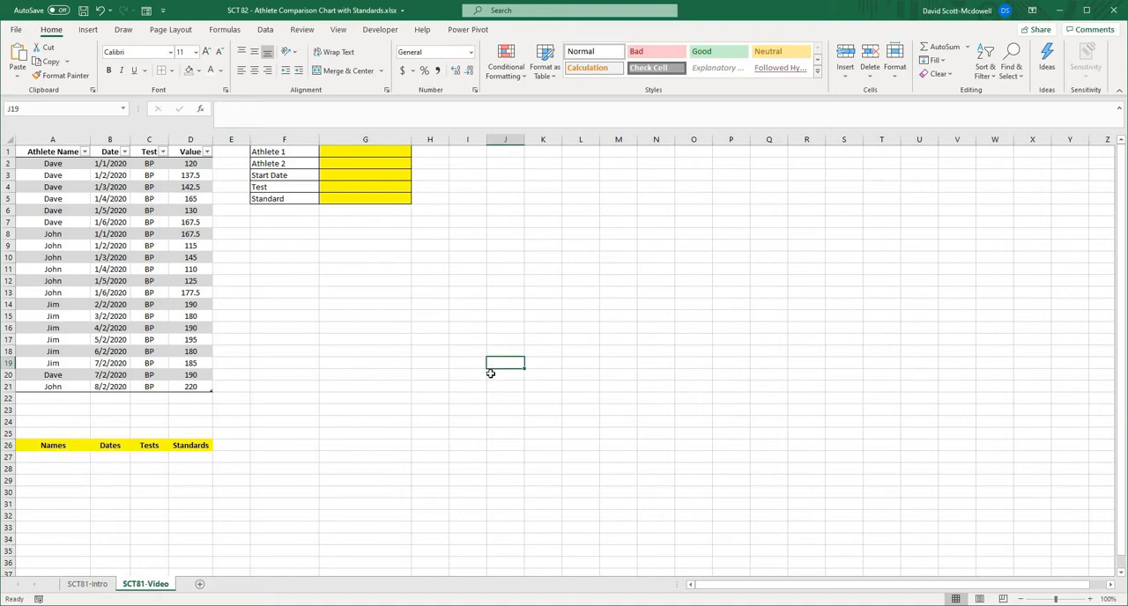
click(290, 420)
click(46, 448)
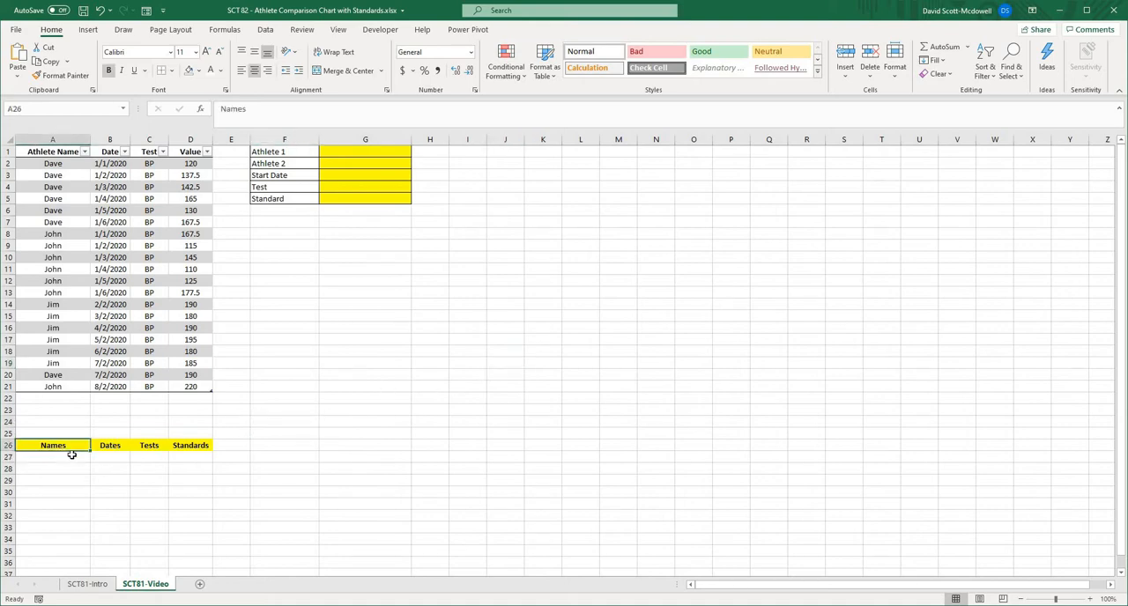
click(72, 457)
click(445, 365)
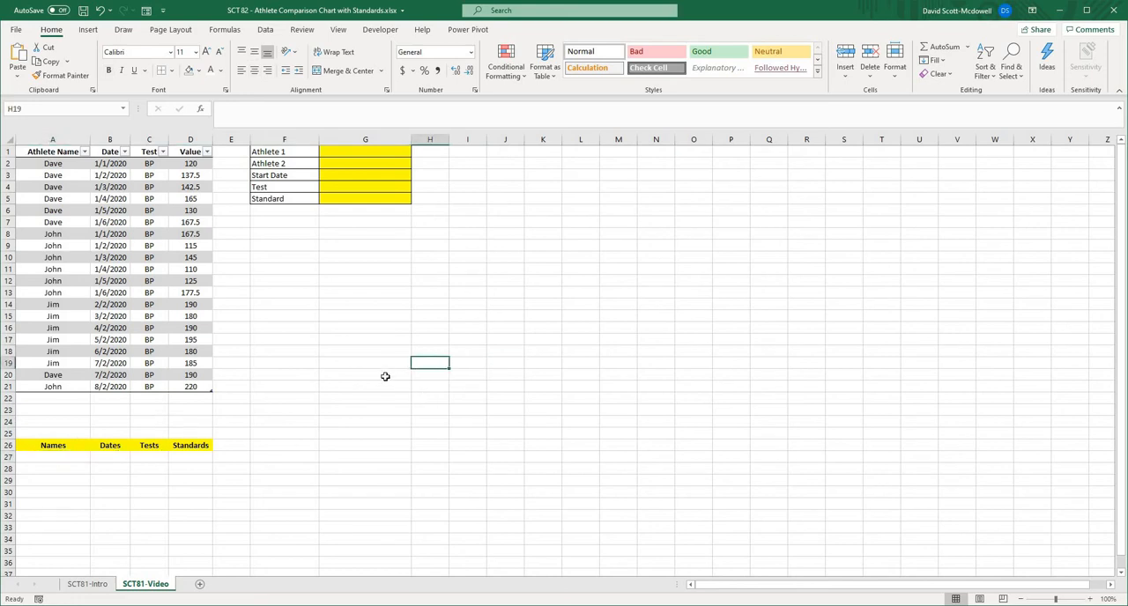
click(114, 477)
click(42, 459)
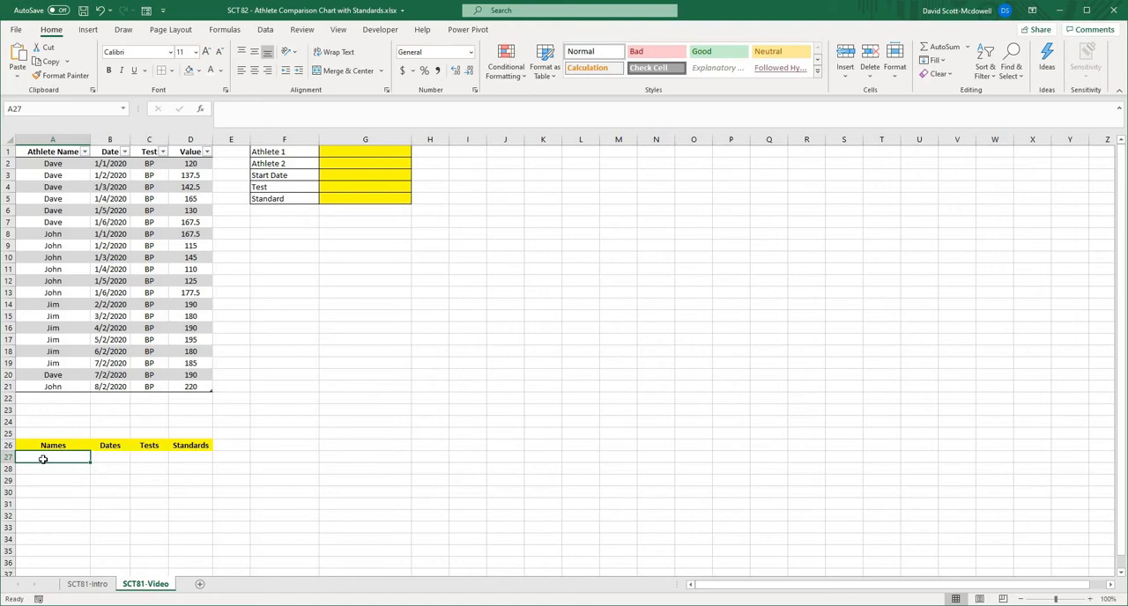
click(53, 442)
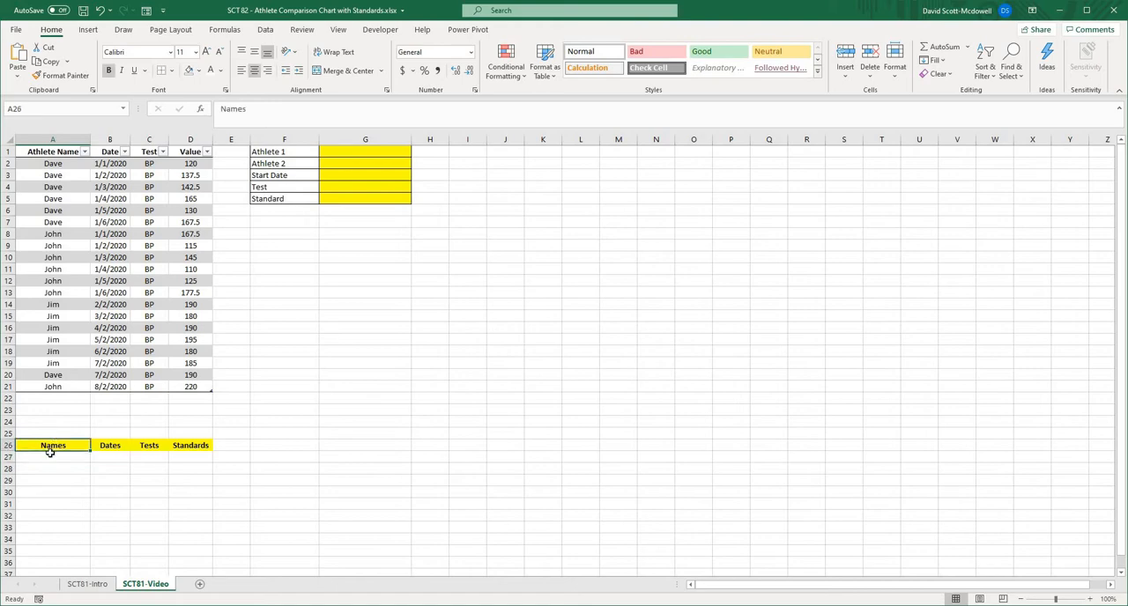
- List the unique athlete names under the Names header in A27 with =UNIQUE(TBLData[Athlete Name])
click(50, 453)
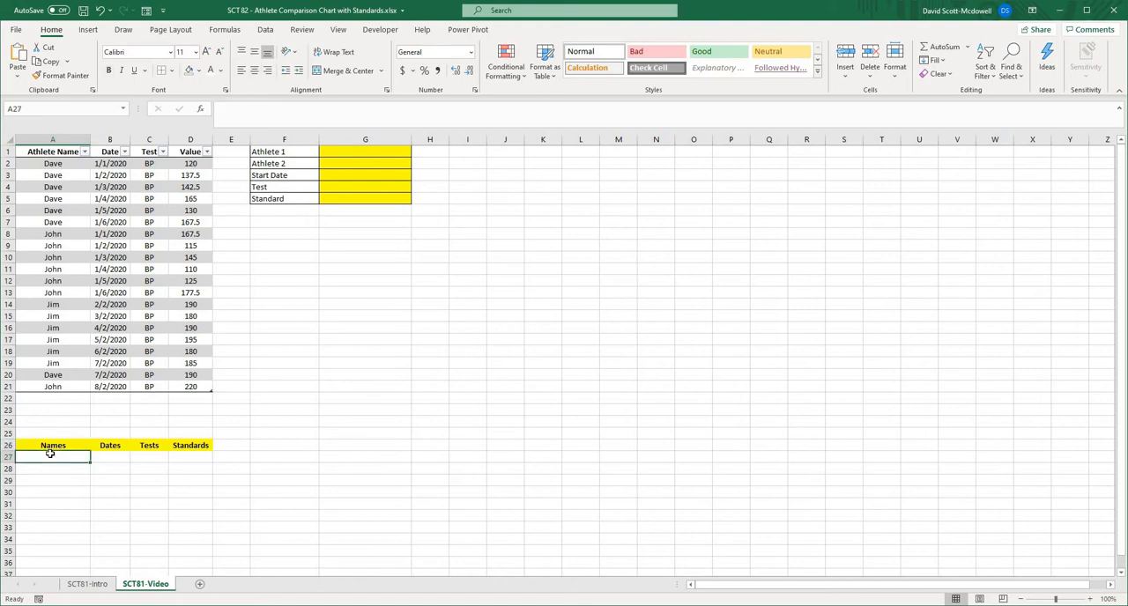
text(=unique()
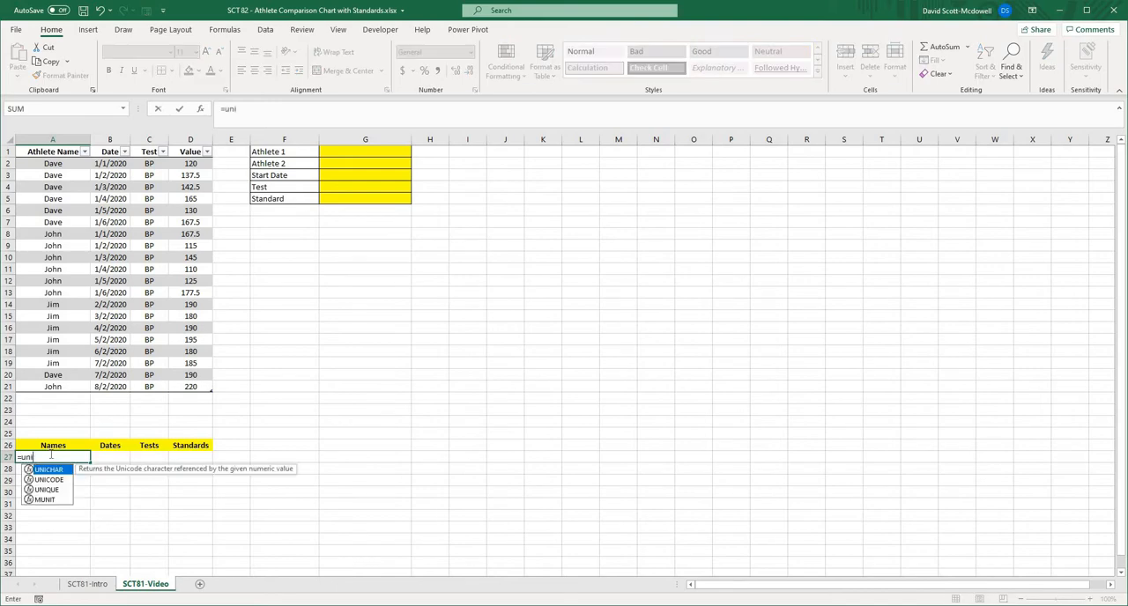
click(51, 145)
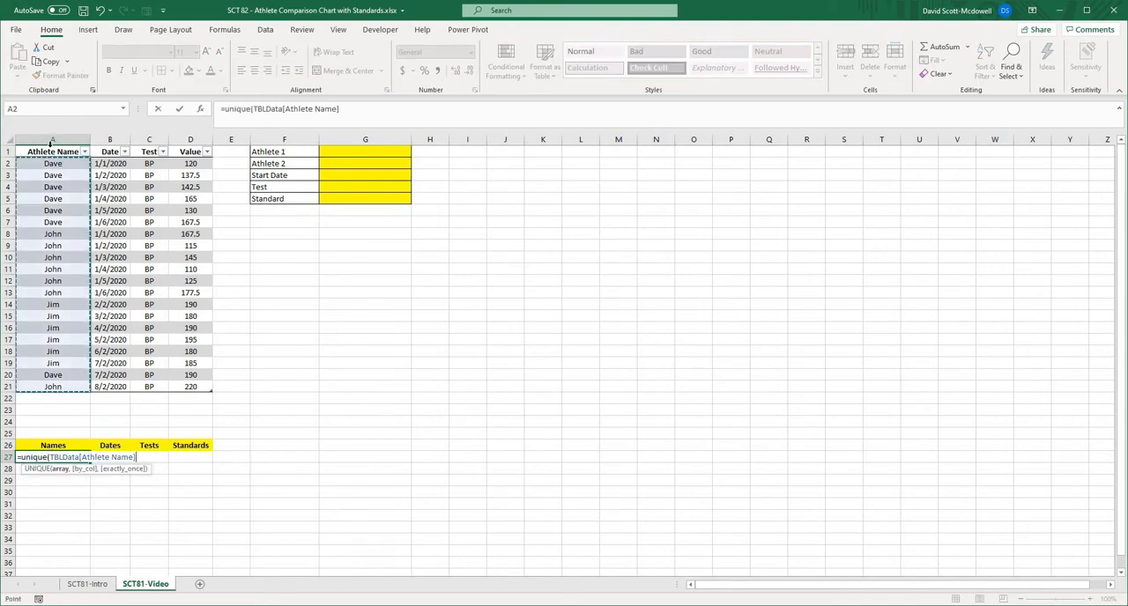
text())
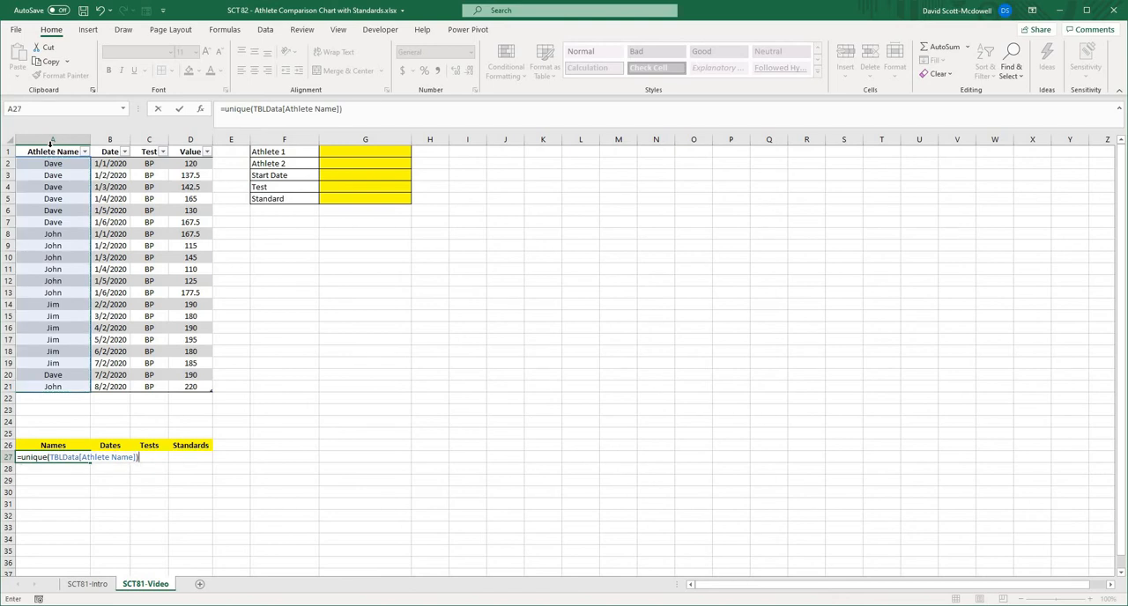
key(Return)
click(430, 372)
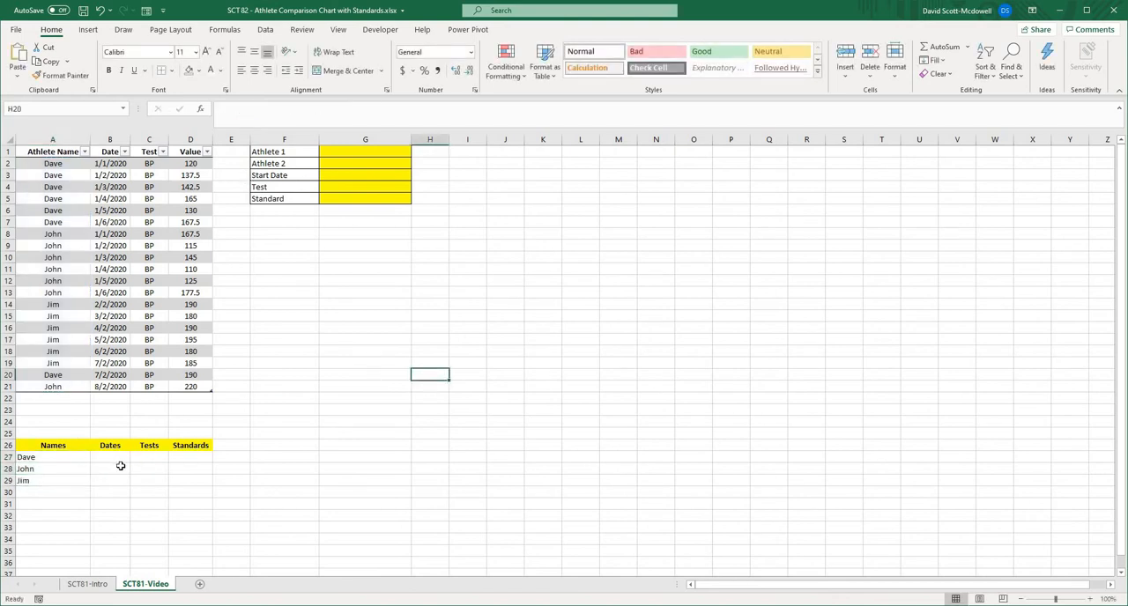
click(56, 456)
click(171, 515)
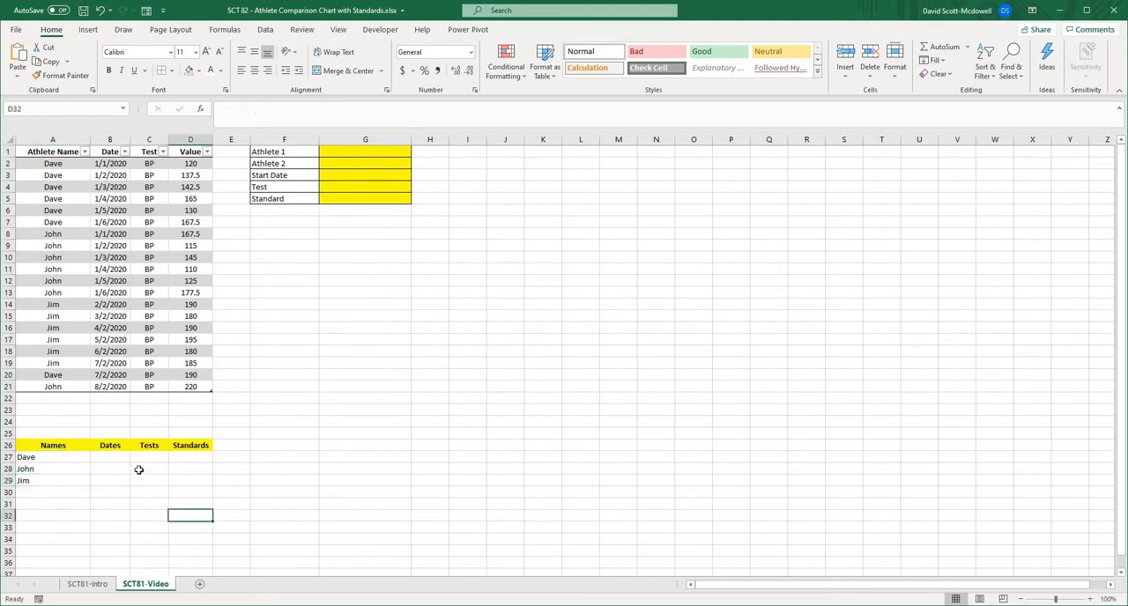
- List the unique dates under the Dates header in B27 with =UNIQUE(TBLData[Date])
click(119, 459)
text(=)
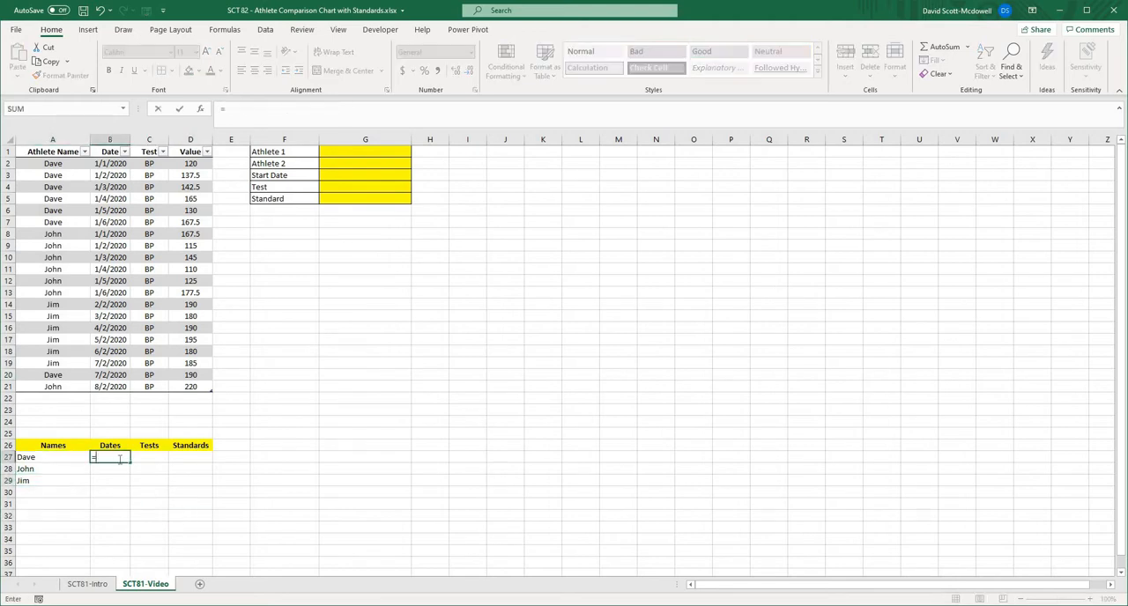
text(unique()
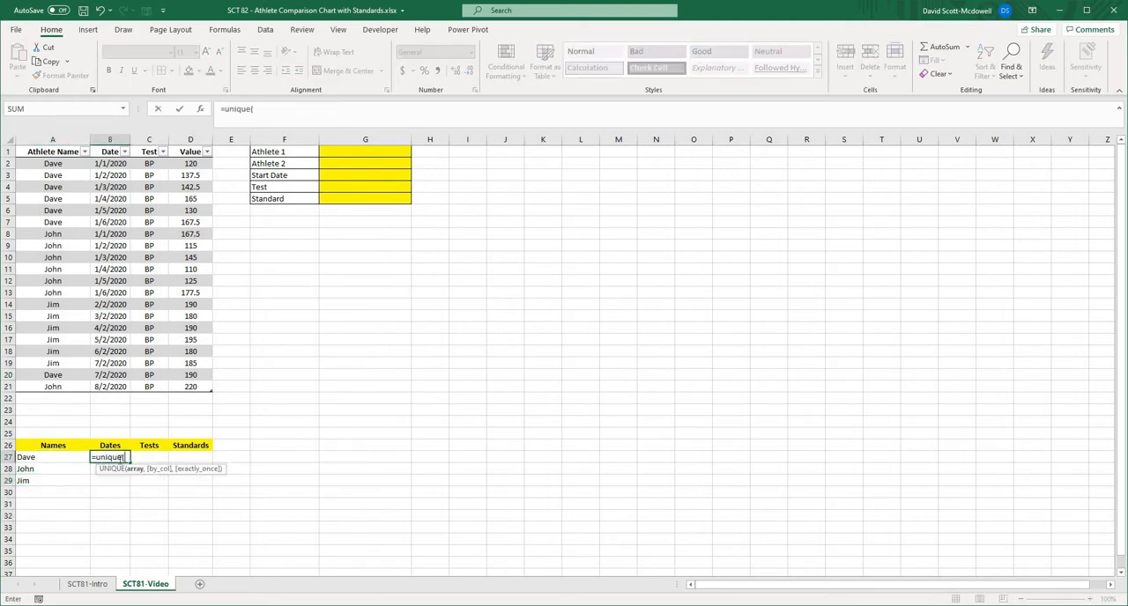
click(109, 145)
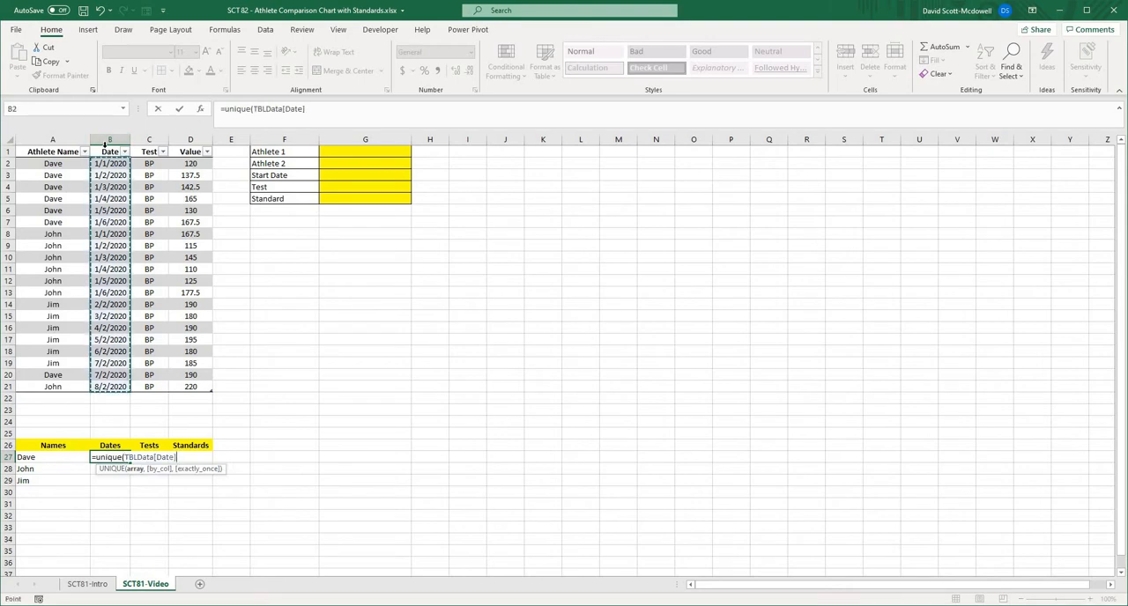
text())
key(Return)
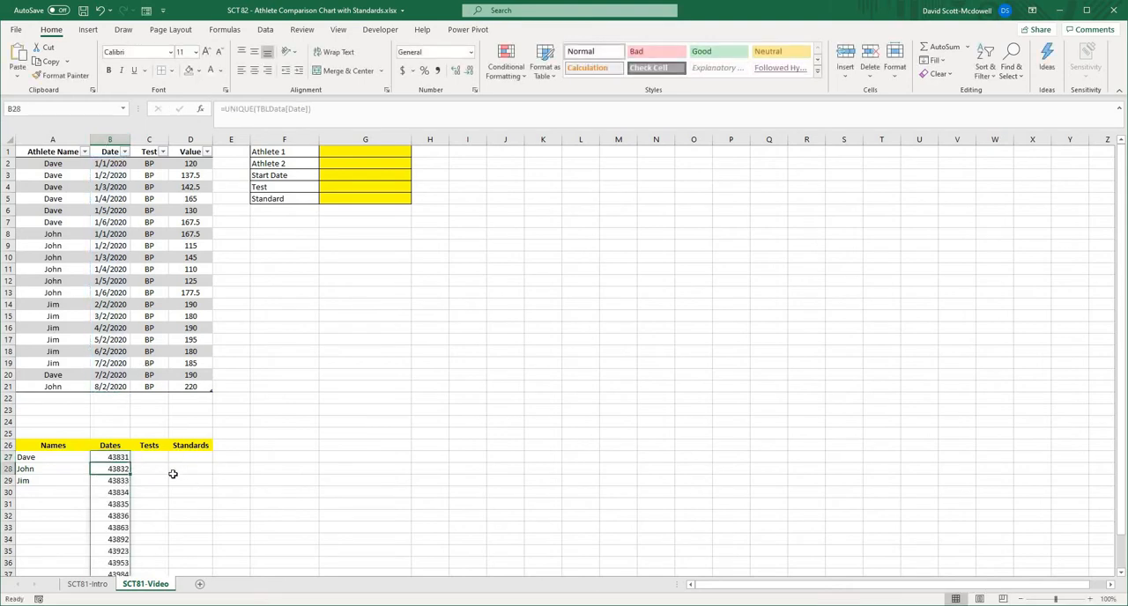
- List the unique tests under the Tests header in C27 with =UNIQUE(TBLData[Test])
click(149, 456)
text(=unique()
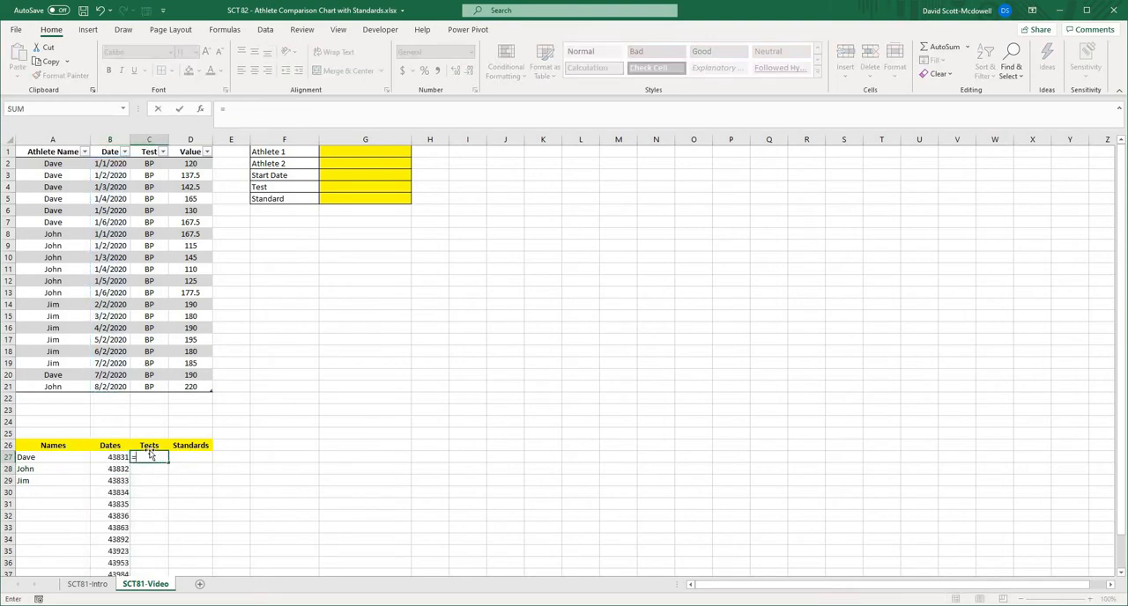
click(150, 142)
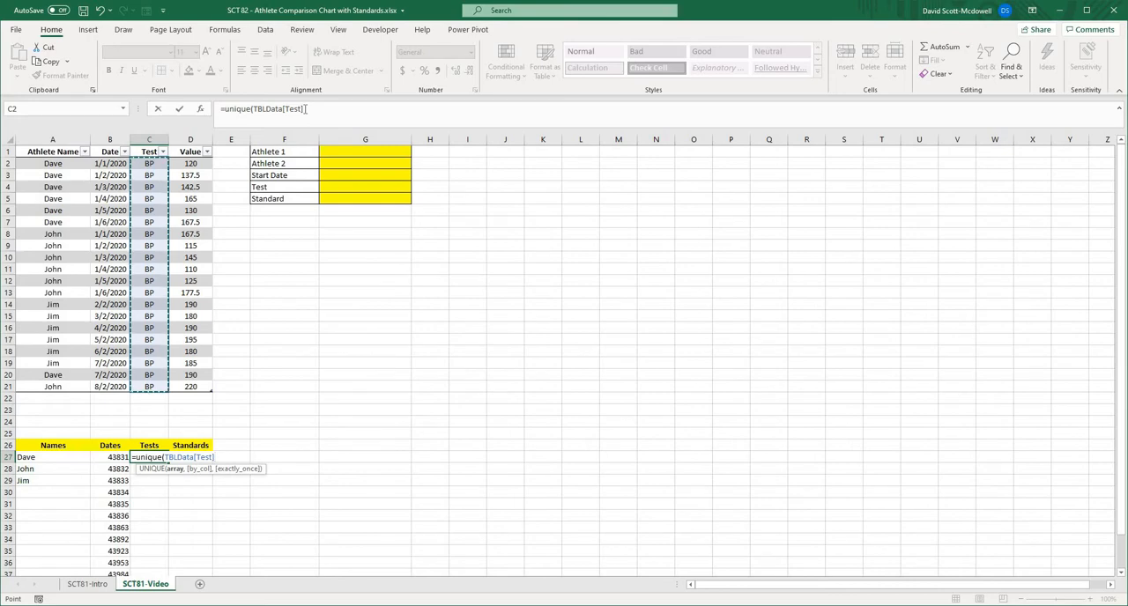
text())
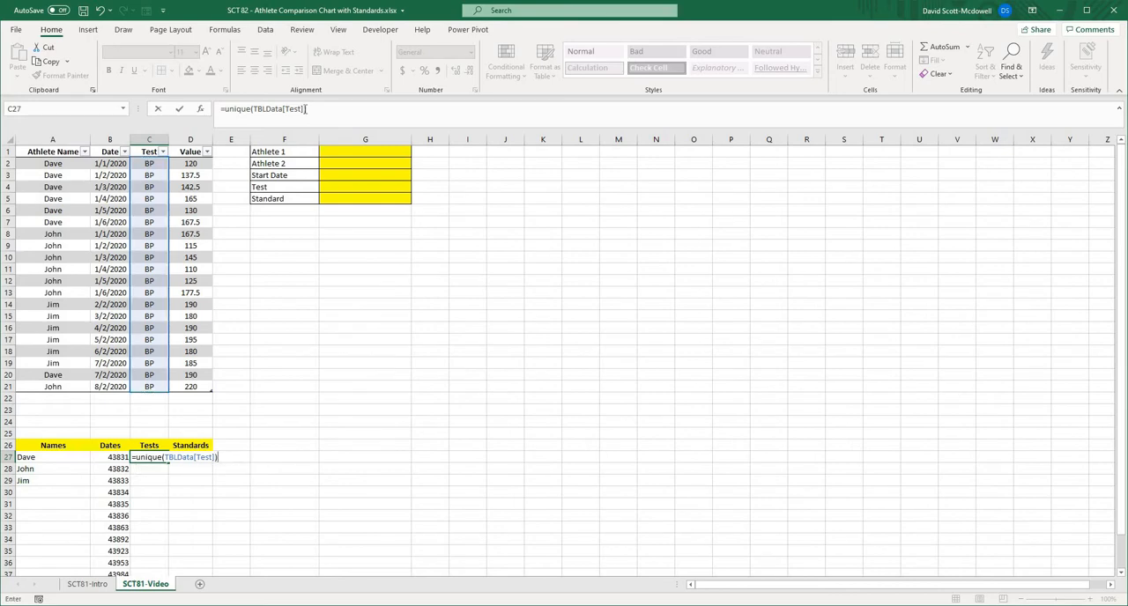
key(Return)
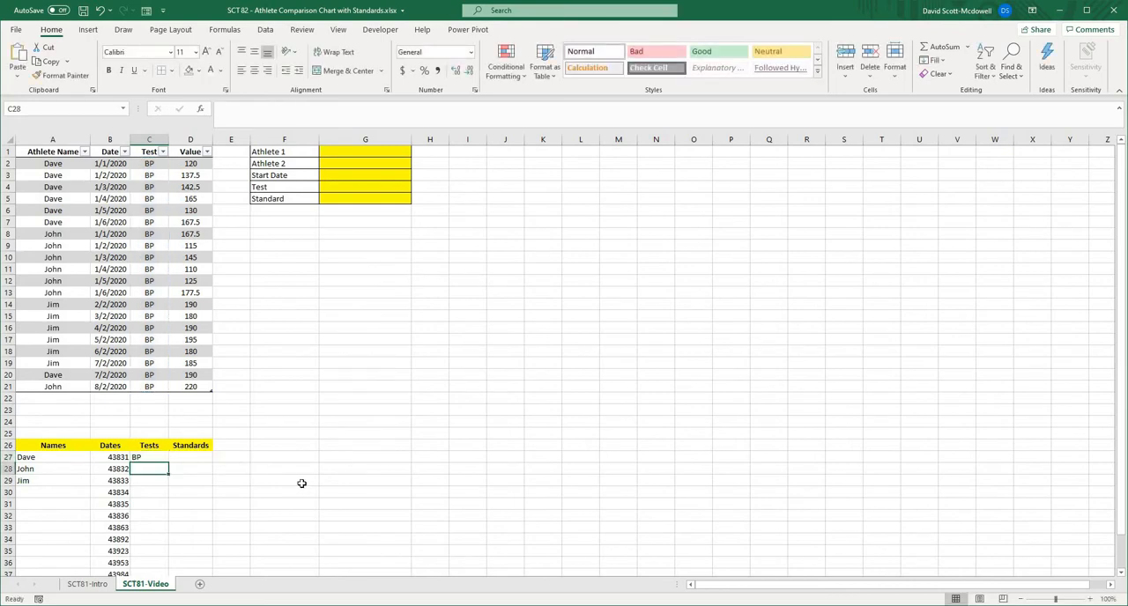
- Format the Dates list in B27:B48, including spare cells below it, as Short Date
scroll(214, 401, down, 3)
drag(110, 351, 103, 564)
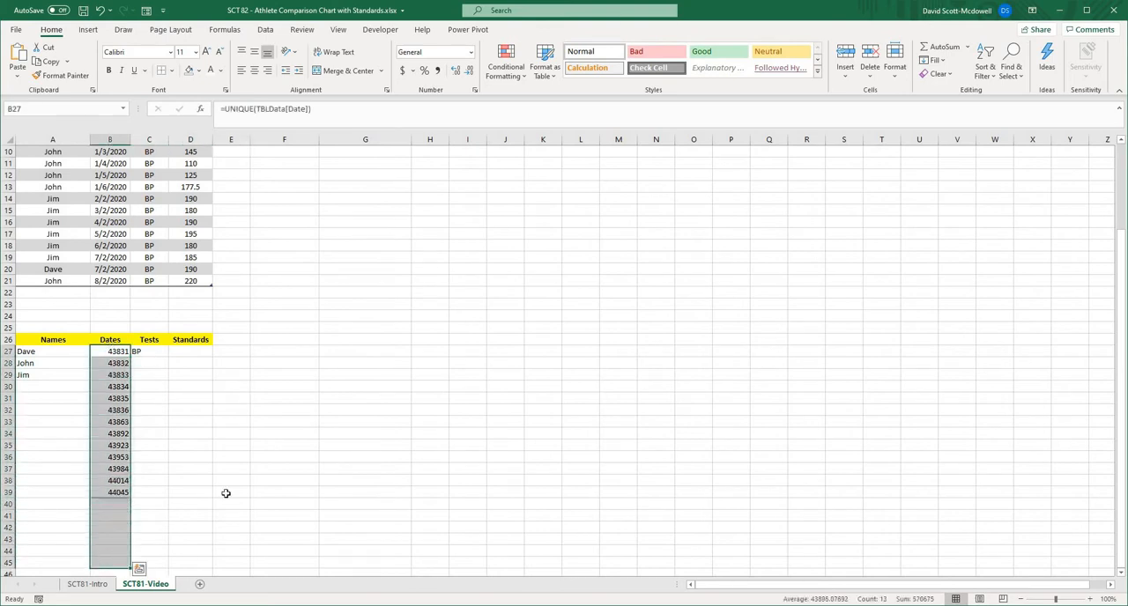
click(298, 379)
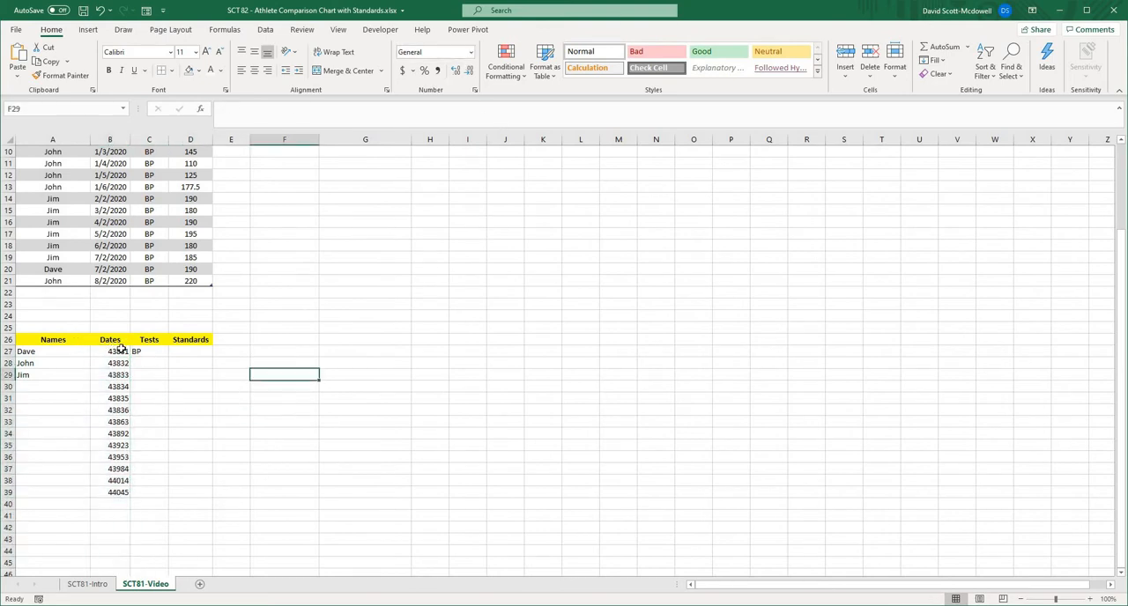
drag(122, 350, 114, 497)
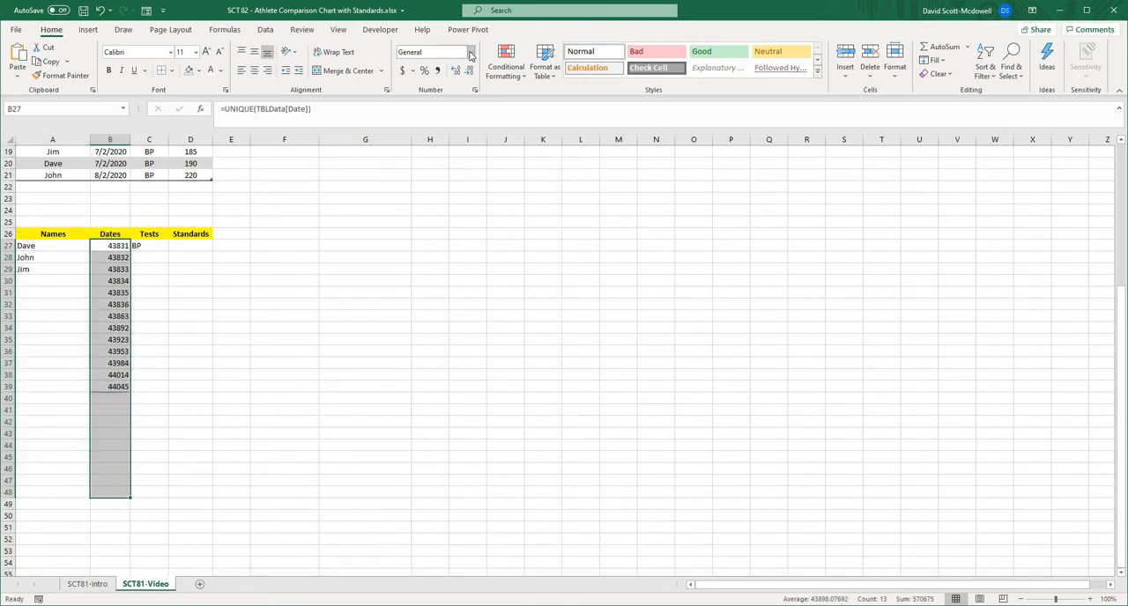
click(471, 52)
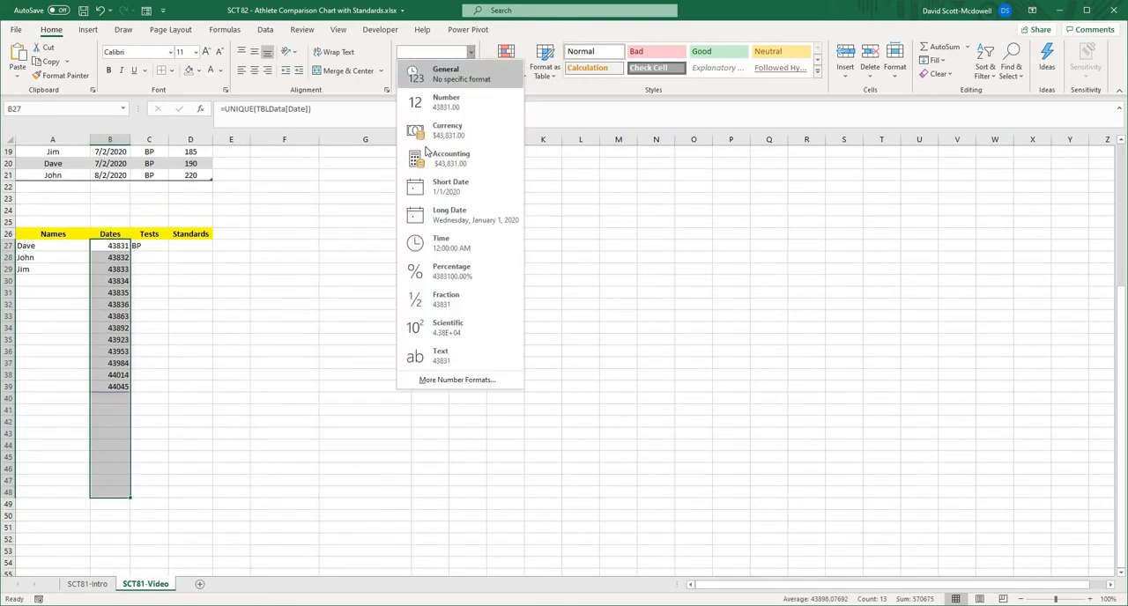
click(450, 186)
click(408, 375)
scroll(423, 411, up, 1)
scroll(423, 410, up, 6)
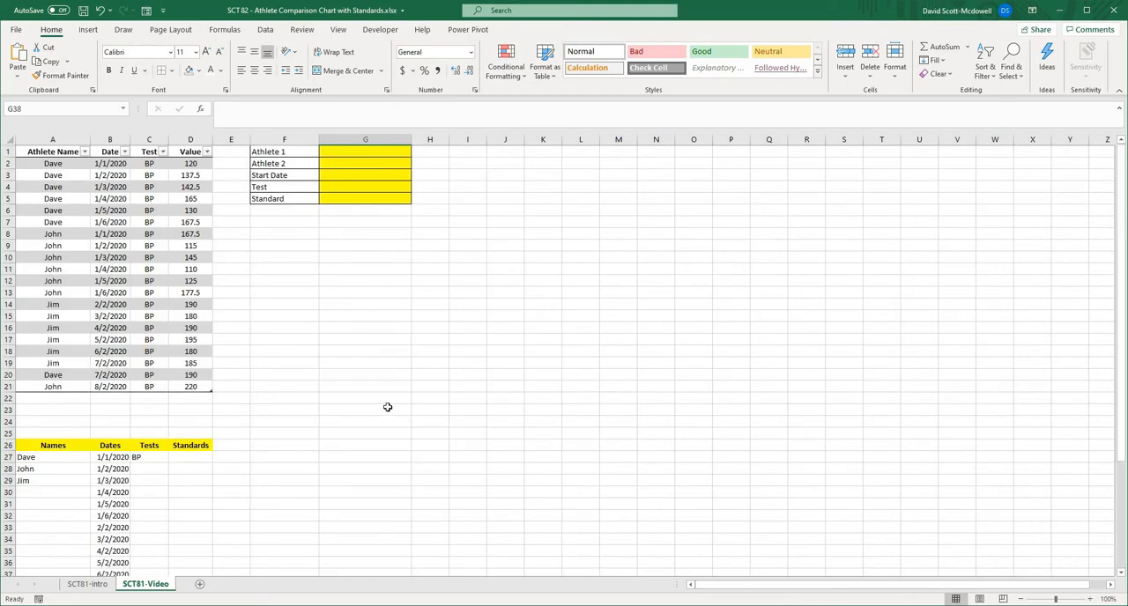
click(388, 410)
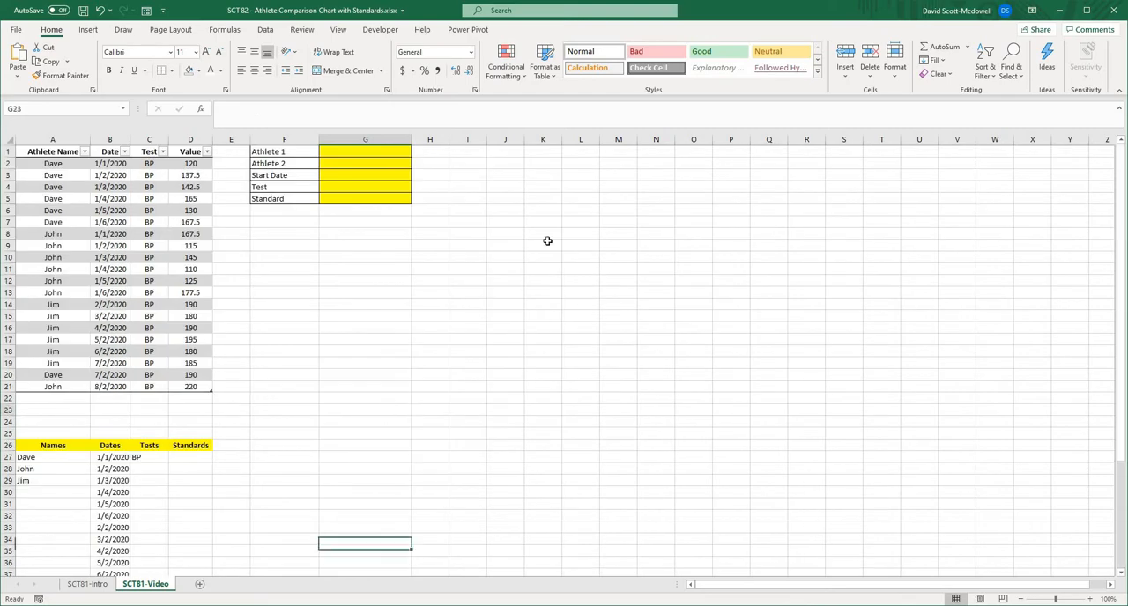
- Widen column I to about double and enter the headers Standard, Gold and Bronze in I1:K1
click(469, 152)
drag(487, 139, 526, 139)
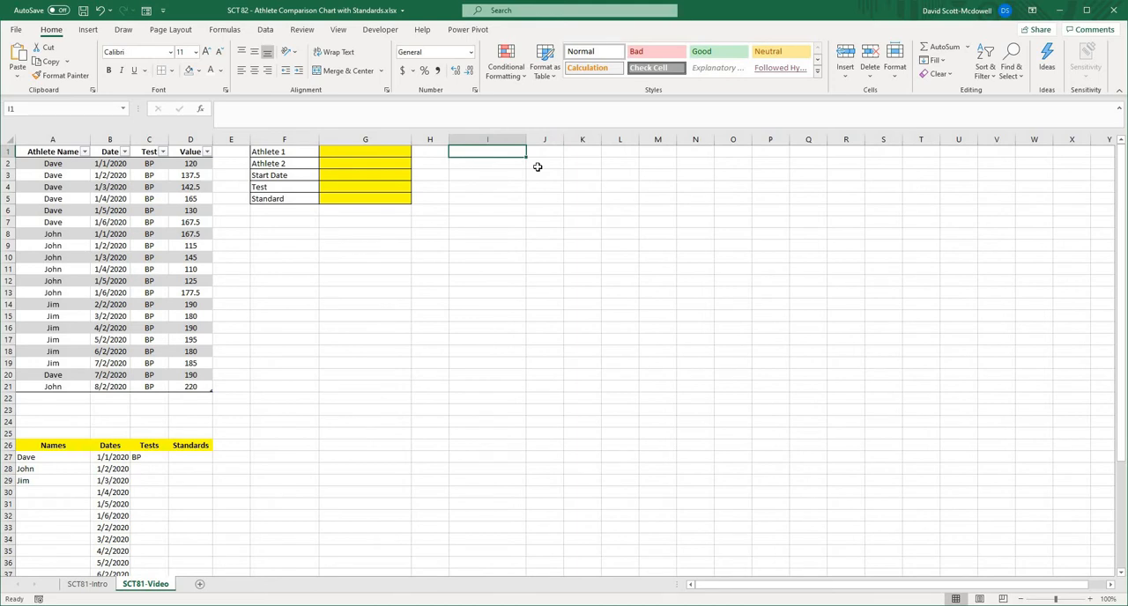
text(Stan)
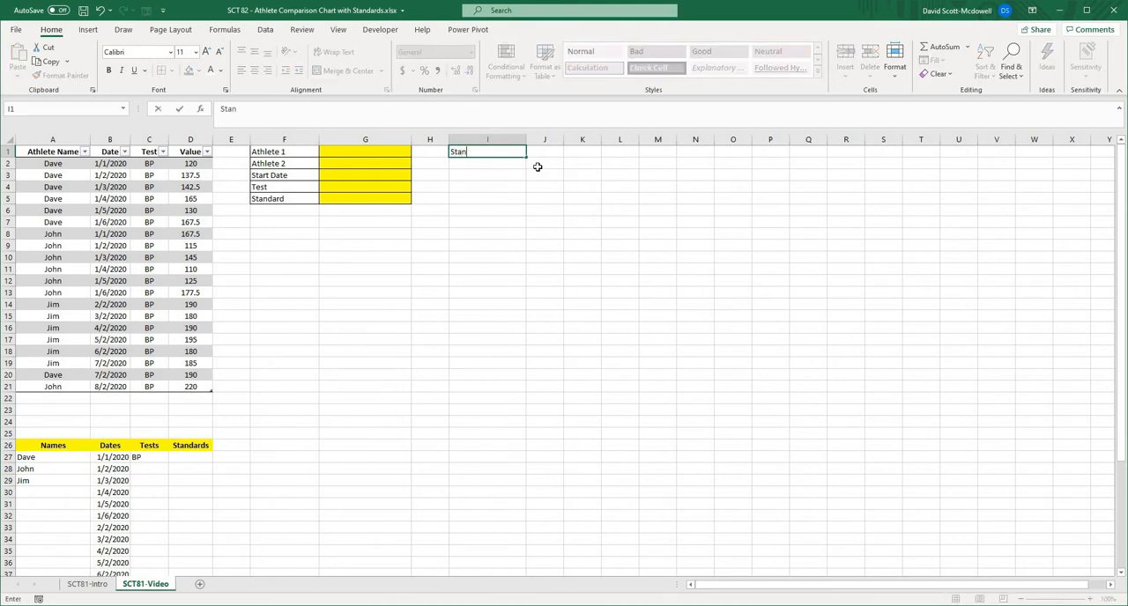
text(dard)
key(Tab)
text(B)
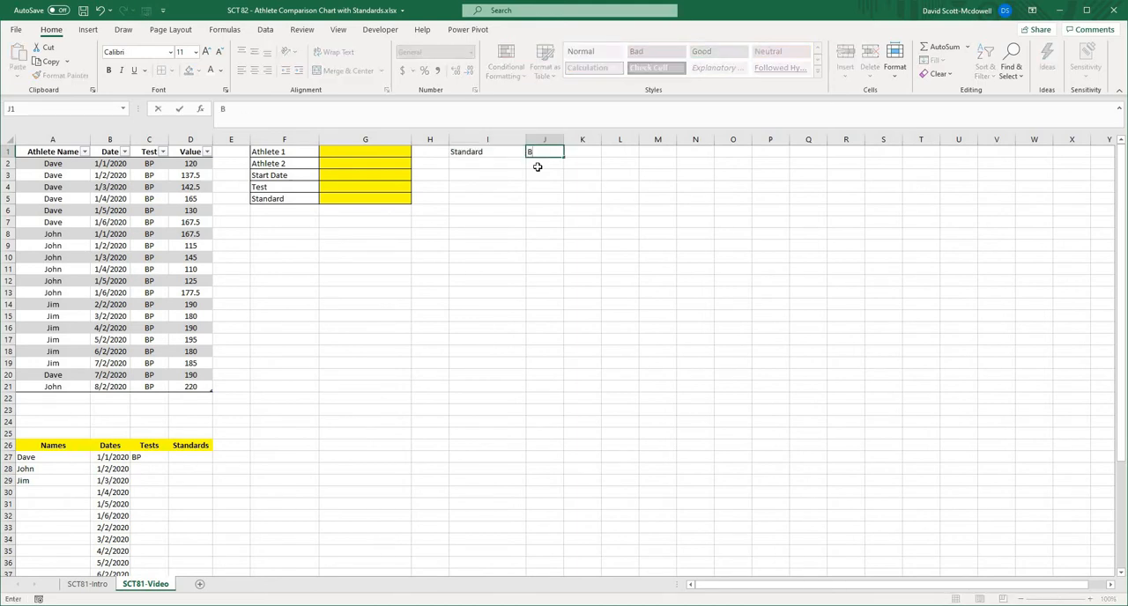
text(old)
key(Tab)
text(Bronze)
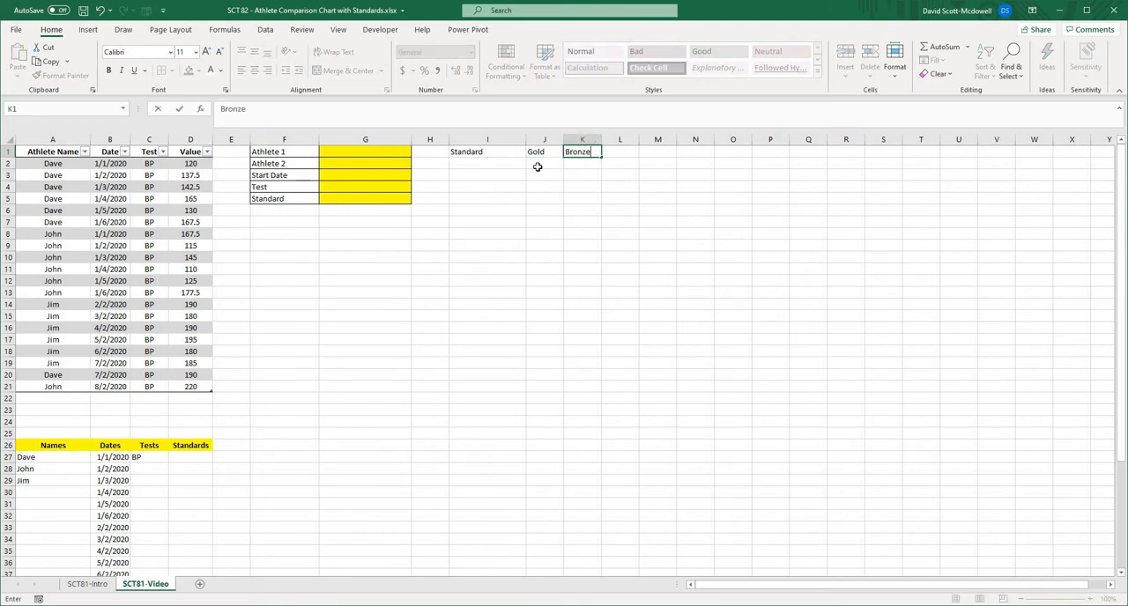
key(Return)
- Format I1:K2 as a light grey-banded table with headers
drag(500, 149, 582, 153)
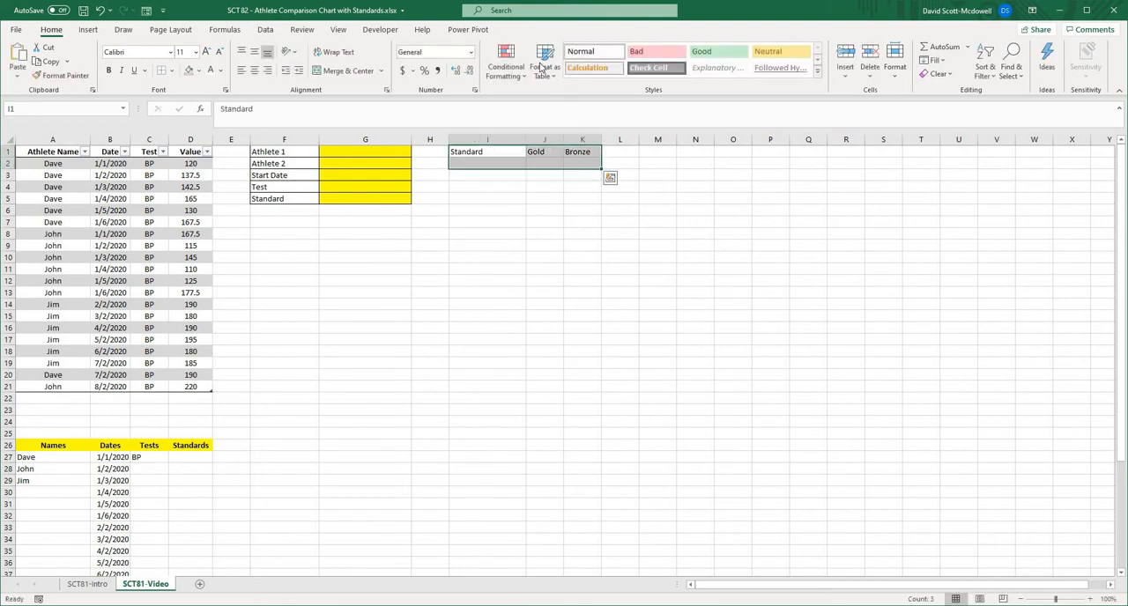
click(544, 63)
click(543, 124)
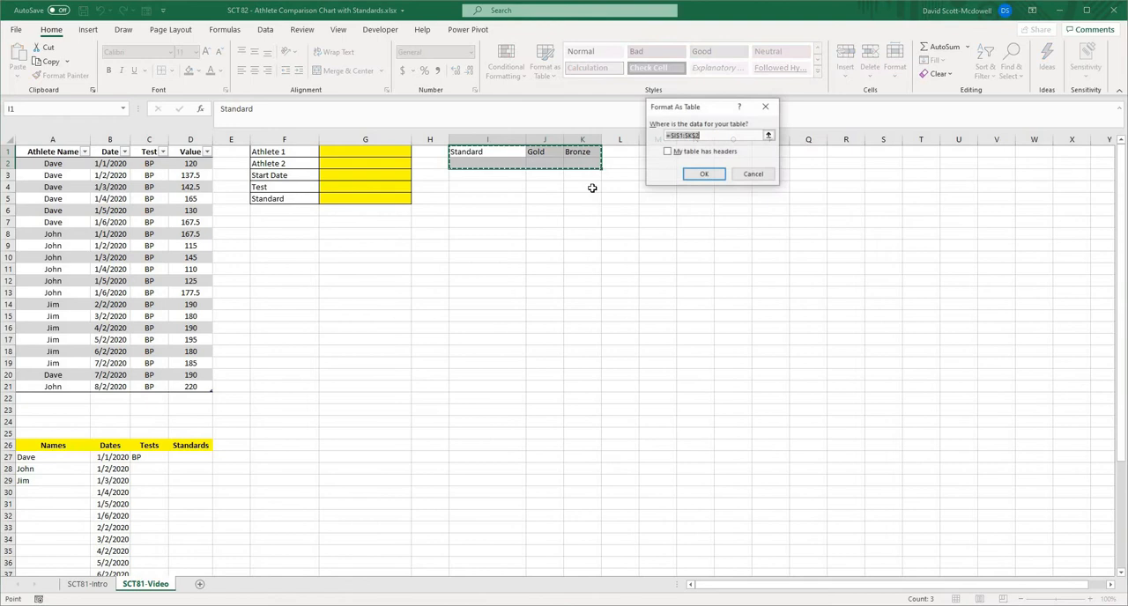
click(667, 151)
click(703, 175)
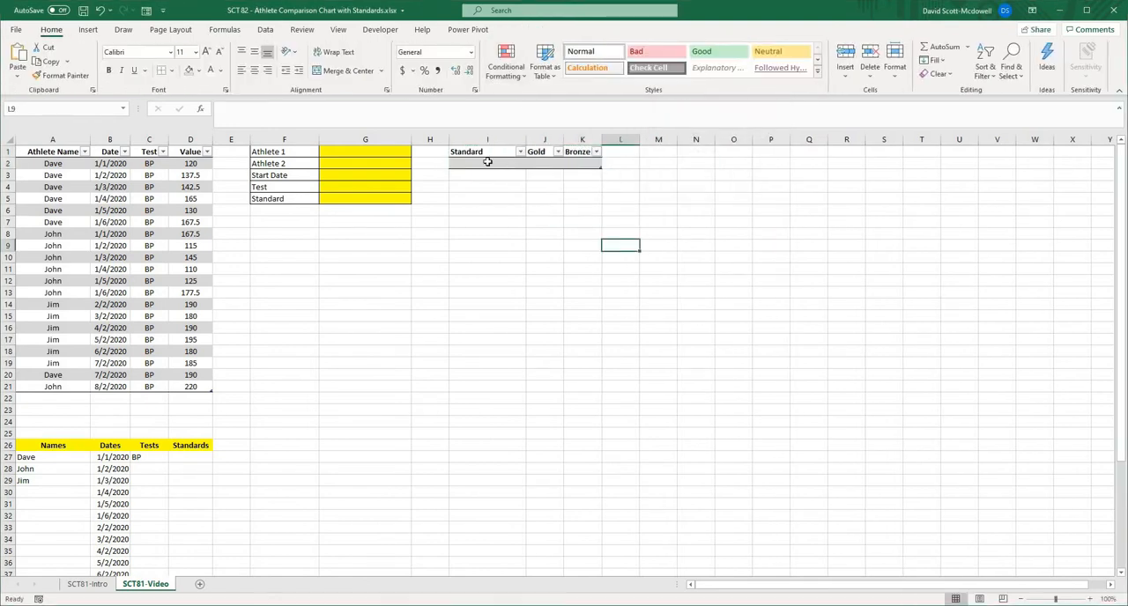
- Name the standards table TBLStandard
click(527, 29)
click(34, 60)
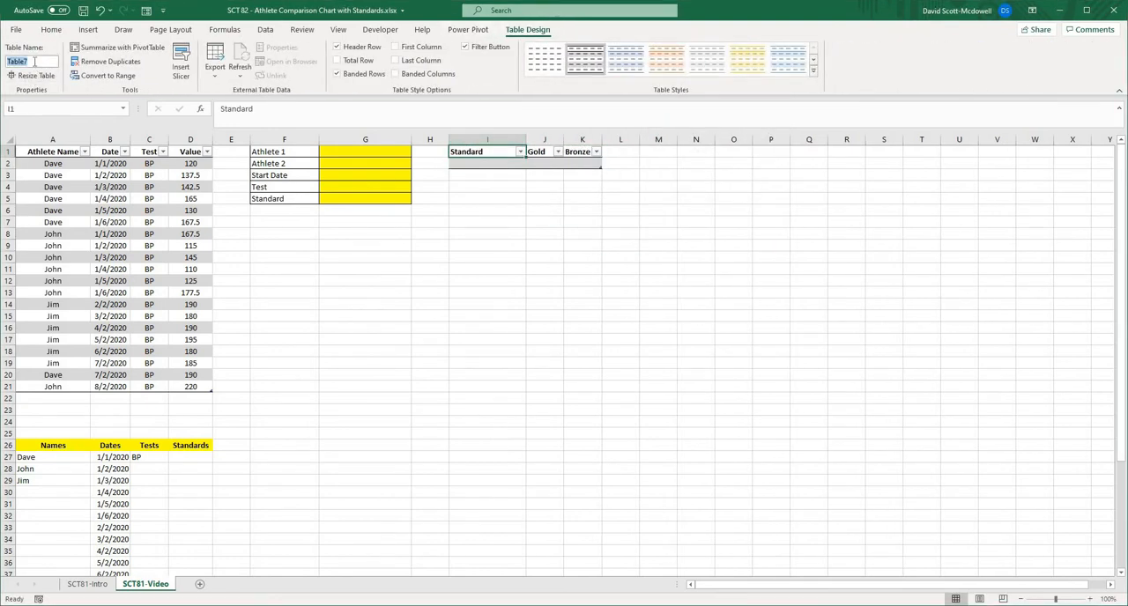
text(TBLStandard)
key(Return)
- Fill the first row of the standards table with Bench, a Gold value of 180 and a Bronze value of 100
click(486, 163)
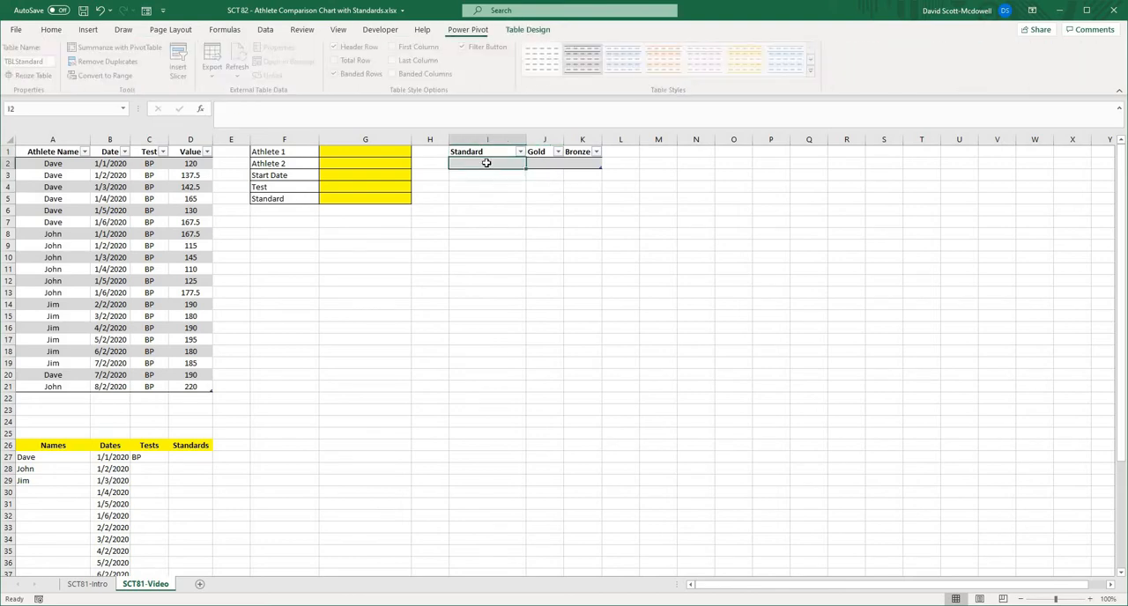
text(Ben)
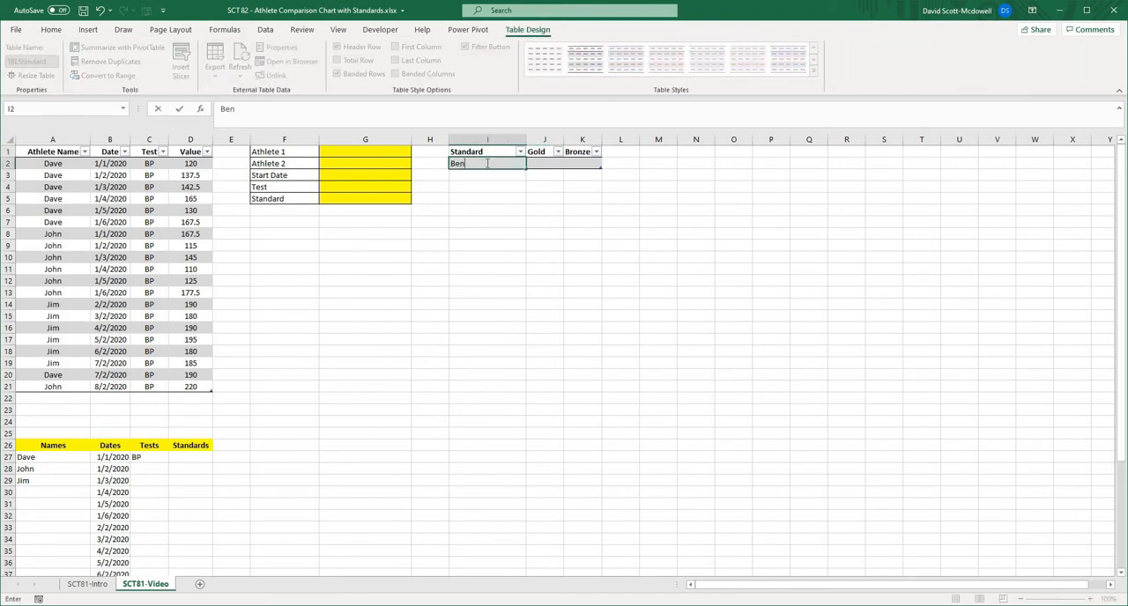
text(ch)
key(Tab)
text(80)
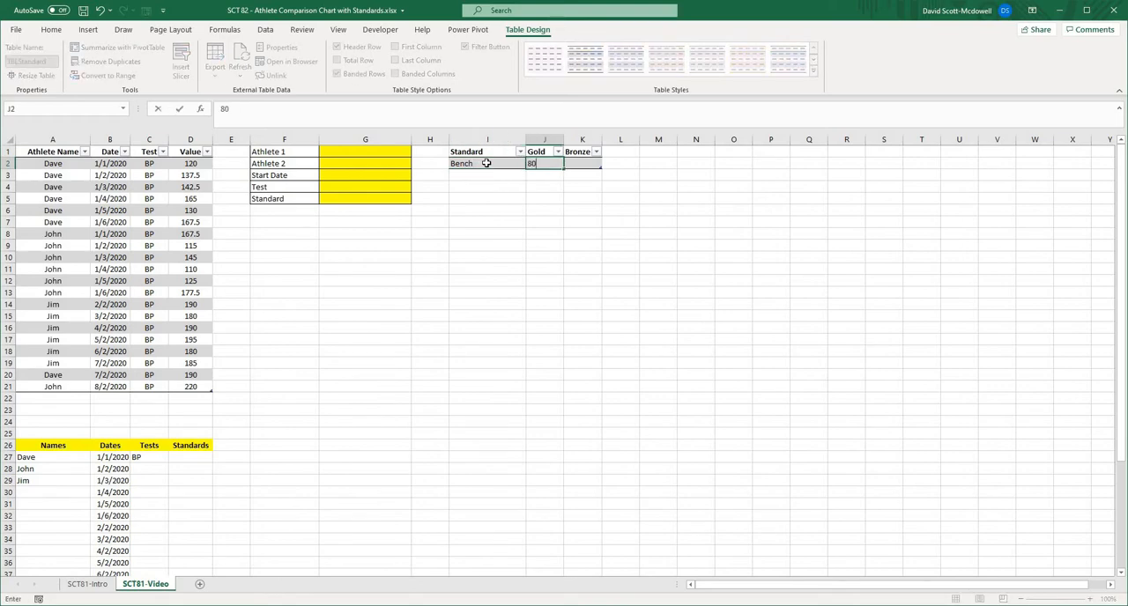
text(80)
key(Tab)
text(100)
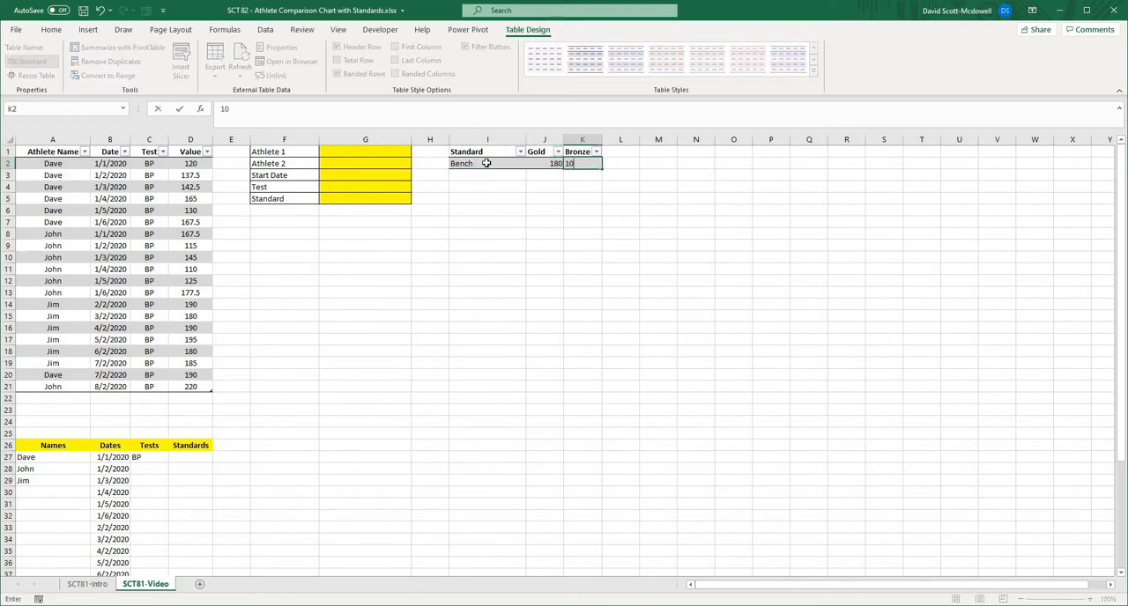
key(Return)
key(Down)
key(Down)
key(Down)
key(Down)
key(Down)
key(Down)
key(Down)
key(Down)
key(Down)
key(Down)
- Enter =UNIQUE(TBLStandard[Standard]) in D27 under the Standards header
click(176, 461)
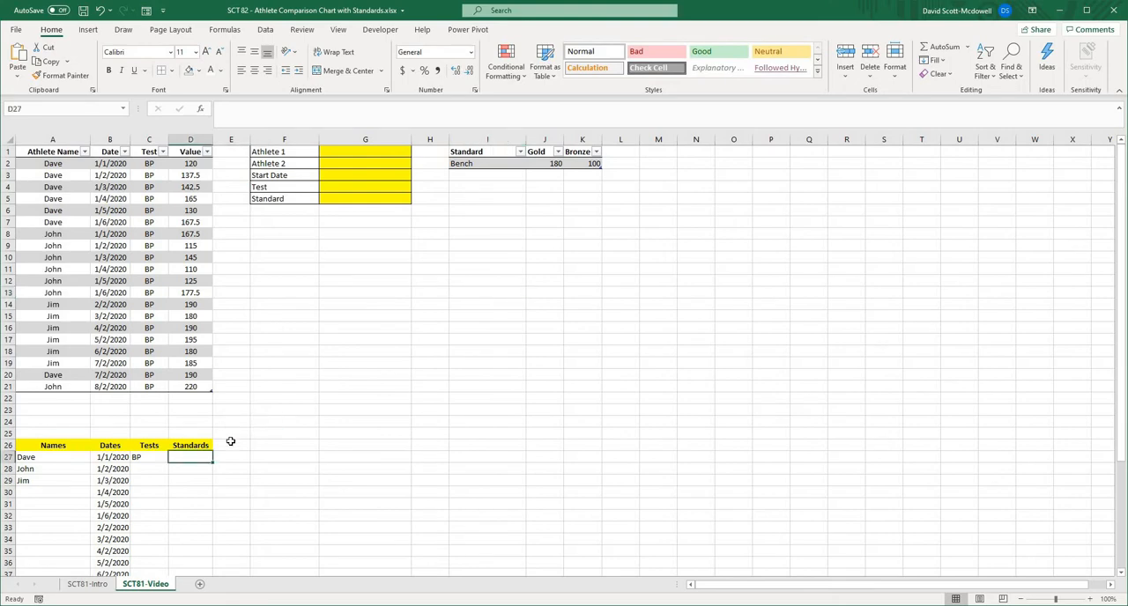
text(=unique()
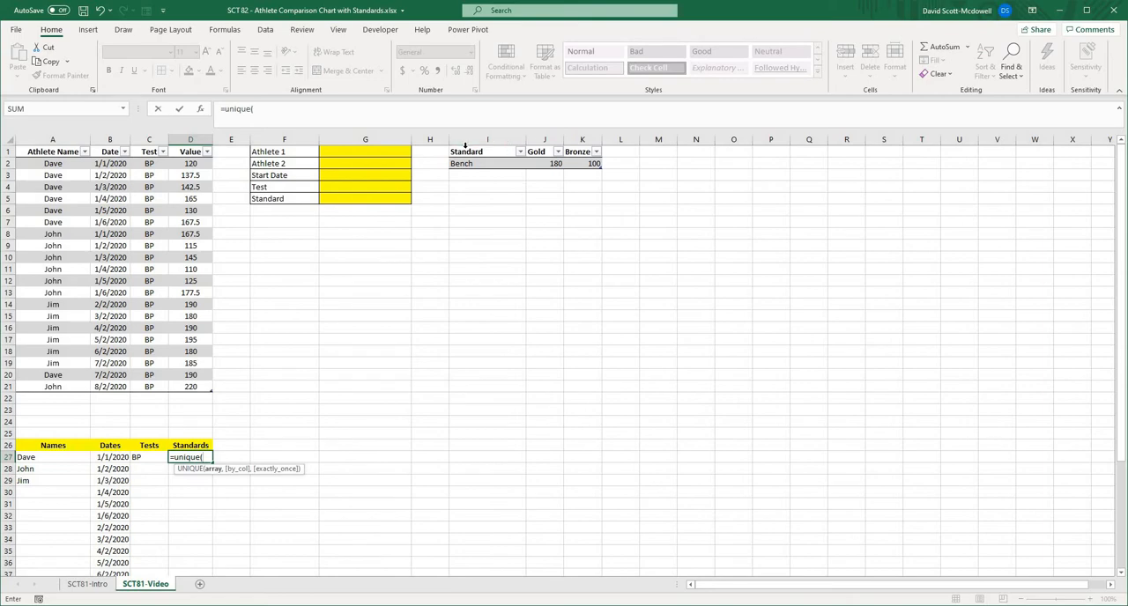
click(465, 146)
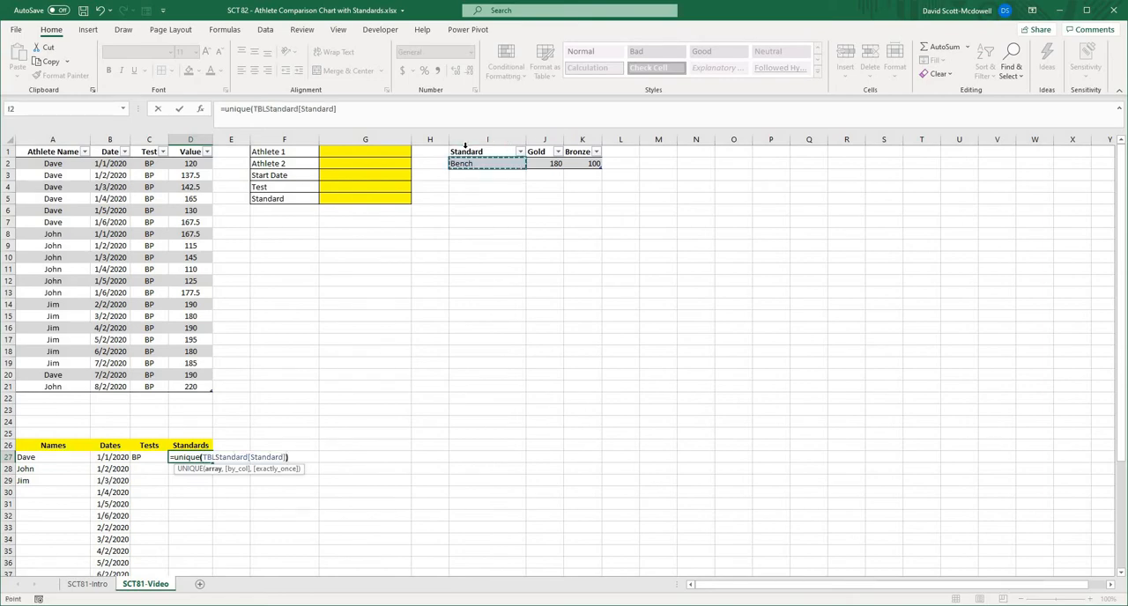
text())
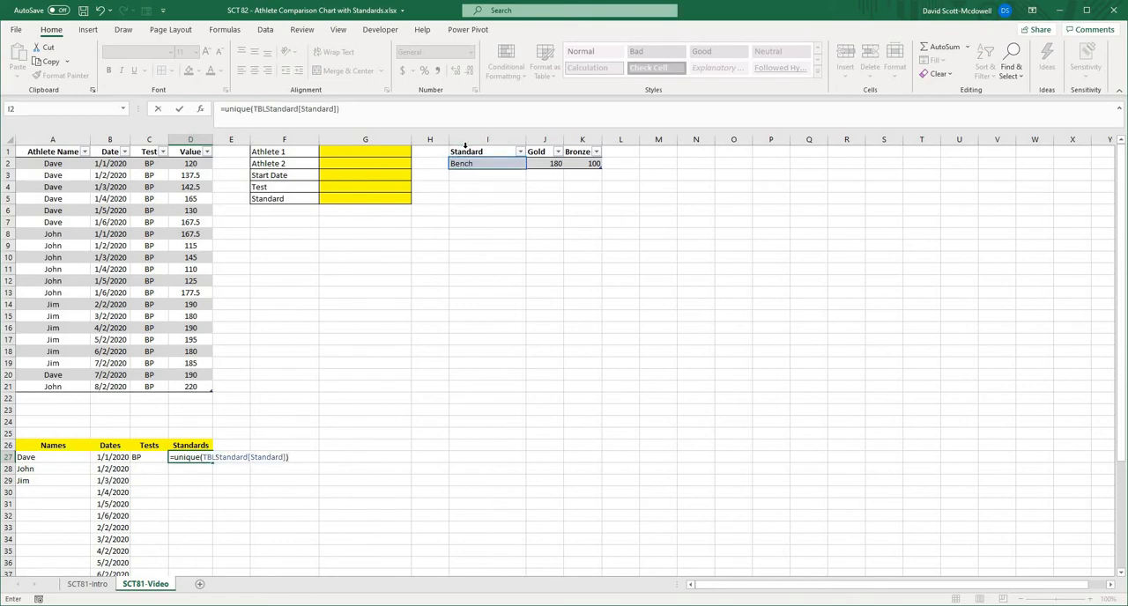
key(Return)
click(695, 280)
- Add a second row to the standards table with Bench 2, a Gold value of 200 and a Bronze value of 150
click(479, 173)
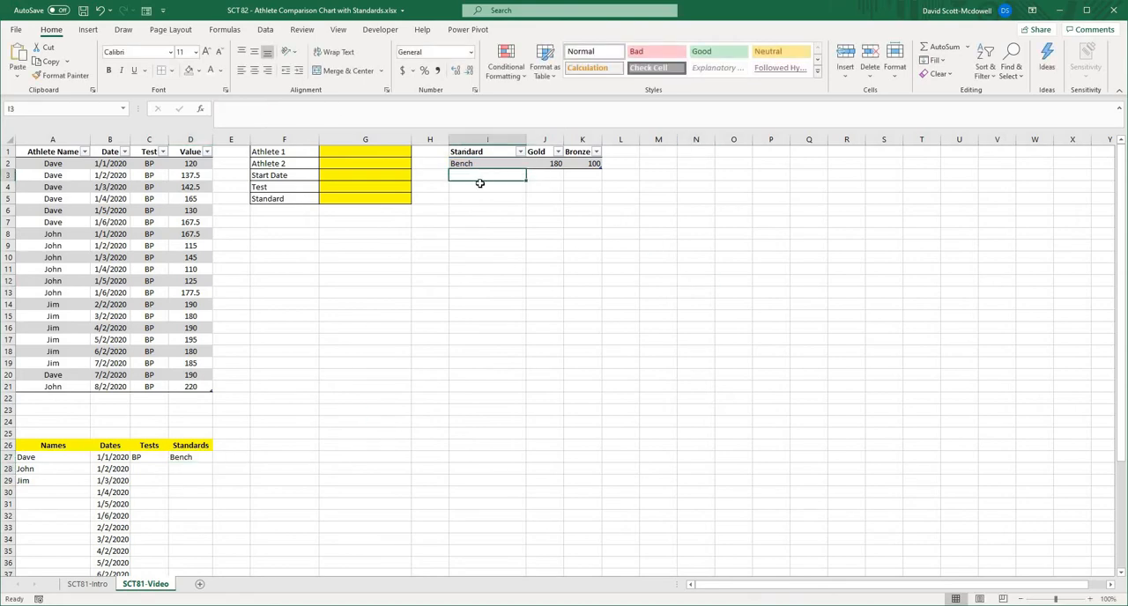
click(375, 336)
click(71, 458)
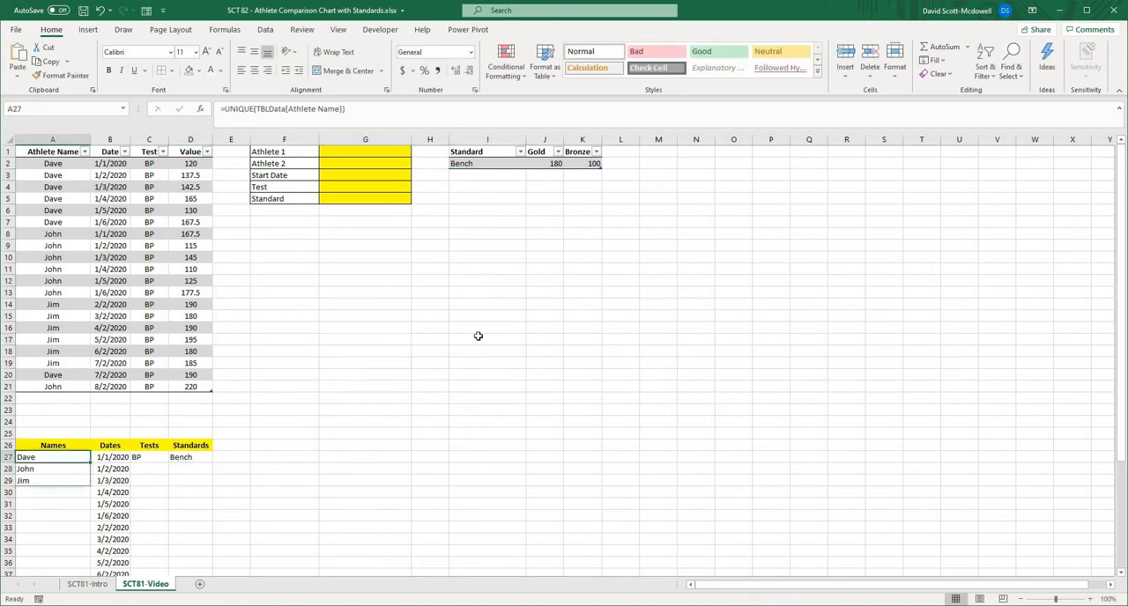
click(471, 167)
click(476, 173)
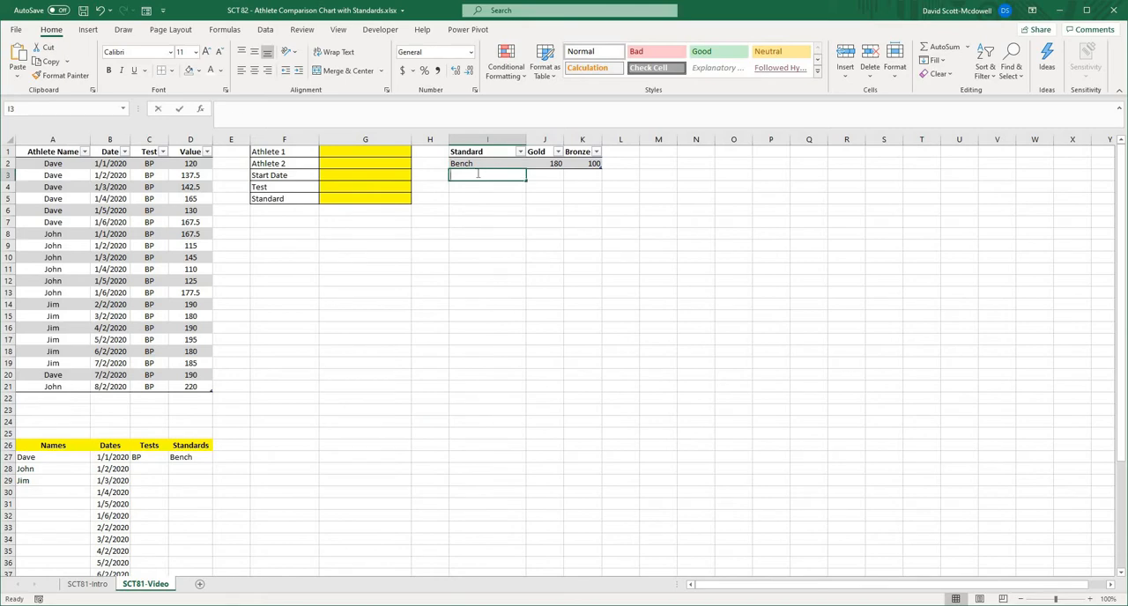
text(Bench)
key(Tab)
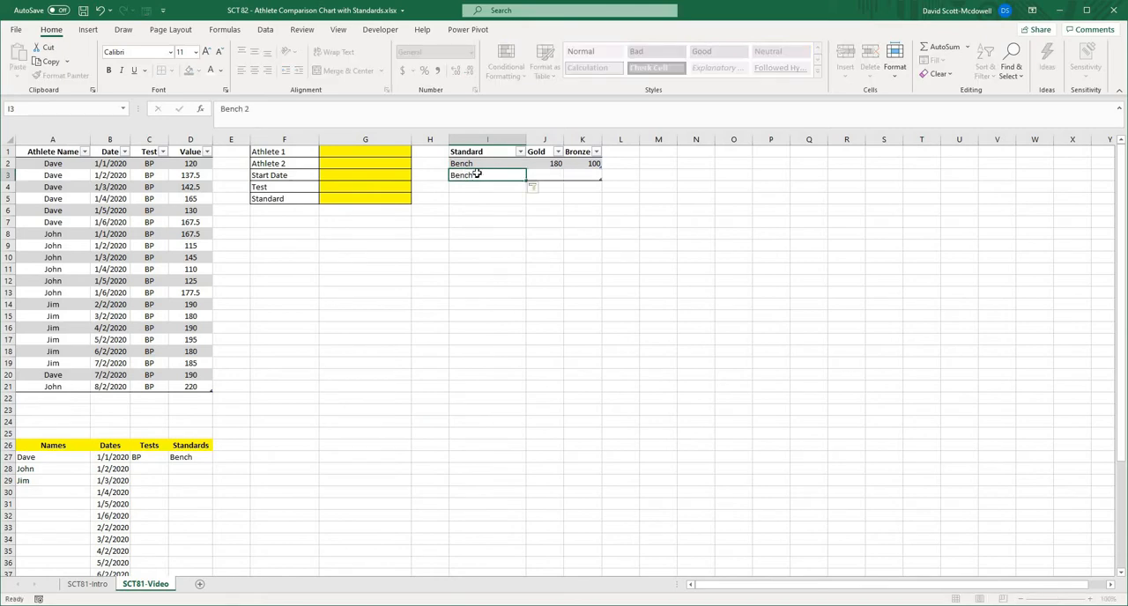
text(200)
key(Tab)
text(150)
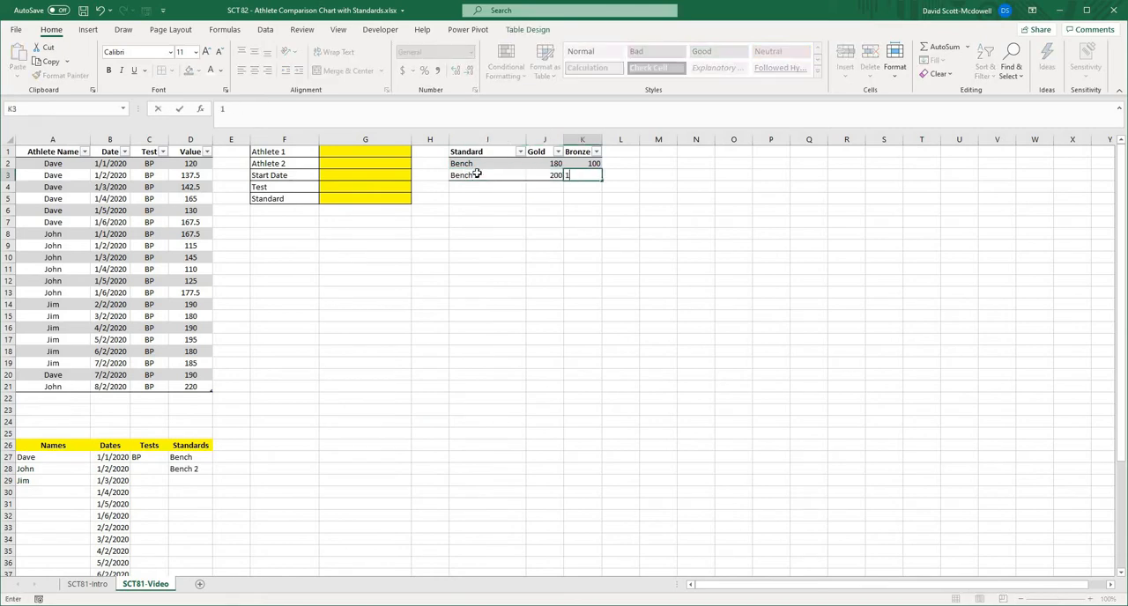
key(Return)
- Examine how far the unique Names, Dates, Tests and Standards lists extend below row 26
click(173, 467)
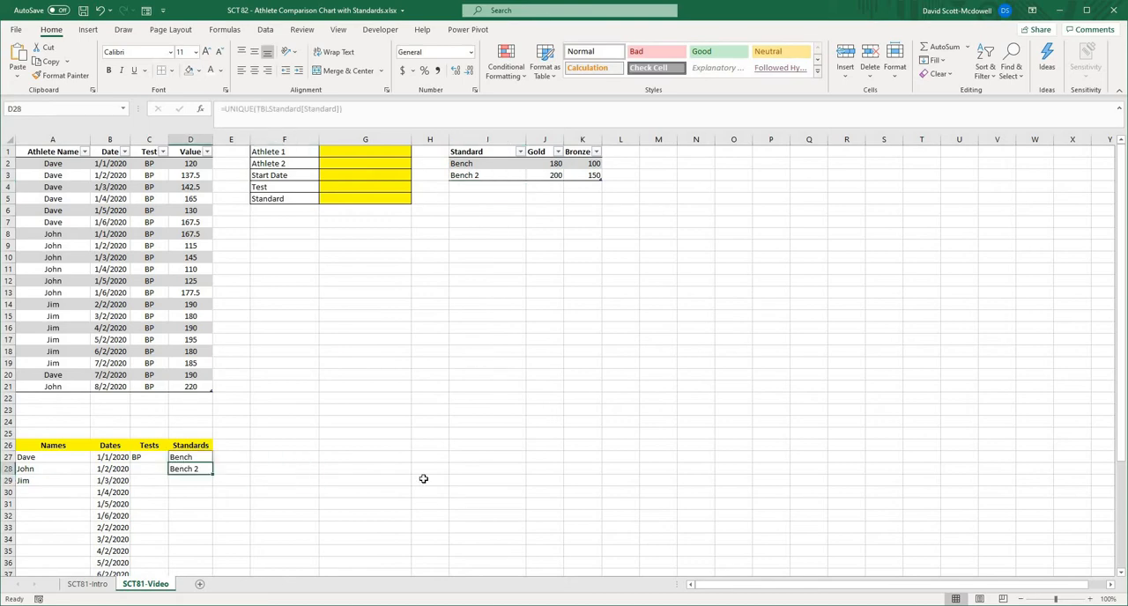
click(348, 473)
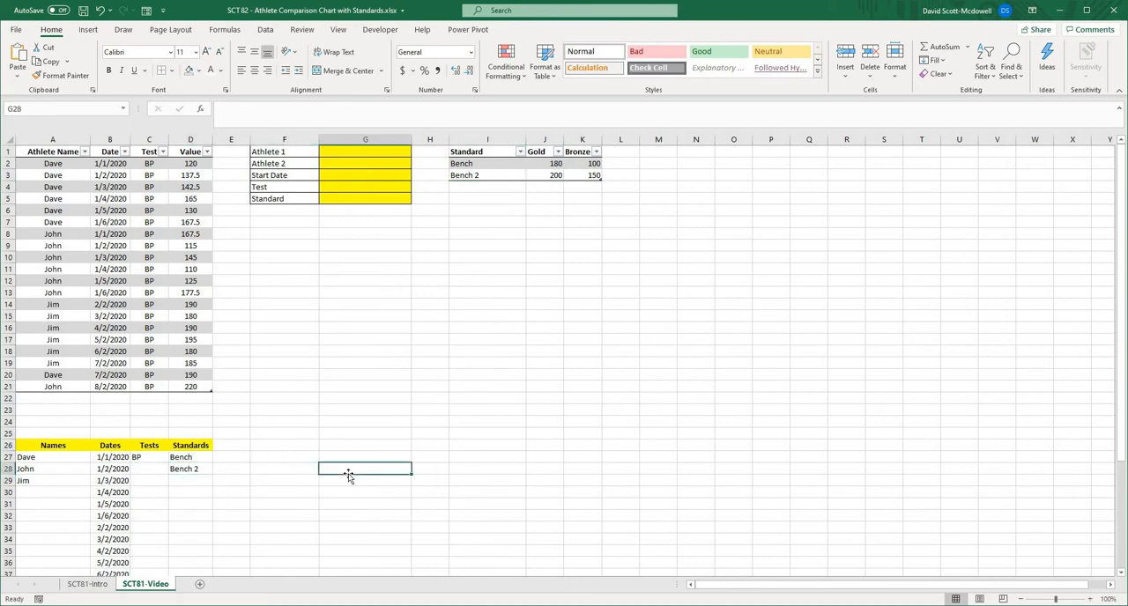
click(360, 400)
scroll(84, 474, down, 1)
scroll(84, 475, down, 2)
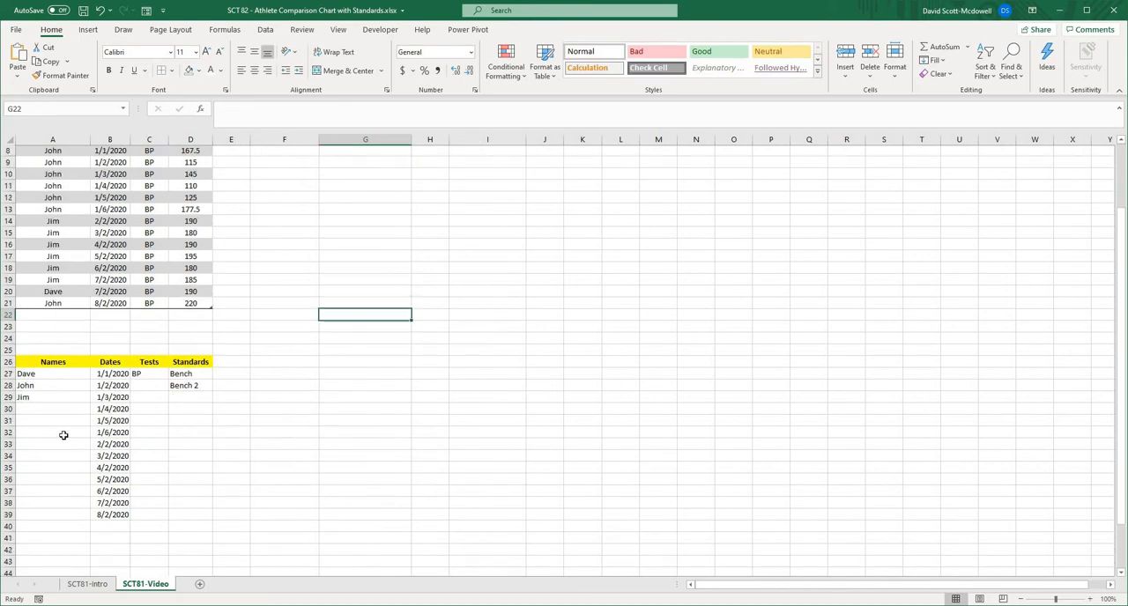
drag(67, 387, 189, 539)
click(268, 508)
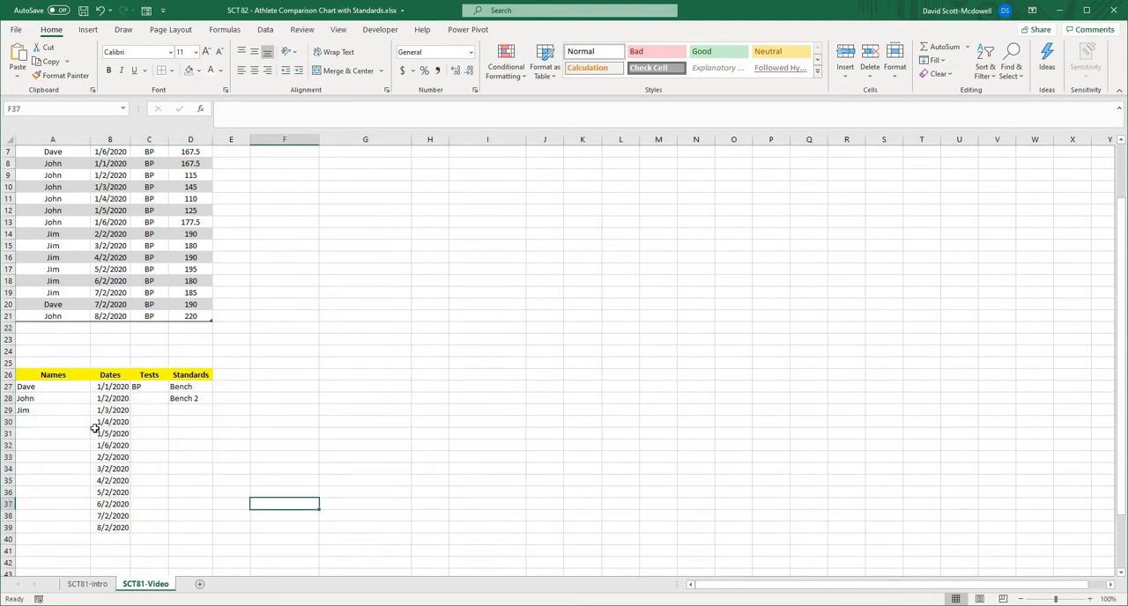
scroll(294, 486, up, 2)
click(390, 364)
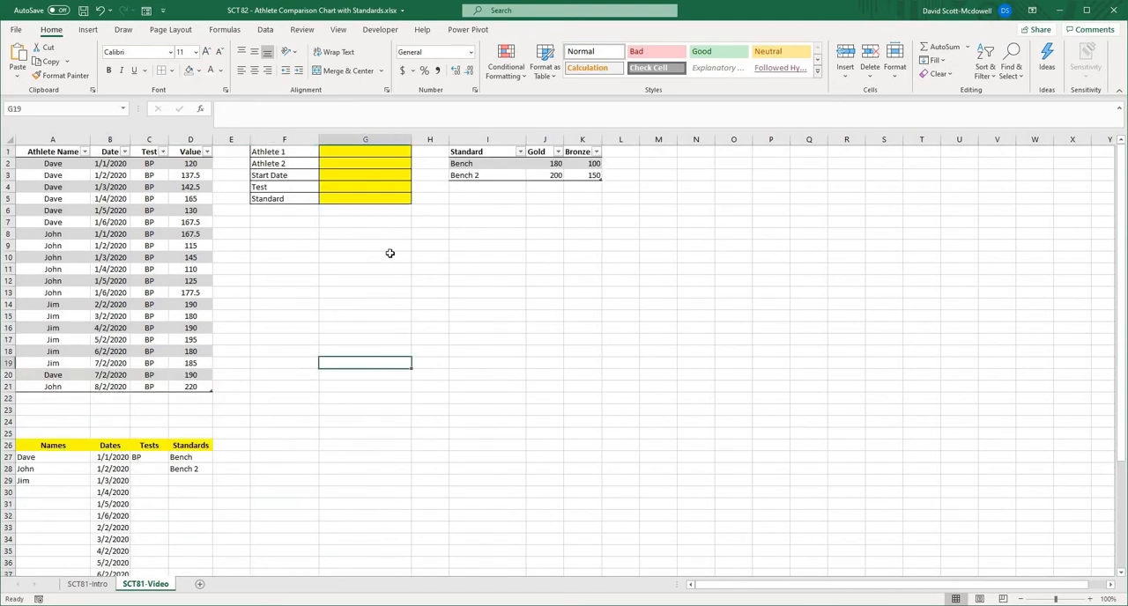
click(356, 151)
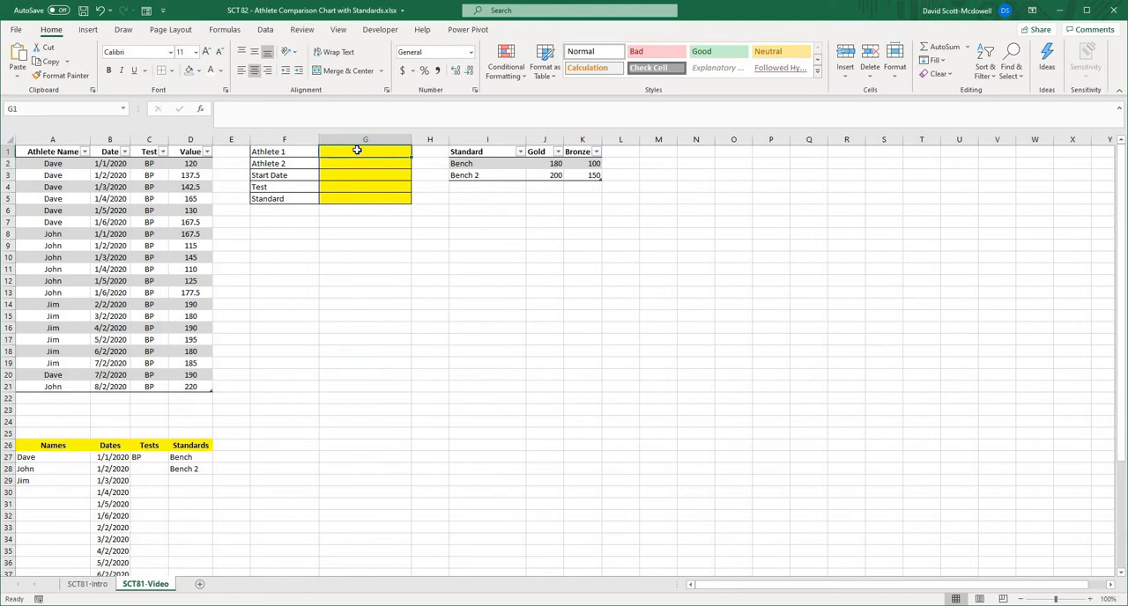
click(404, 303)
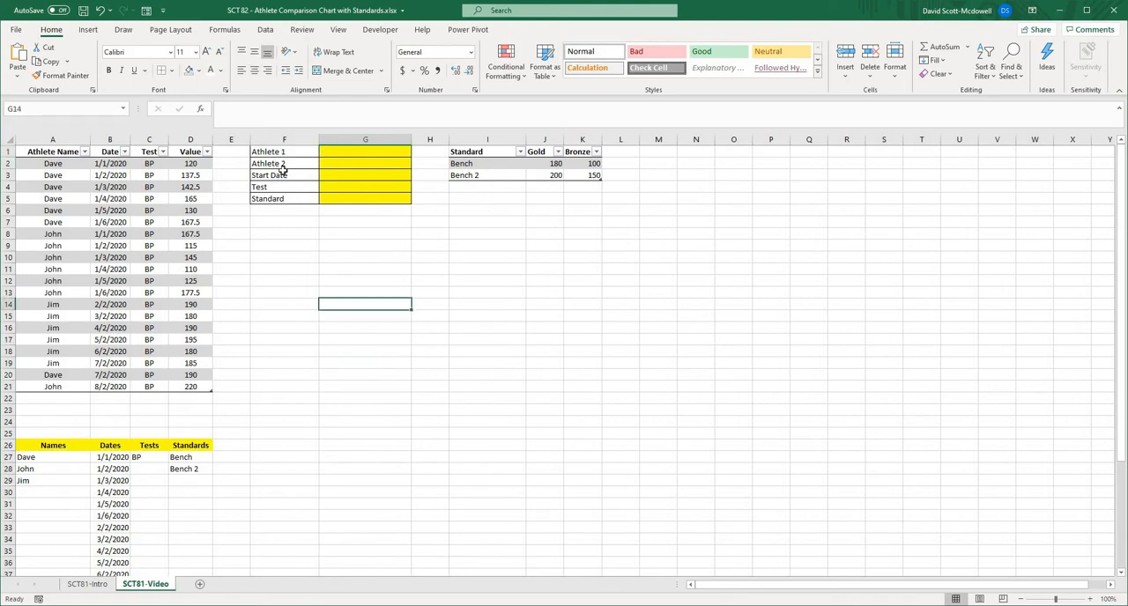
- Make the selection labels in F1:F5 bold
drag(284, 152, 282, 198)
key(ctrl+b)
click(326, 301)
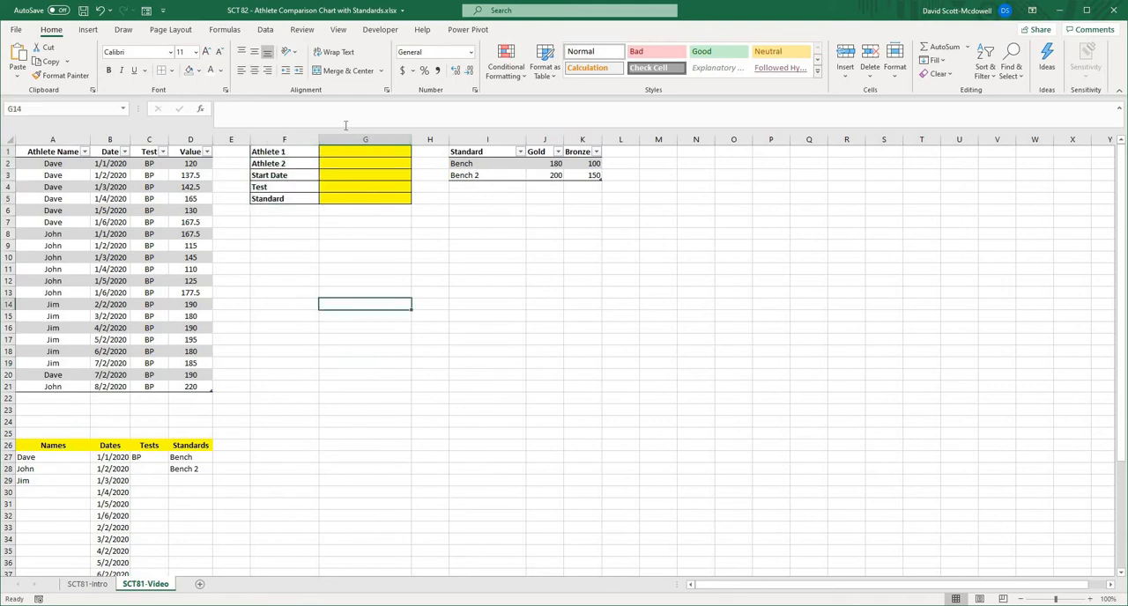
- Add List data validation to the Athlete 1 cell G1 with the source =$A$27# and check its choices
click(352, 151)
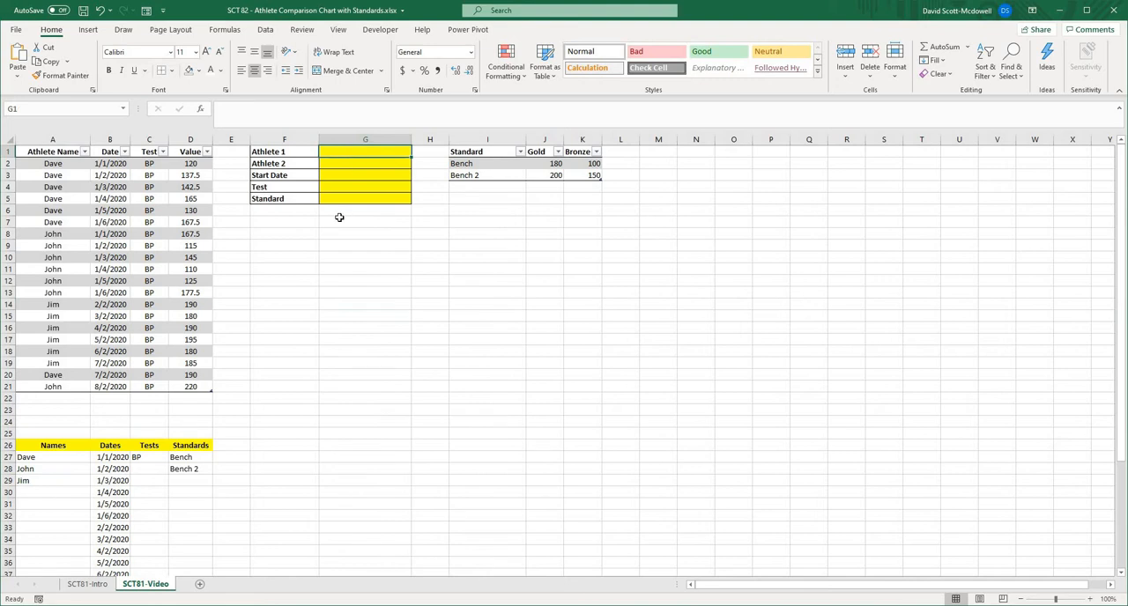
click(264, 29)
click(730, 75)
click(745, 92)
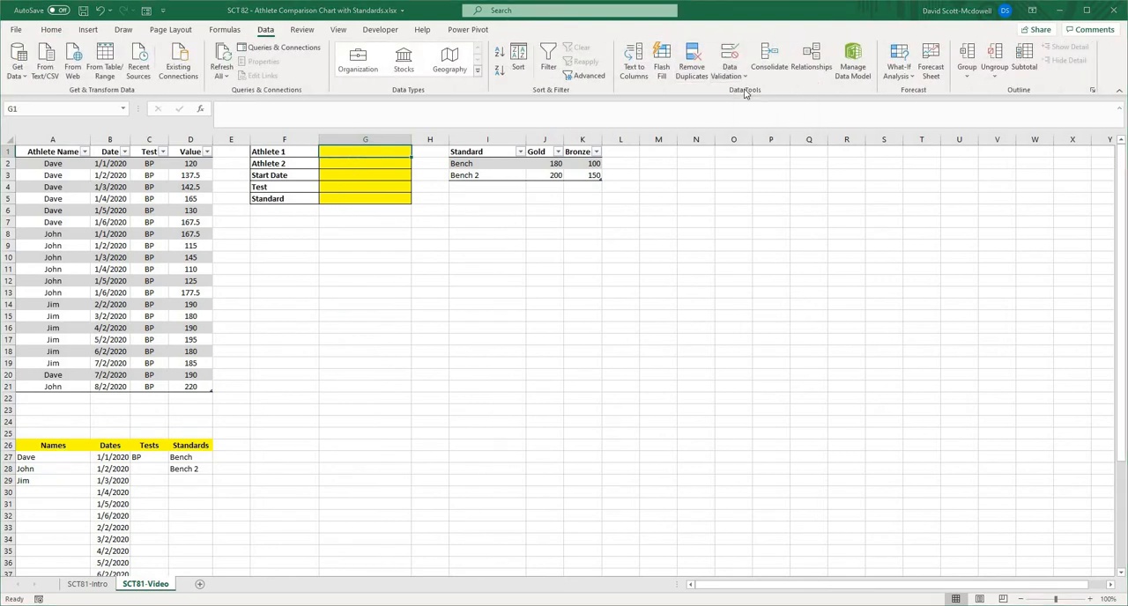
click(696, 115)
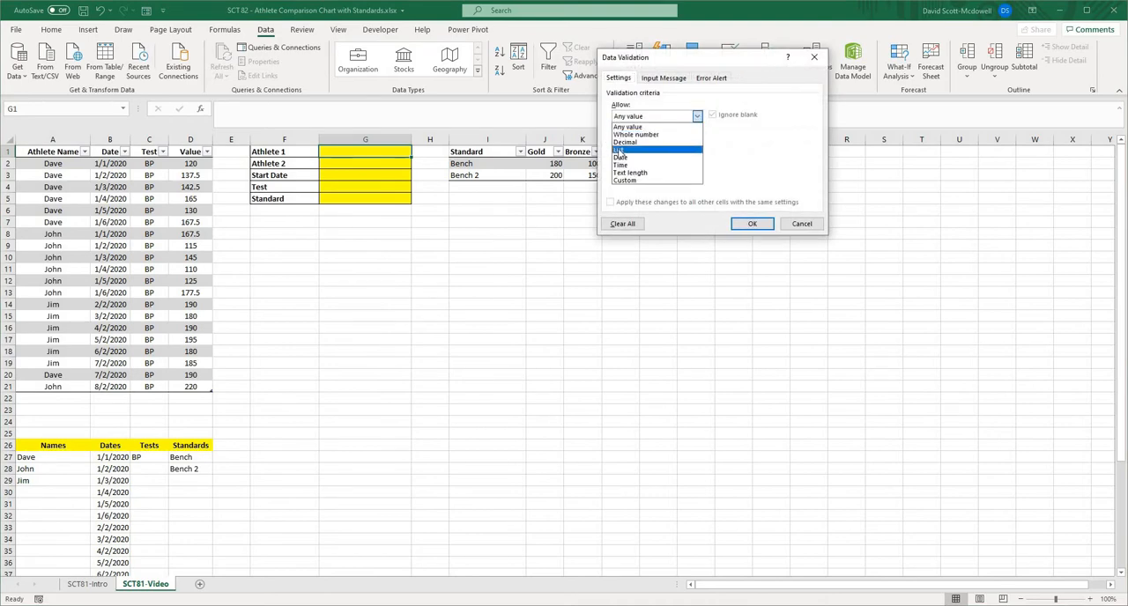
click(618, 150)
click(765, 165)
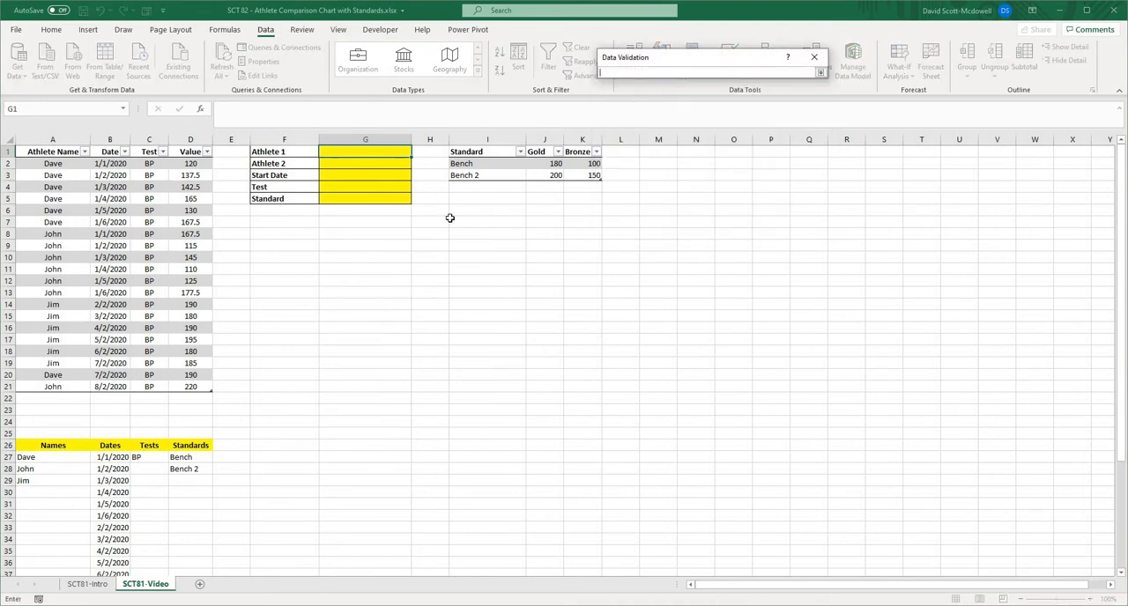
click(38, 460)
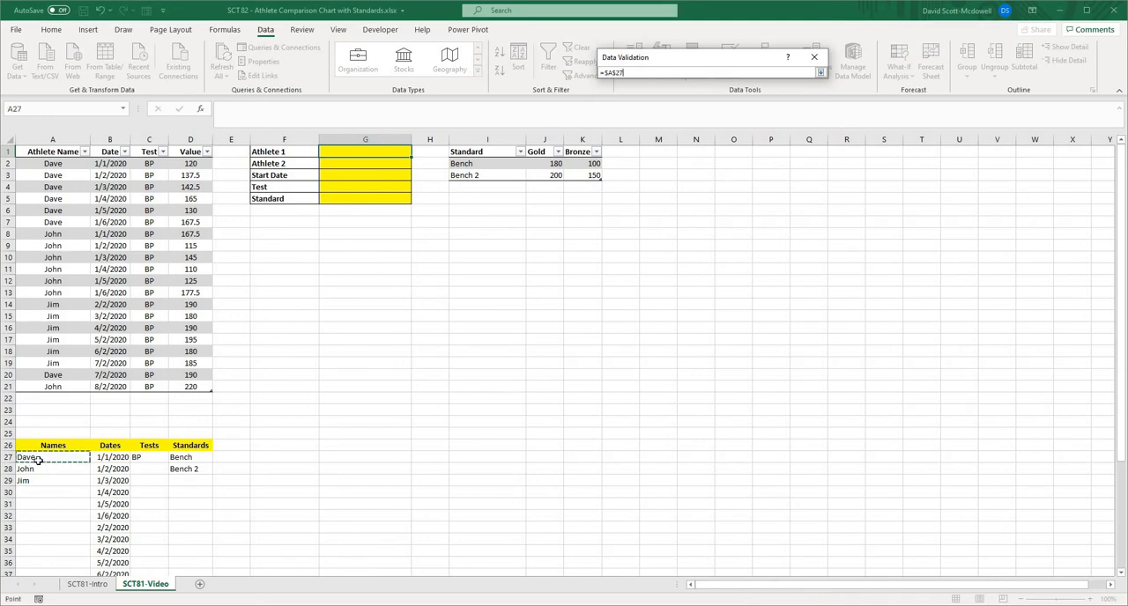
click(635, 73)
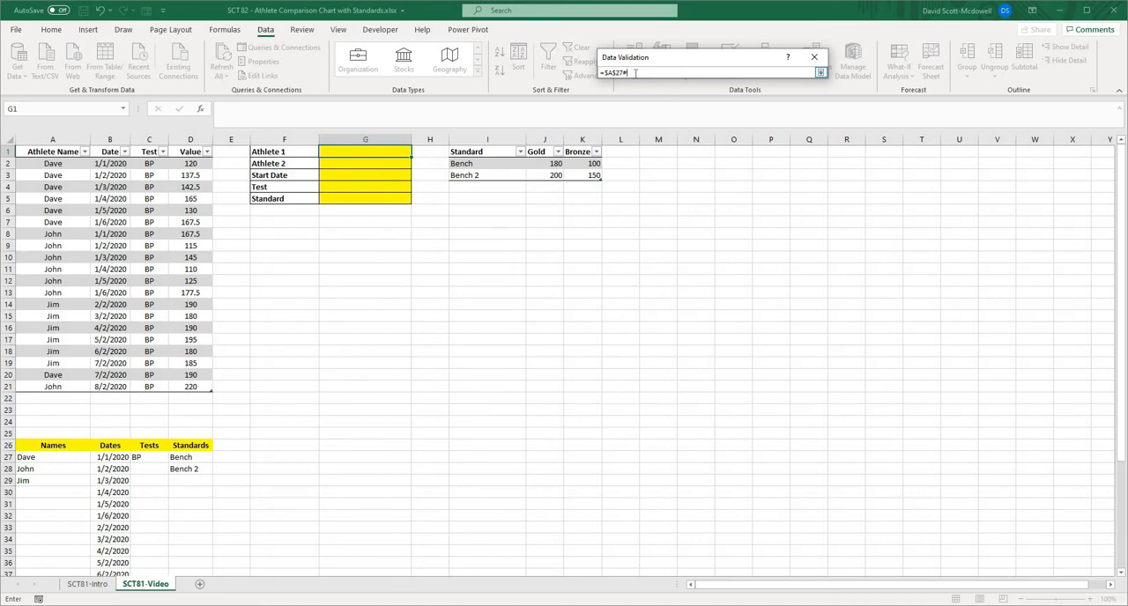
key(Return)
click(750, 224)
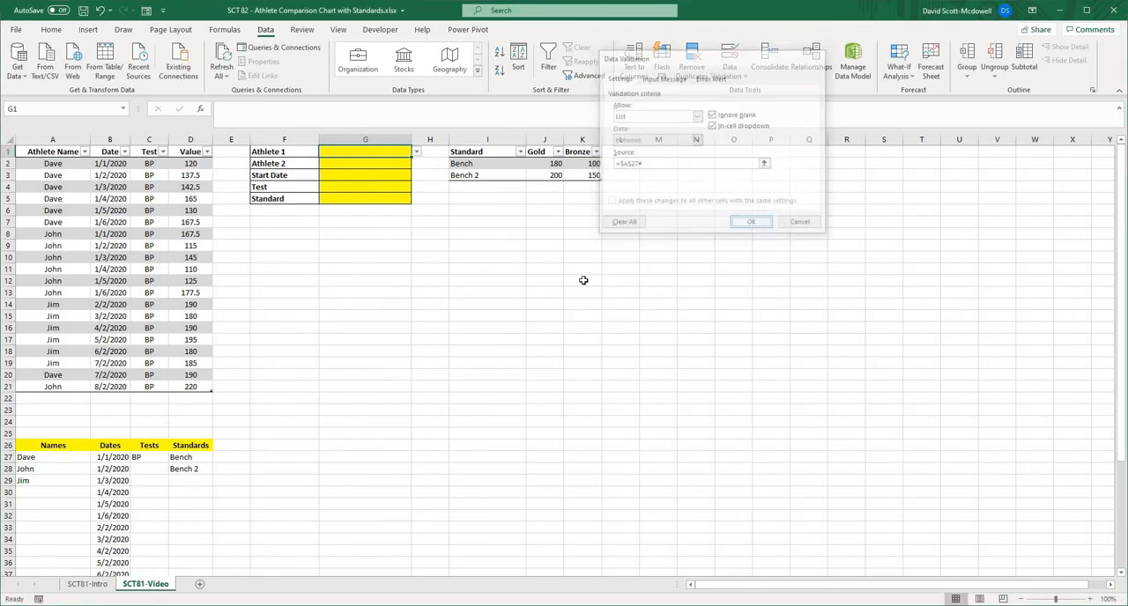
click(417, 151)
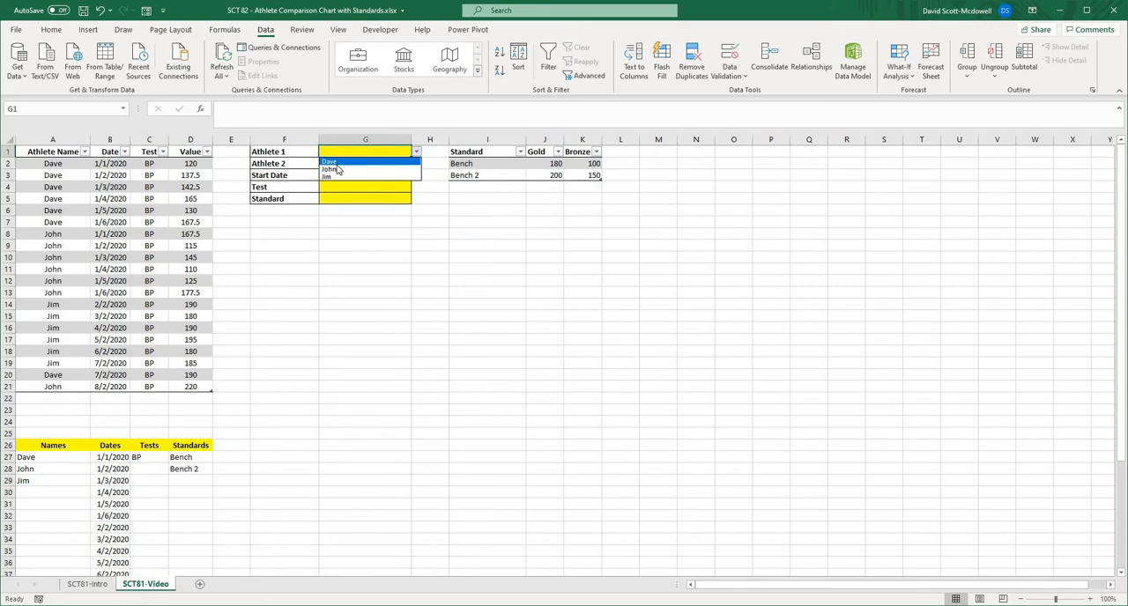
click(309, 373)
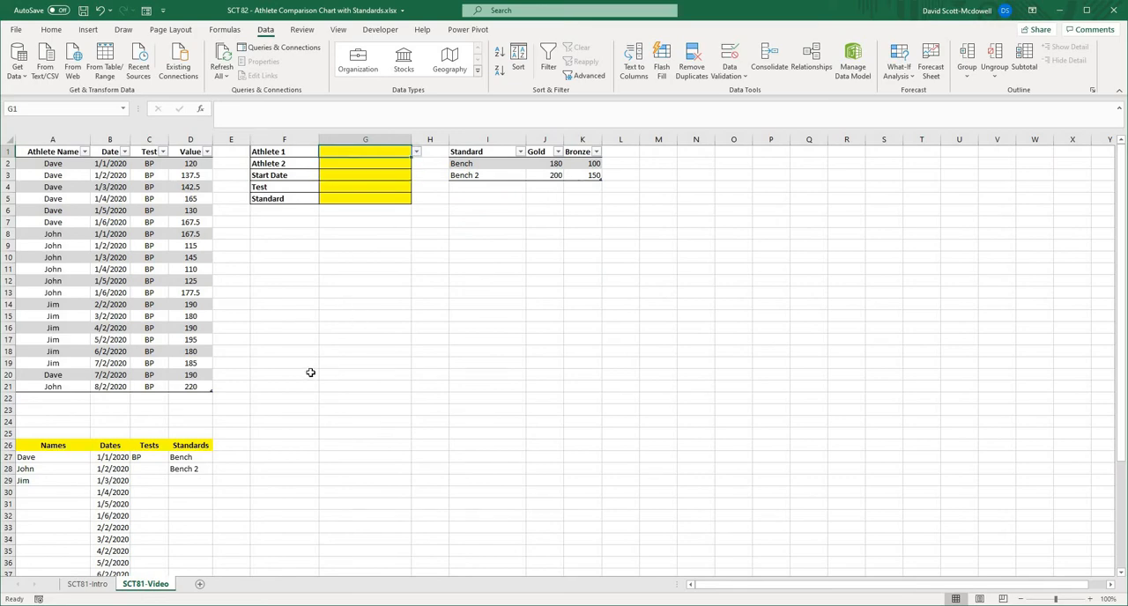
- Try the spill reference =A27# in cell G17 and clear the cell again
click(340, 339)
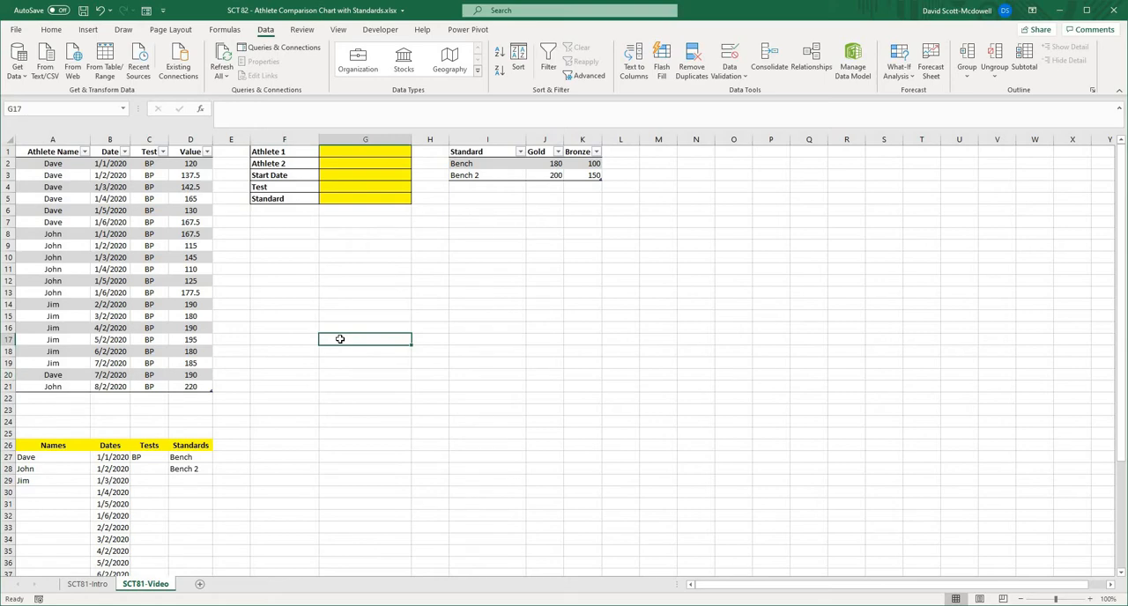
text(=)
click(50, 459)
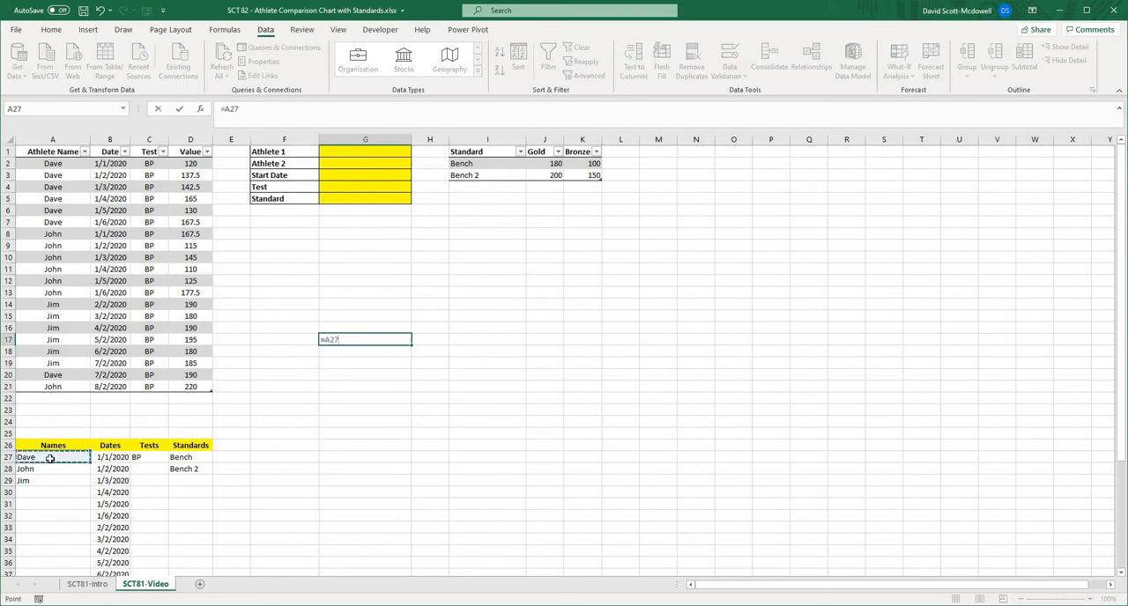
text(#)
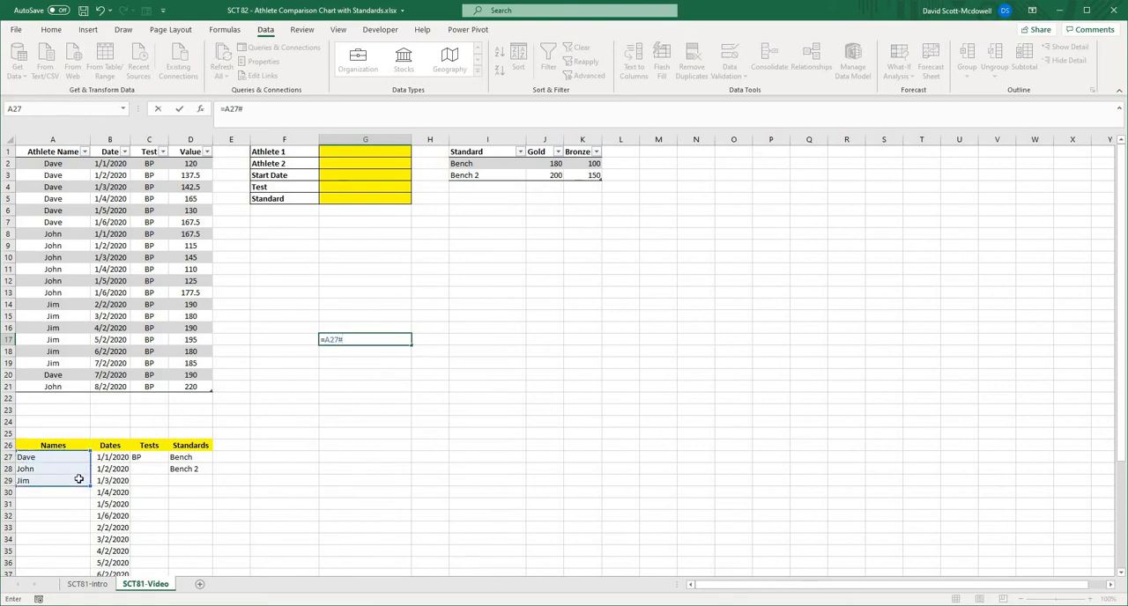
key(Return)
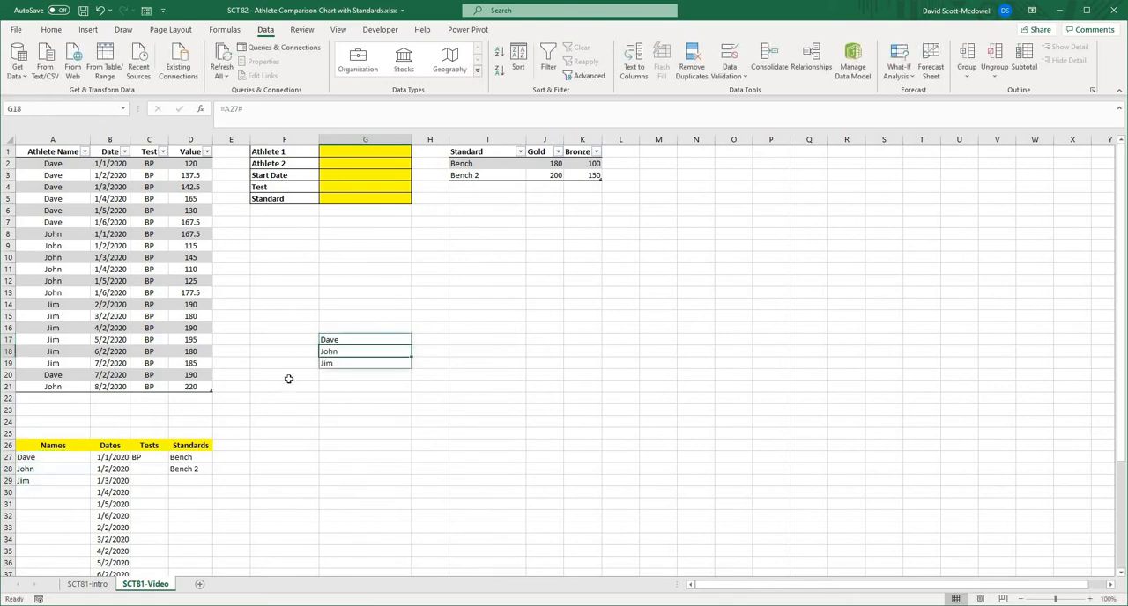
click(589, 306)
click(338, 341)
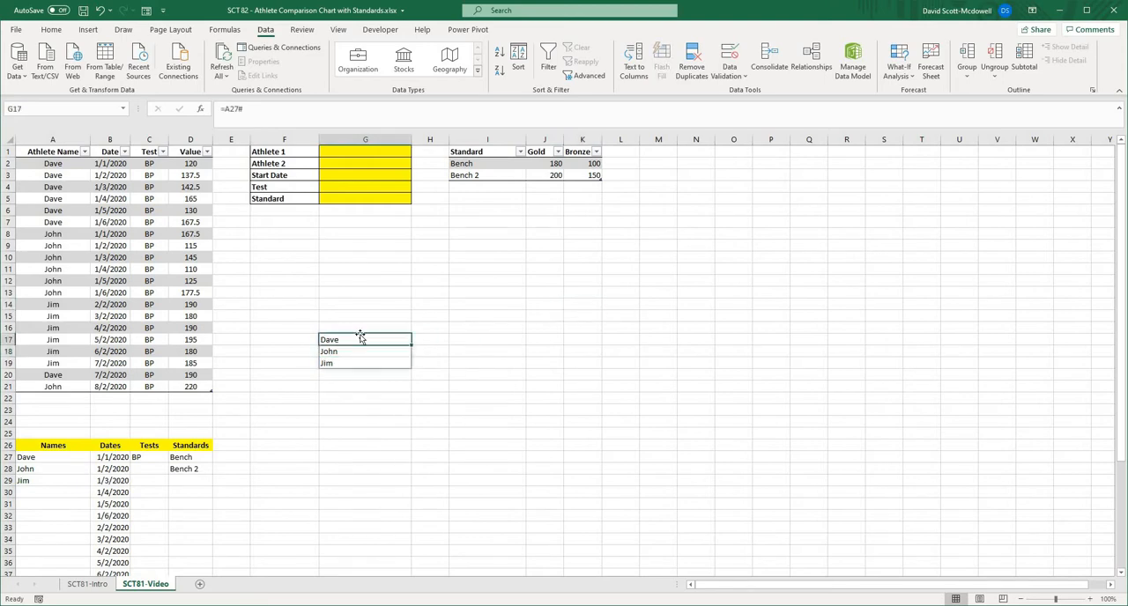
key(Delete)
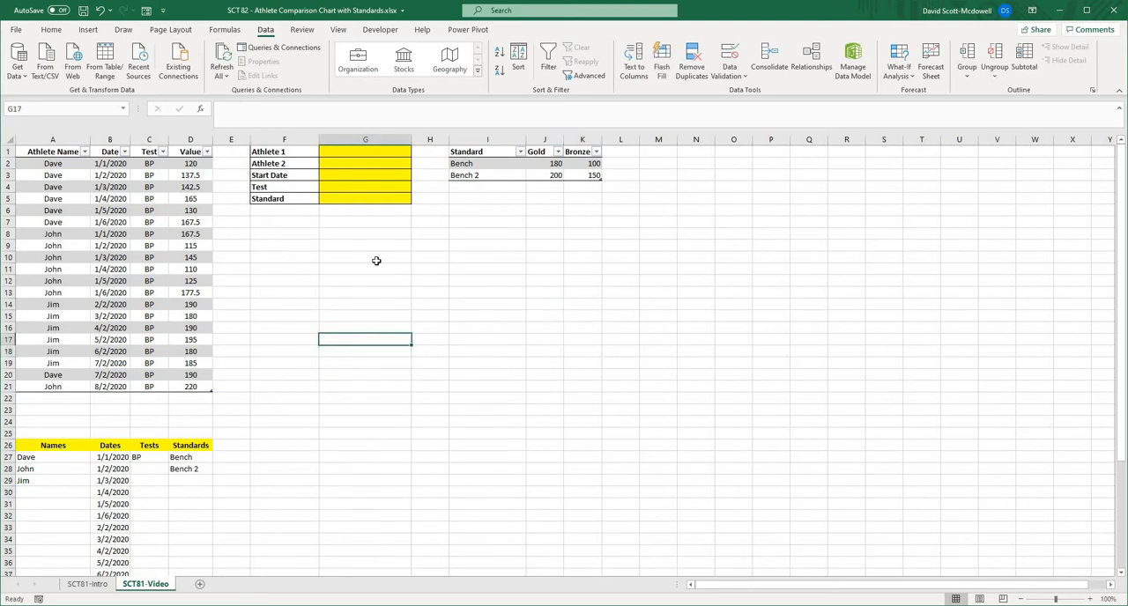
- Choose the first athlete in the list for the Athlete 1 cell G1
click(375, 260)
click(379, 155)
click(422, 151)
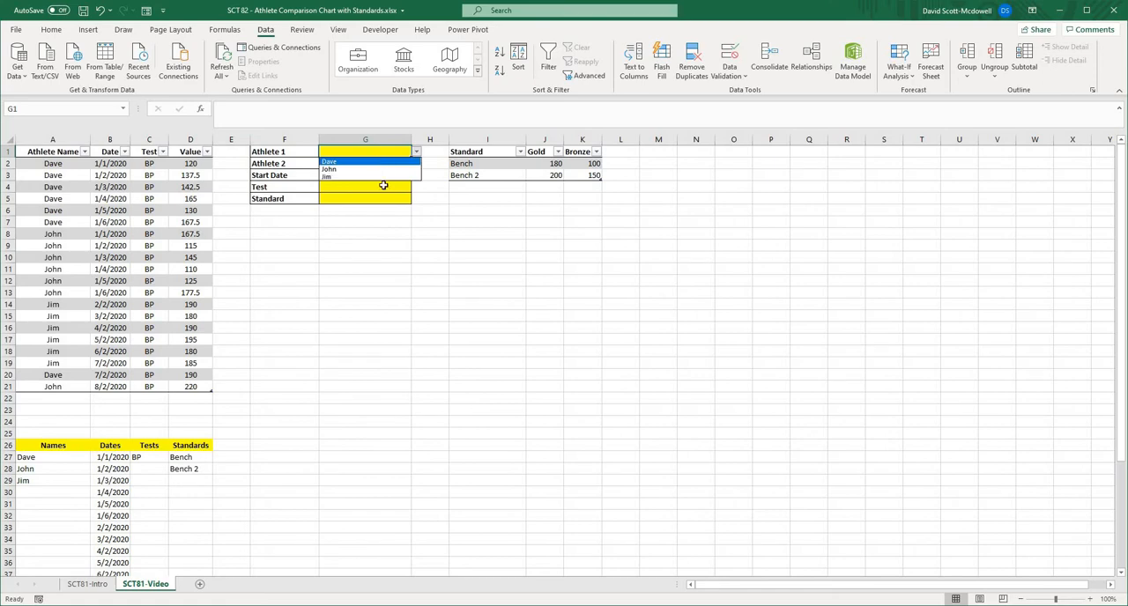
click(379, 161)
- Copy the Athlete 1 cell G1 with its validation list into the Athlete 2 cell G2 and check the list there
key(ctrl+c)
click(377, 163)
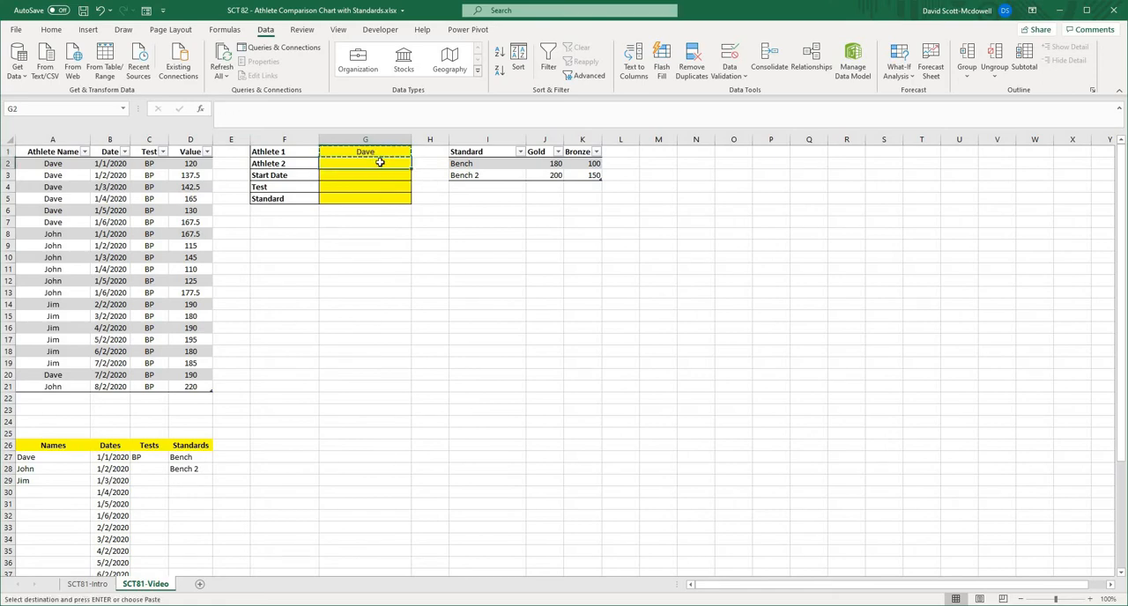
key(ctrl+v)
click(468, 294)
key(Escape)
click(401, 165)
click(418, 165)
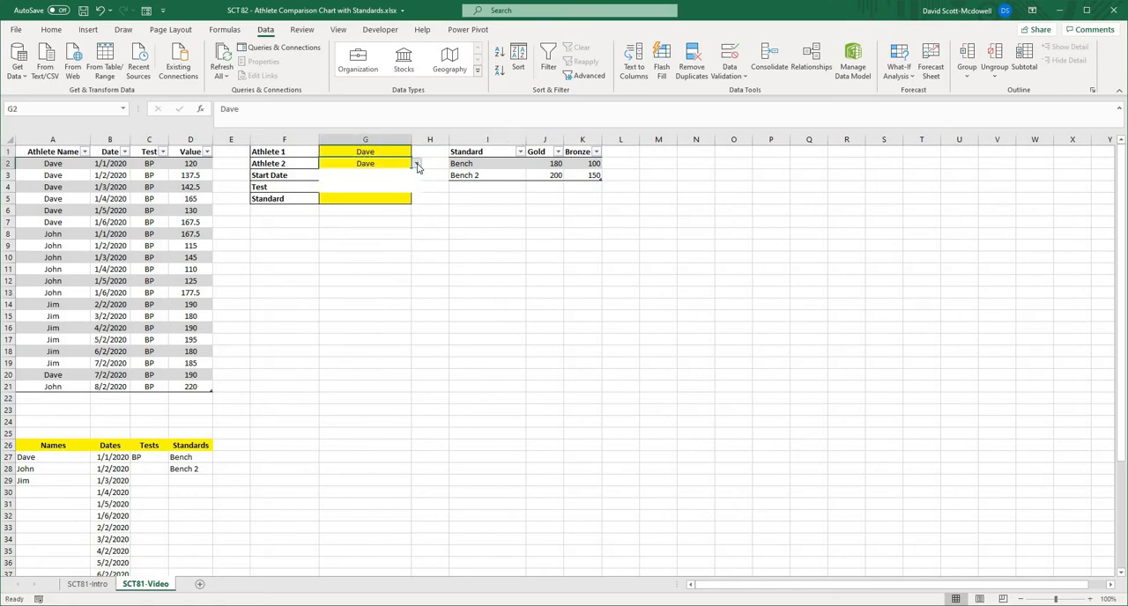
click(453, 244)
- Add List data validation to the Start Date cell G3 with the source =$B$27#
click(350, 173)
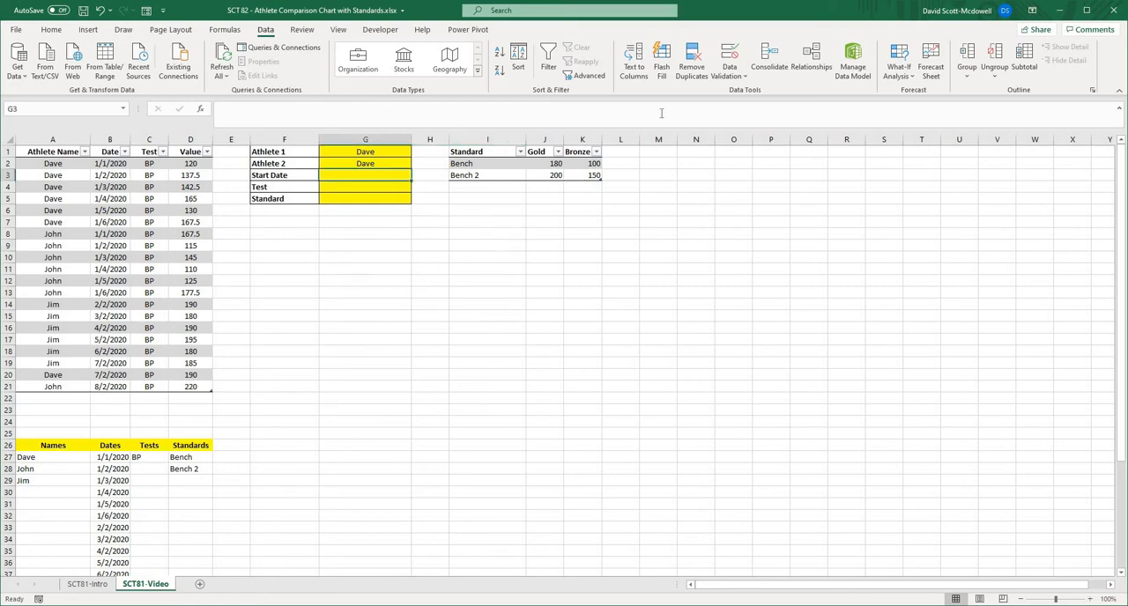
click(744, 77)
click(734, 92)
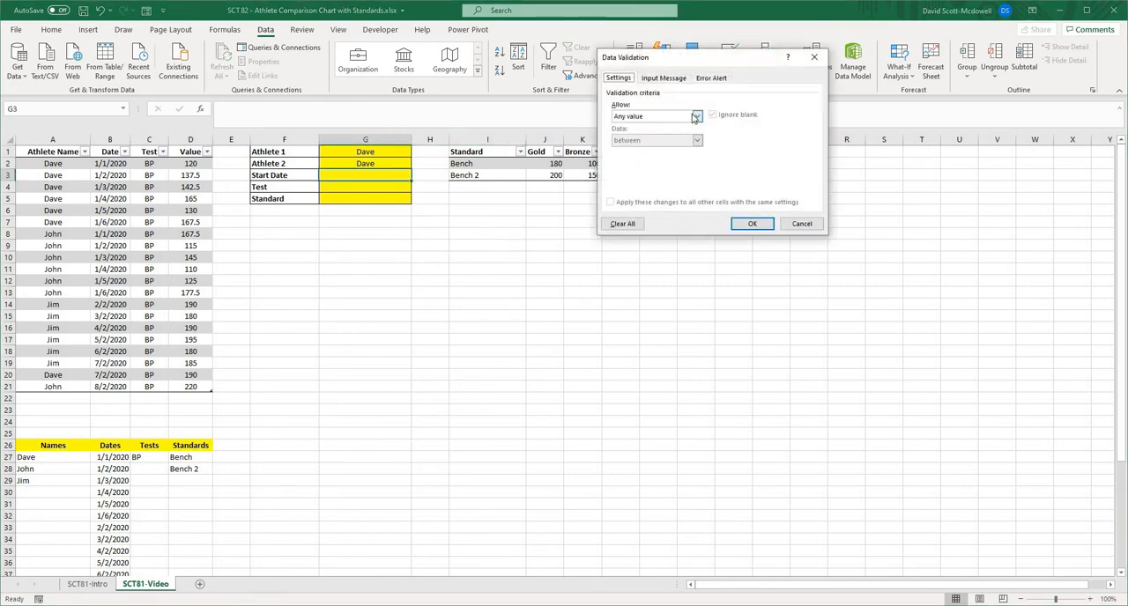
click(696, 116)
click(657, 155)
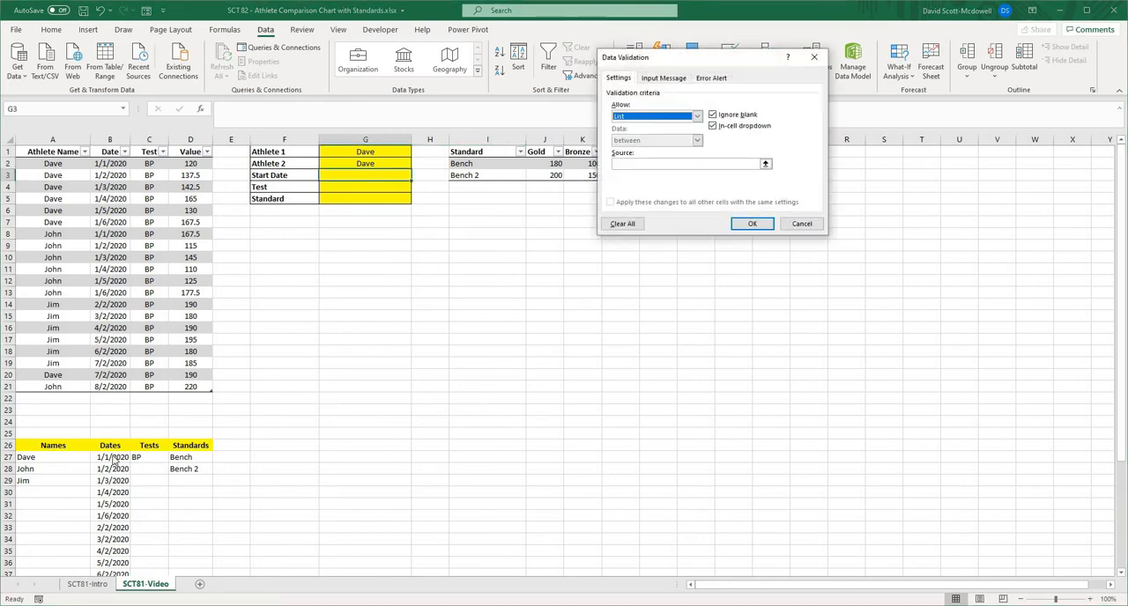
click(765, 164)
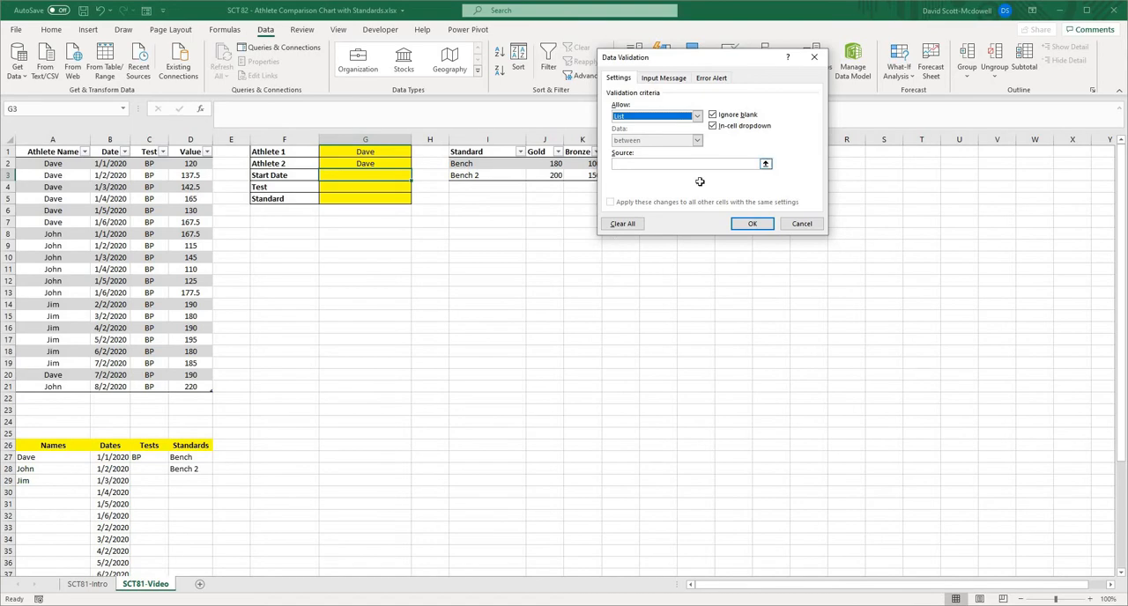
click(114, 457)
key(Return)
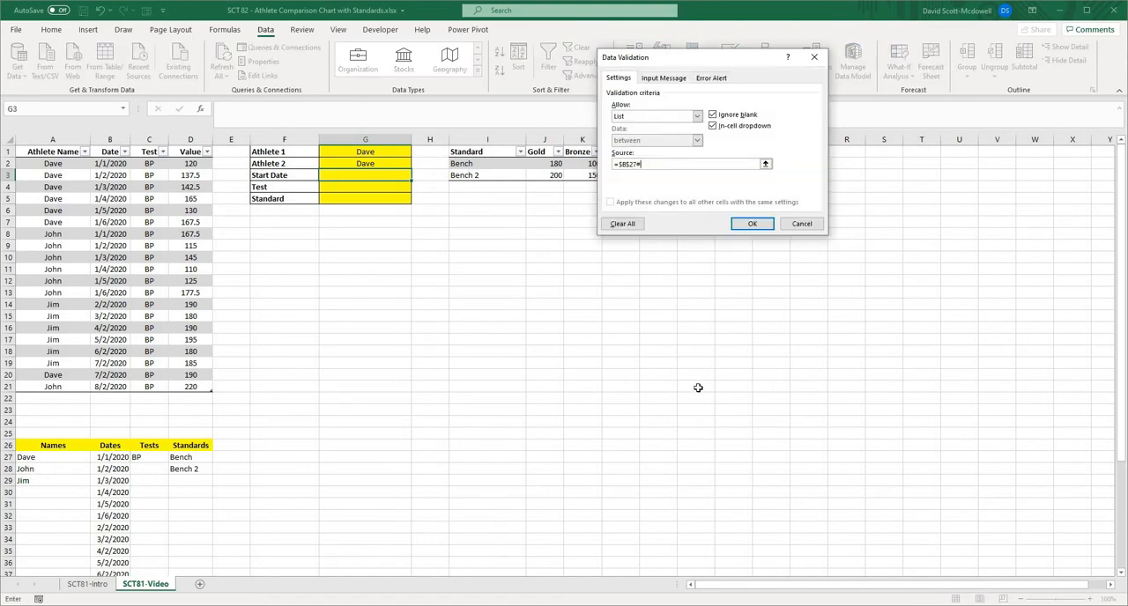
click(744, 222)
click(488, 267)
- Add List data validation to the Test cell G4, using the Tests list at =$C$27 as the source
click(369, 193)
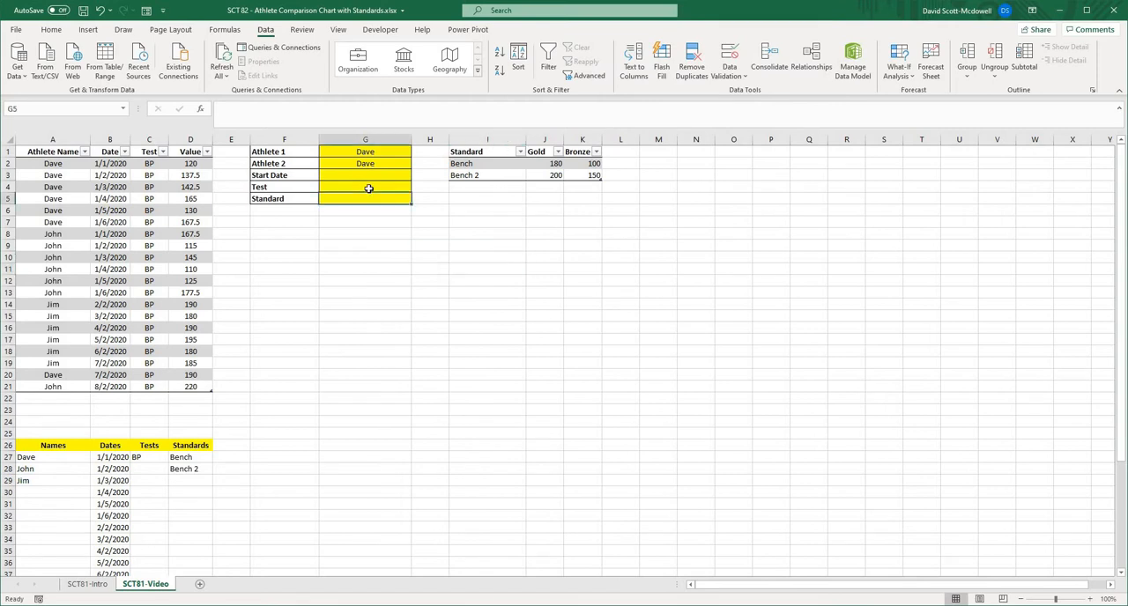
click(730, 77)
click(740, 95)
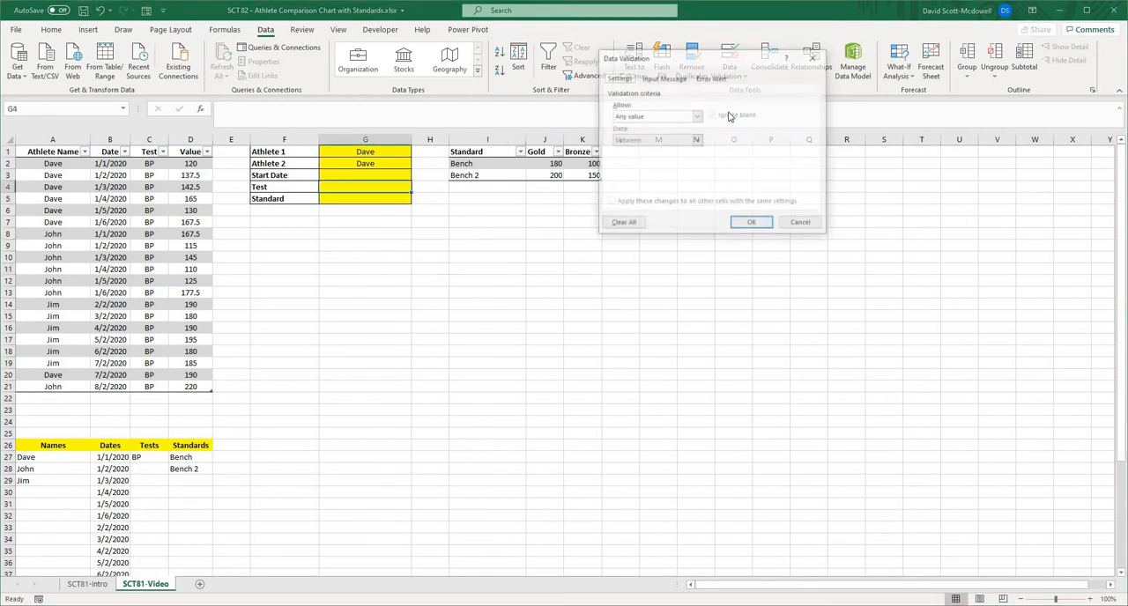
click(696, 116)
click(656, 157)
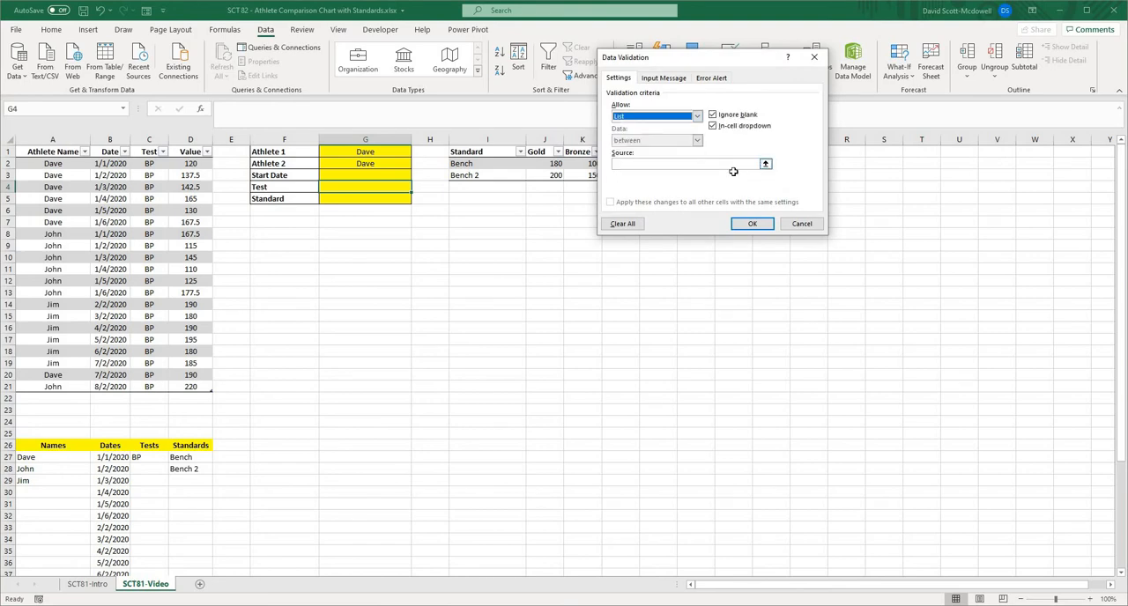
click(765, 163)
click(141, 460)
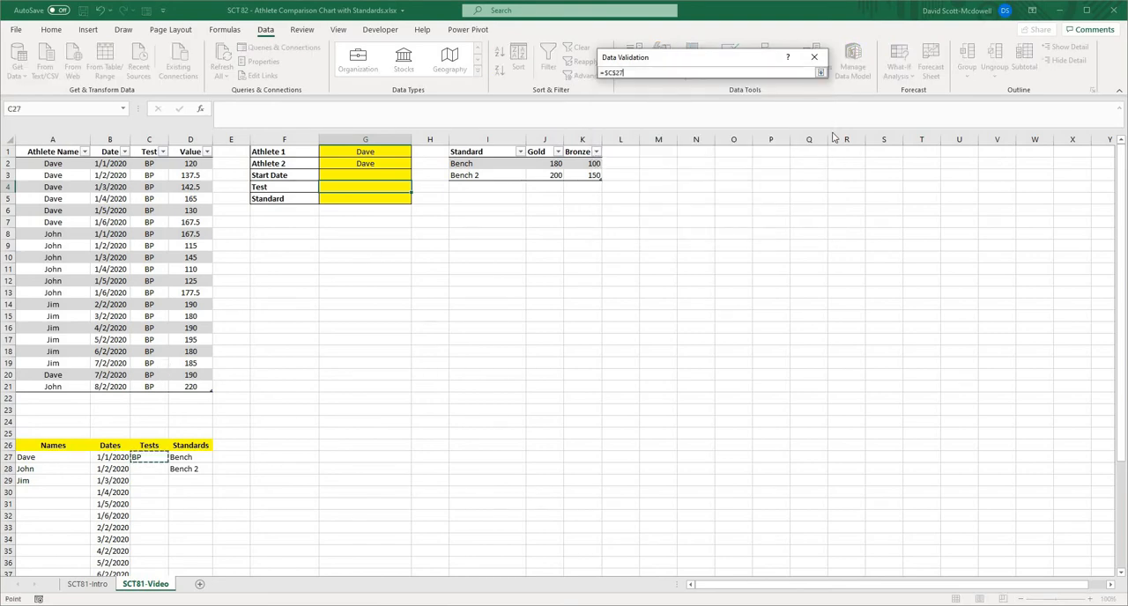
click(821, 72)
click(752, 223)
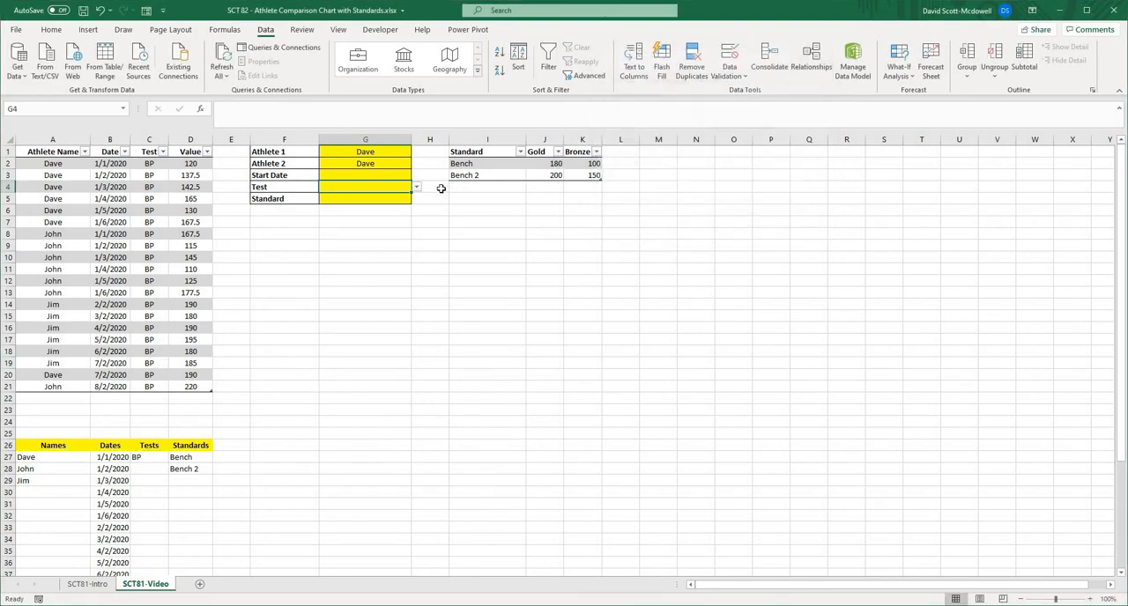
- Add List data validation to the Standard cell G5 with the source =$D$27#
key(Return)
click(730, 76)
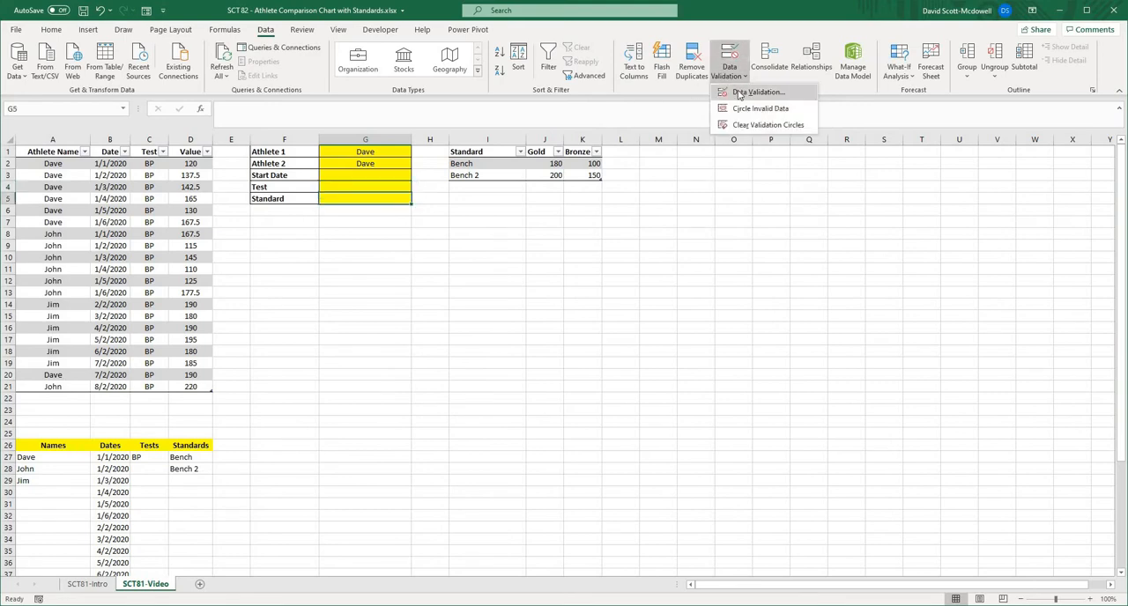
click(751, 94)
click(683, 118)
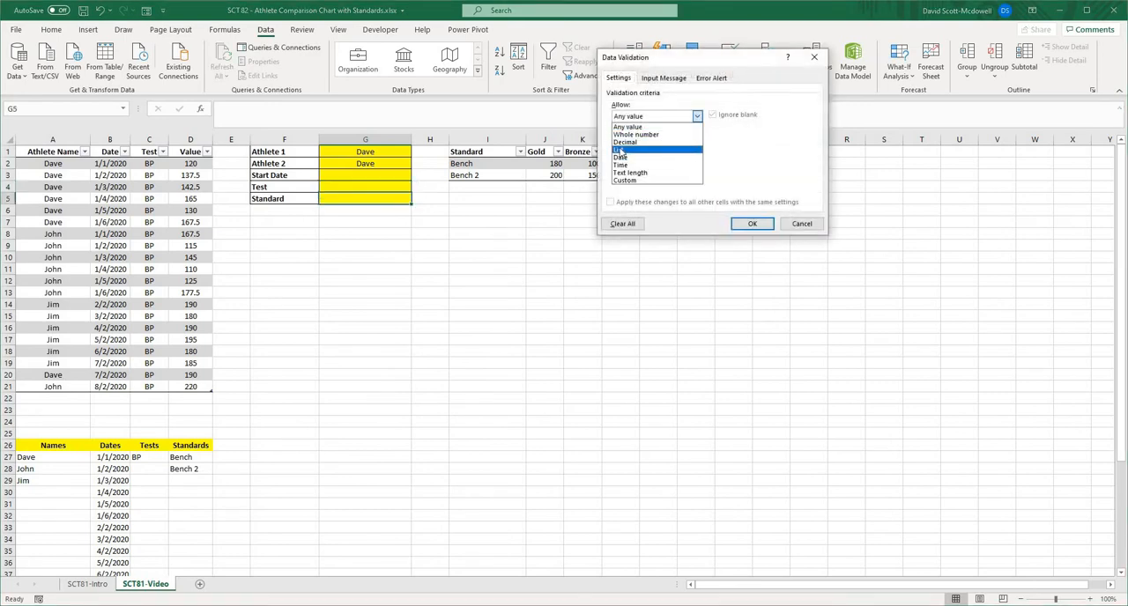
click(623, 149)
click(763, 163)
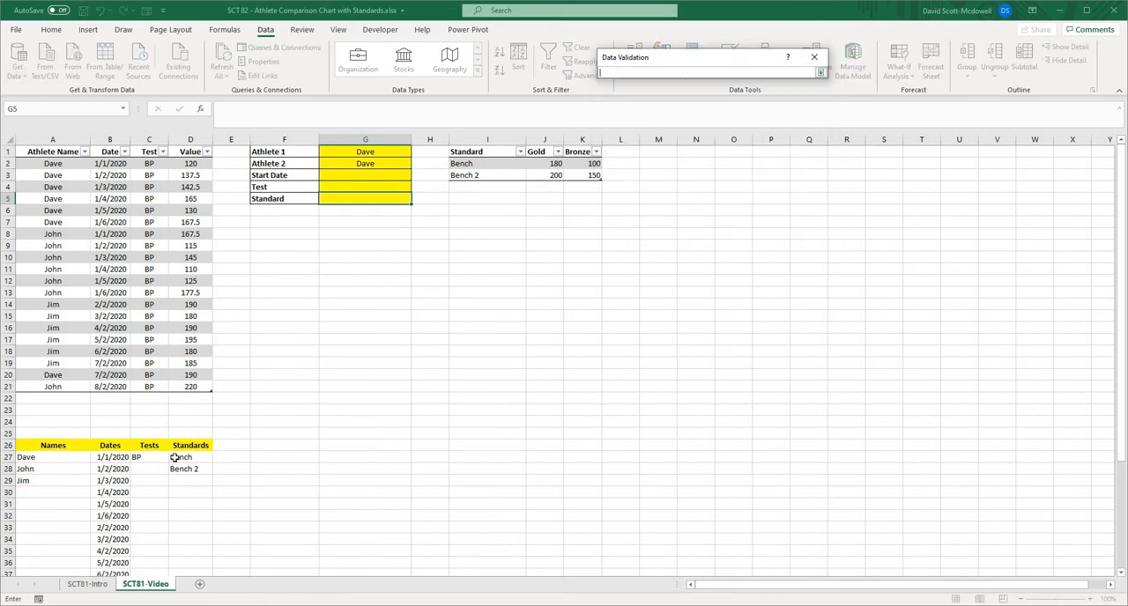
click(176, 457)
key(Return)
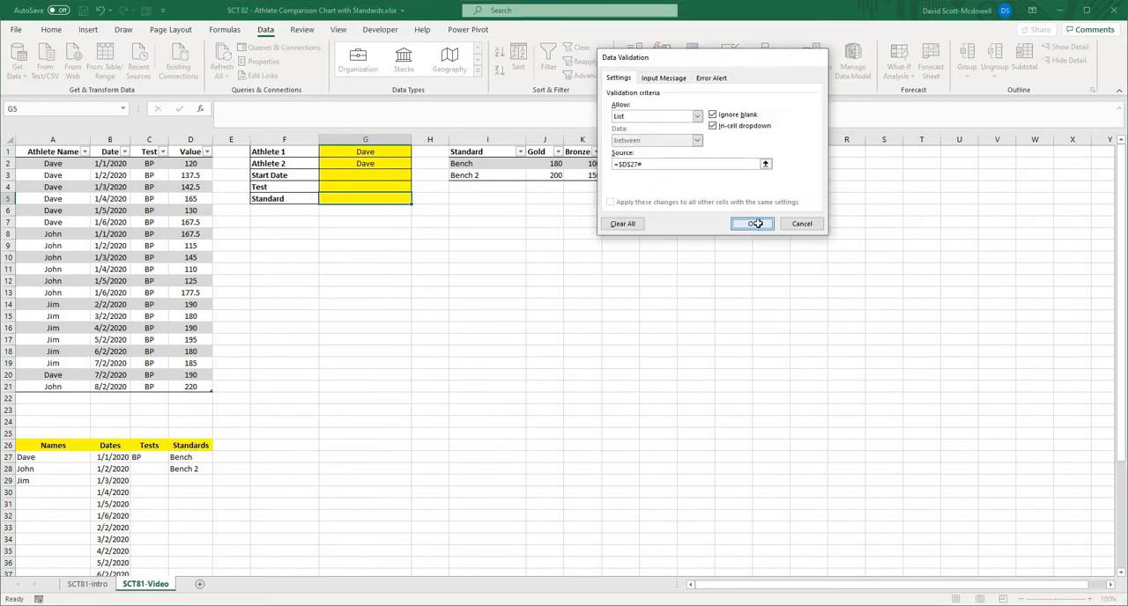
click(756, 224)
click(657, 304)
click(288, 458)
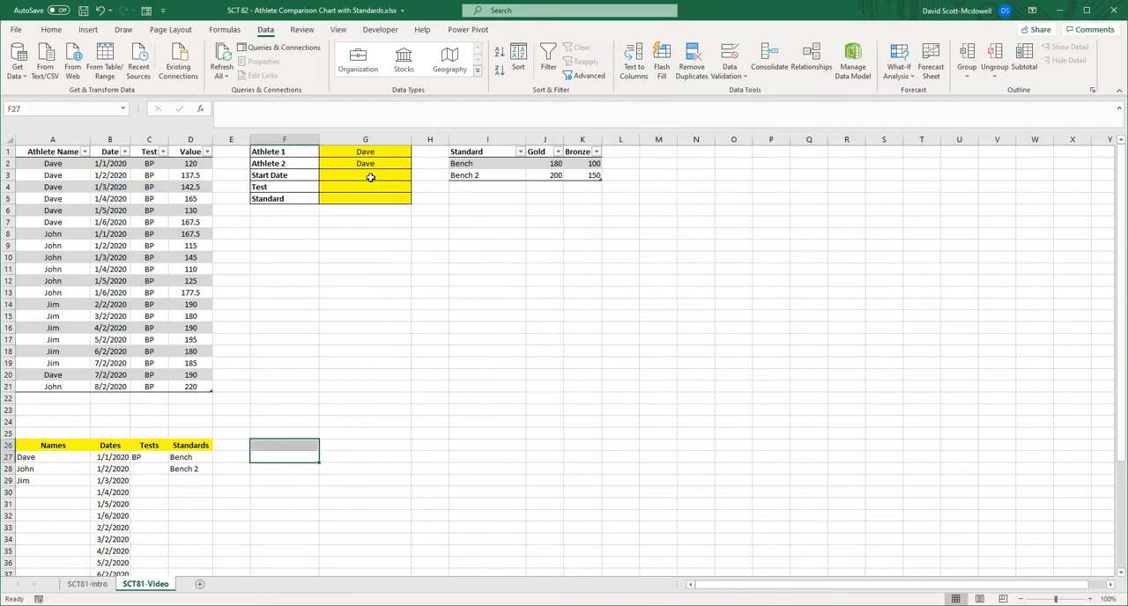
- Choose 1/1/2020 as the Start Date, BP as the Test and Bench as the Standard from their drop-down lists in G3:G5
click(370, 177)
click(417, 175)
click(405, 186)
click(408, 187)
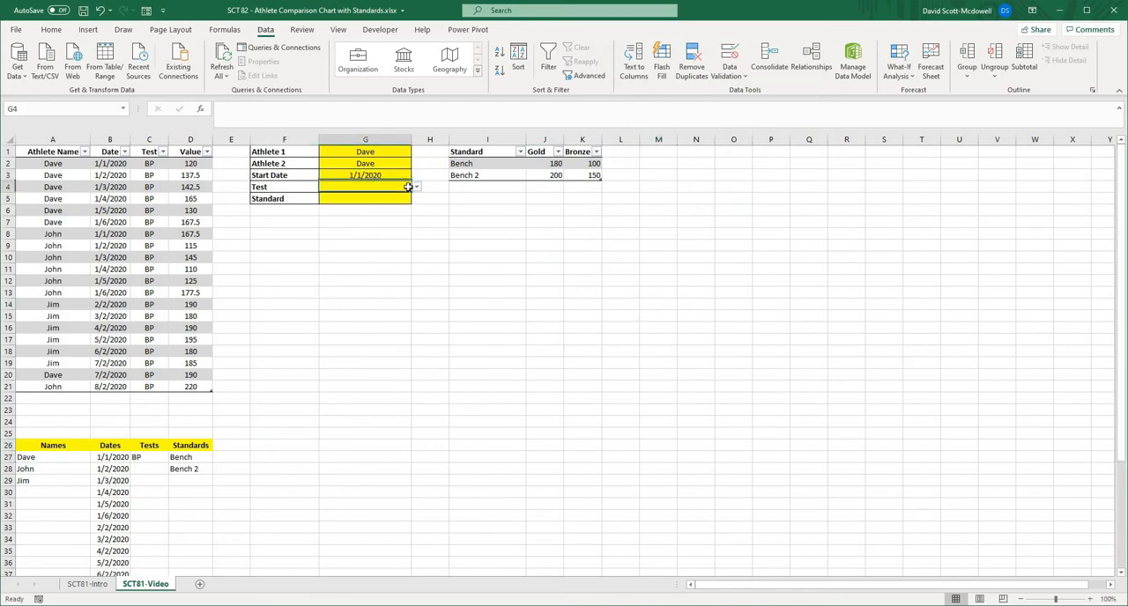
click(417, 187)
click(386, 202)
click(411, 201)
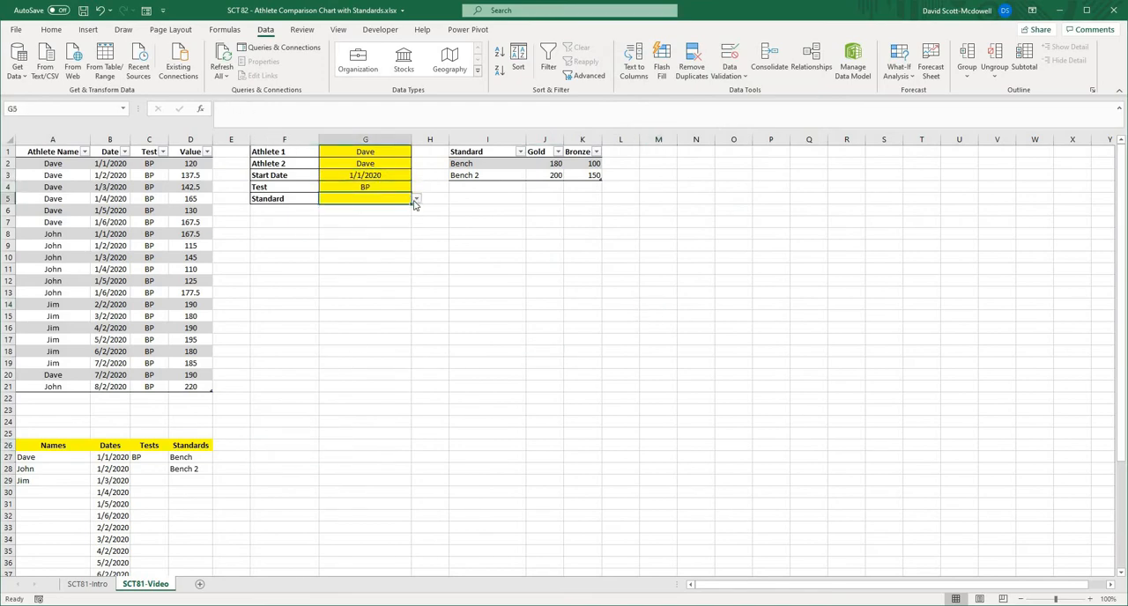
click(416, 200)
click(381, 211)
click(380, 304)
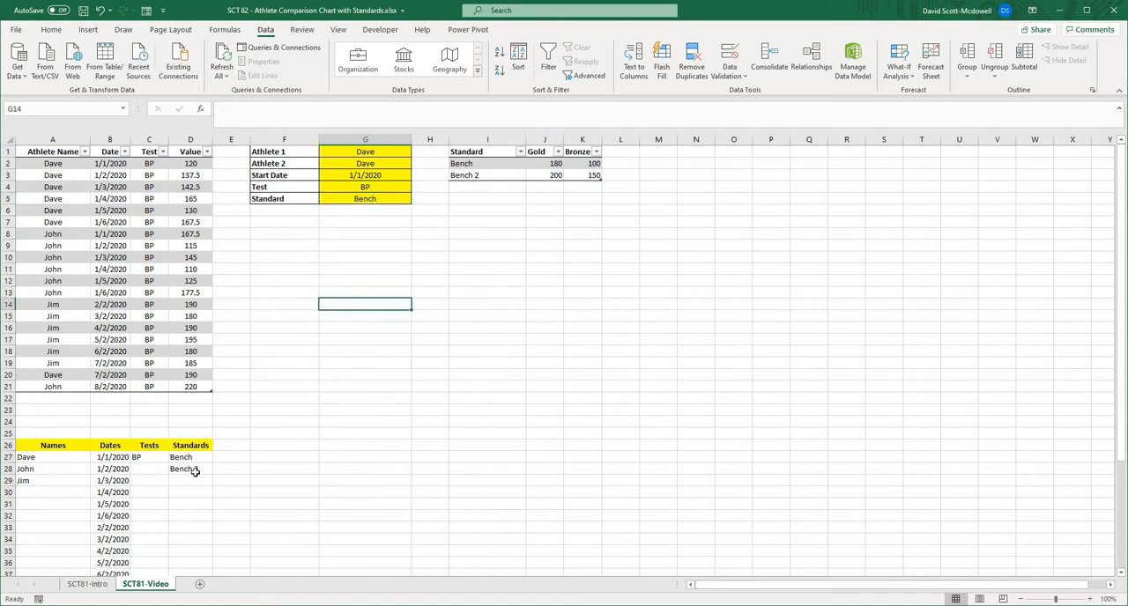
- Review the Athlete 2 and Start Date selection cells against the unique Names, Dates, Tests and Standards lists below the data table
click(375, 164)
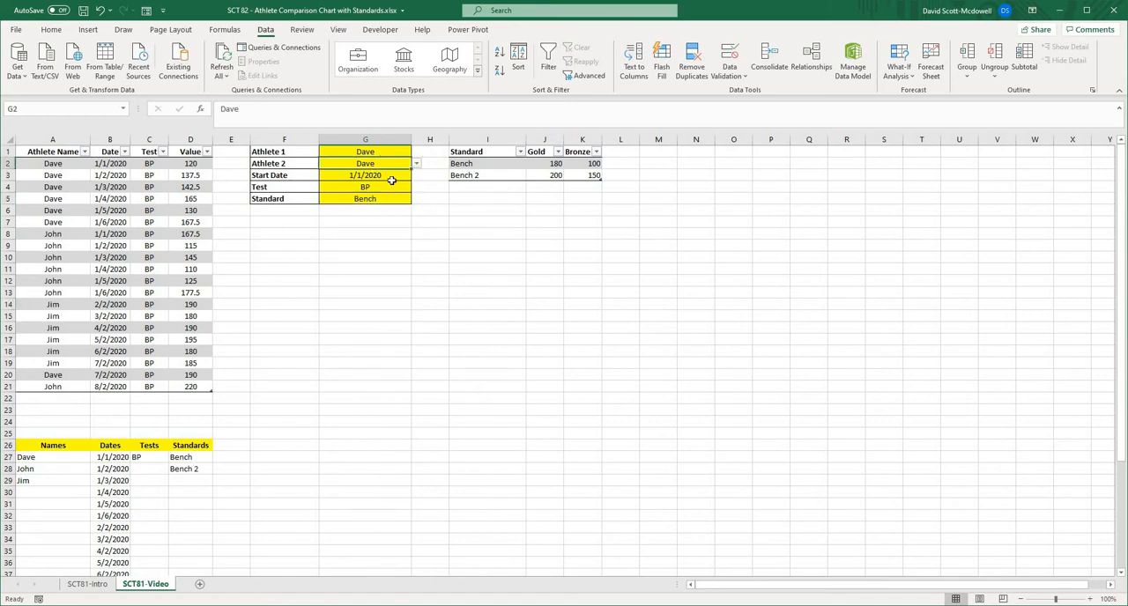
click(391, 180)
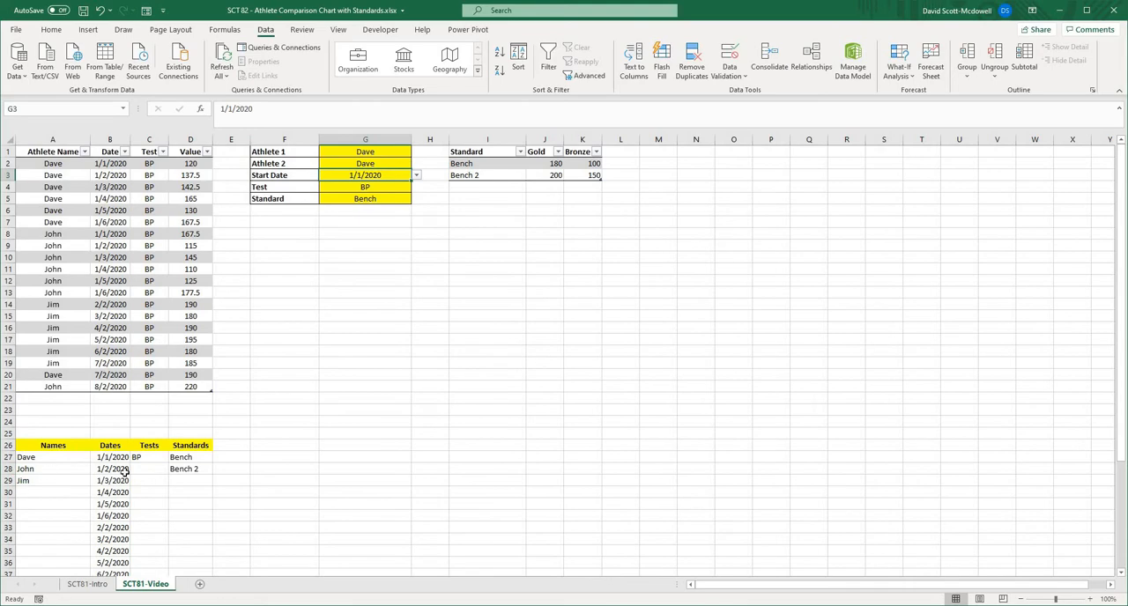
click(330, 478)
scroll(194, 423, down, 4)
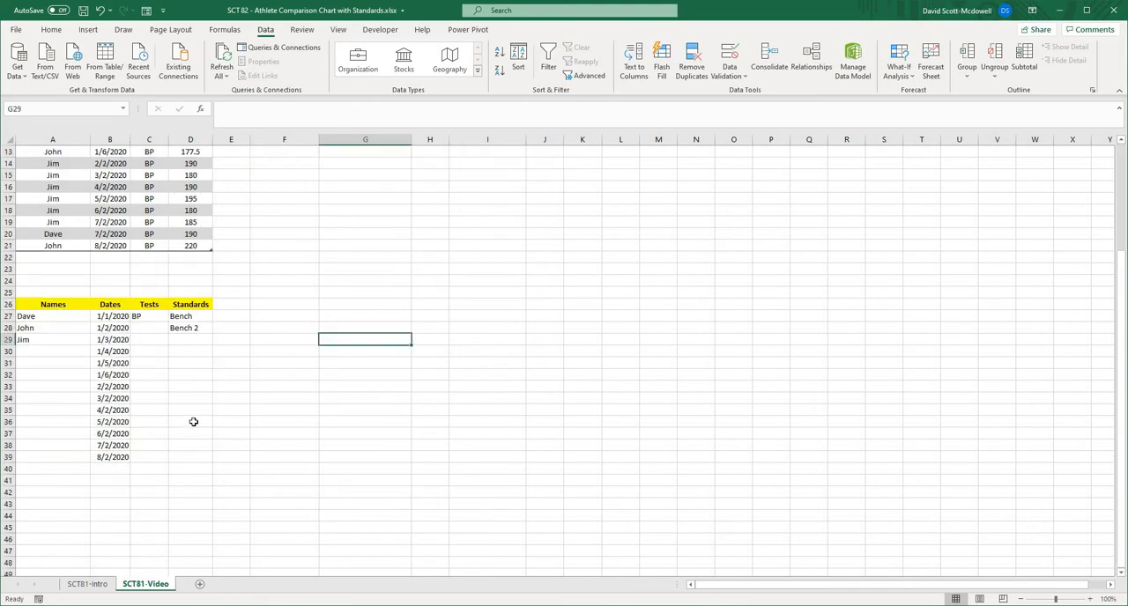
scroll(213, 449, up, 4)
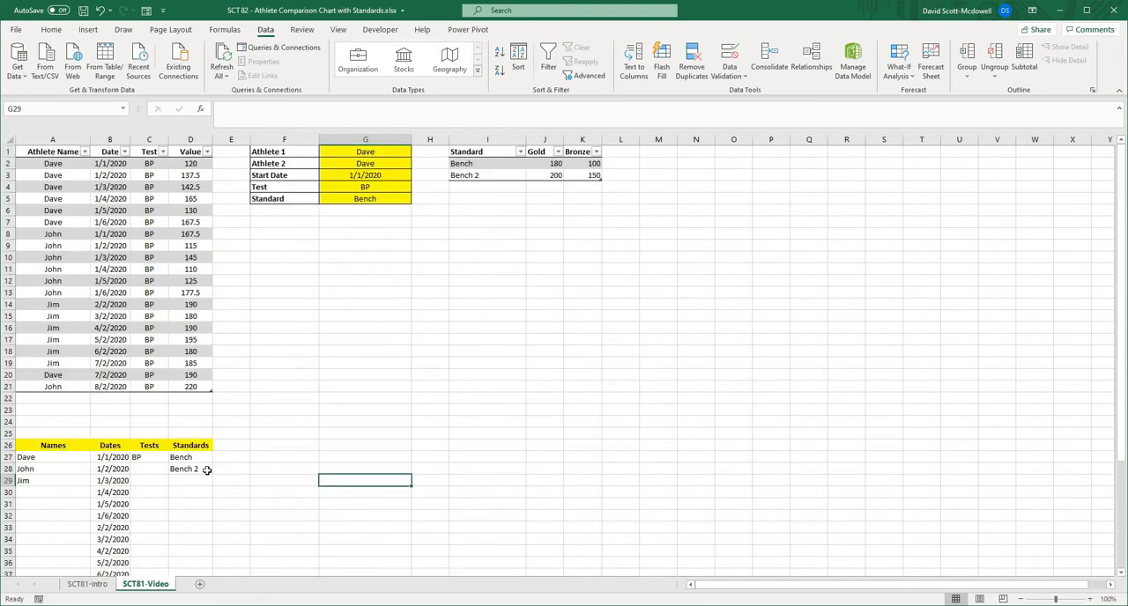
click(185, 471)
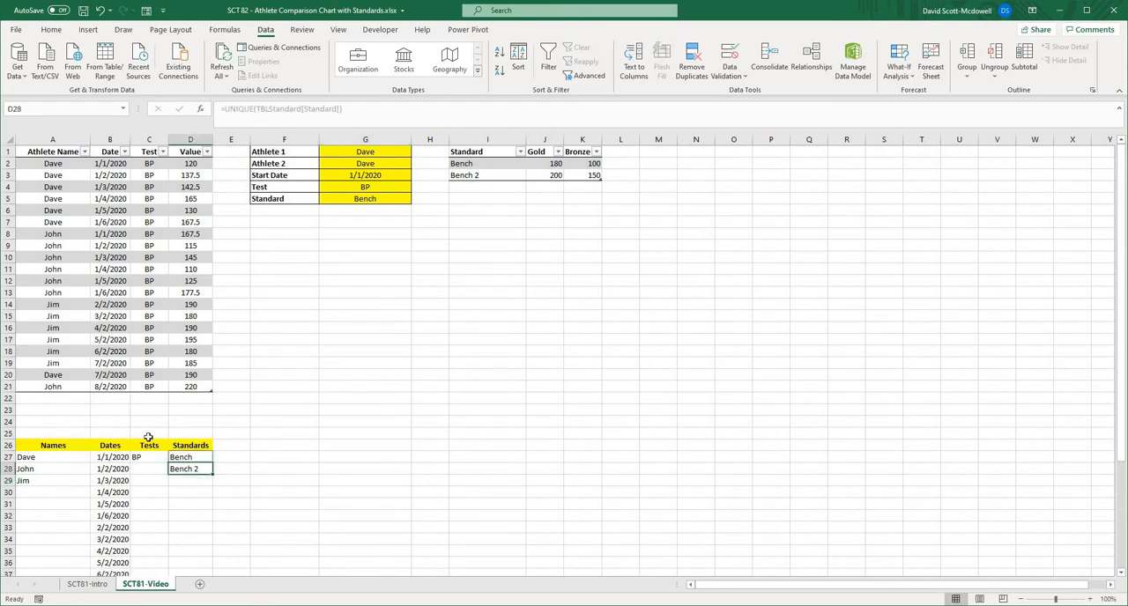
drag(149, 437, 210, 518)
click(300, 447)
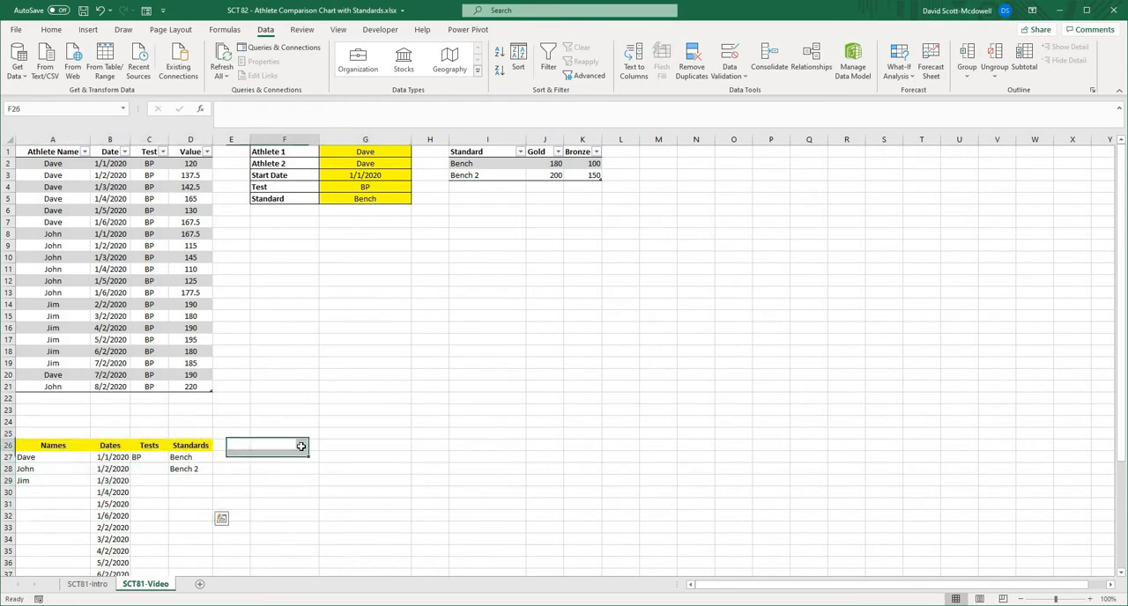
click(59, 445)
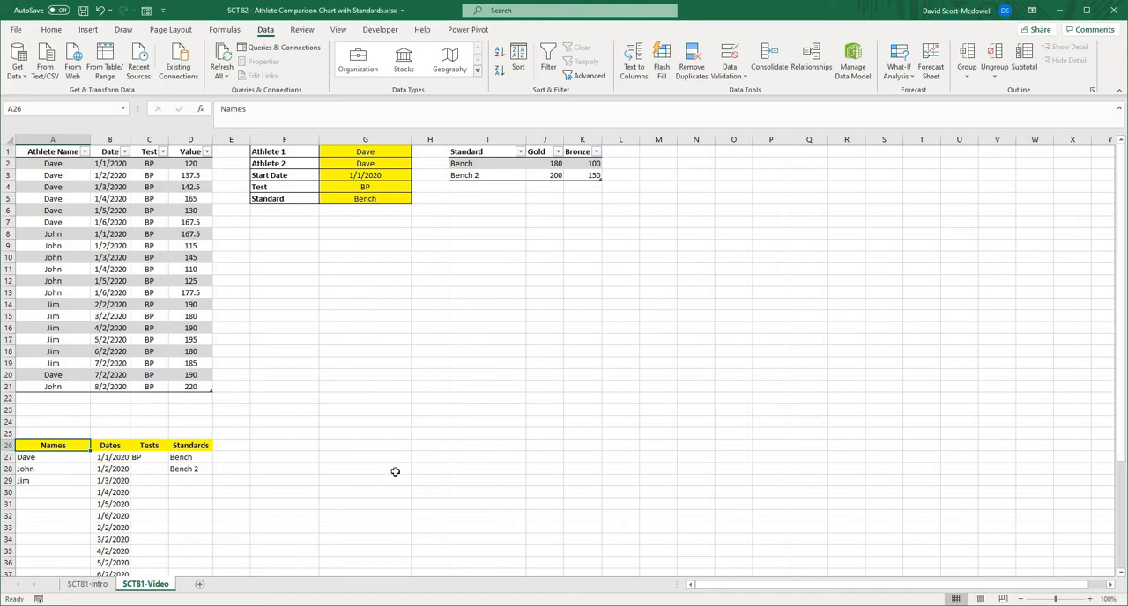
click(731, 338)
click(625, 281)
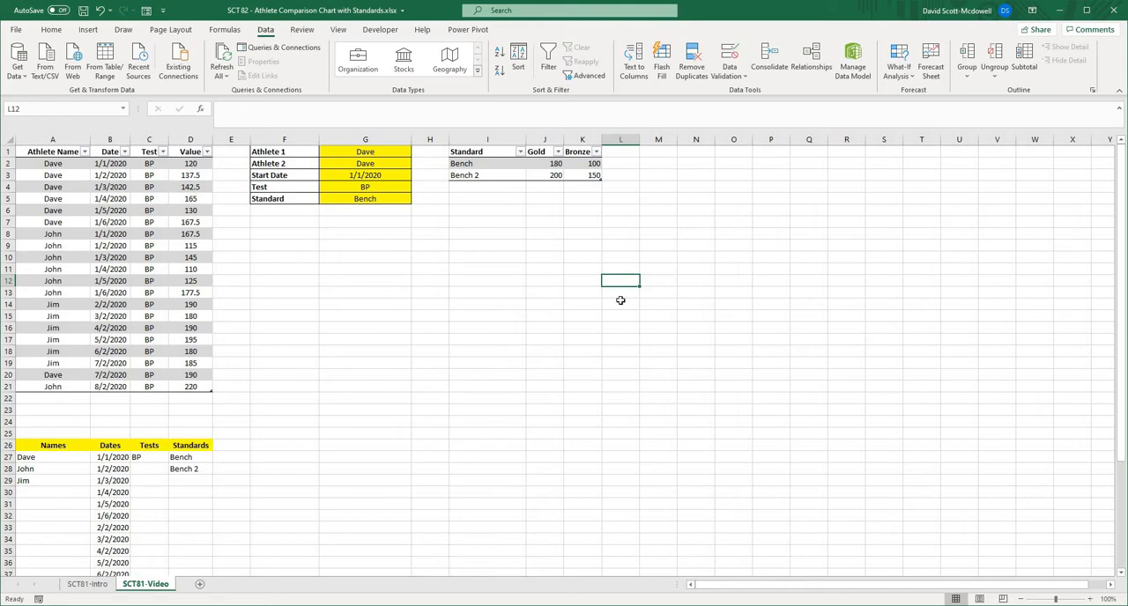
click(695, 187)
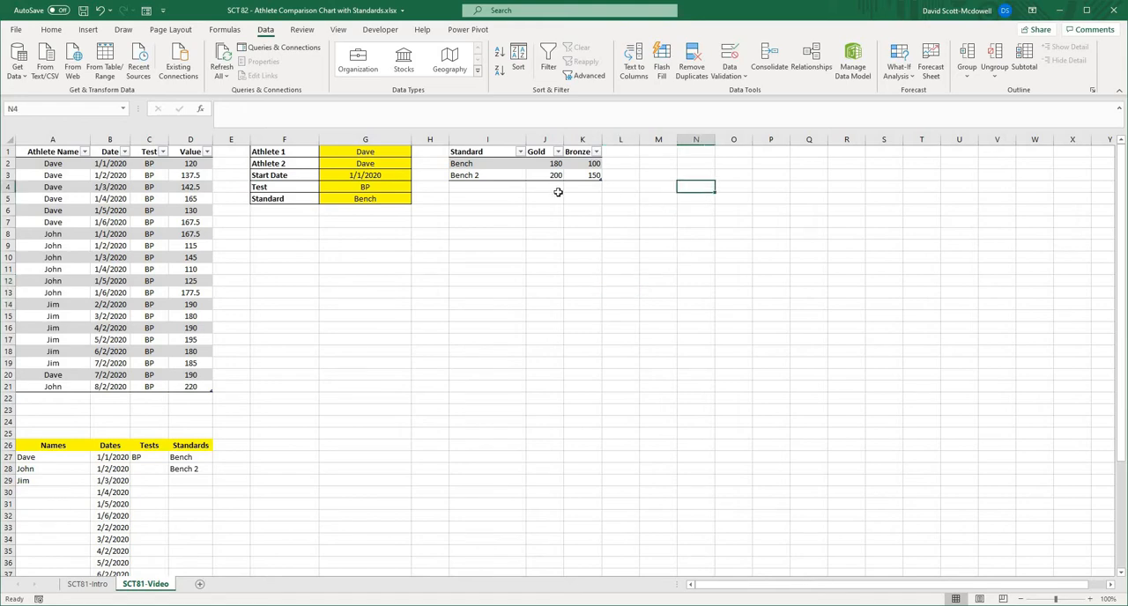
click(20, 151)
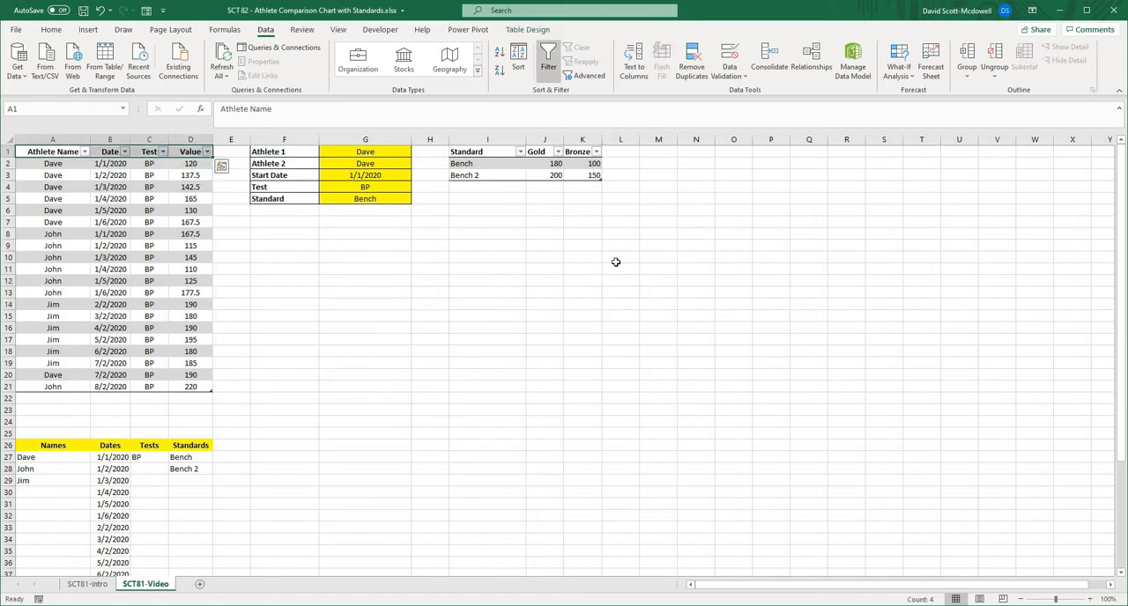
click(826, 375)
click(823, 304)
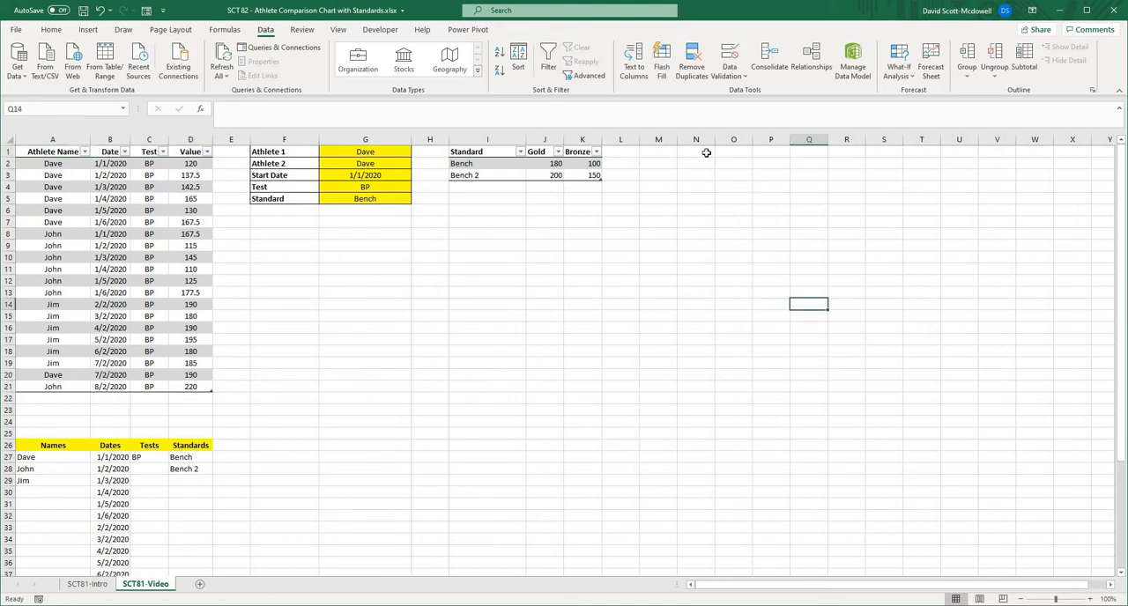
- Enter the chart data headers Date, Athlete 1 and Athlete 2 in cells N1:P1
click(706, 153)
text(Date)
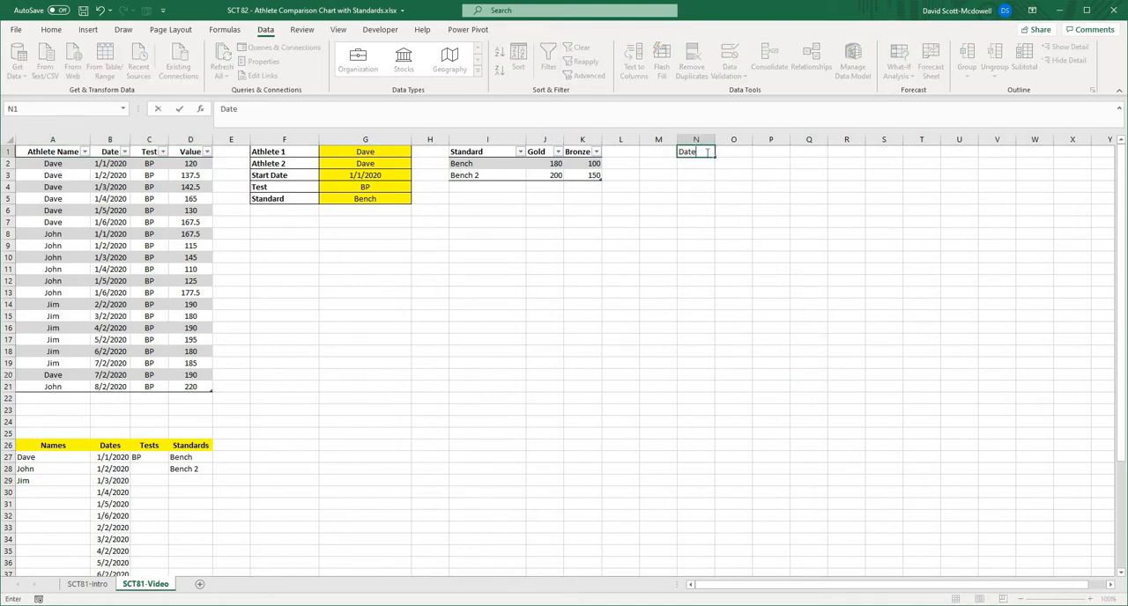
key(Return)
key(Right)
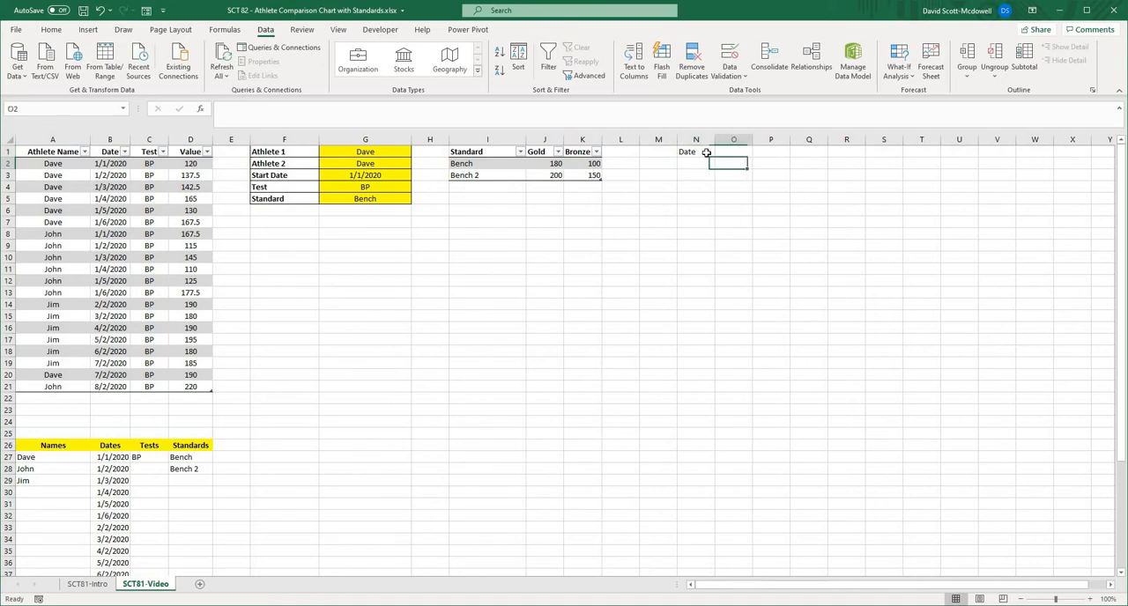
key(Right)
key(Up)
key(Left)
text(Athle)
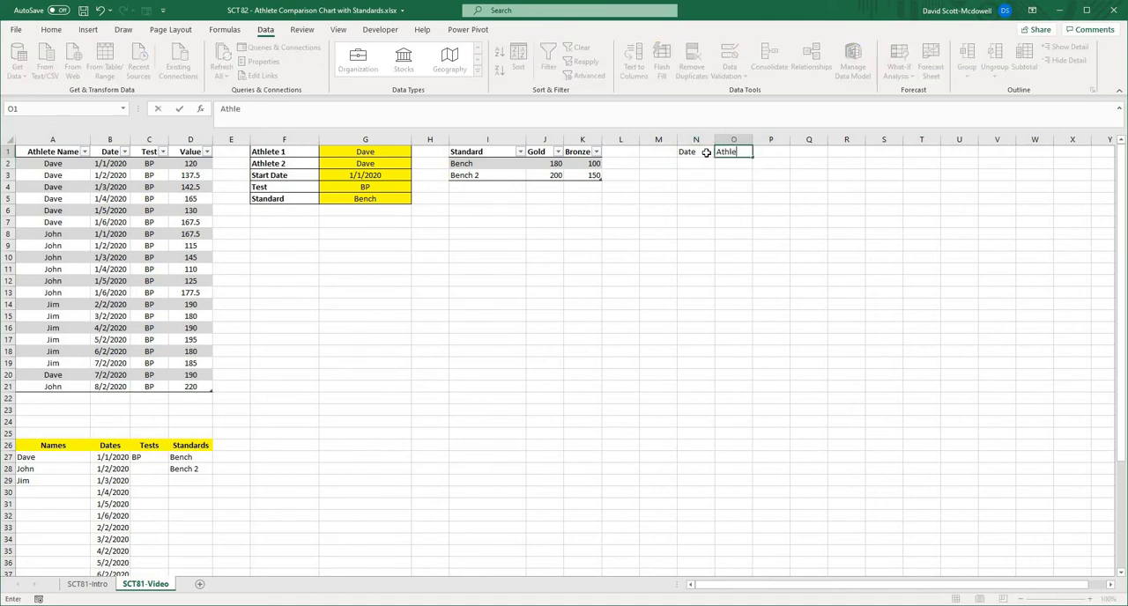
text(te 1)
key(Tab)
text(Athlete 2)
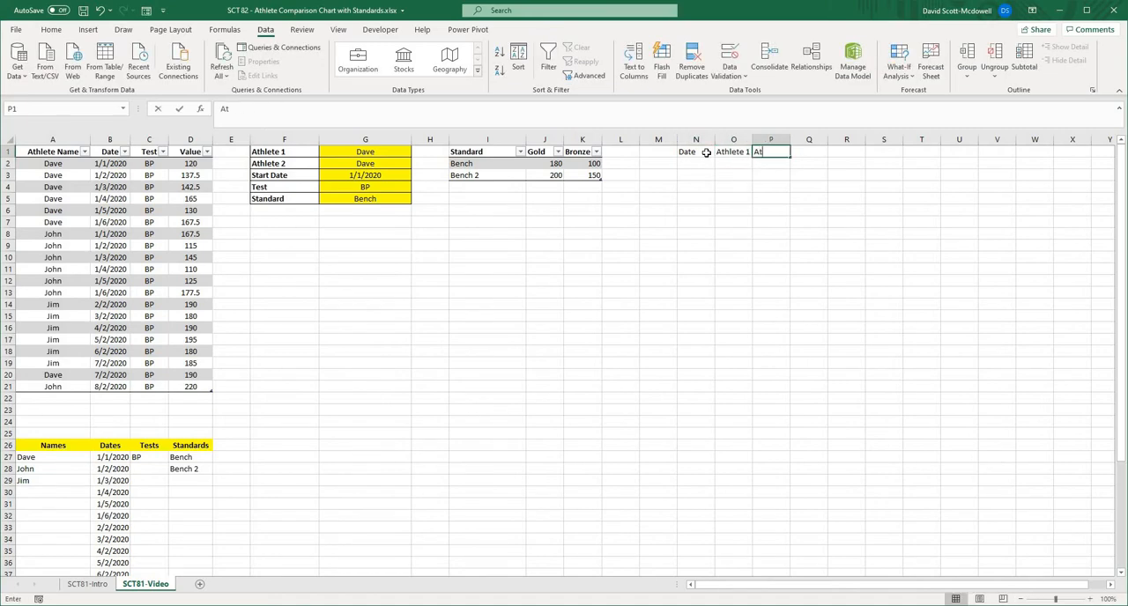
key(Tab)
- Enter the remaining chart data headers Gold, Bronze and Helper in cells Q1:S1
text(Gold)
key(Tab)
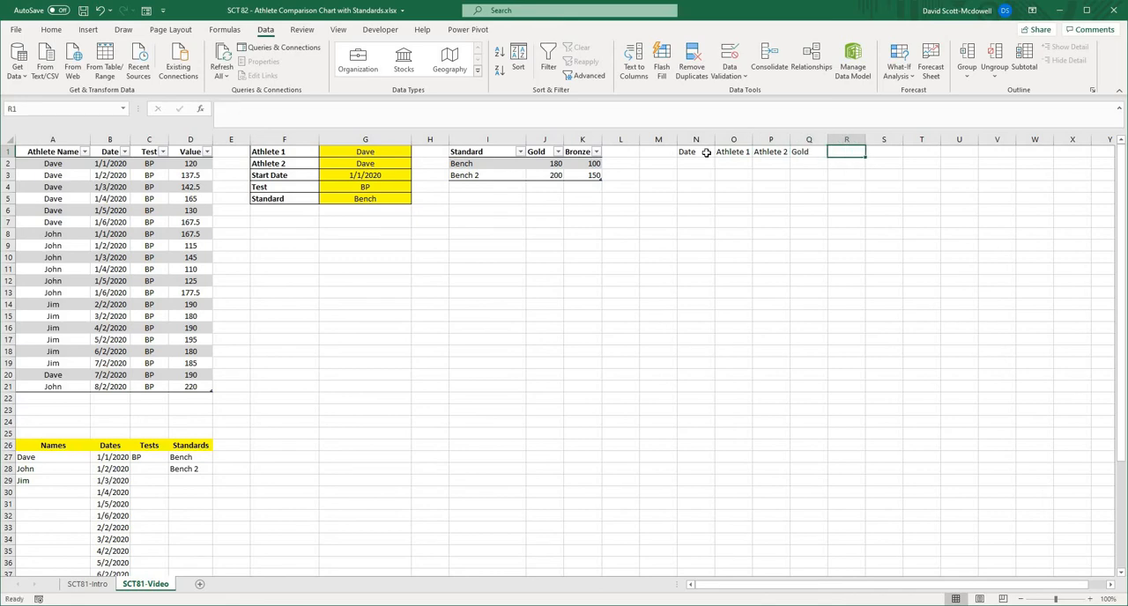
text(Bronze)
key(Tab)
text(Hel)
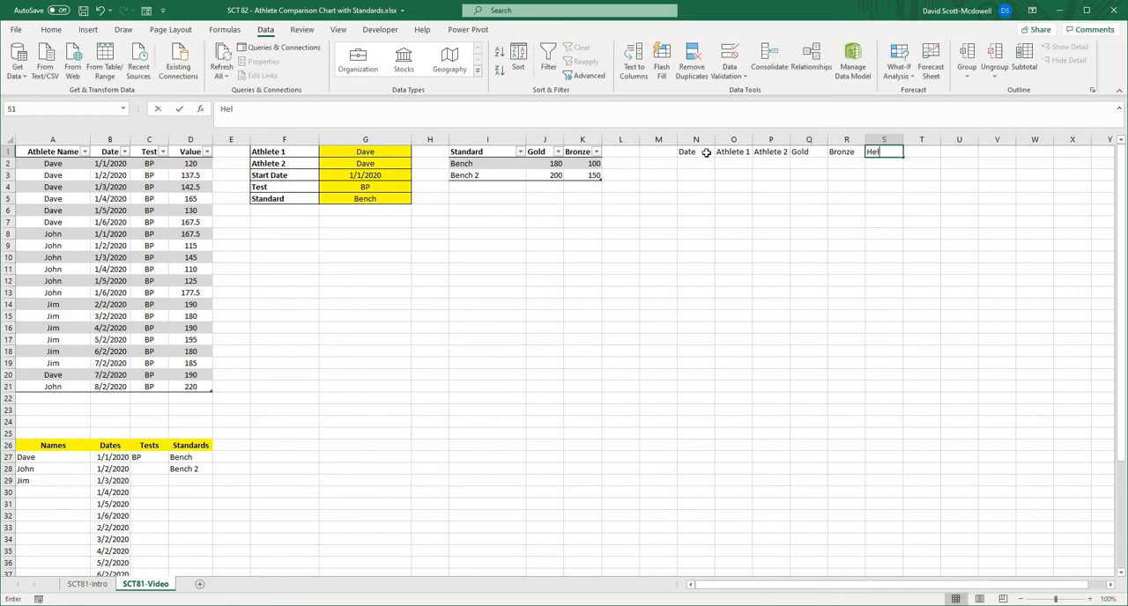
text(per)
key(Return)
- Format the chart data headers in N1:S1 with a black fill, white font and centred text
drag(702, 153, 884, 152)
click(60, 30)
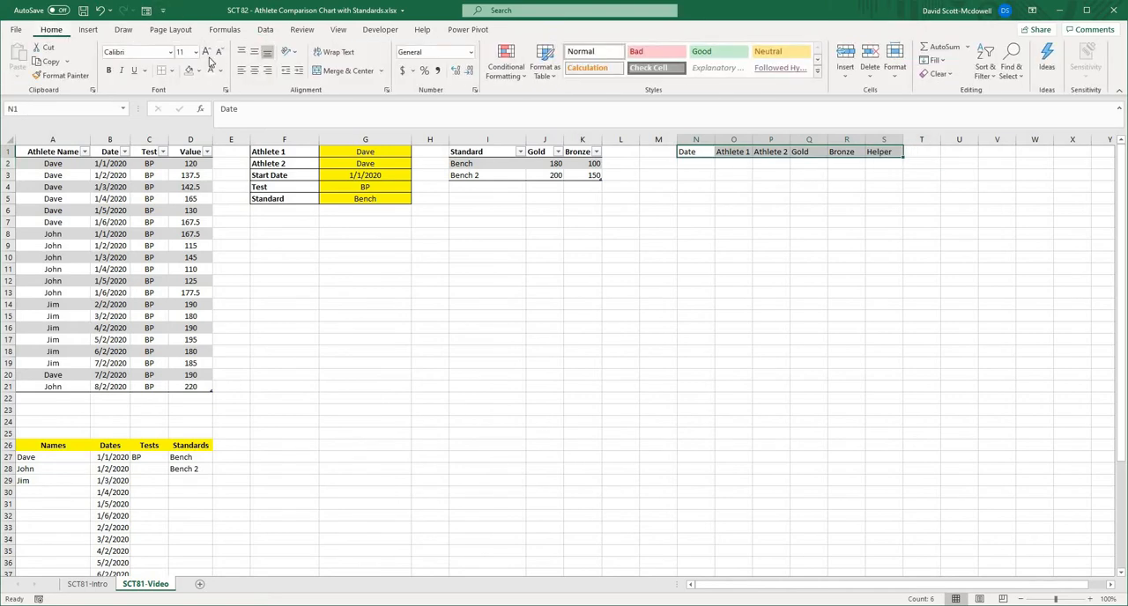
click(199, 70)
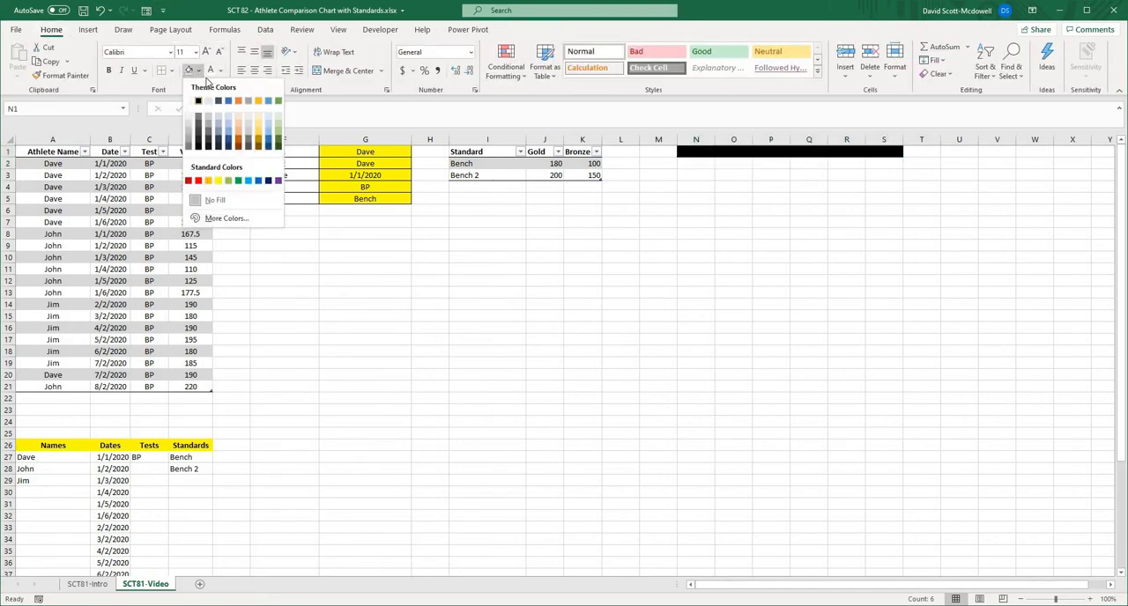
click(198, 102)
click(733, 315)
mouse_move(697, 151)
mouse_down()
mouse_move(887, 159)
mouse_move(700, 150)
mouse_up()
click(887, 159)
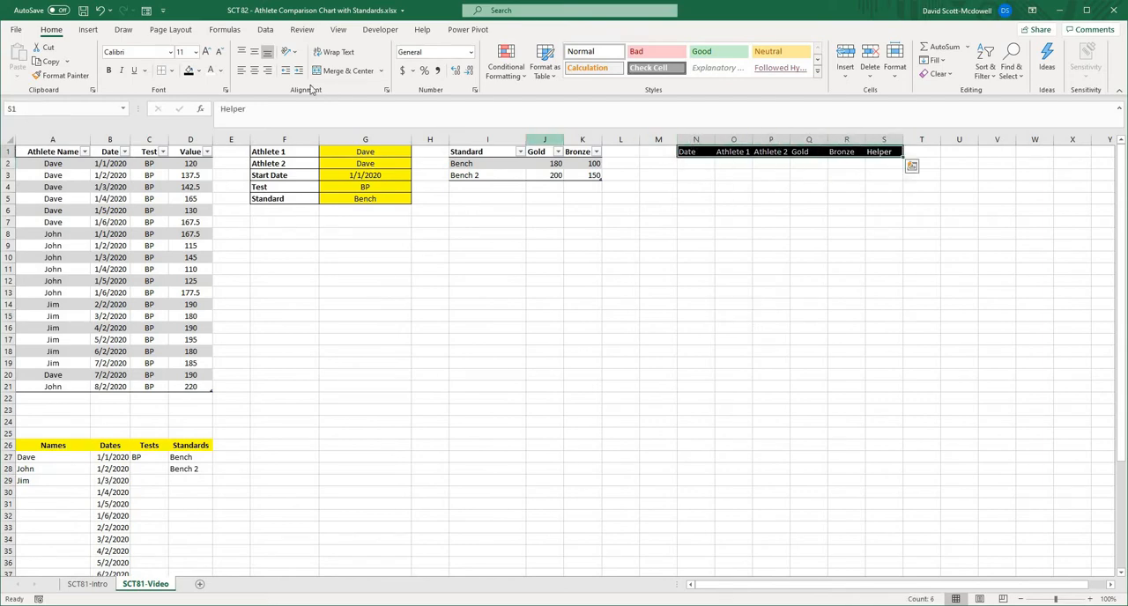
click(253, 71)
click(808, 280)
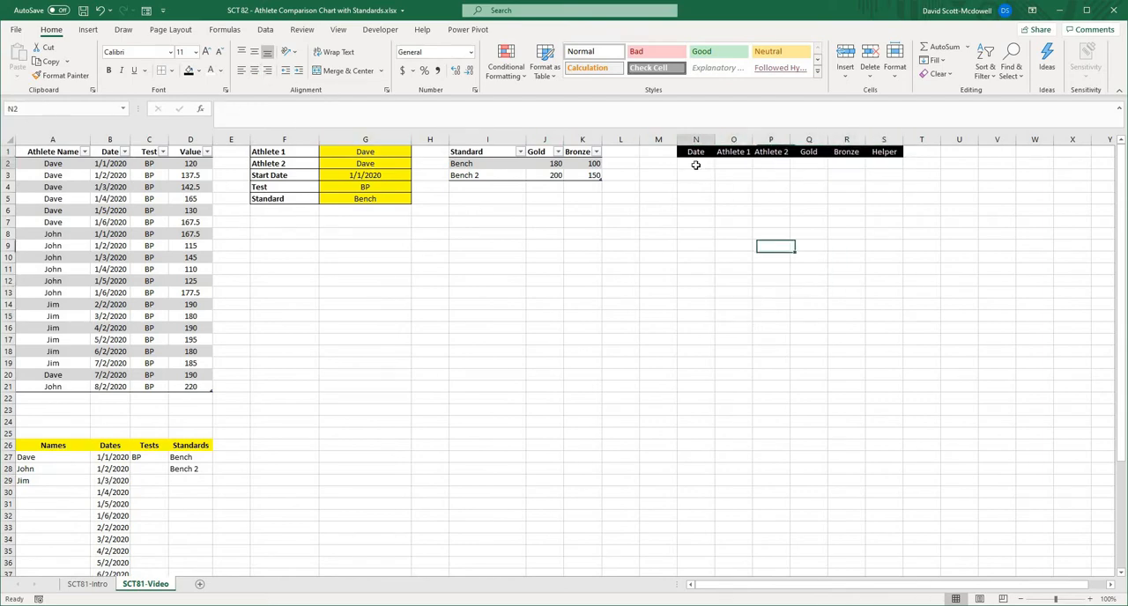
- Enter =FILTER(TBLData[Date],TBLData[Date] >=G3, "") in cell N2 to list the dates from the selected Start Date onward
click(696, 164)
text(=filter()
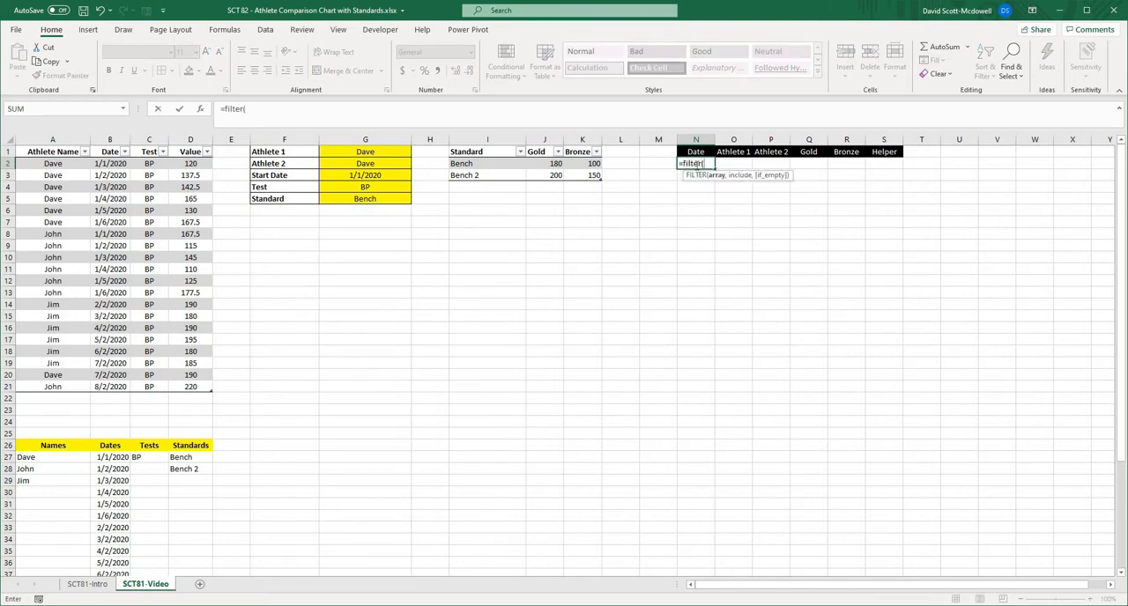
click(115, 146)
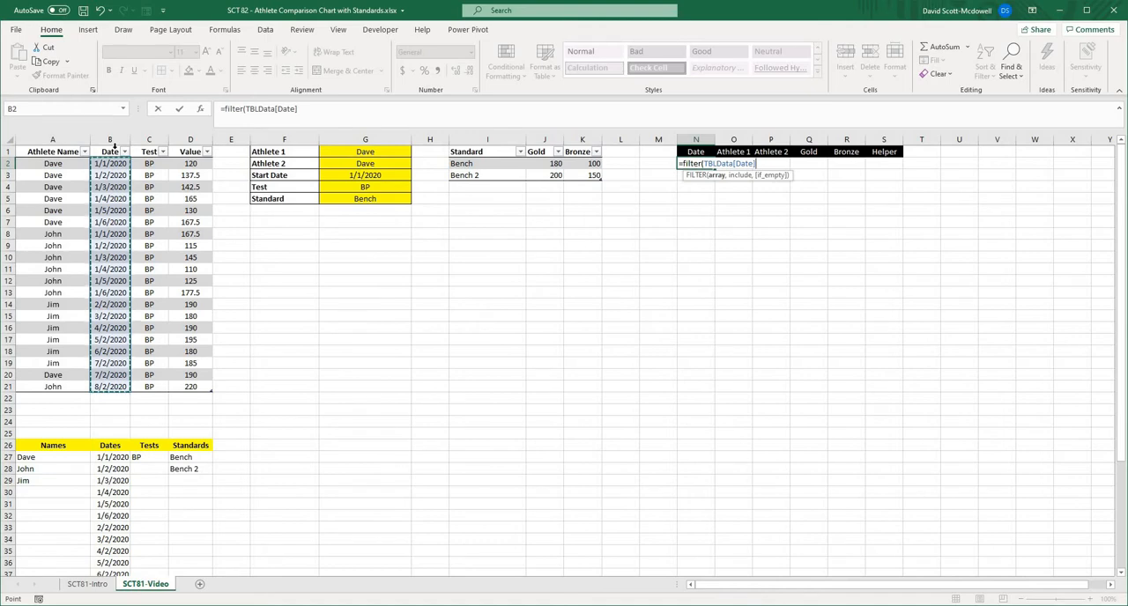
text(,)
click(112, 148)
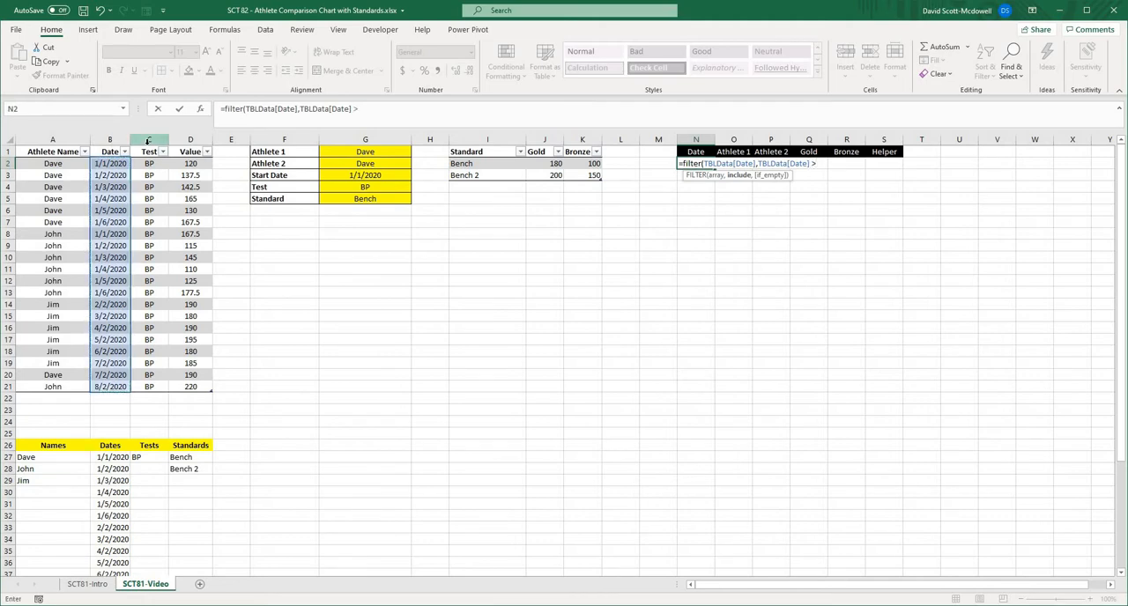
click(359, 173)
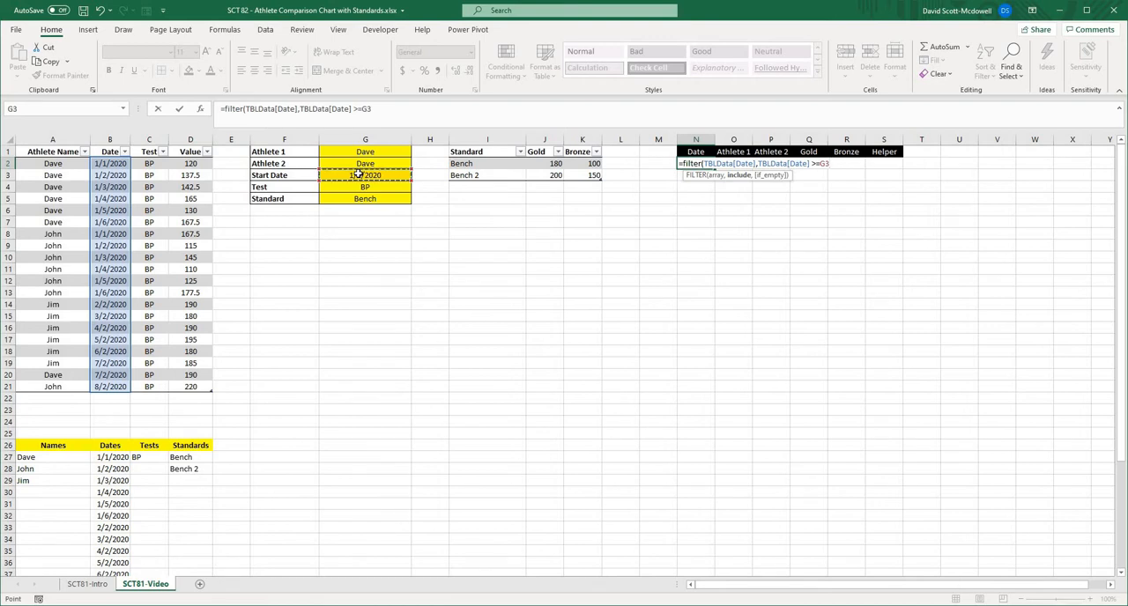
text(,)
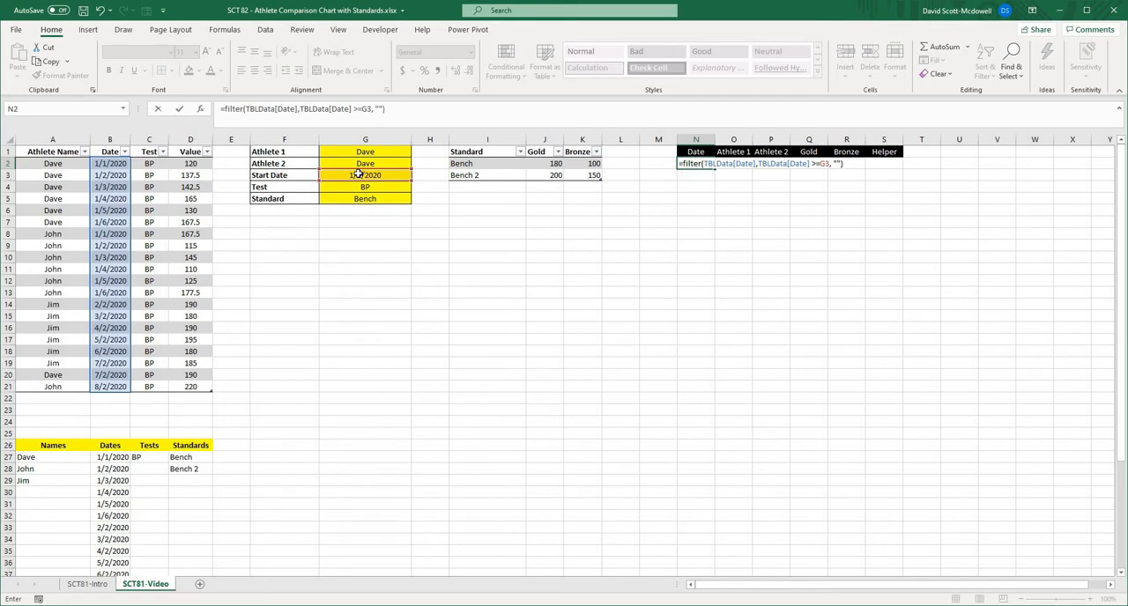
key(Return)
- Apply the Short Date number format to the chart data dates in N2:N27
drag(696, 163, 703, 460)
click(472, 52)
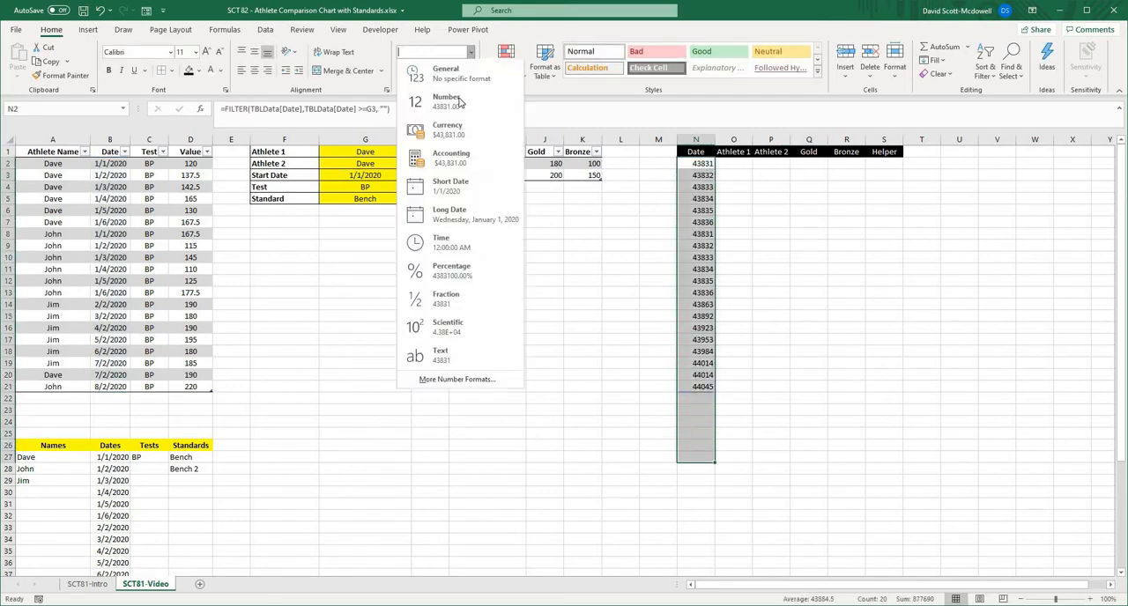
click(423, 187)
click(844, 234)
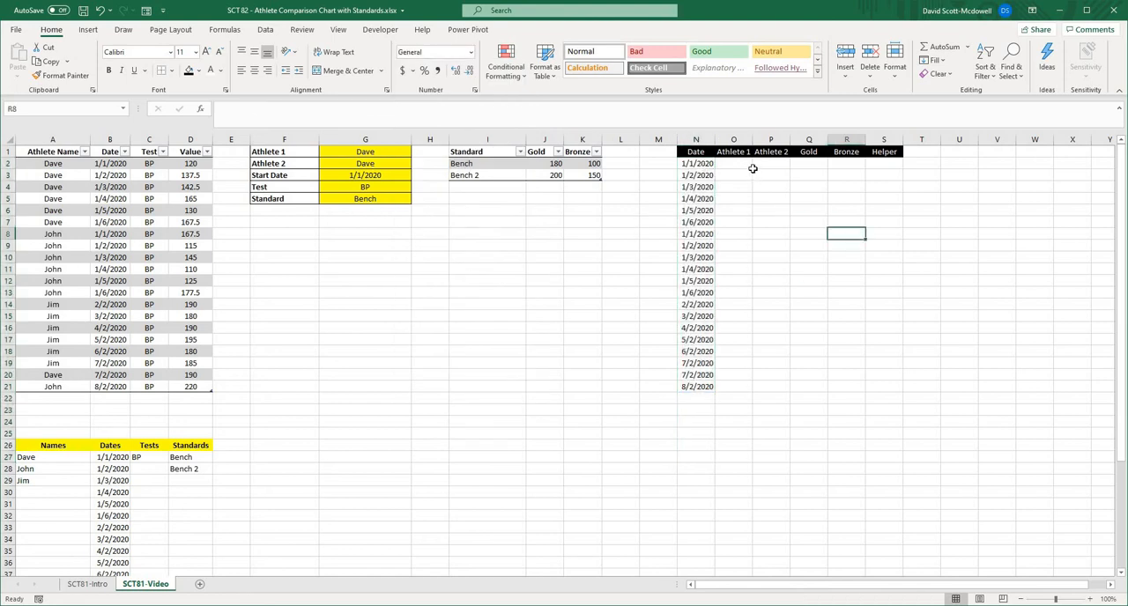
click(755, 168)
click(705, 166)
click(758, 198)
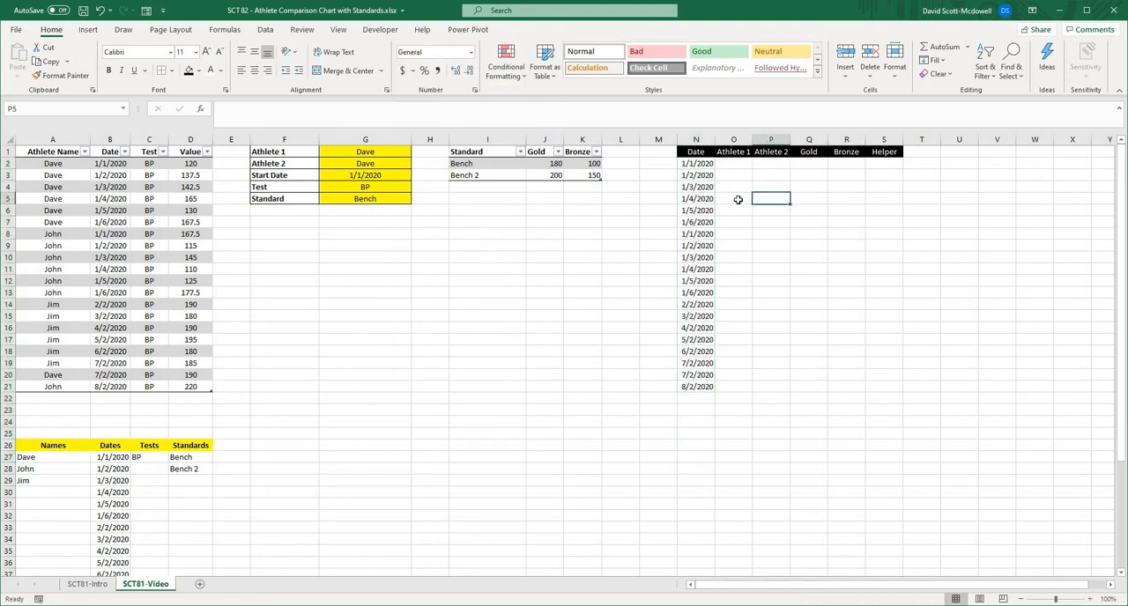
- Choose 6/2/2020 as the Start Date in G3 and check the filtered dates in column N
click(388, 174)
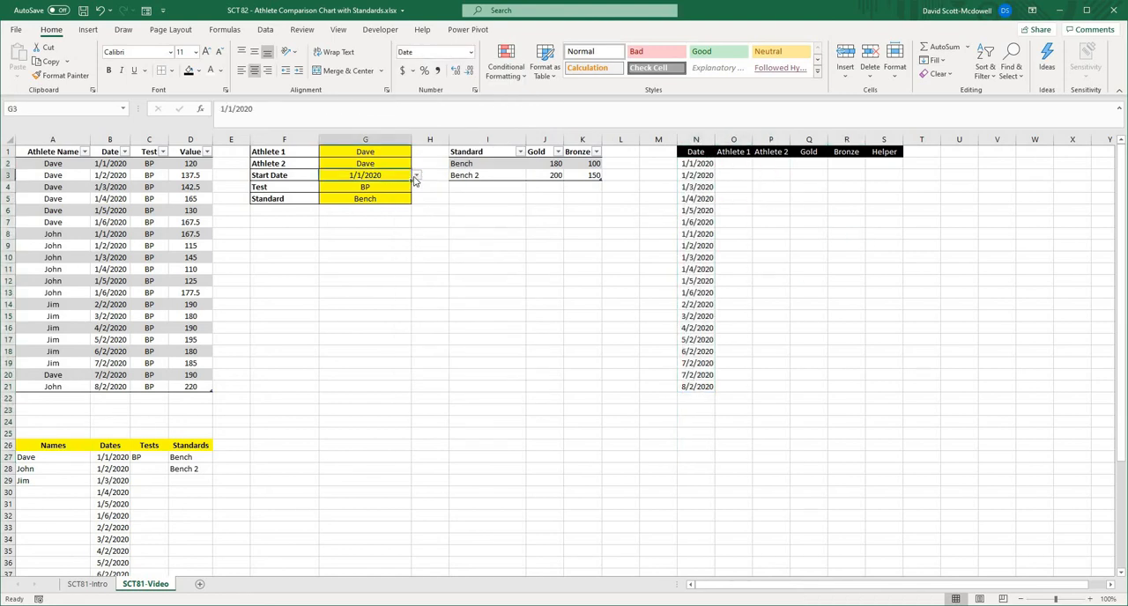
click(416, 175)
scroll(379, 216, down, 2)
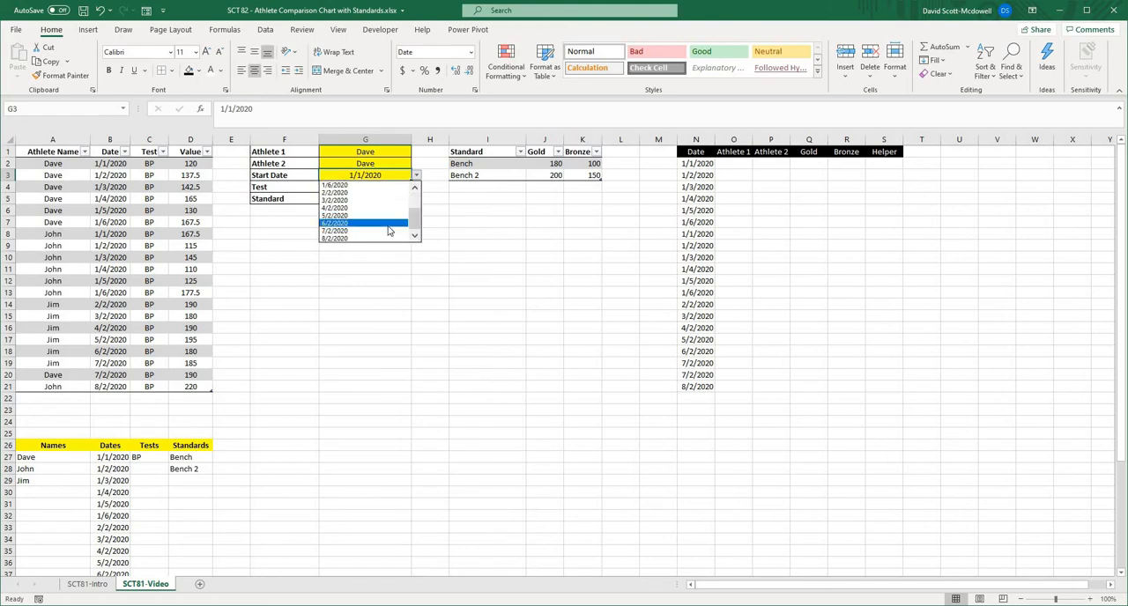
click(388, 225)
click(703, 165)
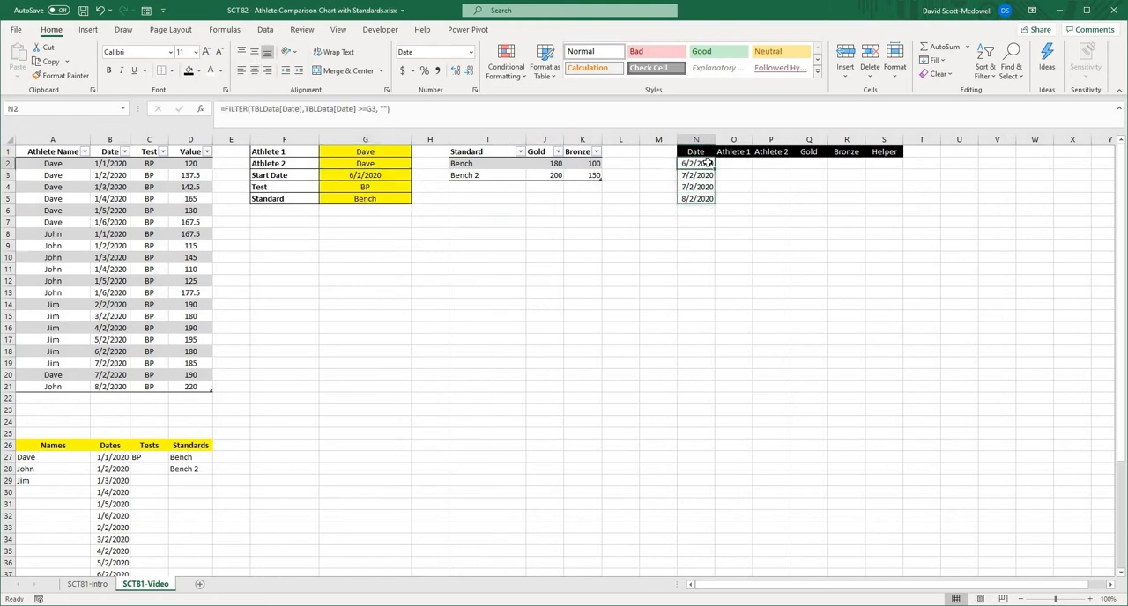
click(698, 187)
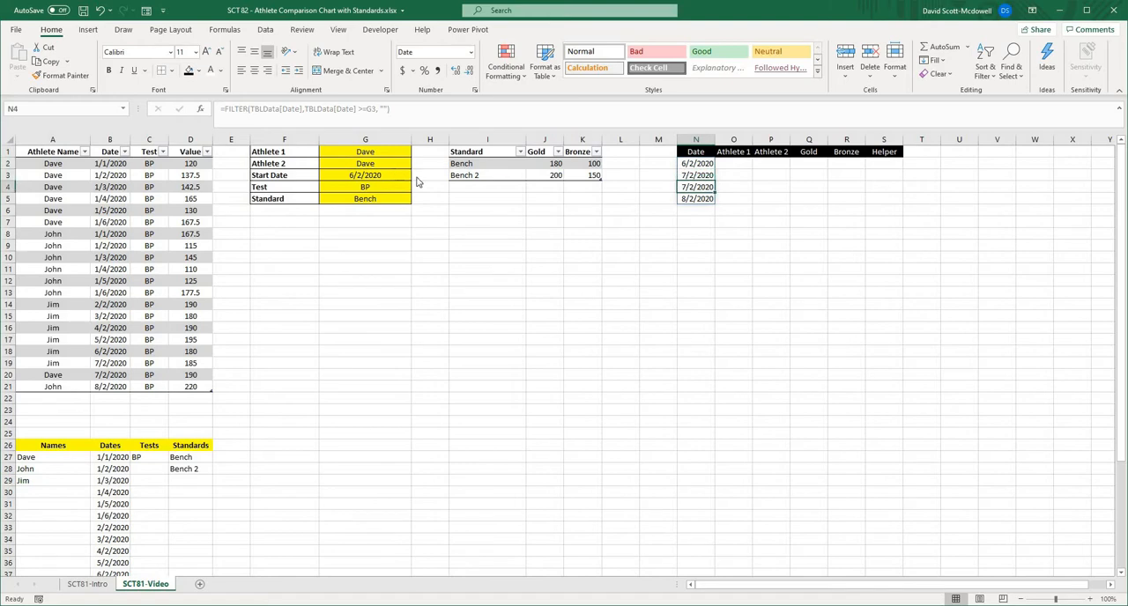
- Set the Start Date in G3 back to 1/1/2020 and check the Date column for duplicates, comparing N2 with N8
click(388, 175)
click(416, 175)
click(385, 182)
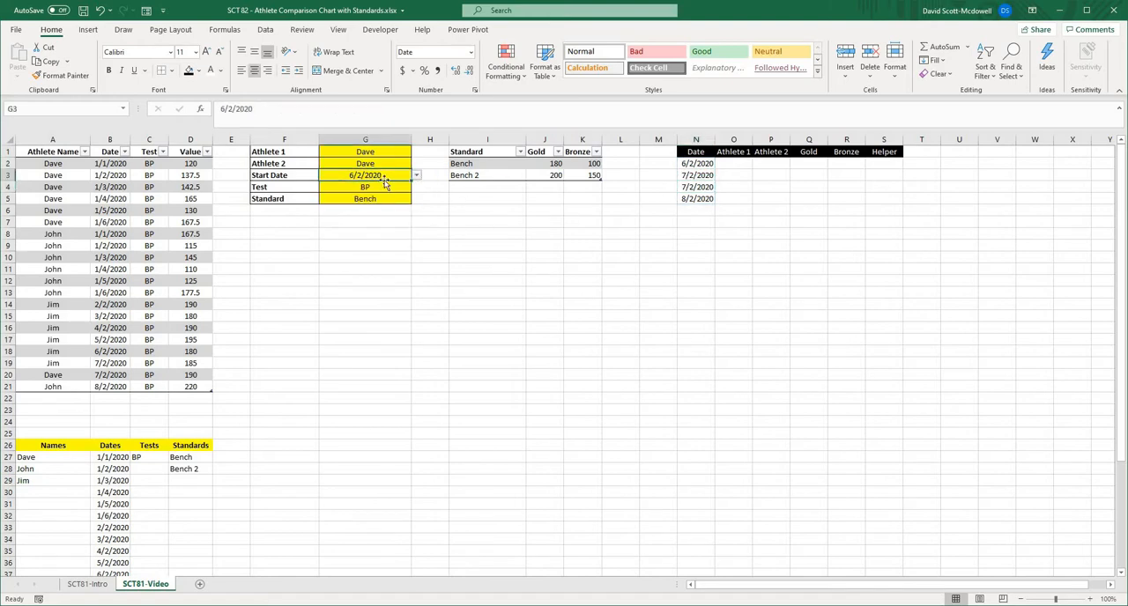
click(416, 175)
scroll(381, 198, up, 3)
click(381, 187)
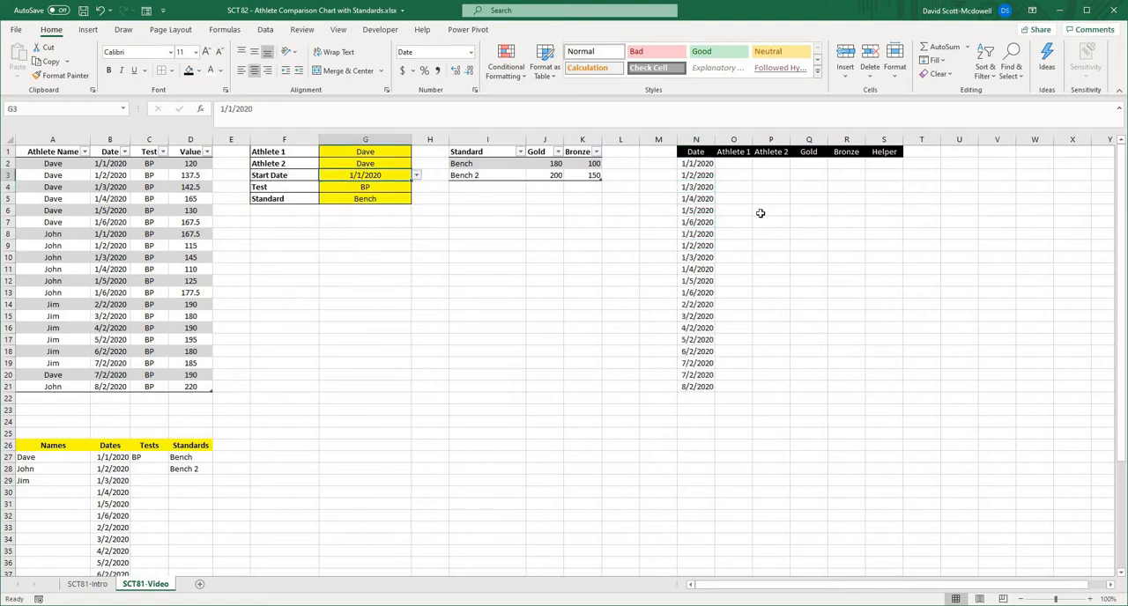
click(762, 212)
click(702, 164)
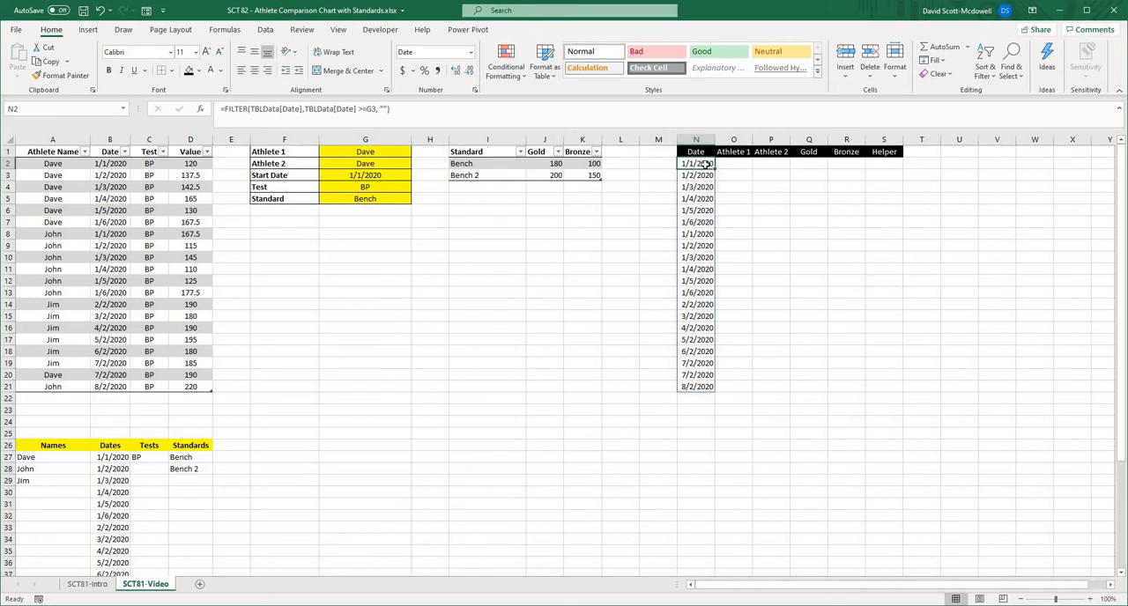
ctrl+click(702, 234)
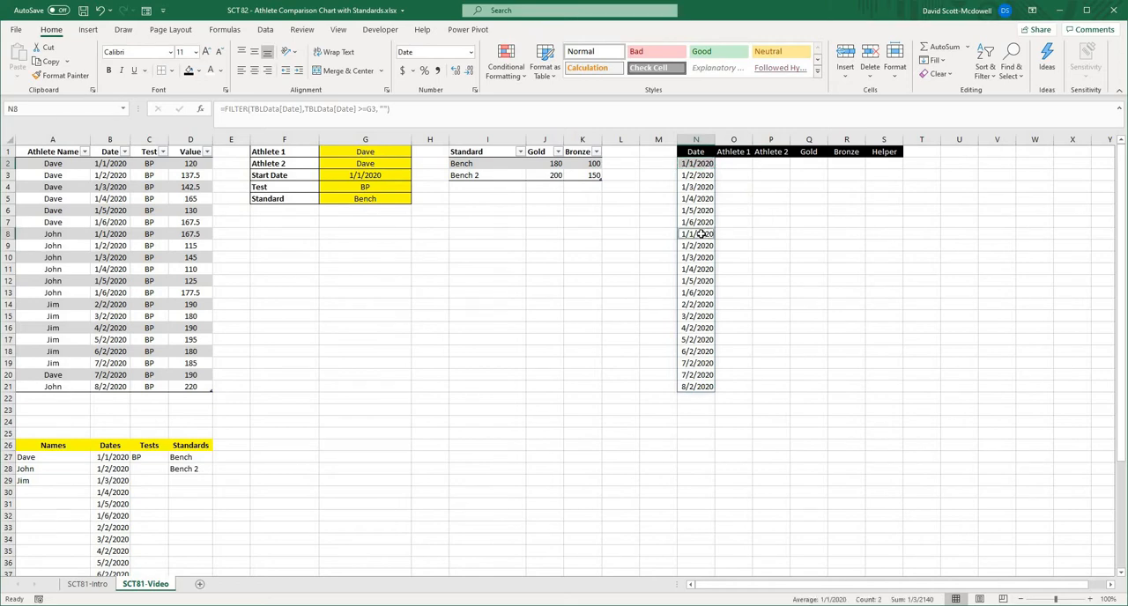
click(770, 253)
- Wrap the N2 formula in UNIQUE as =UNIQUE(FILTER(TBLData[Date],TBLData[Date] >=G3, "")) and check the resulting date list
click(698, 163)
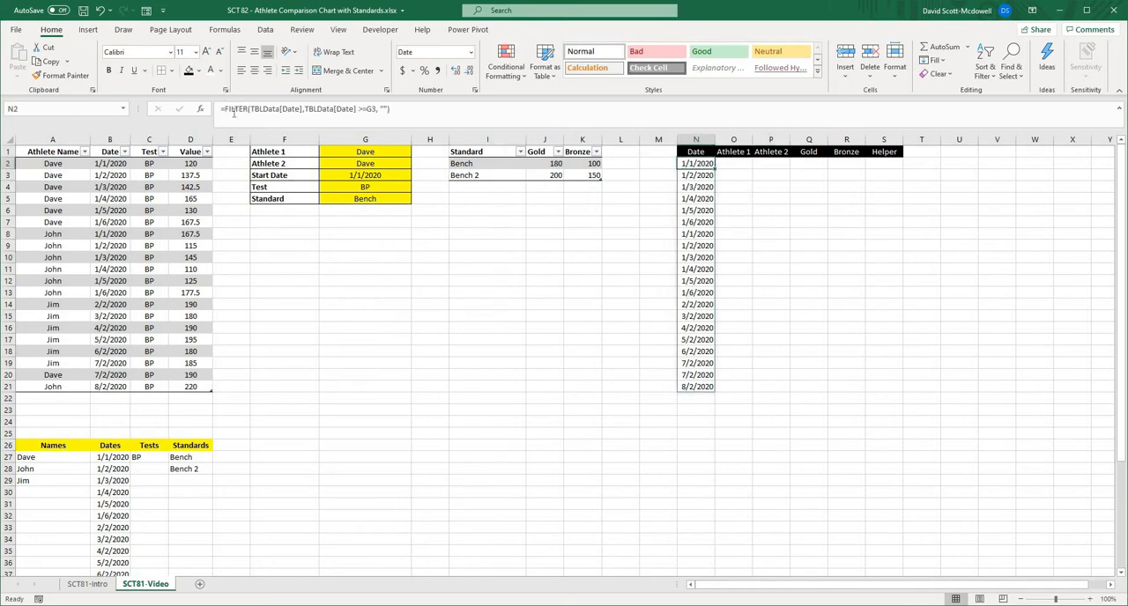
click(370, 108)
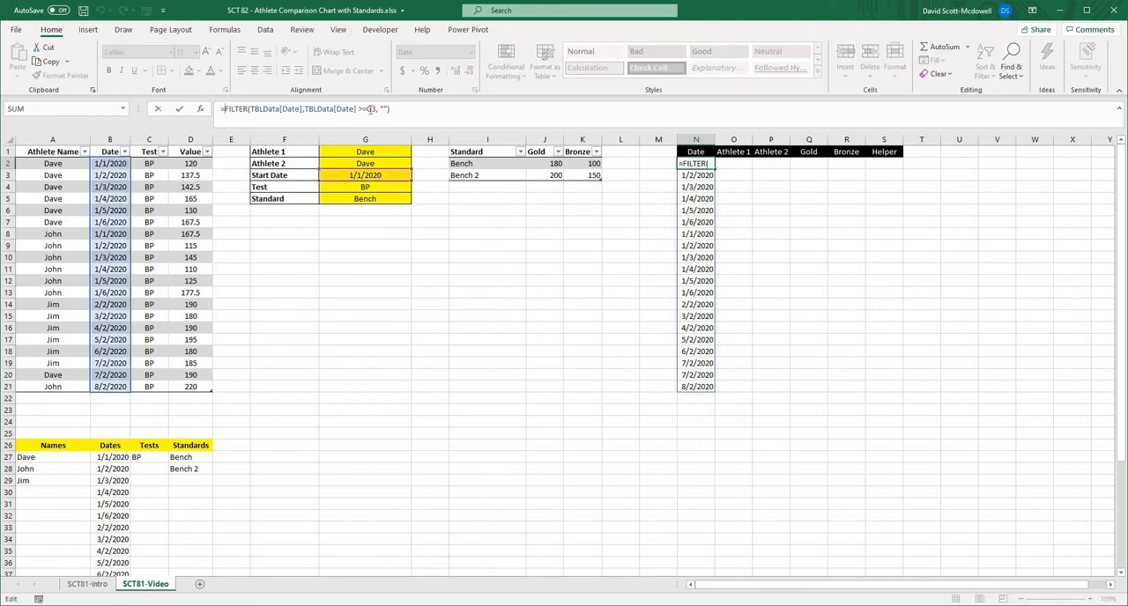
click(277, 108)
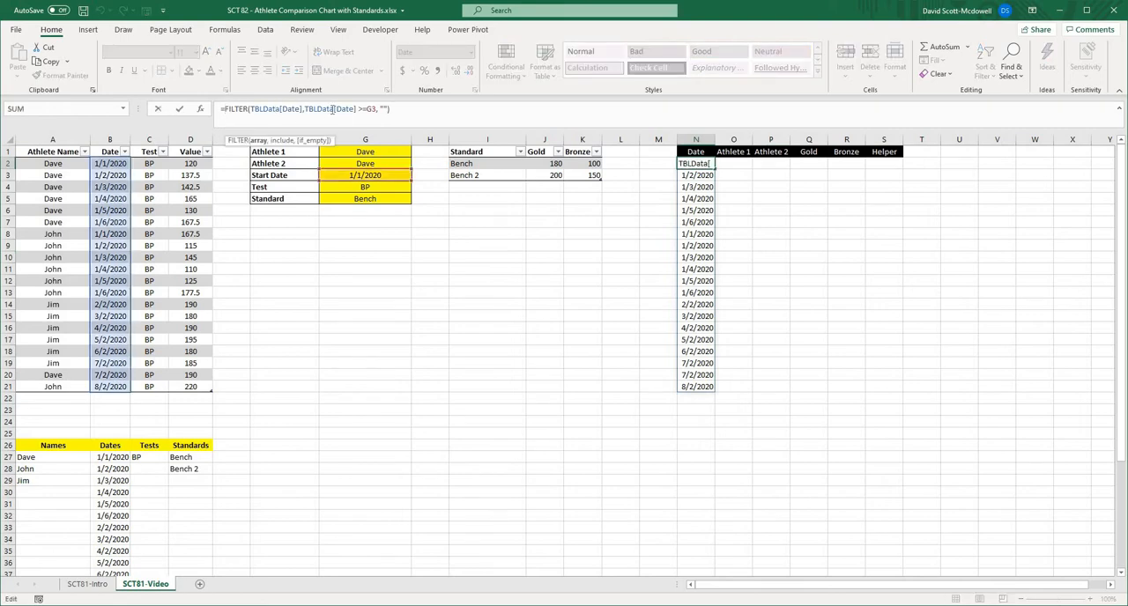
click(332, 108)
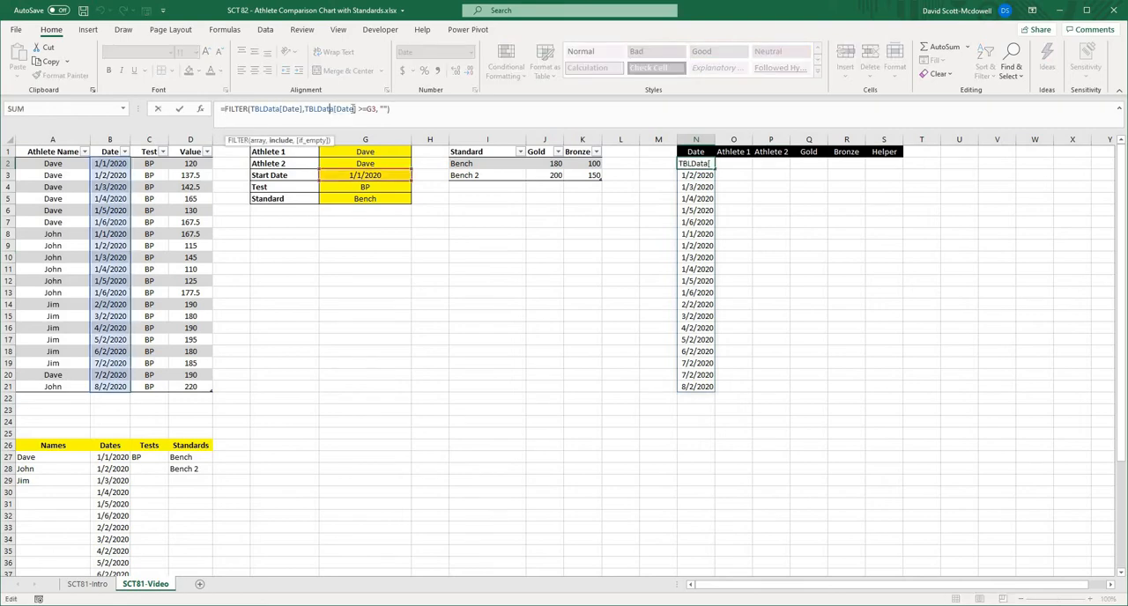
click(225, 109)
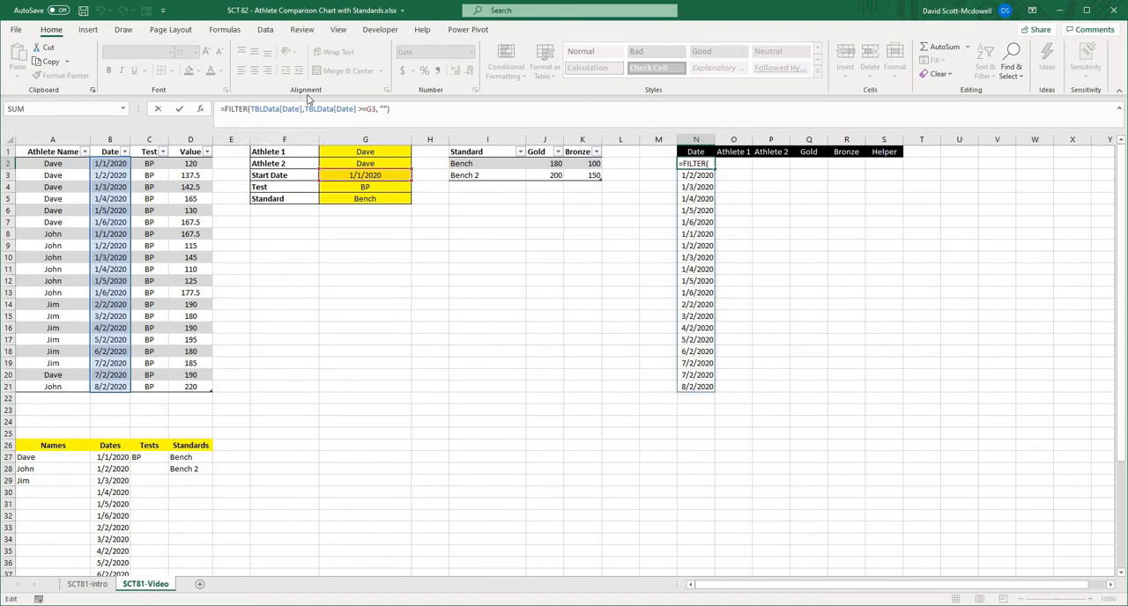
text(unique()
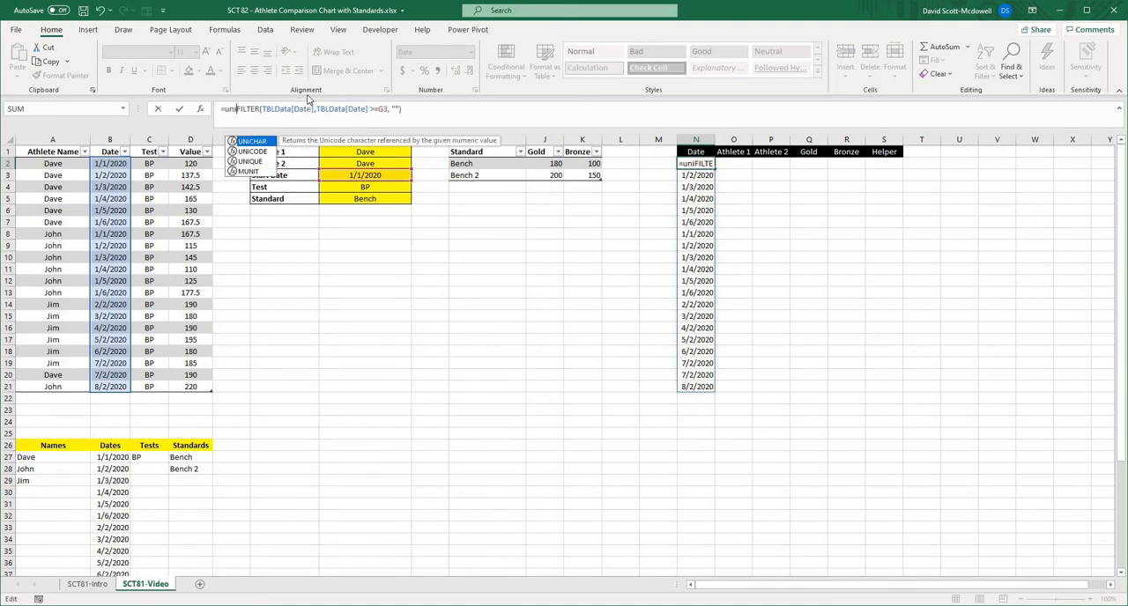
click(442, 105)
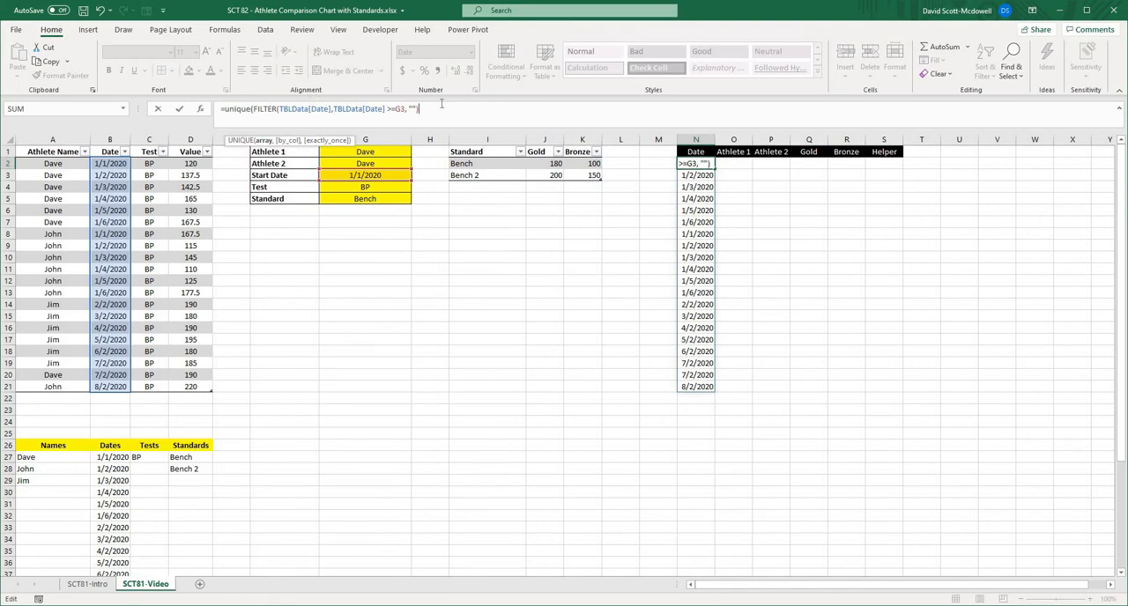
text())
key(Return)
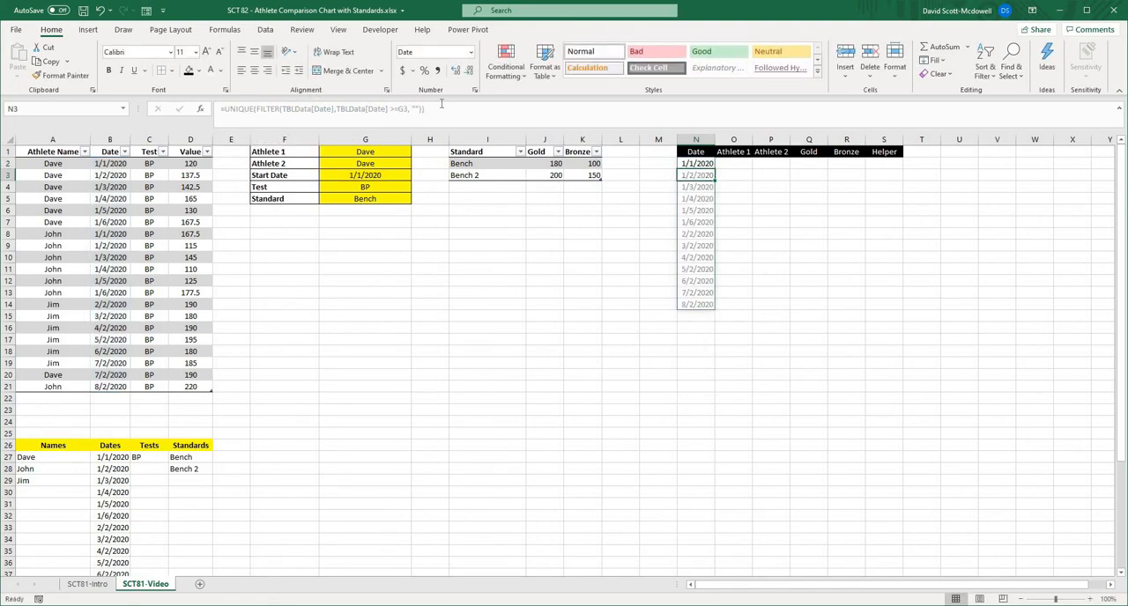
click(701, 167)
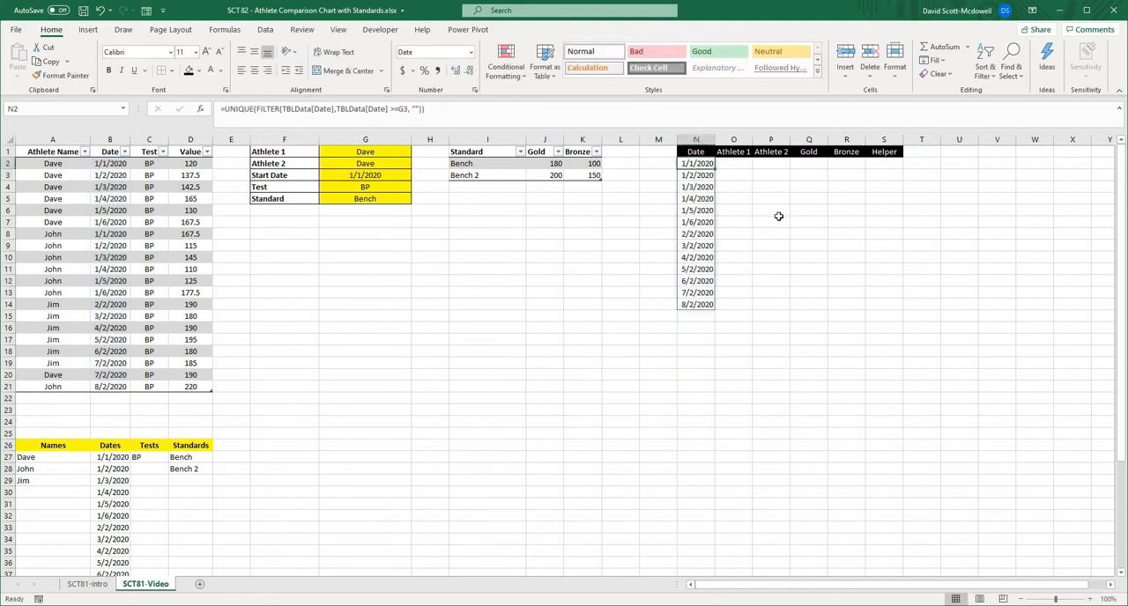
drag(703, 165, 705, 309)
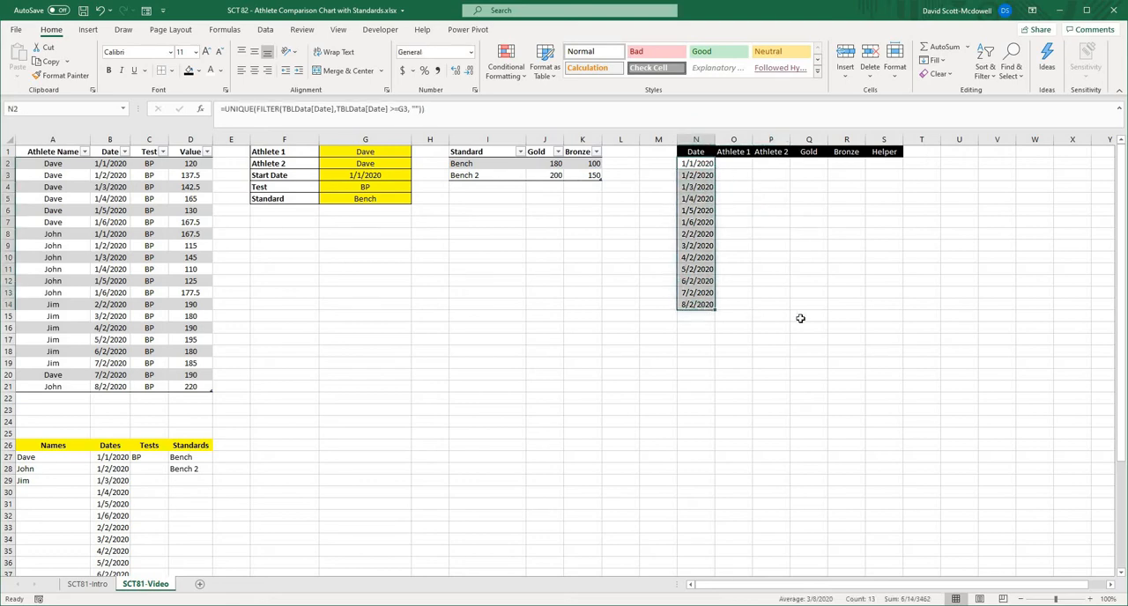
click(807, 319)
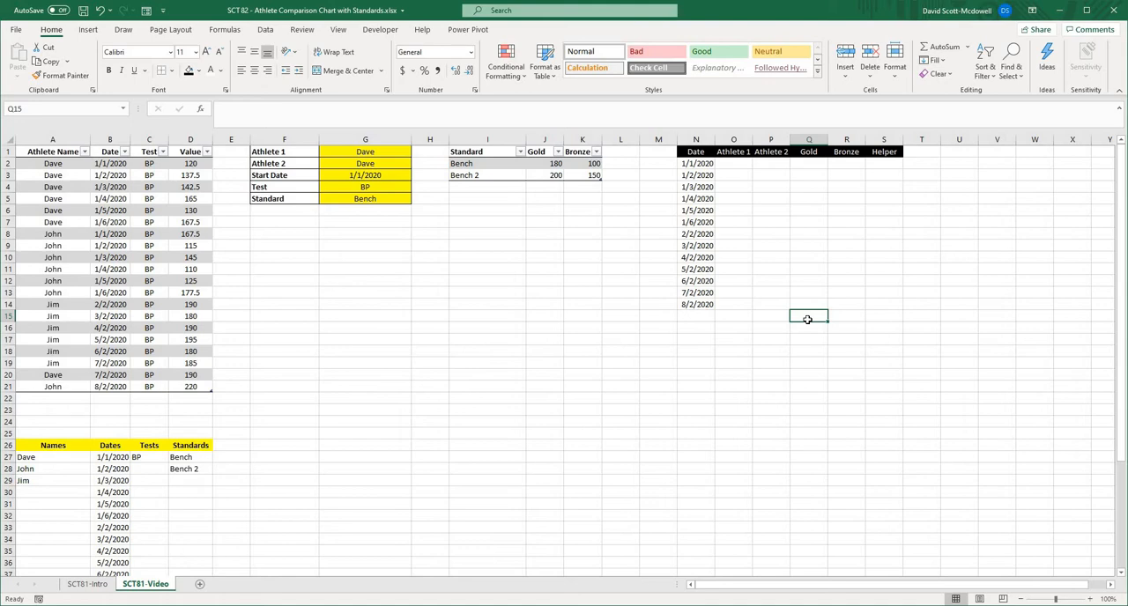
click(994, 322)
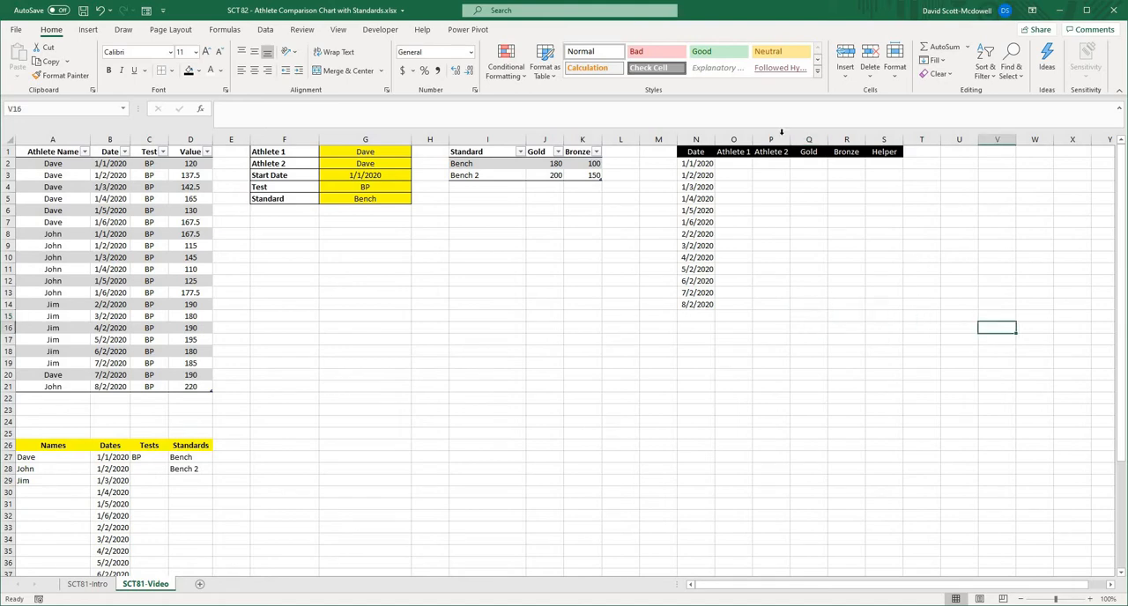
- Start a SUMIFS formula in O2 that sums TBLData[Value] where TBLData[Athlete Name] matches G1
click(739, 166)
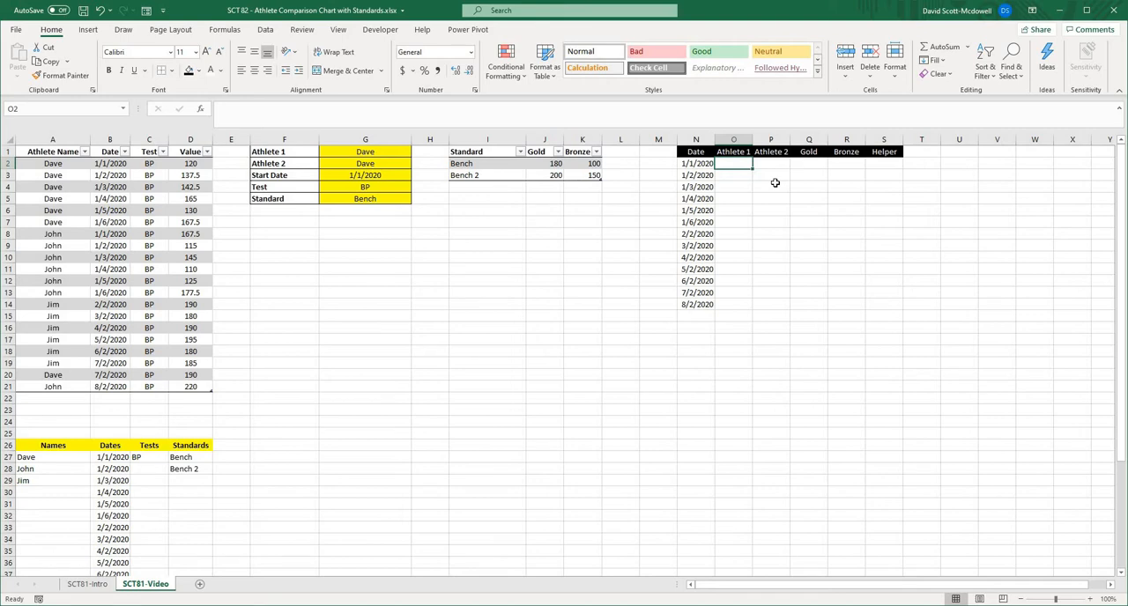
text(=sum)
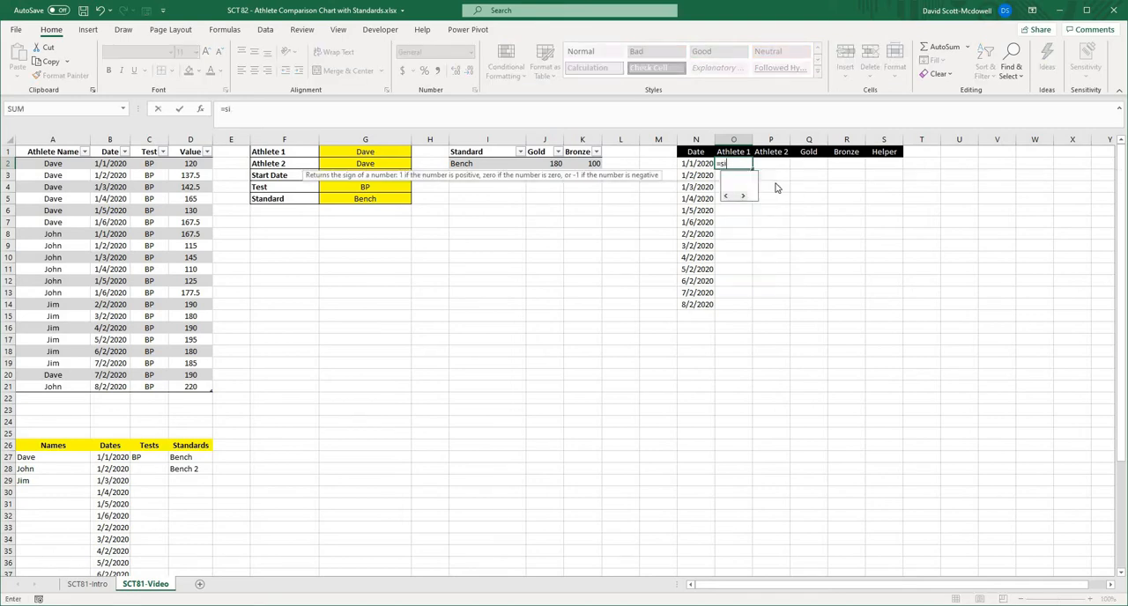
text(ifs()
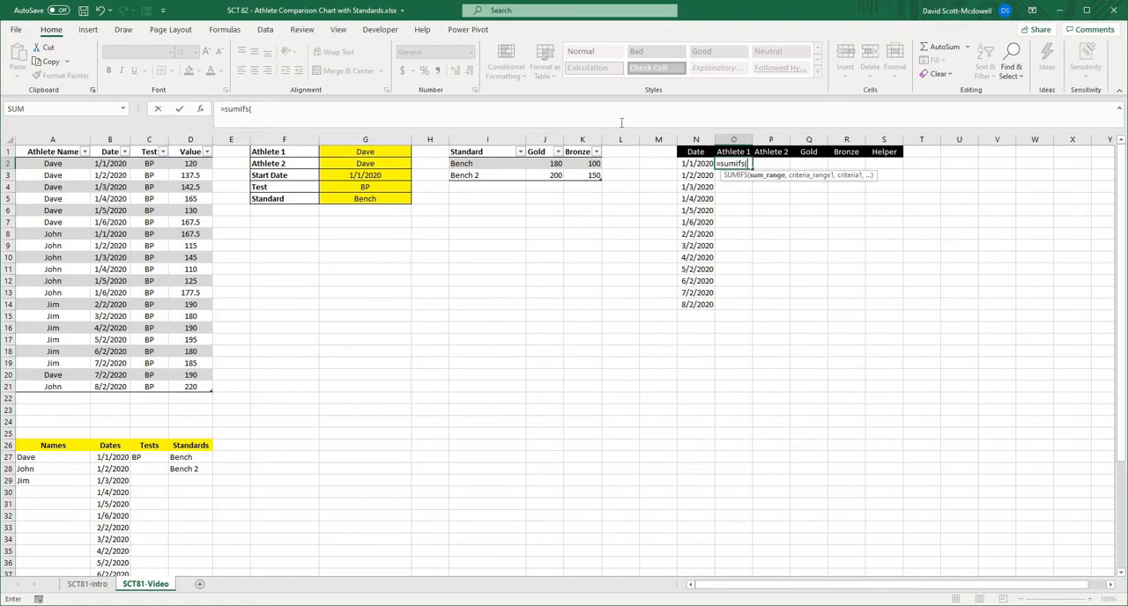
click(190, 142)
click(329, 107)
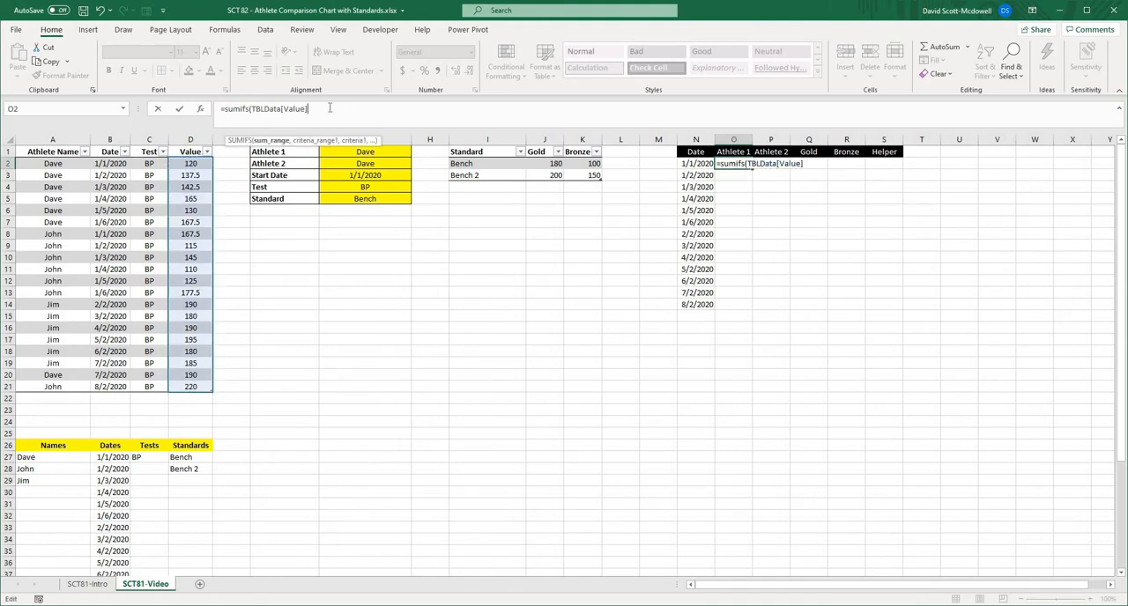
text(,)
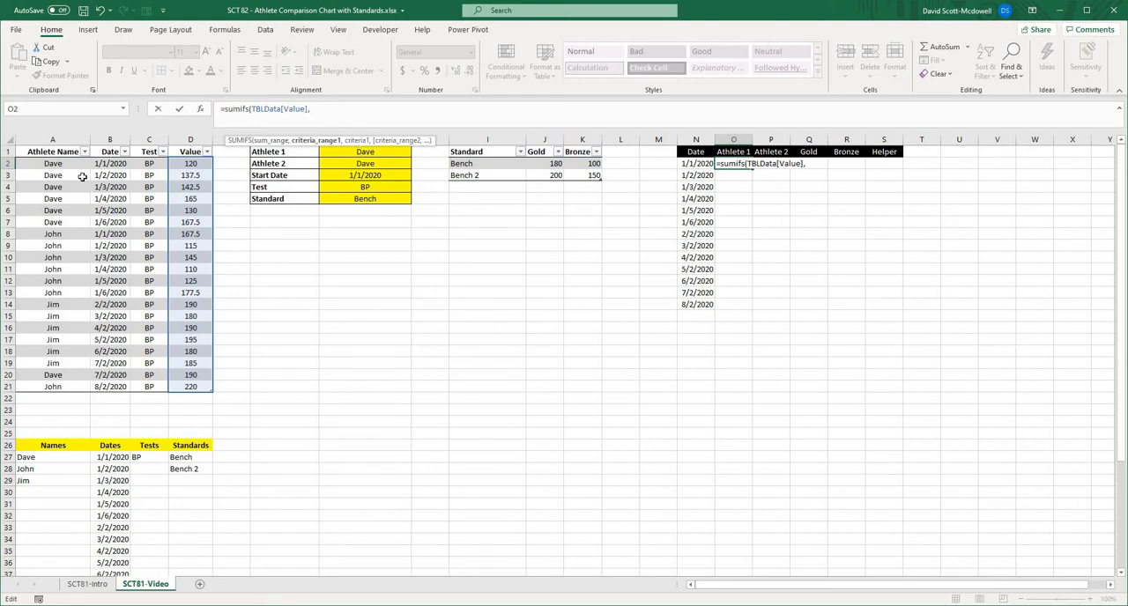
click(38, 145)
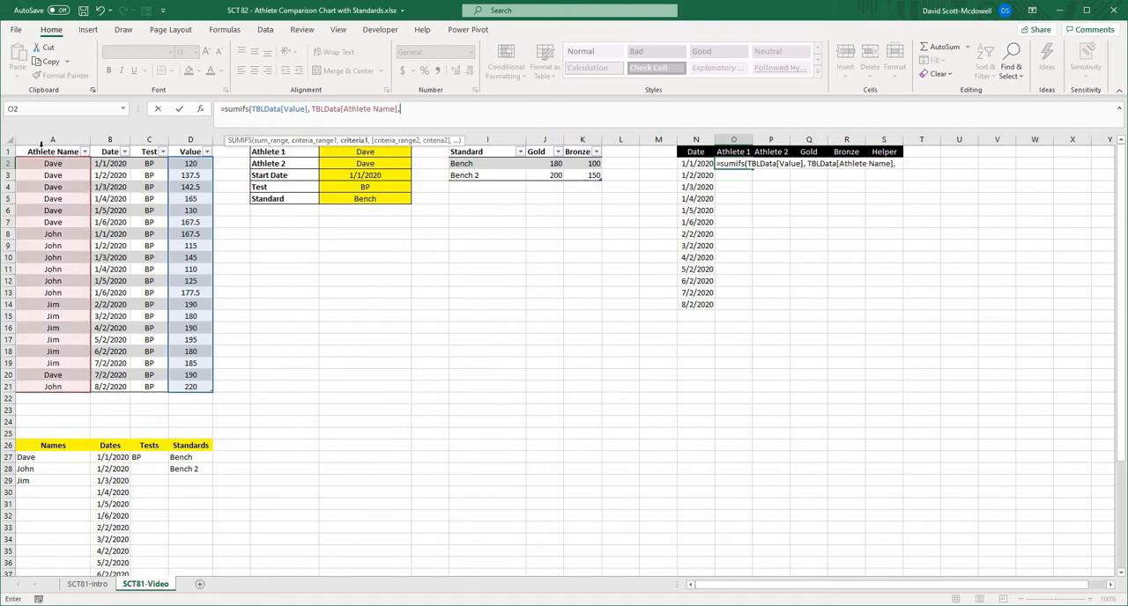
text(,)
click(327, 152)
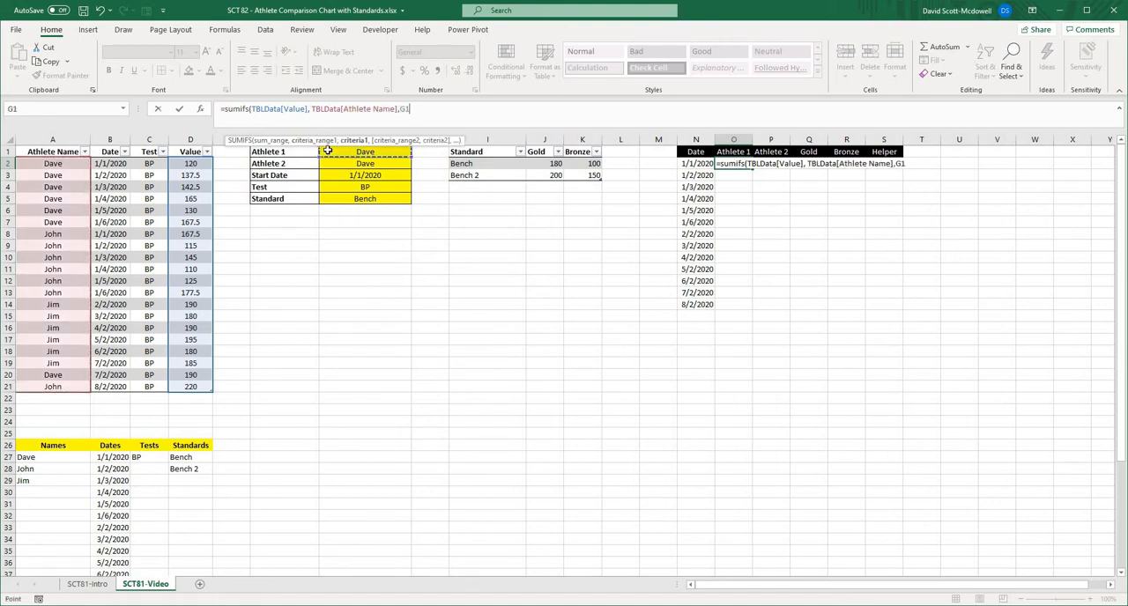
text(,)
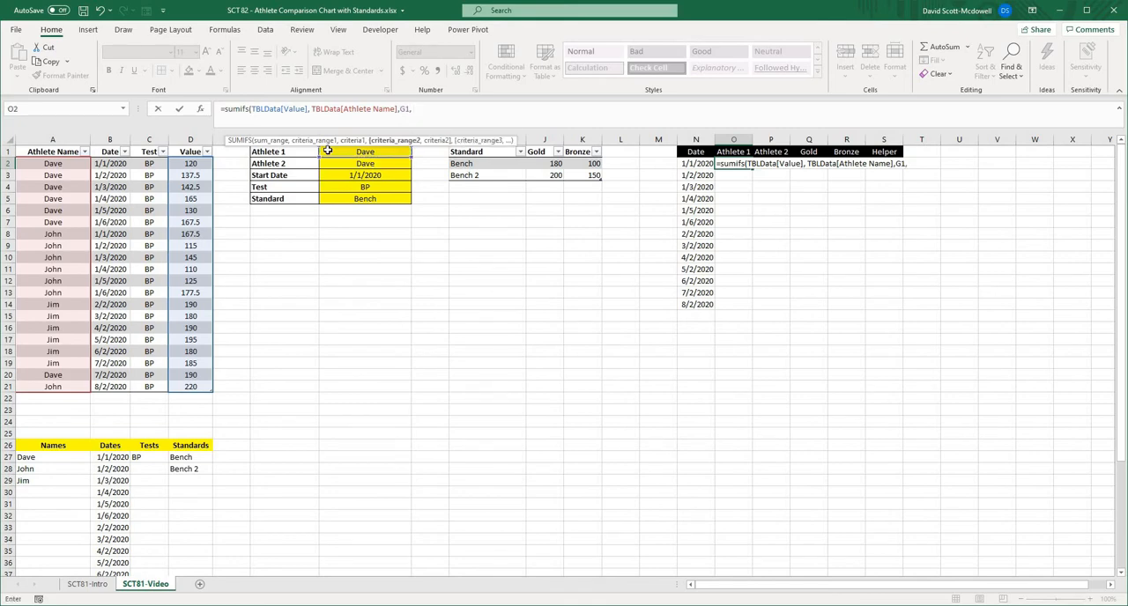
- Add TBLData[Date] matched to N2# as the second SUMIFS criterion, making the references absolute as $N$2# and $G$1
click(109, 147)
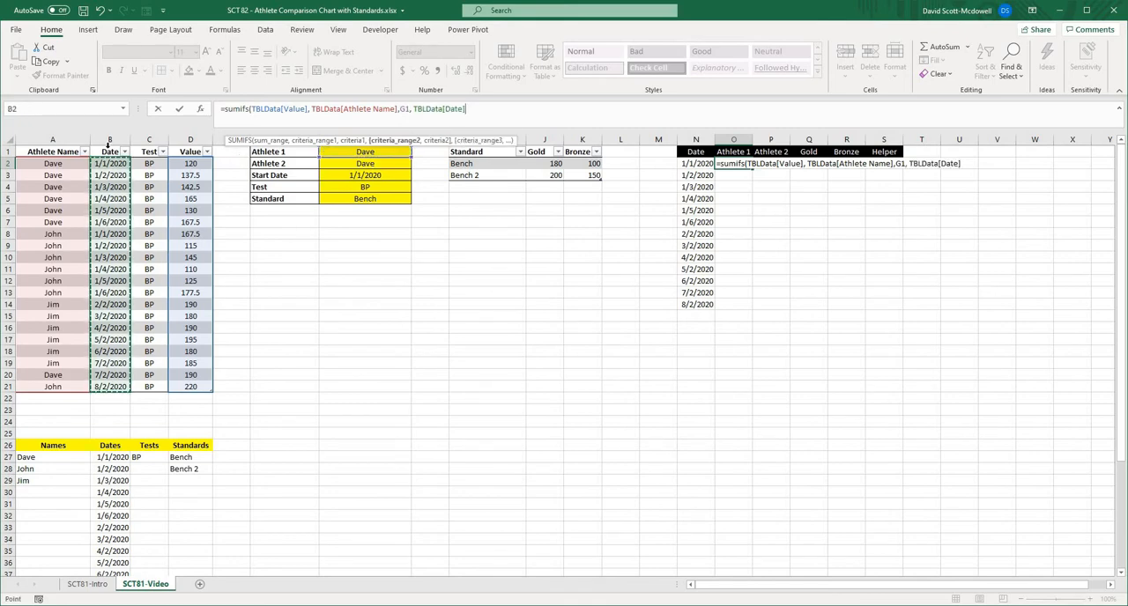
text(,)
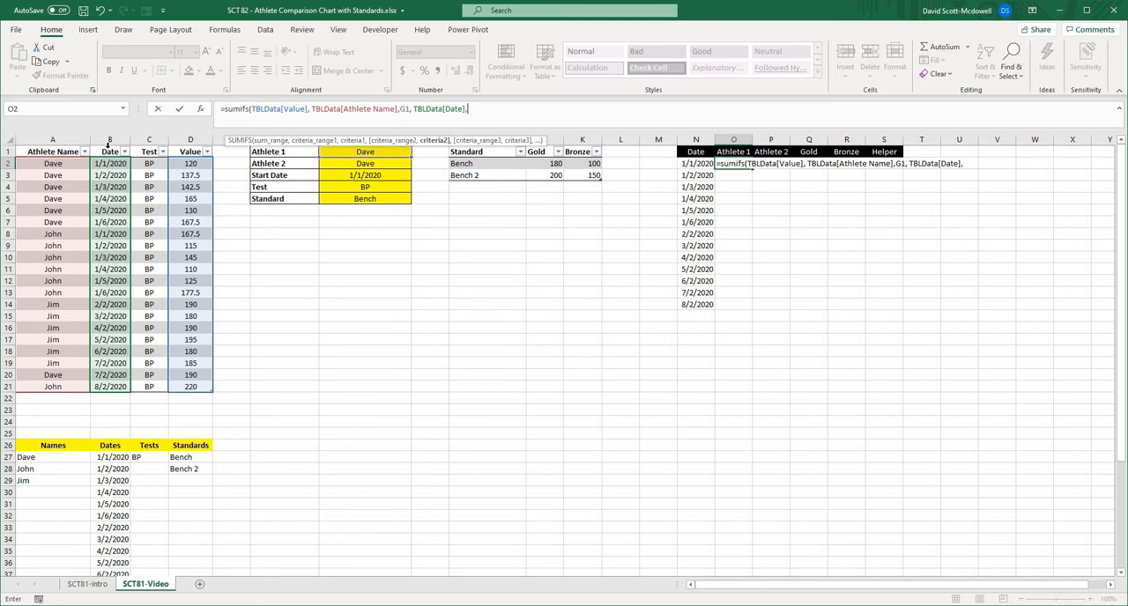
click(693, 163)
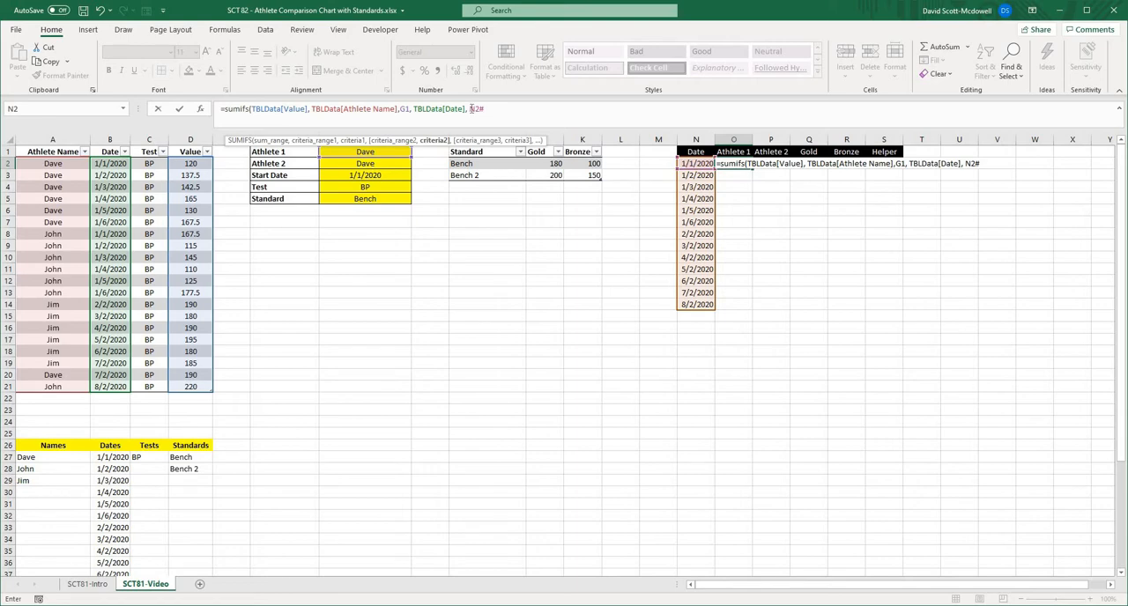
drag(470, 108, 483, 109)
key(F4)
click(401, 108)
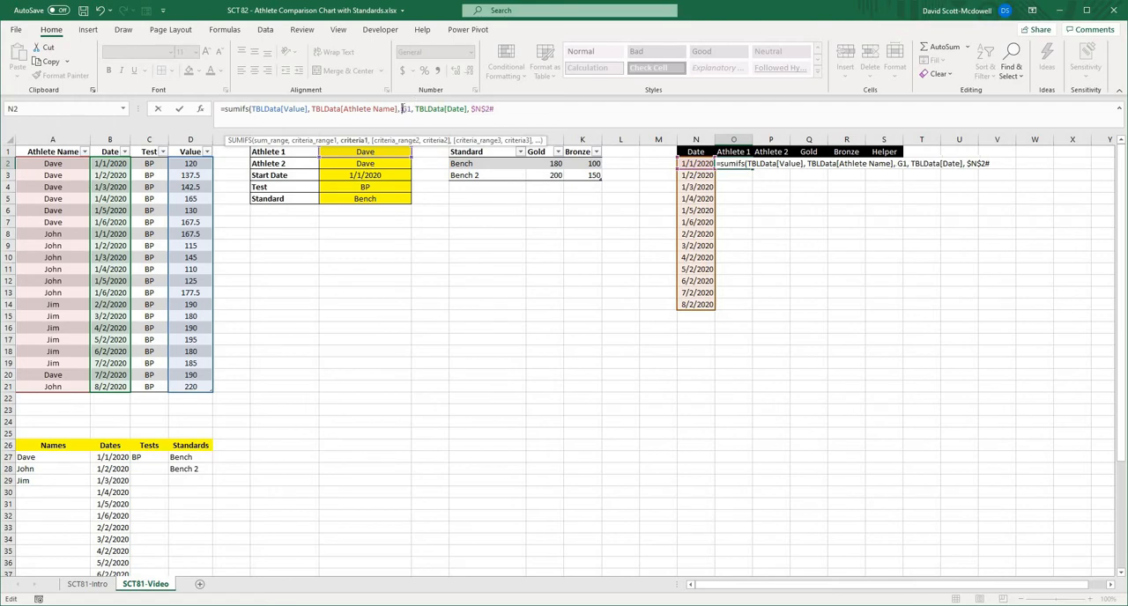
key(F4)
click(509, 108)
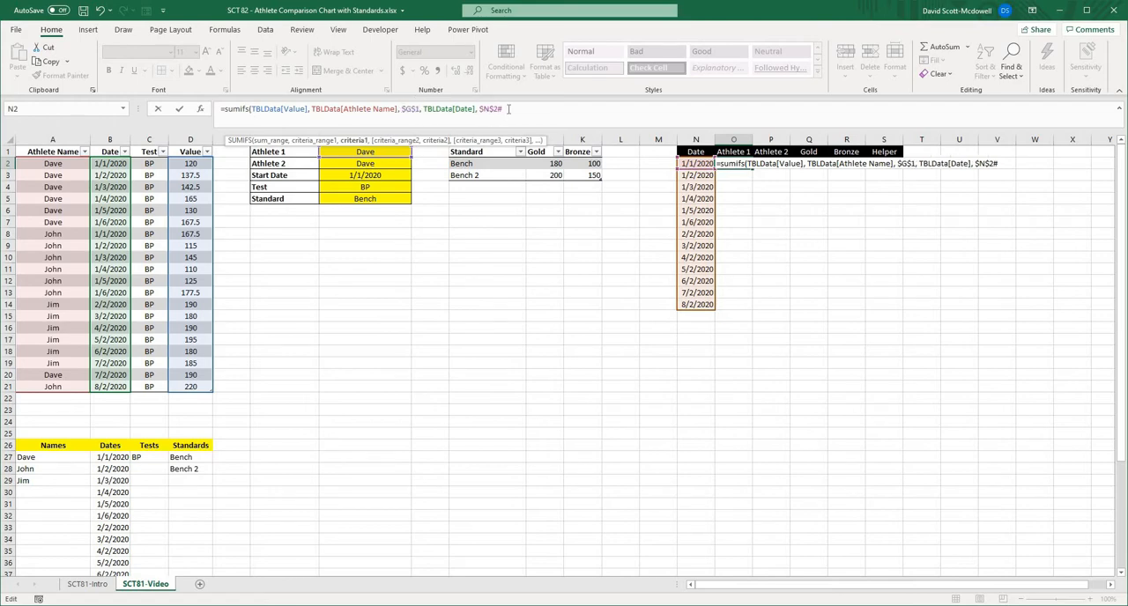
- Add TBLData[Test] matched to $G$4 as the third SUMIFS criterion and complete the O2 formula
text(,)
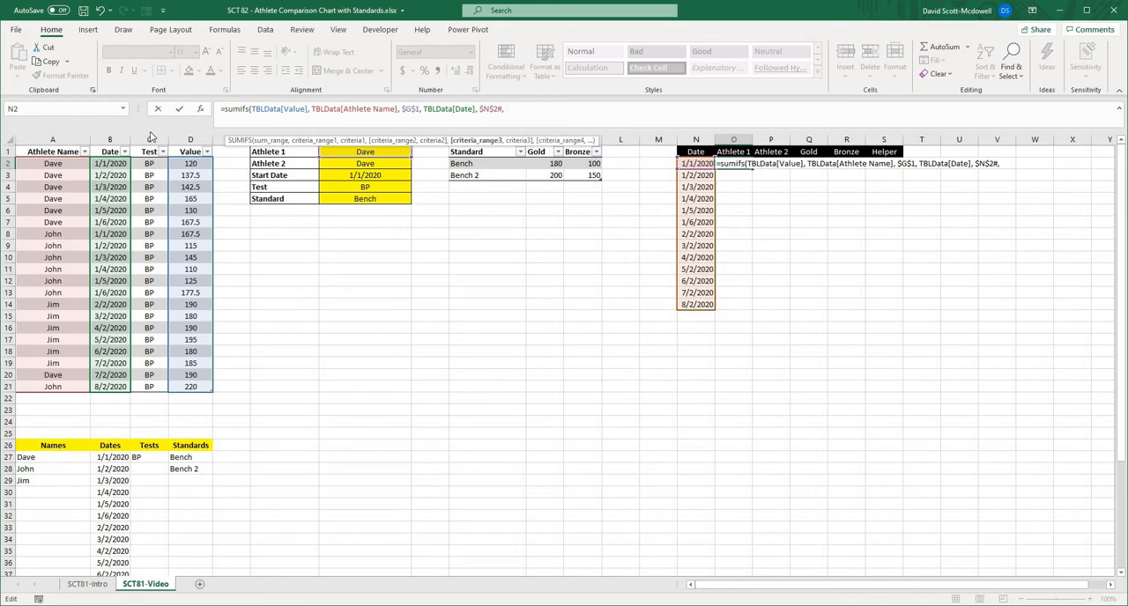
click(147, 146)
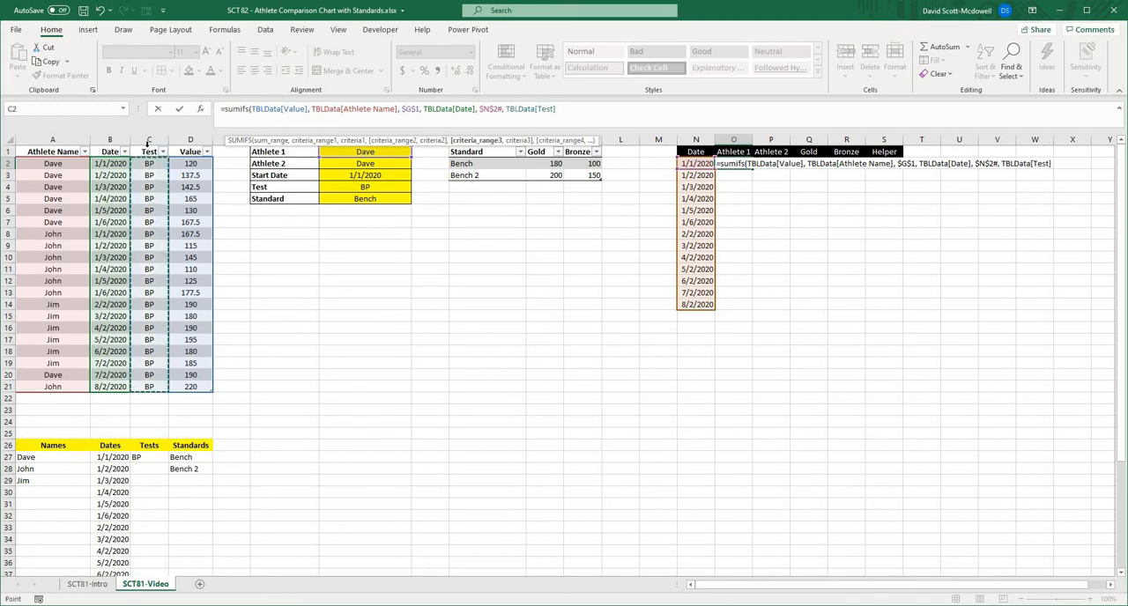
text(,)
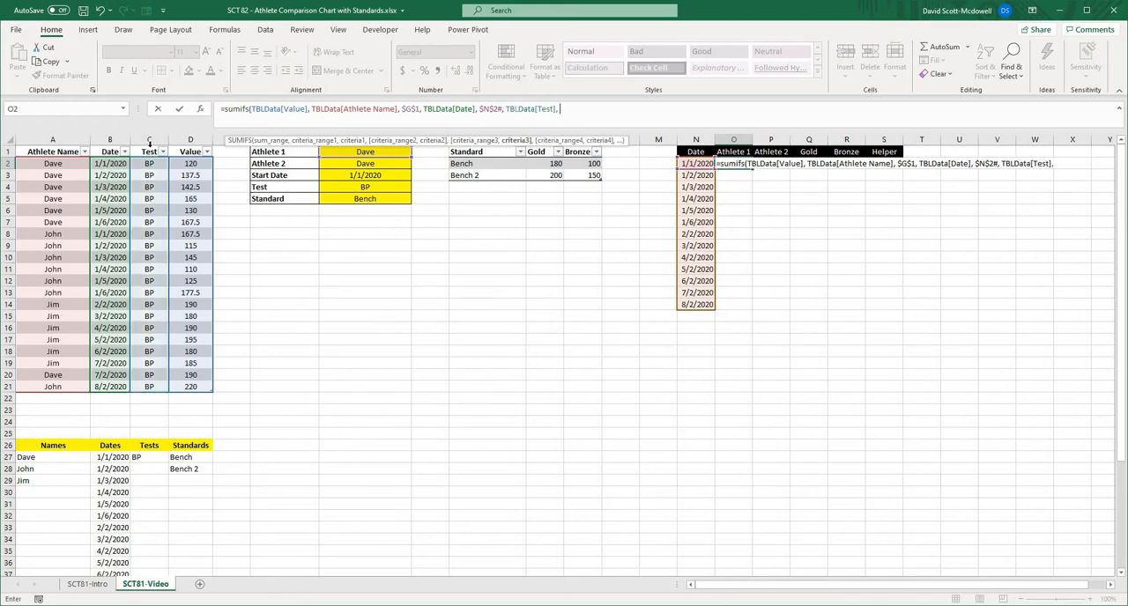
click(377, 188)
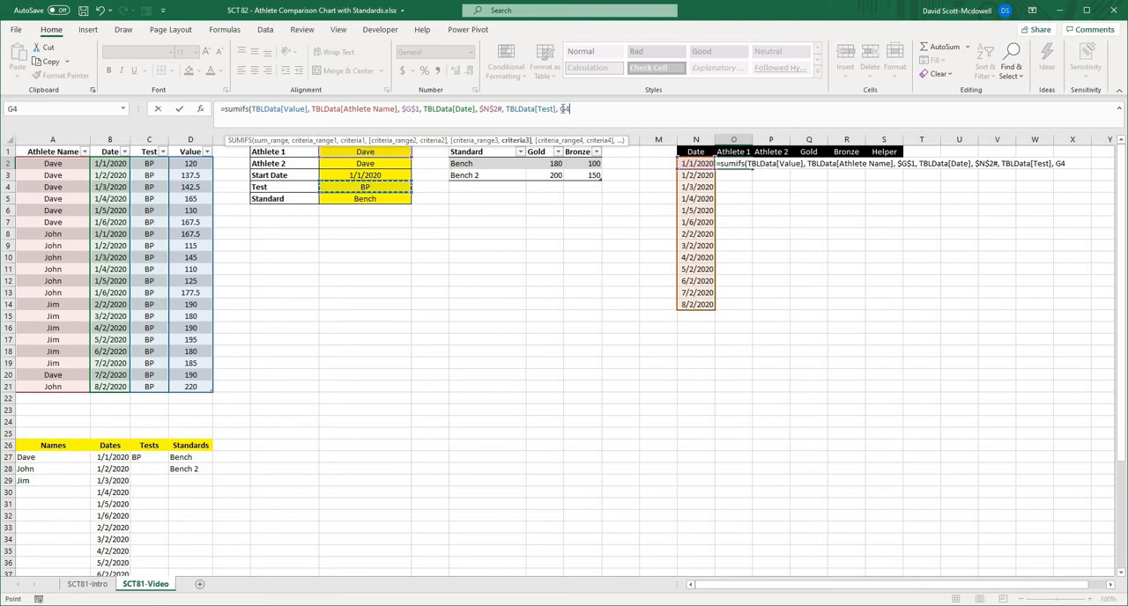
double_click(564, 108)
key(F4)
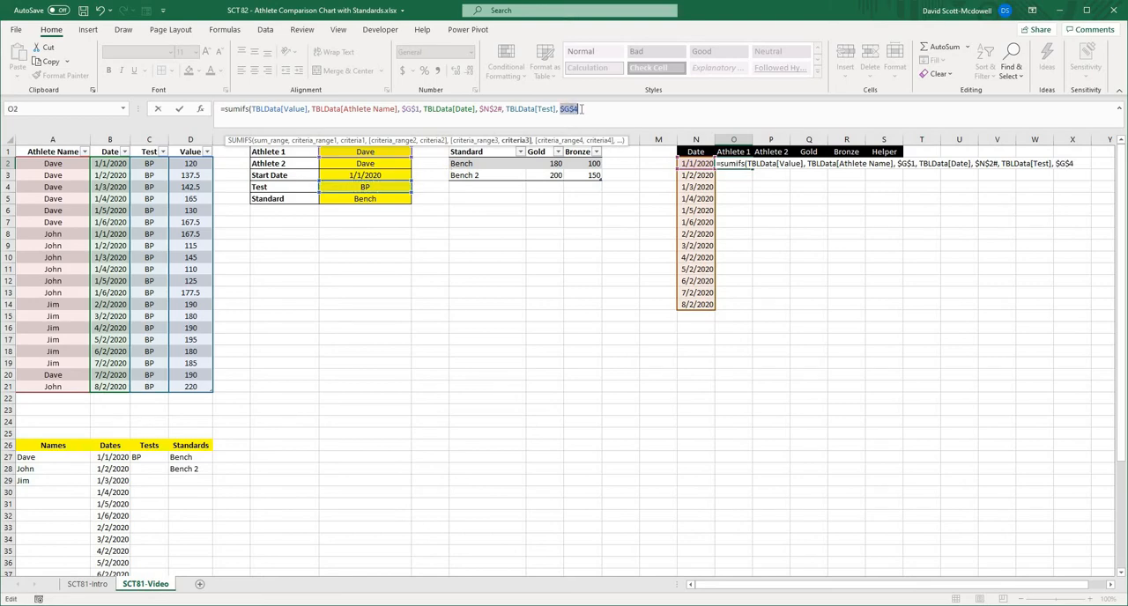
text())
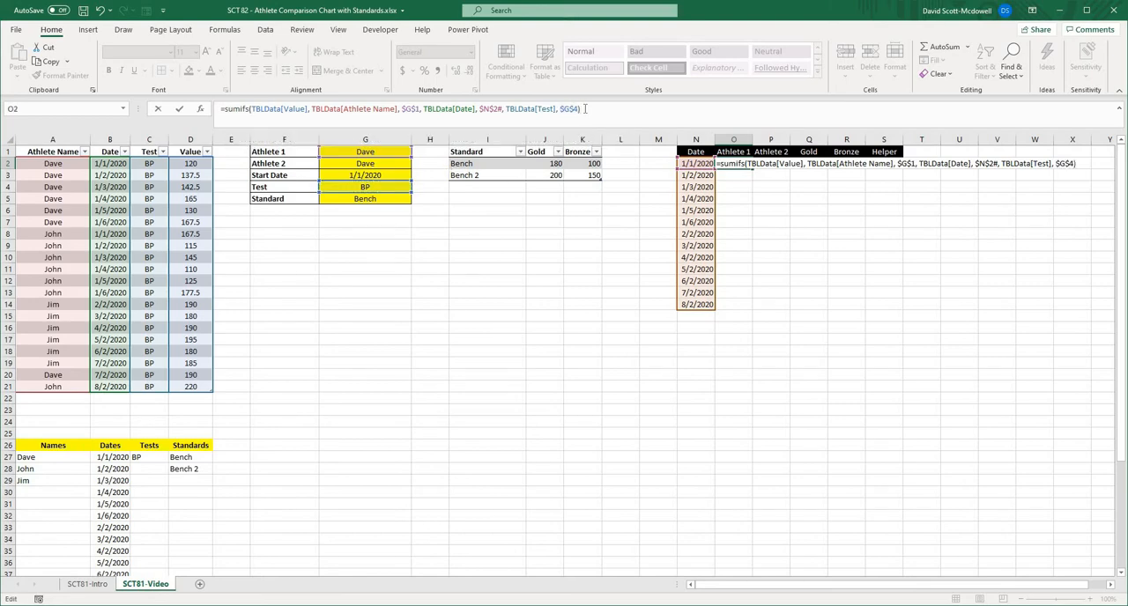
key(Return)
click(884, 210)
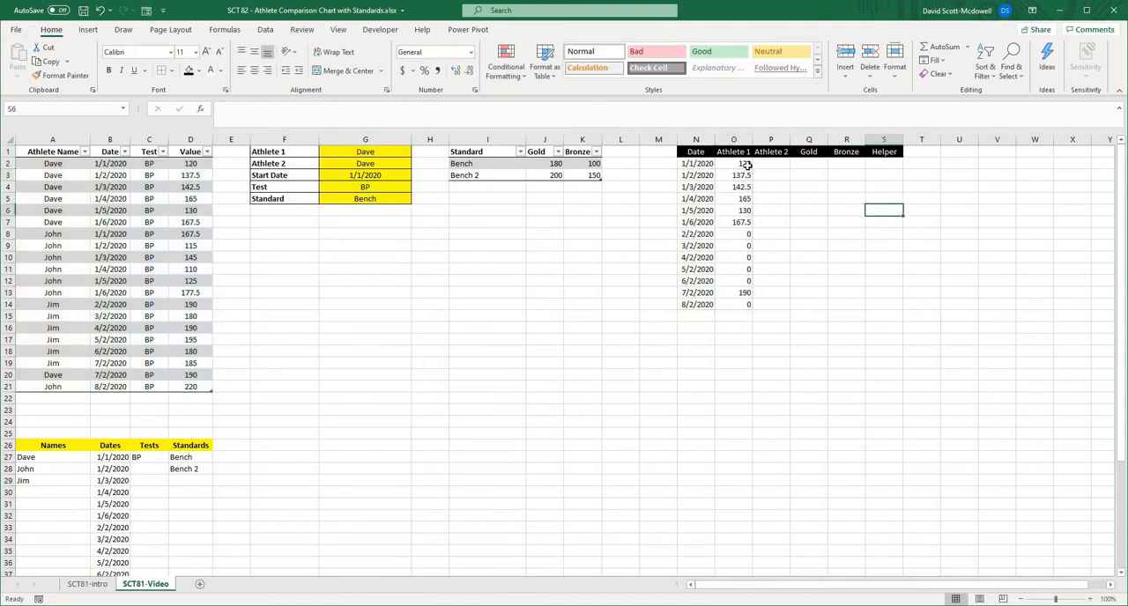
- Check the Athlete 1 values against the Test selection by clearing G4 and restoring BP
drag(747, 165, 743, 305)
click(833, 307)
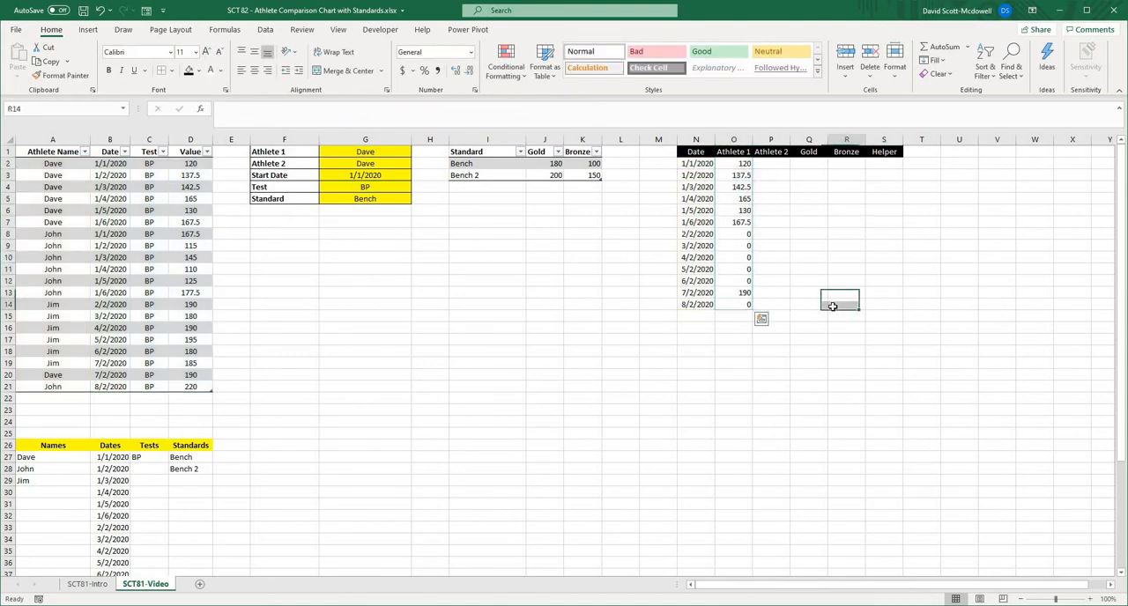
click(742, 163)
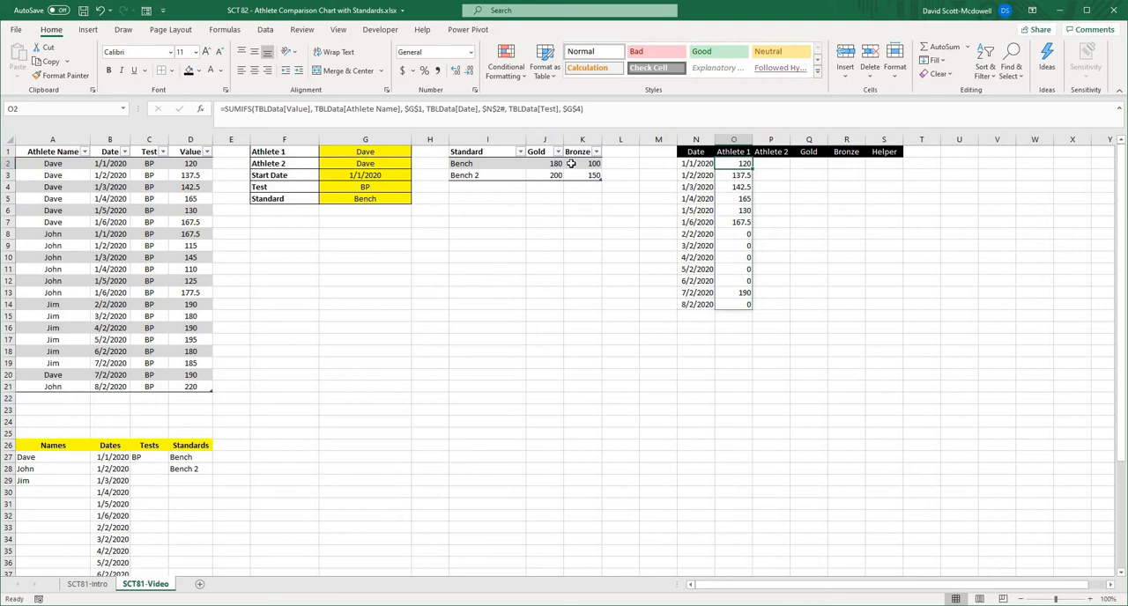
click(361, 189)
key(Delete)
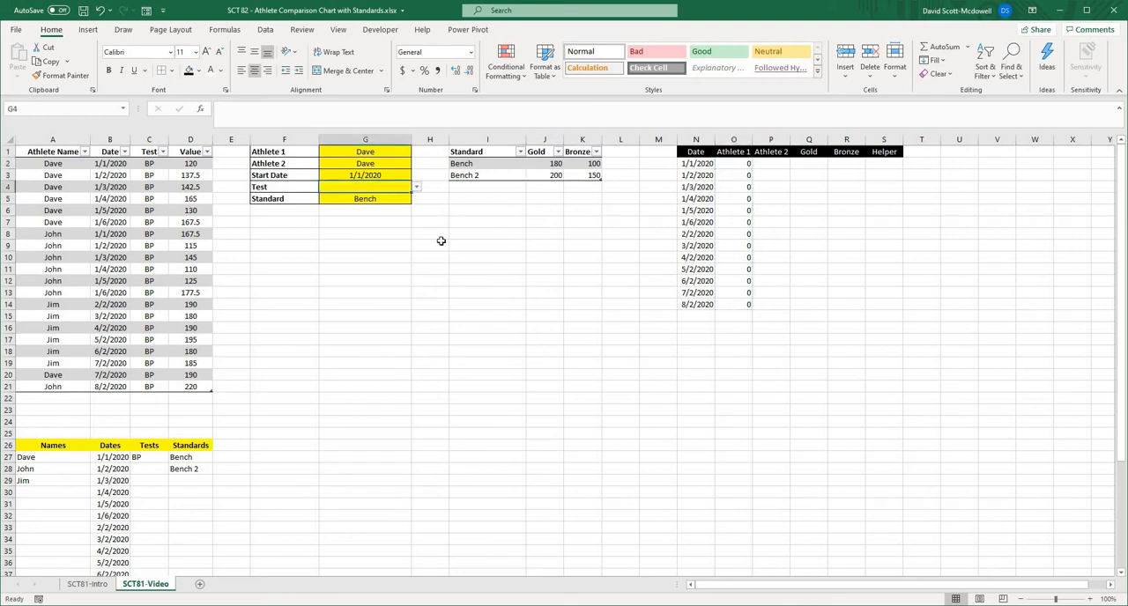
click(374, 199)
click(582, 316)
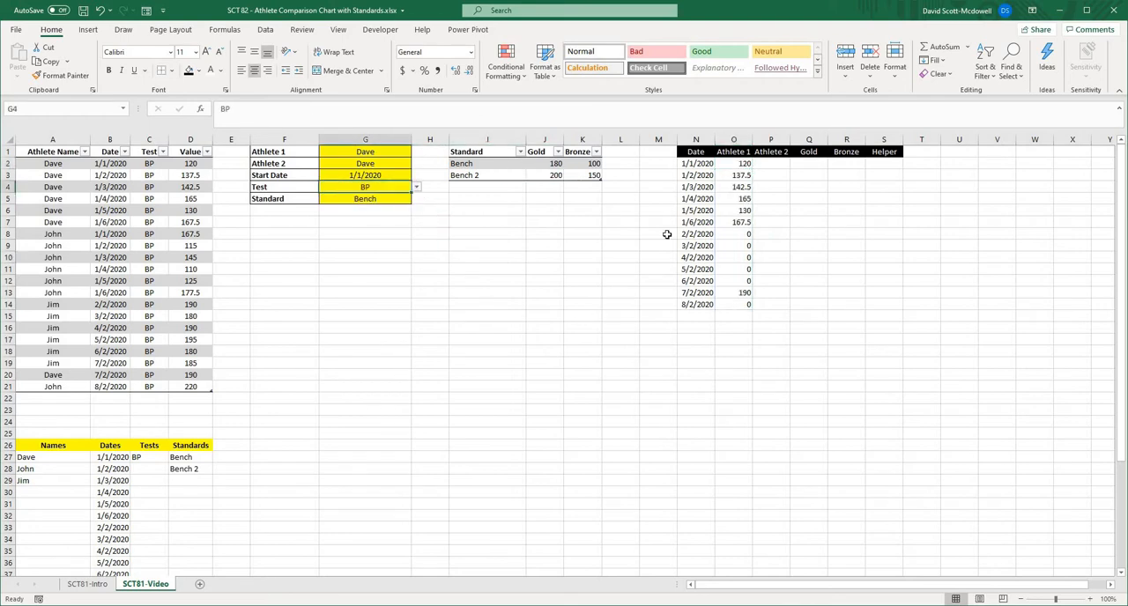
- Center the Athlete 1 values in O2:O14
drag(739, 164, 733, 305)
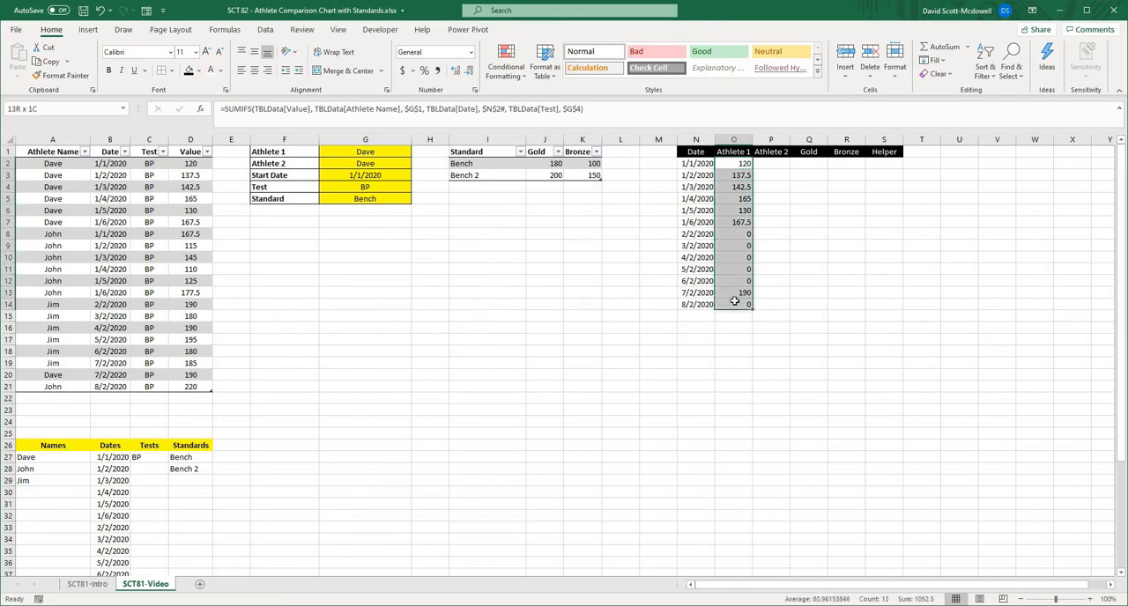
click(254, 69)
click(881, 258)
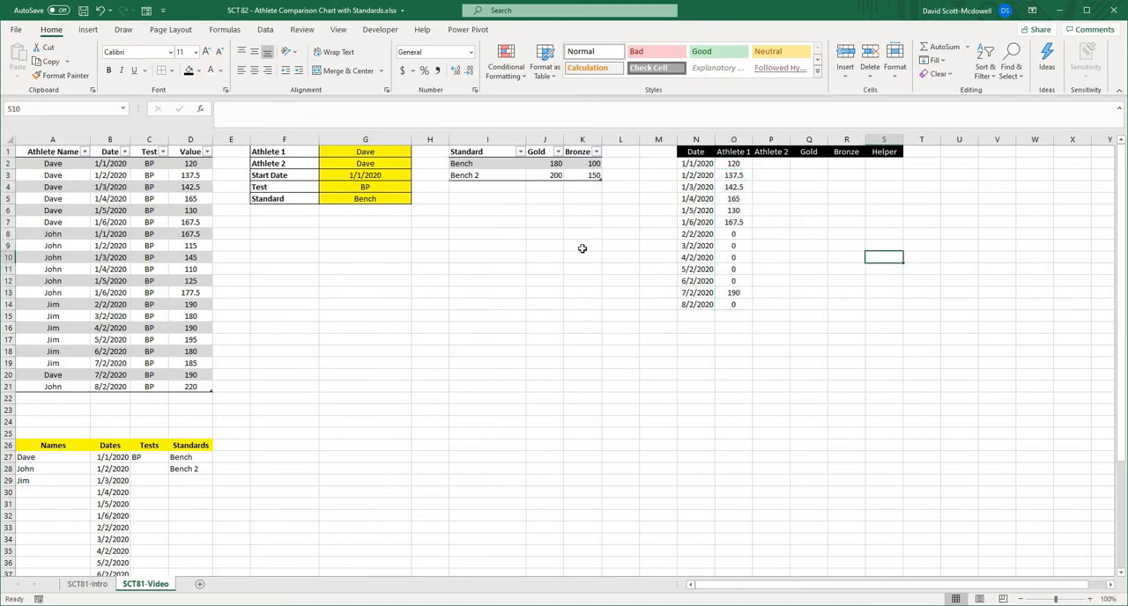
click(661, 352)
- Examine the spilled Athlete 1 results in O2:O14, comparing the formula shown in O2 with that in O8 and O14
click(734, 164)
key(ctrl+shift+Down)
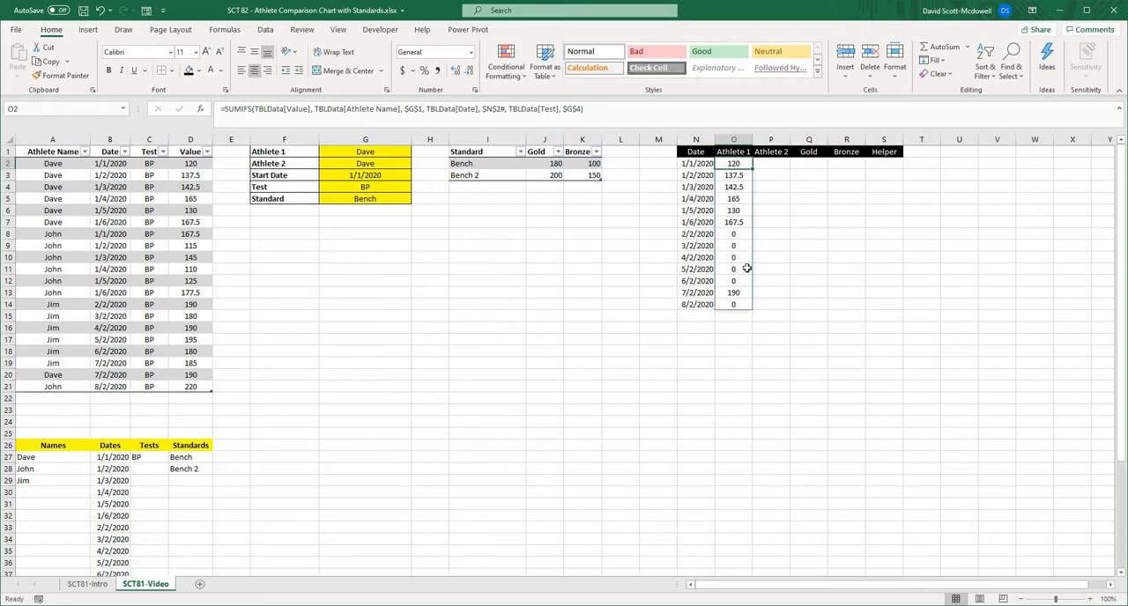
click(731, 295)
click(735, 306)
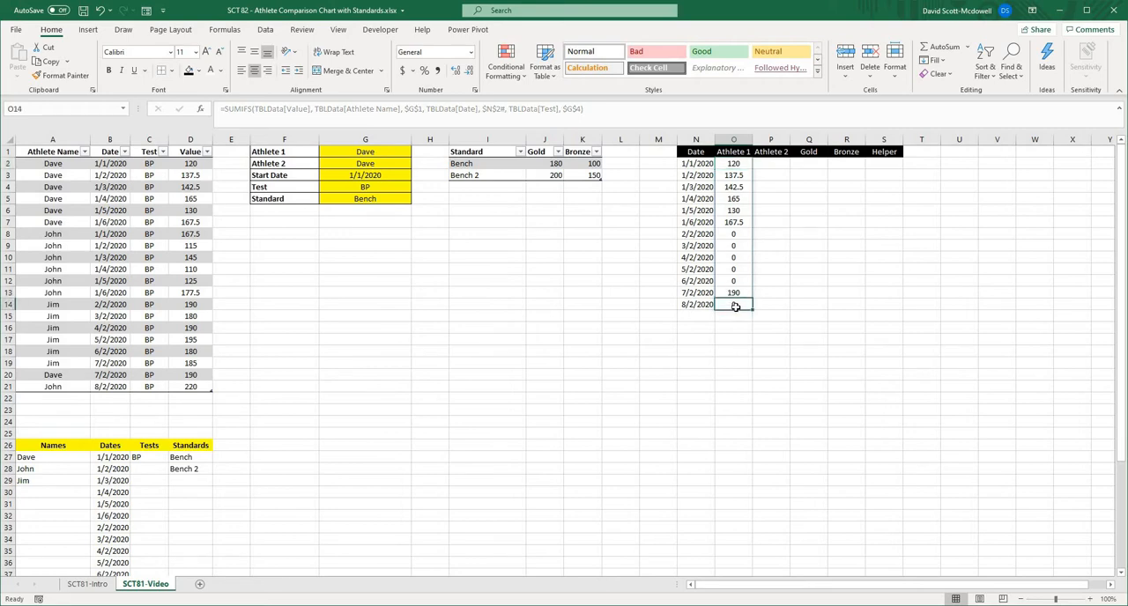
click(732, 244)
click(732, 234)
click(784, 234)
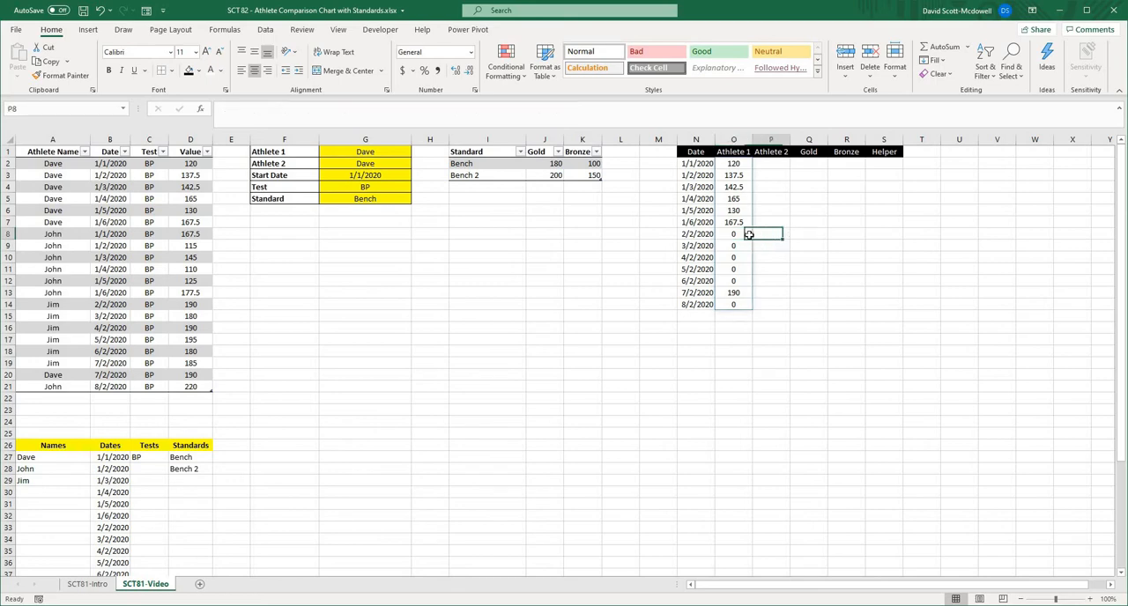
click(748, 235)
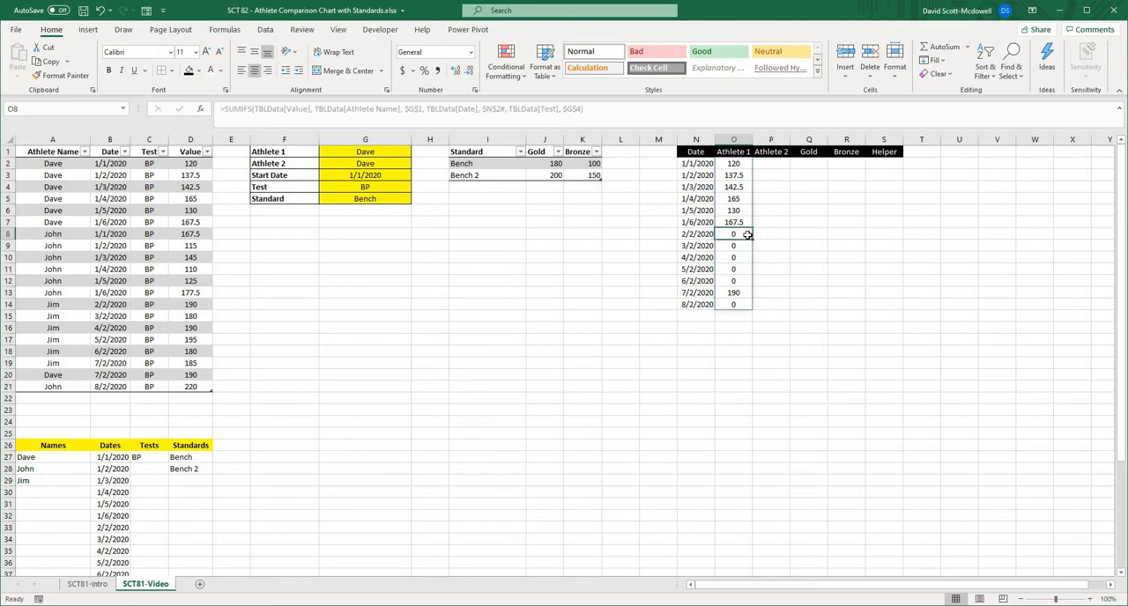
click(573, 116)
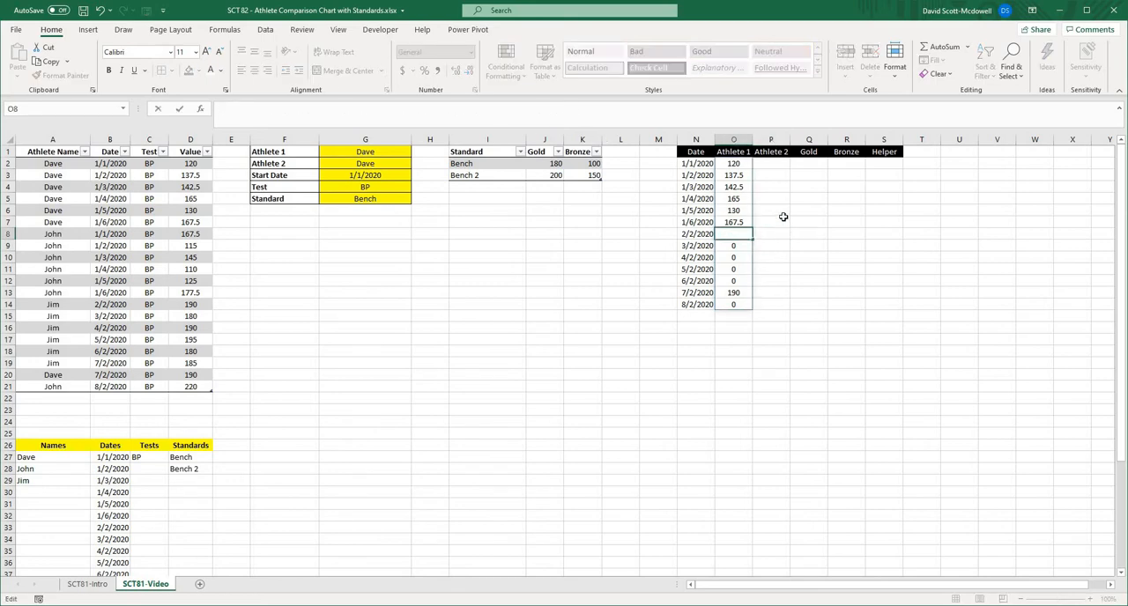
- Wrap the SUMIFS formula in O2 in an IF that tests whether it equals 0 and returns NA() when true
click(732, 166)
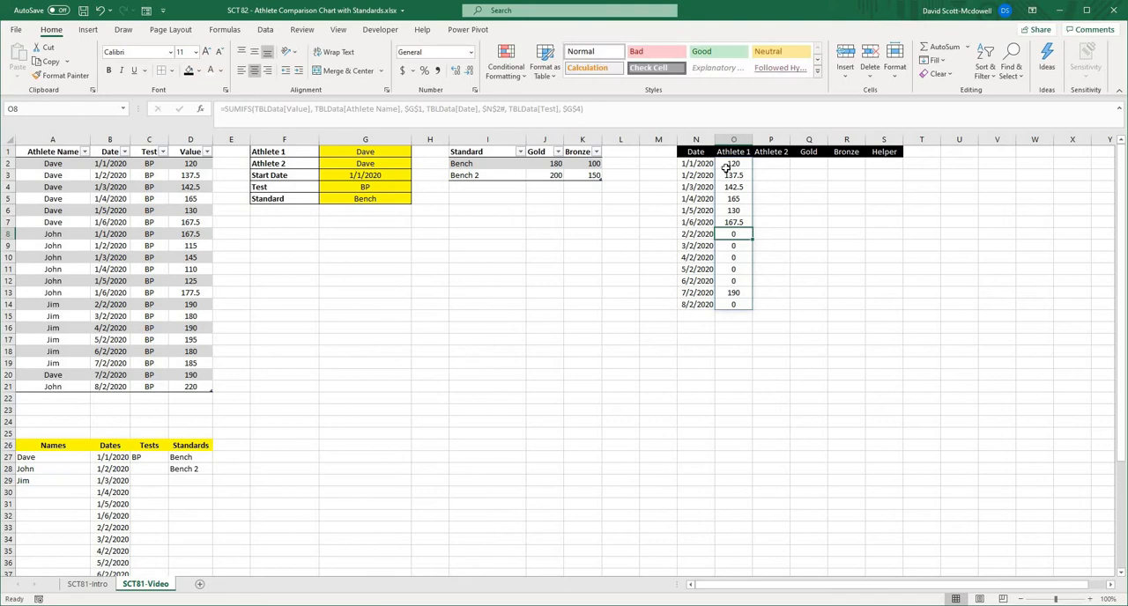
click(223, 110)
text(IF()
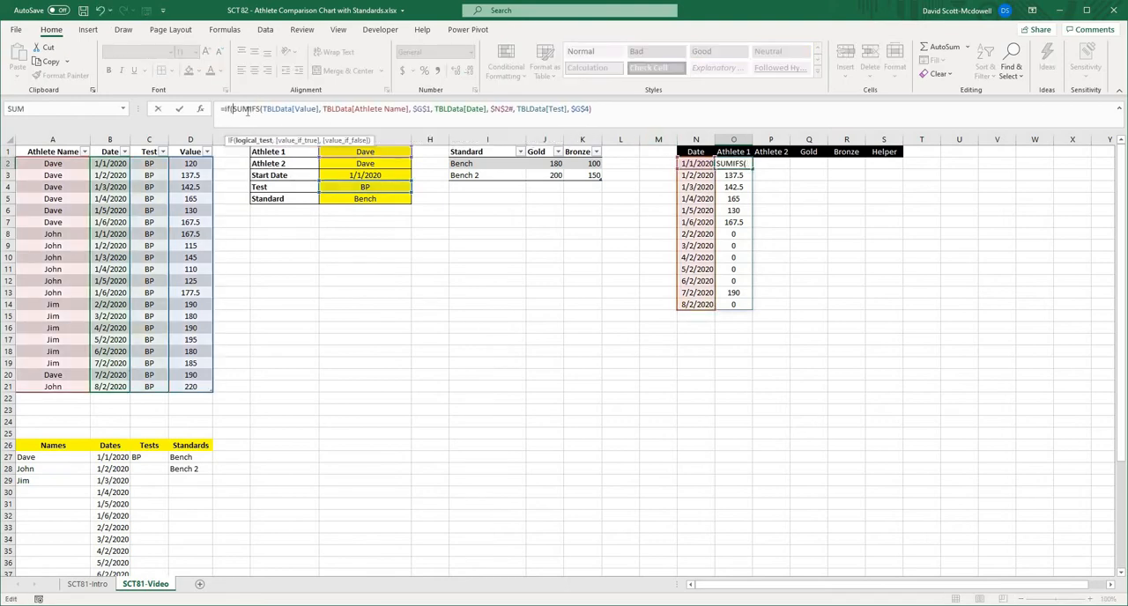
click(619, 109)
text(= 0, )
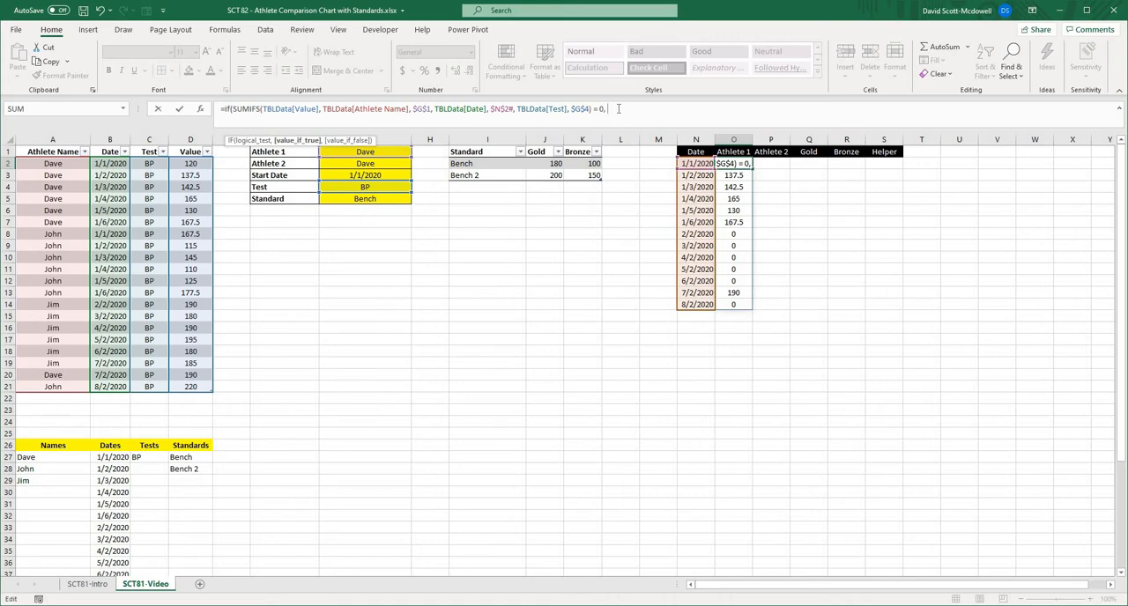
text(na)
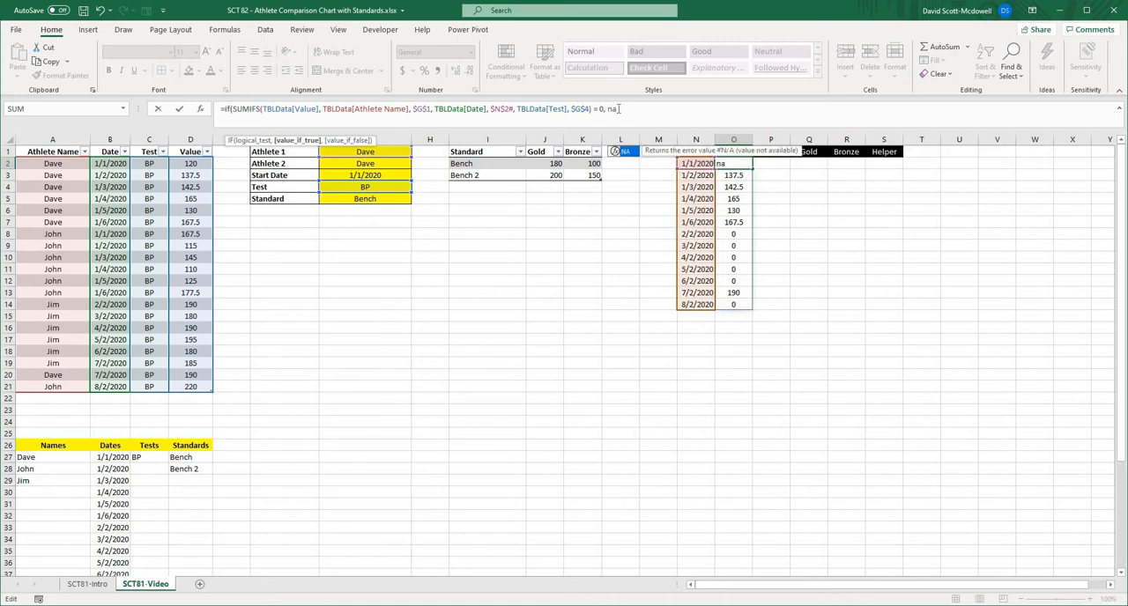
text())
key(Left)
text(()
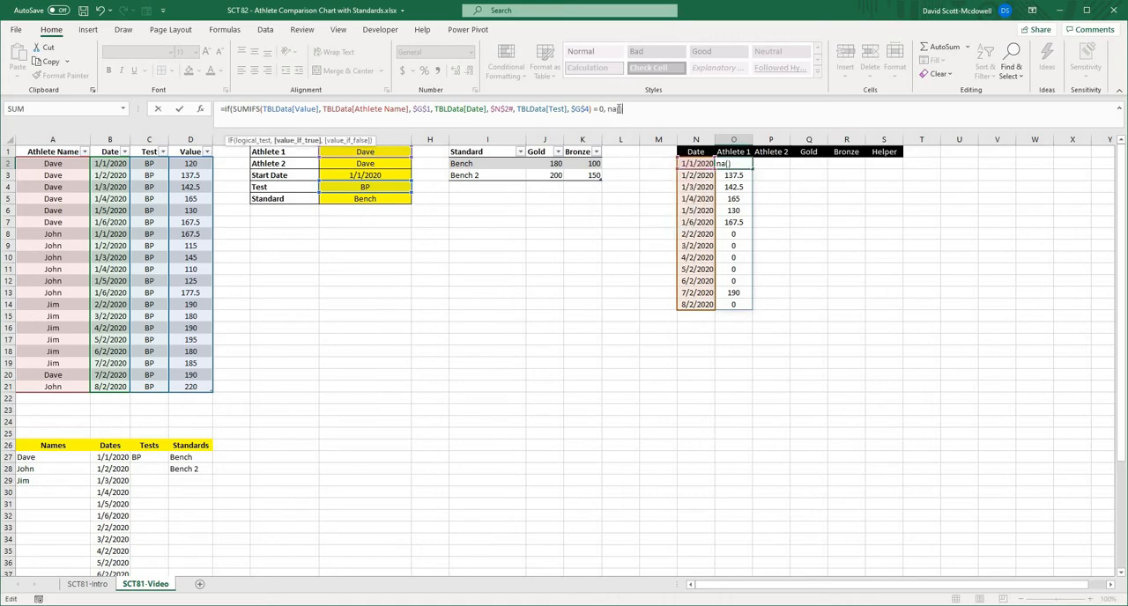
key(Right)
text(,)
- Reuse the same SUMIFS expression as the IF's value_if_false argument and complete the O2 formula
drag(233, 109, 593, 108)
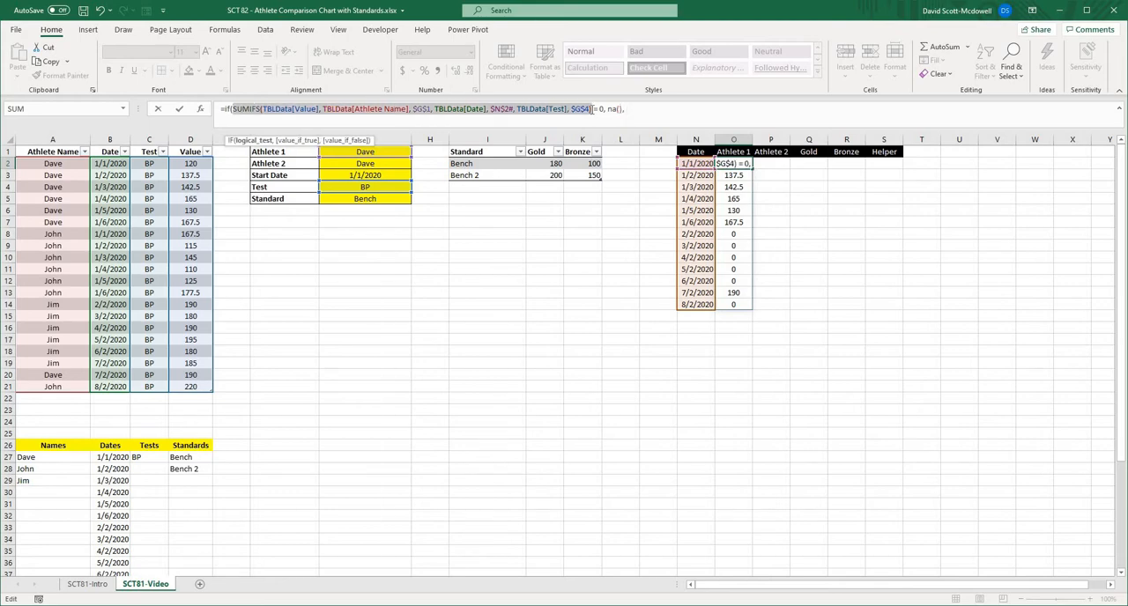
key(ctrl+c)
click(649, 109)
key(ctrl+v)
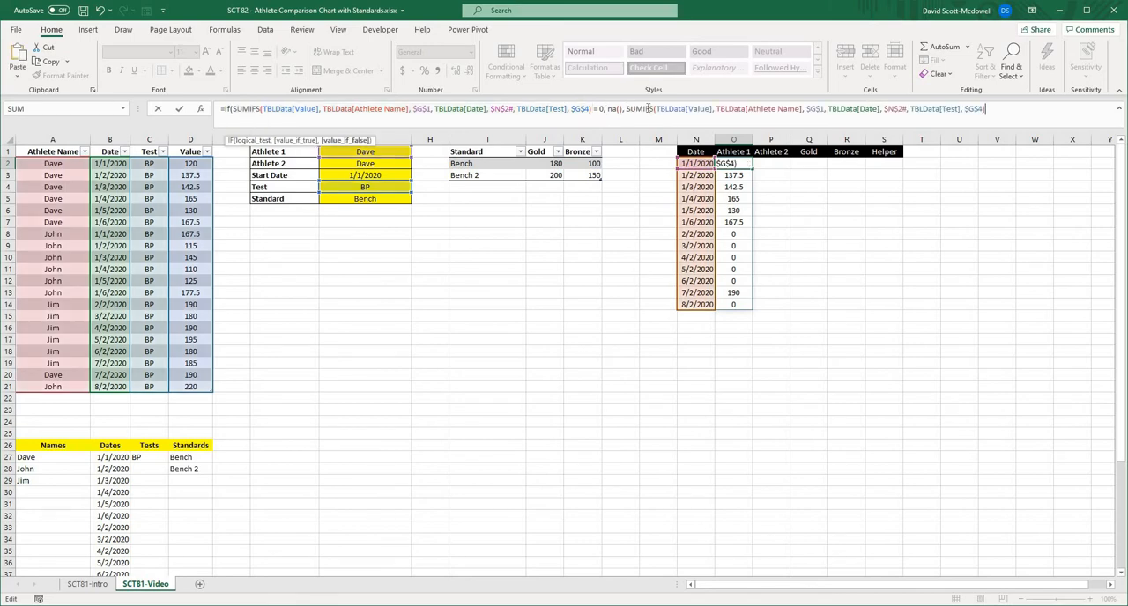
text())
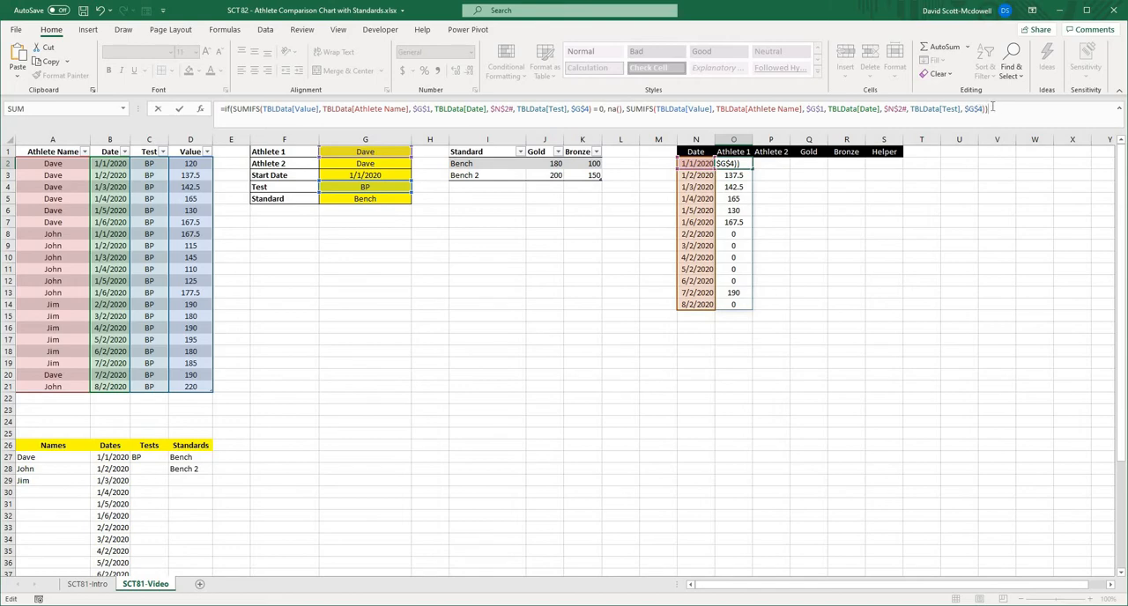
key(Return)
- Examine the spilled Athlete 1 results, focusing on the dates without scores in O8:O14
click(749, 245)
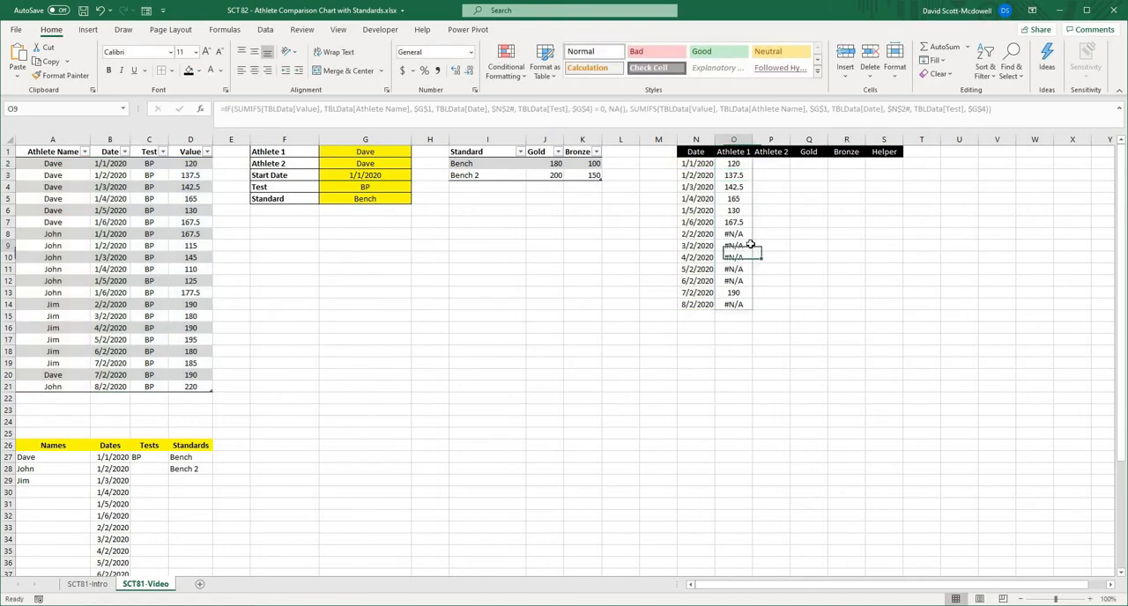
key(Up)
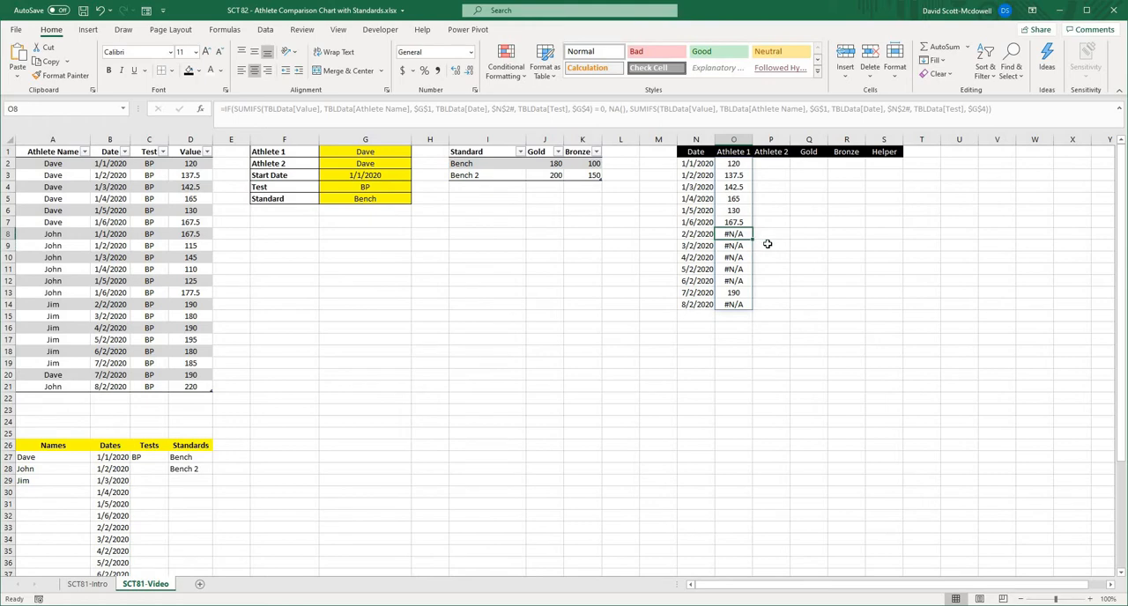
click(767, 244)
drag(738, 235, 735, 305)
click(854, 267)
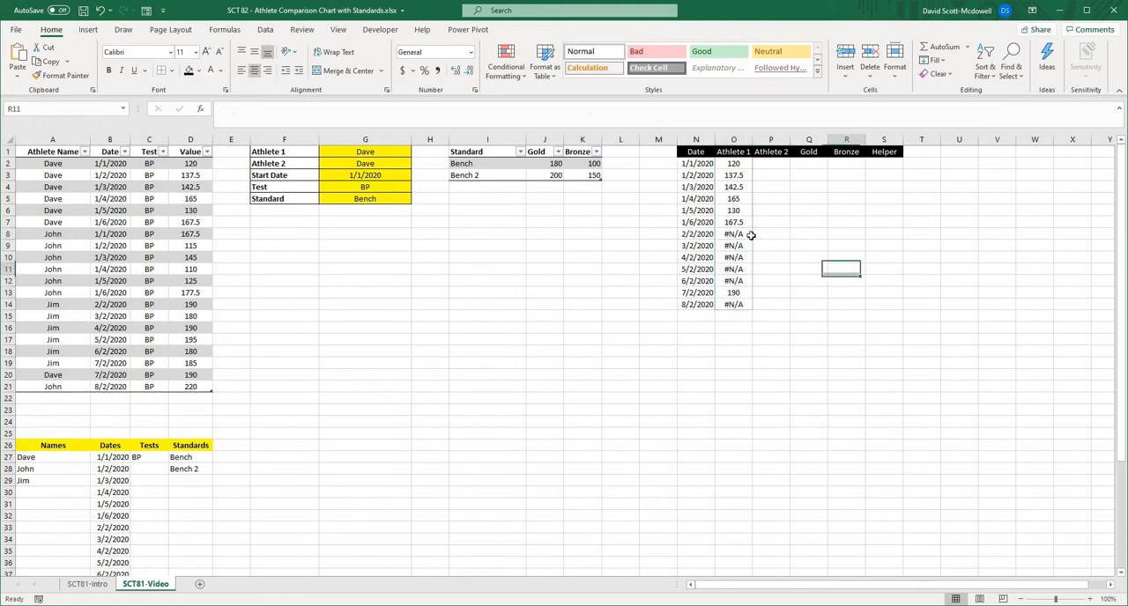
click(750, 234)
click(824, 245)
click(742, 165)
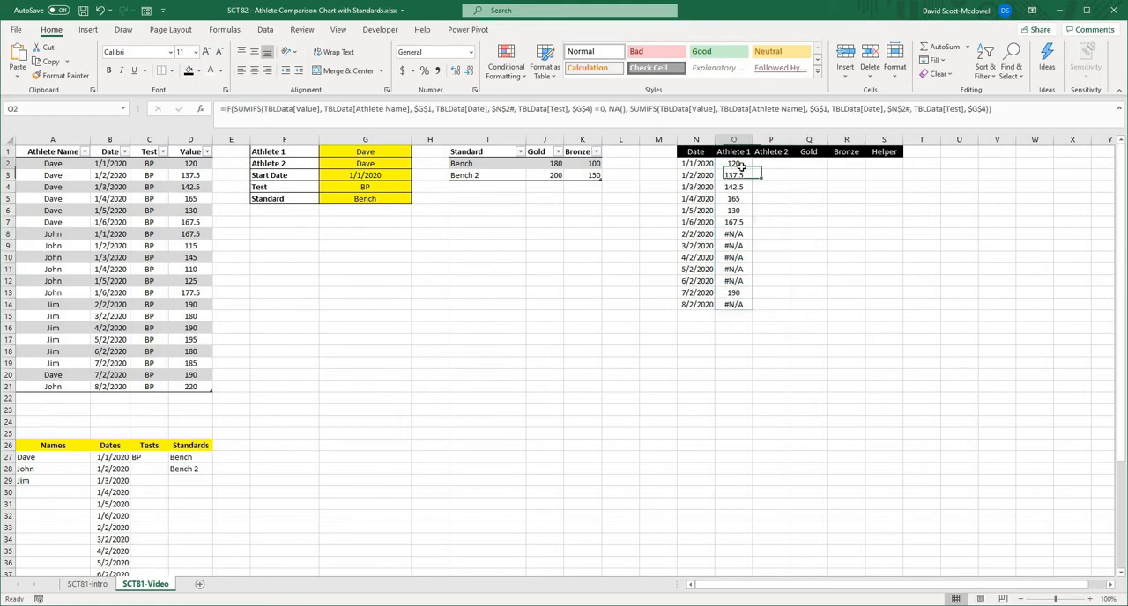
click(869, 210)
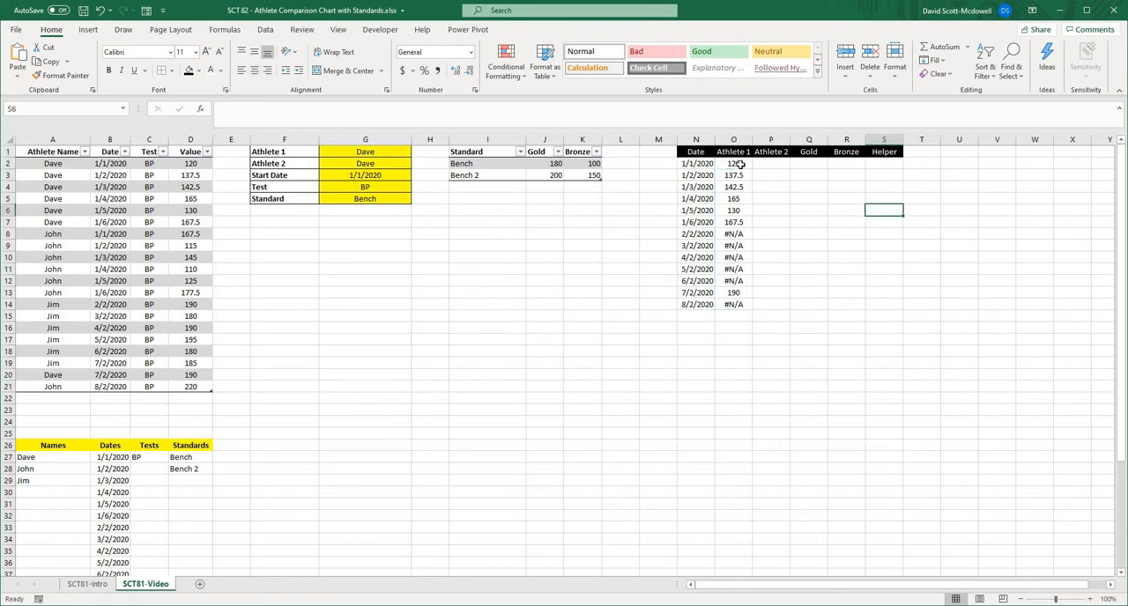
- Copy the full Athlete 1 formula text from O2 into the first Athlete 2 cell, P2
click(741, 164)
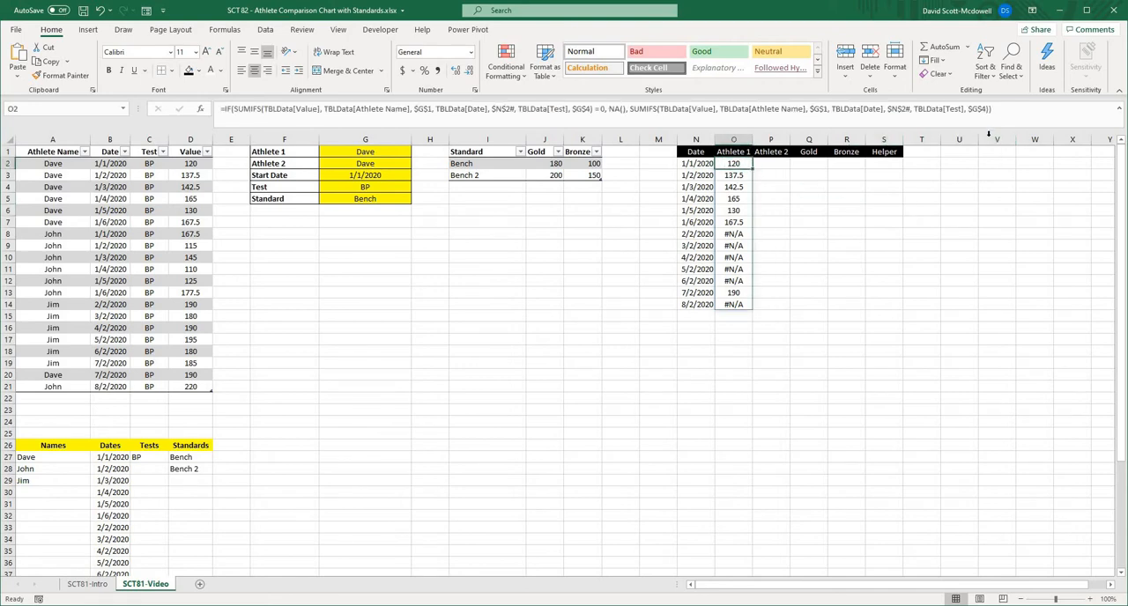
drag(992, 108, 115, 143)
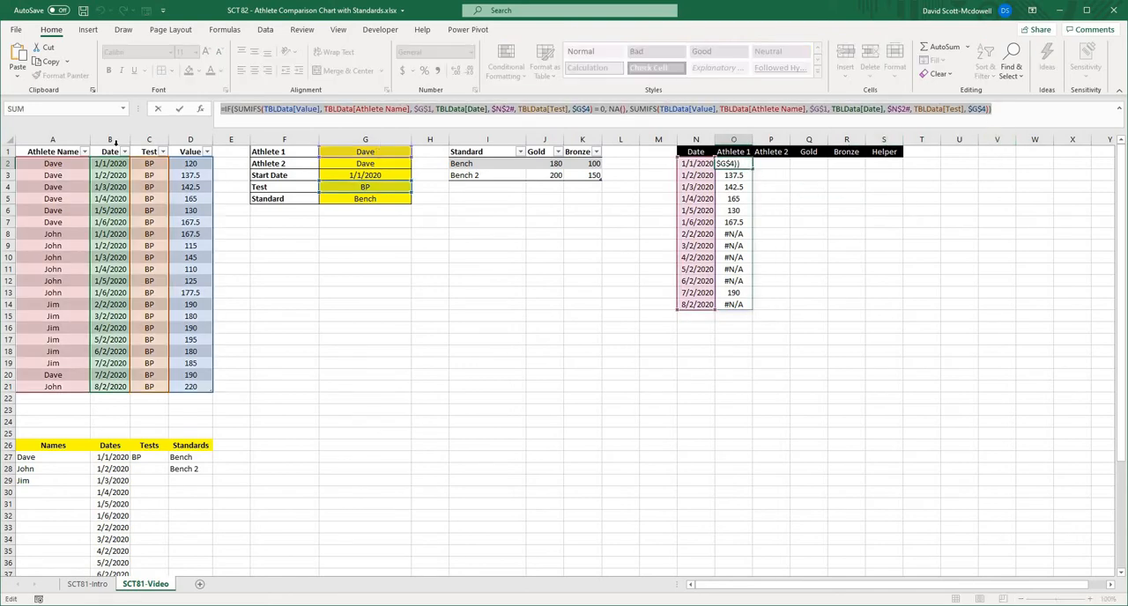
key(ctrl+c)
key(Escape)
click(772, 167)
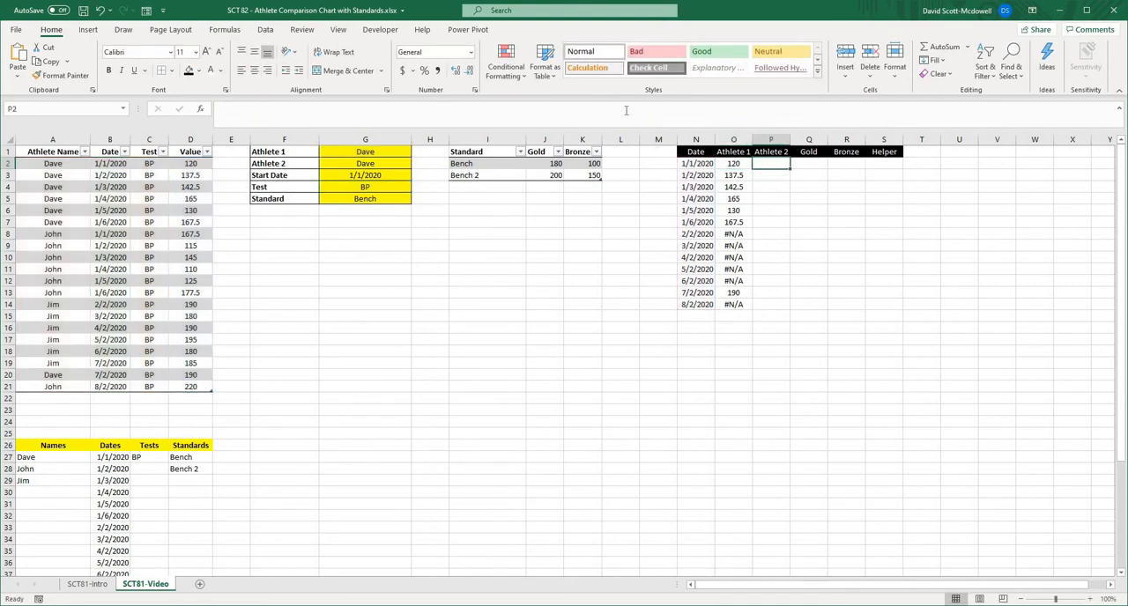
click(627, 111)
key(ctrl+v)
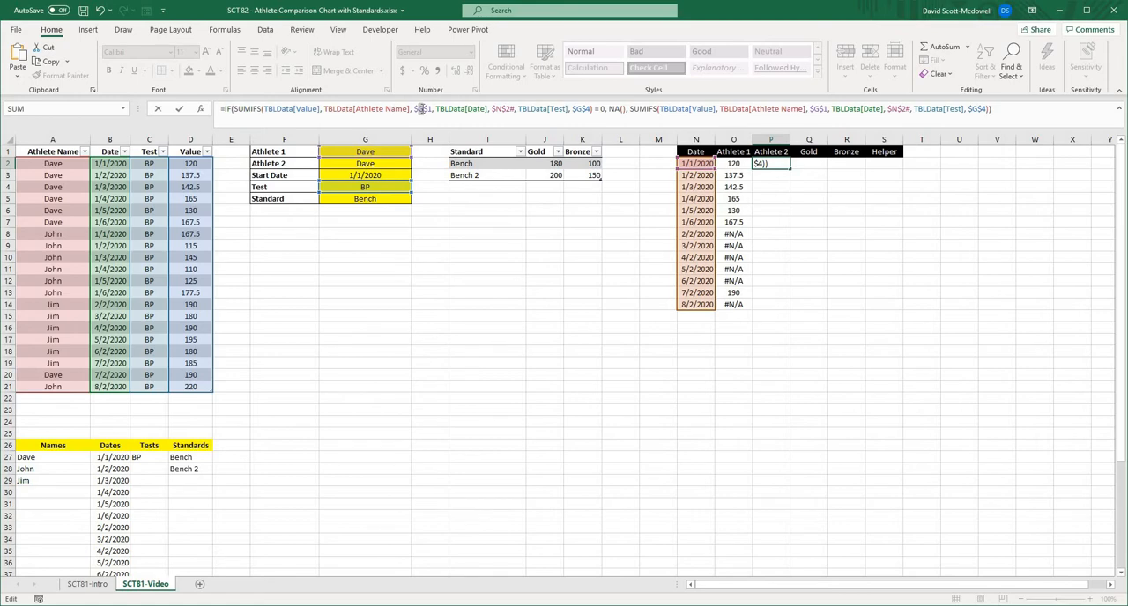
- Point both athlete name criteria in the P2 formula to $G$2 and complete it
click(430, 108)
key(BackSpace)
text(2)
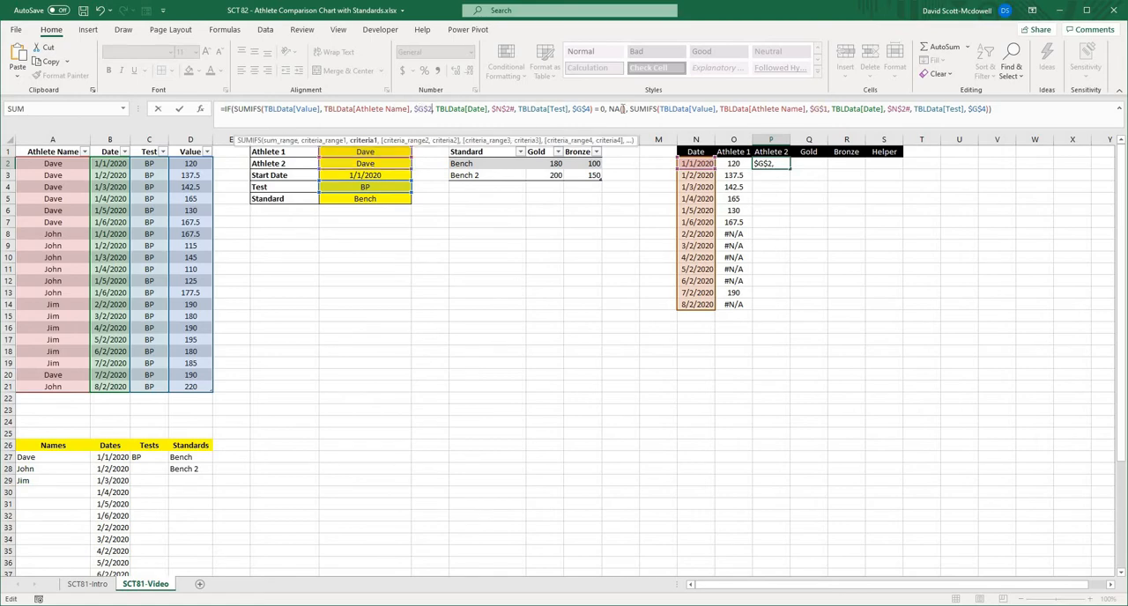
click(826, 108)
key(BackSpace)
text(2)
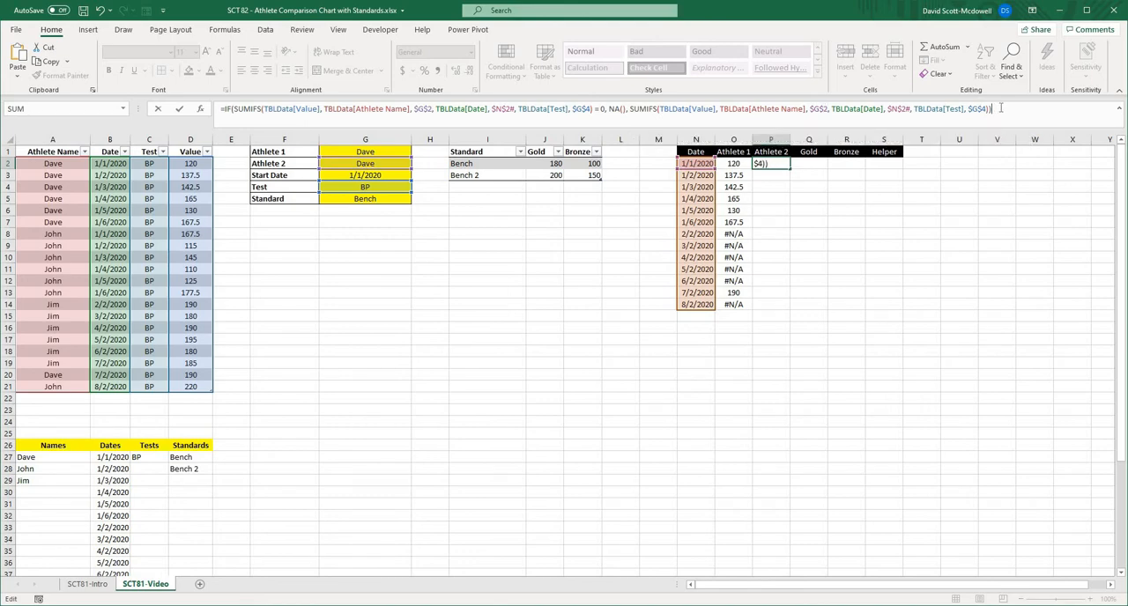
key(Return)
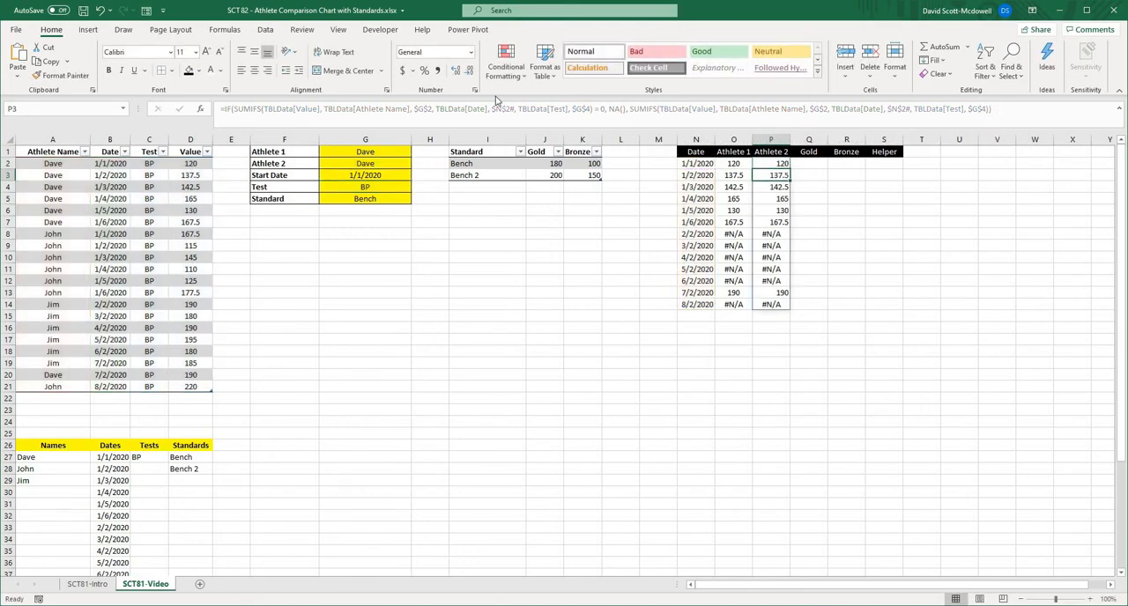
- Test the Athlete 2 values by choosing the third listed athlete in G2, then restoring the first one
click(398, 168)
click(416, 164)
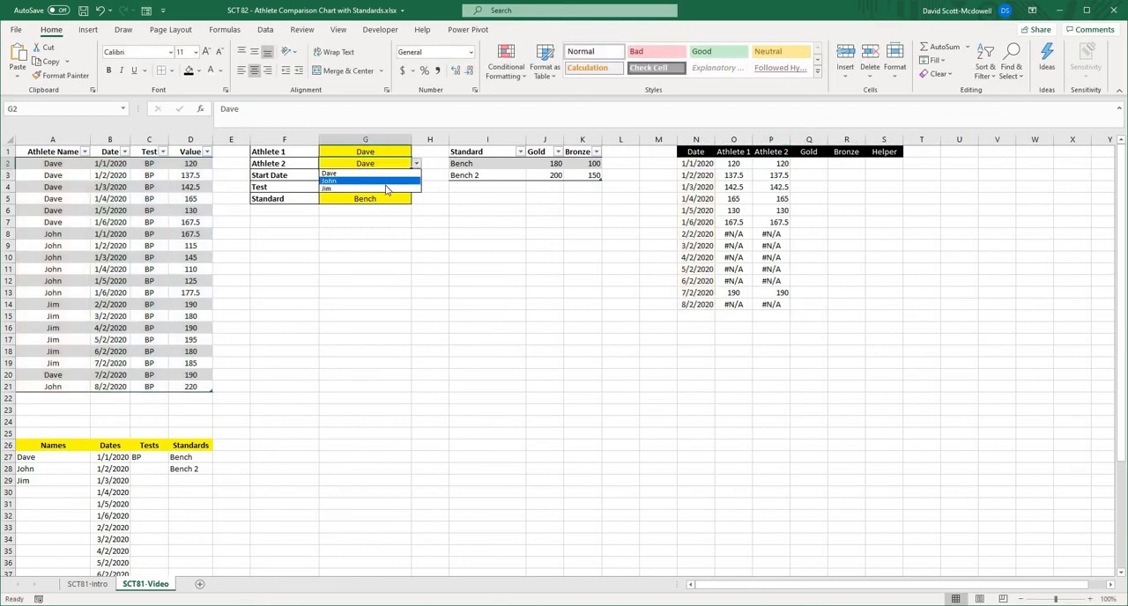
click(388, 189)
click(416, 164)
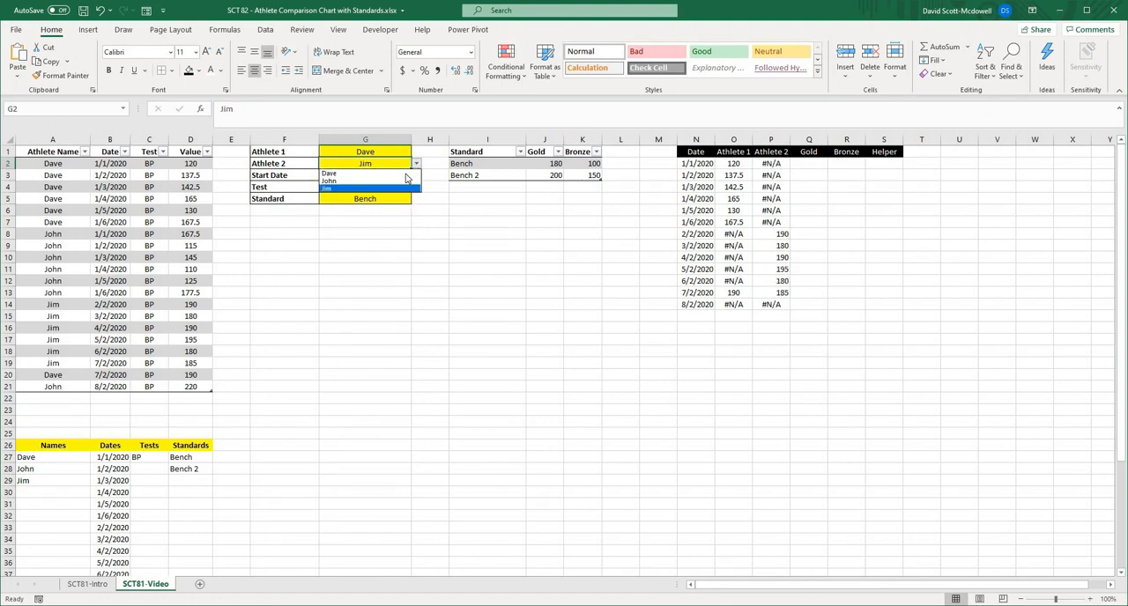
click(379, 176)
click(553, 291)
click(1015, 242)
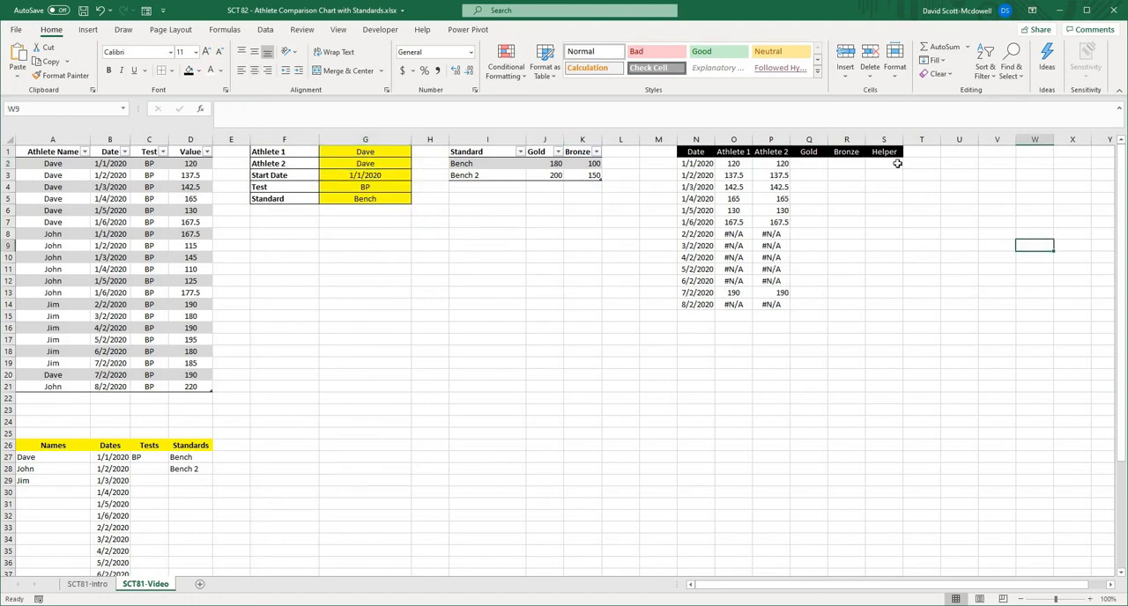
- Select the first cell of the Helper column, S2
click(894, 162)
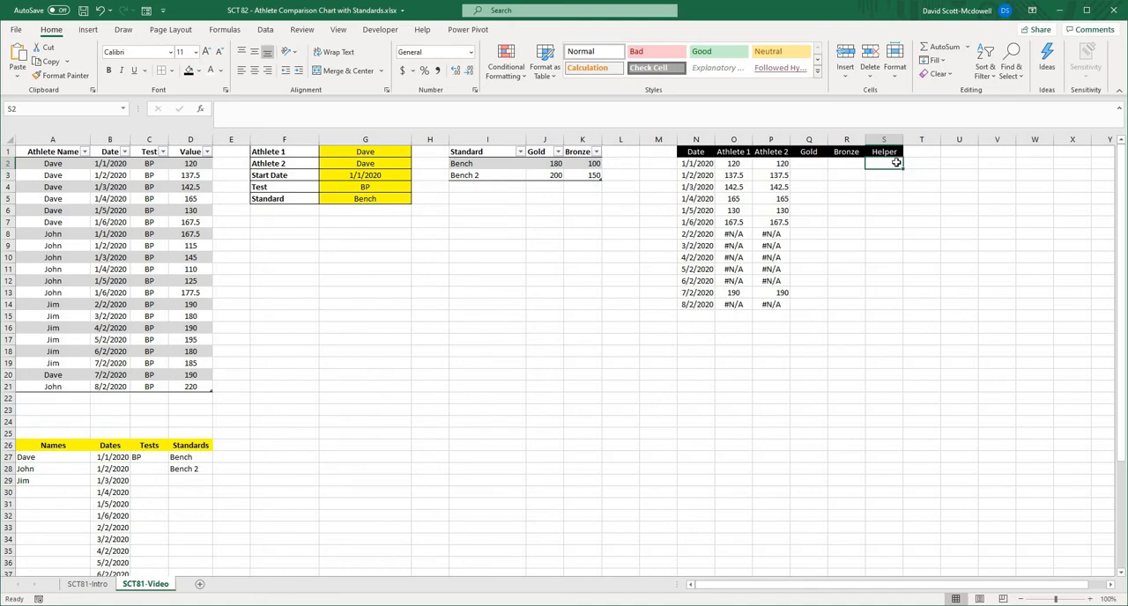
click(733, 164)
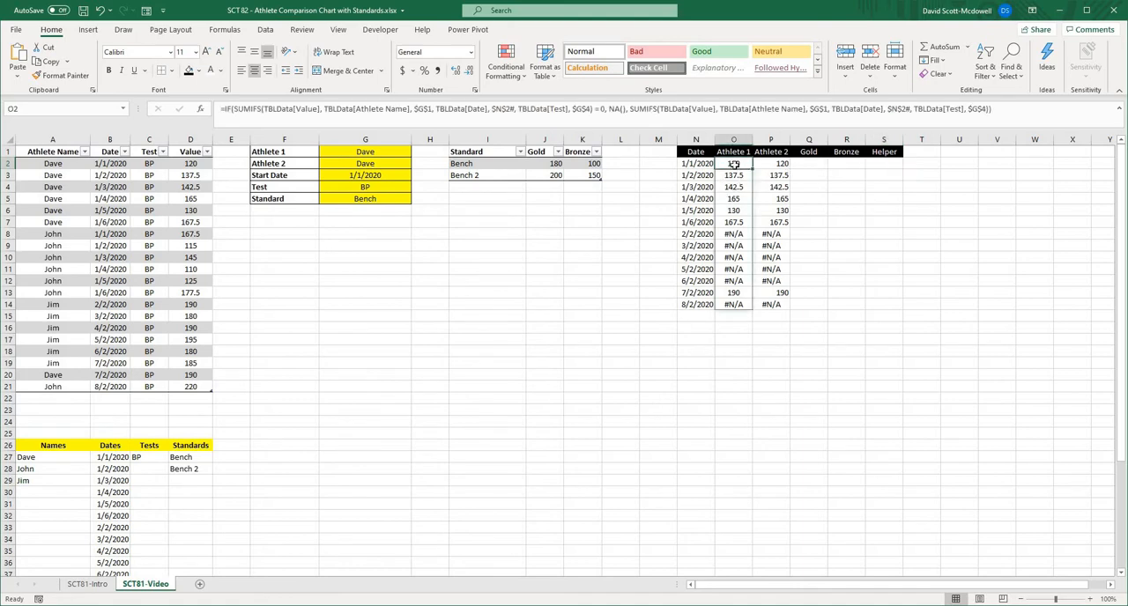
click(777, 164)
key(ctrl+c)
click(735, 163)
key(Escape)
- Begin the Helper formula in S2 with an IF whose logical test is ISERROR(O2#)=True
click(886, 164)
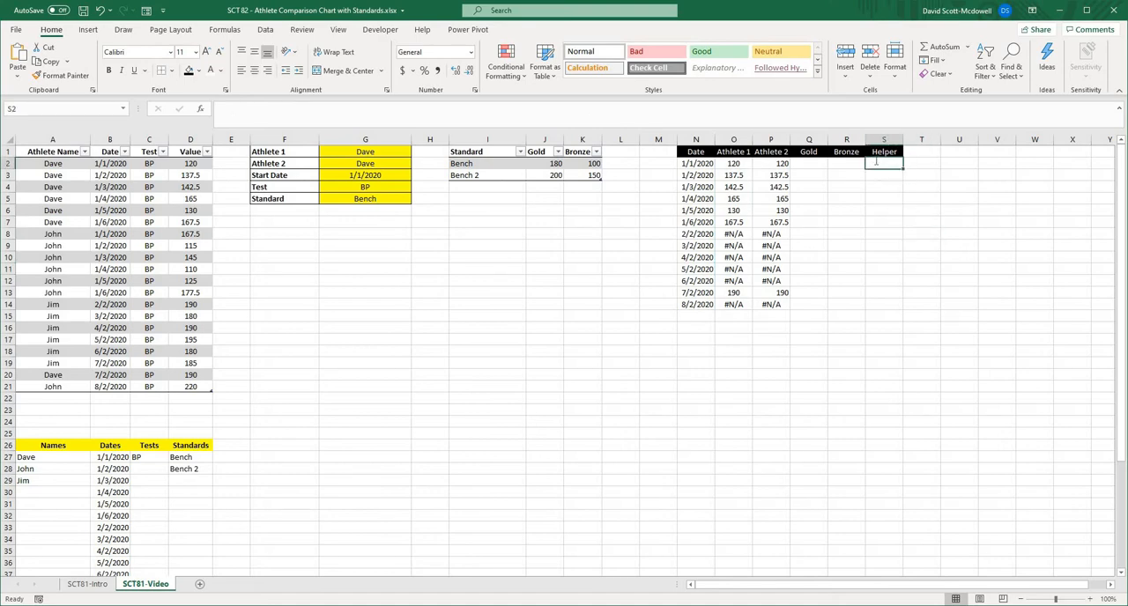
text(=if)
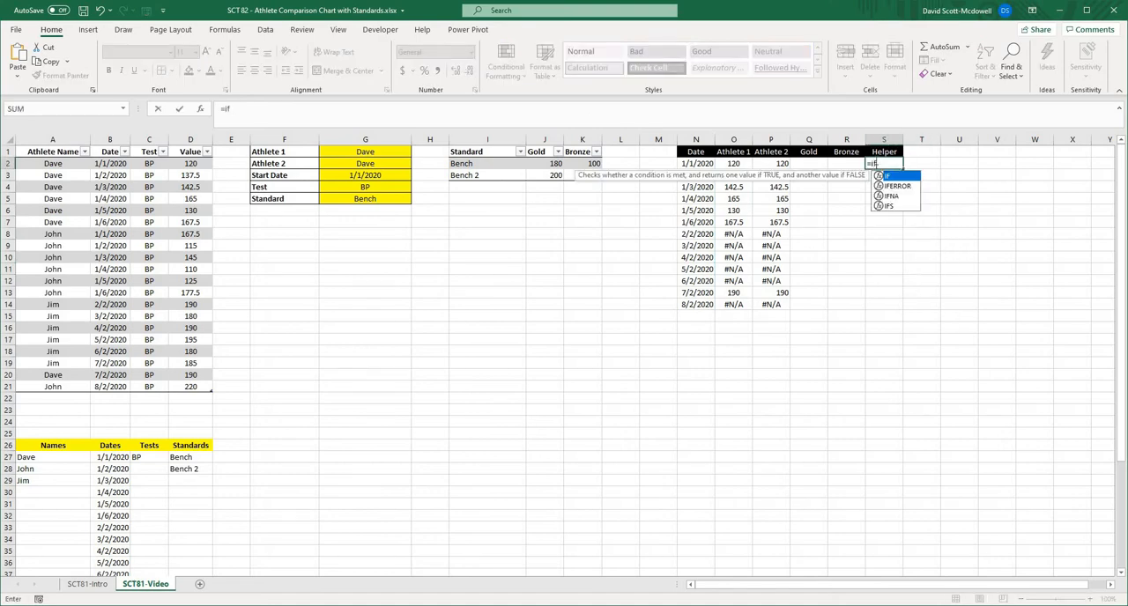
text(()
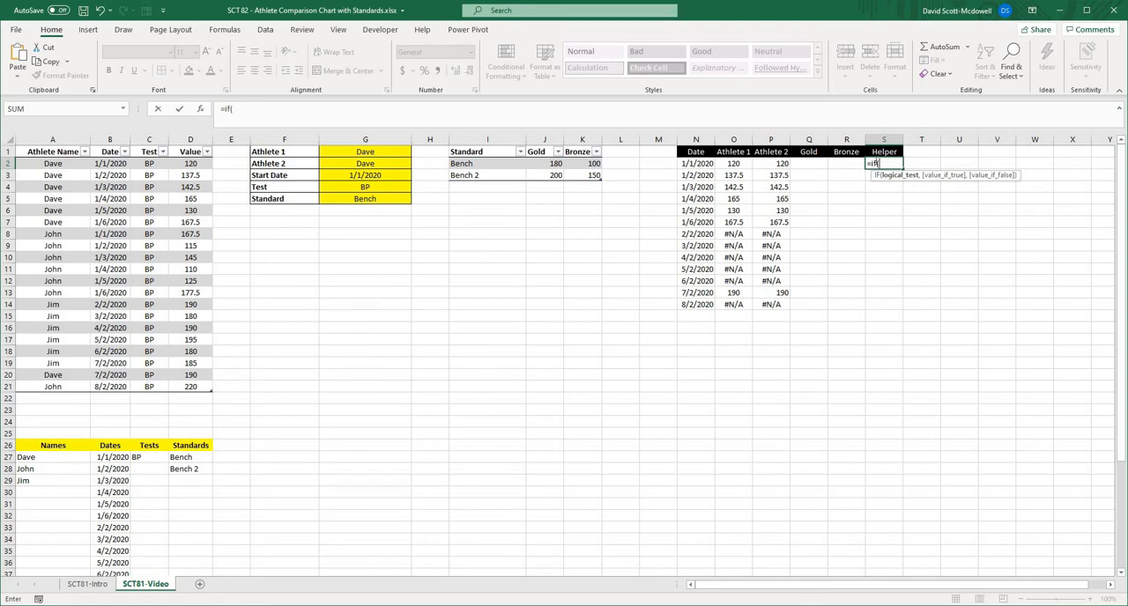
text(iserror()
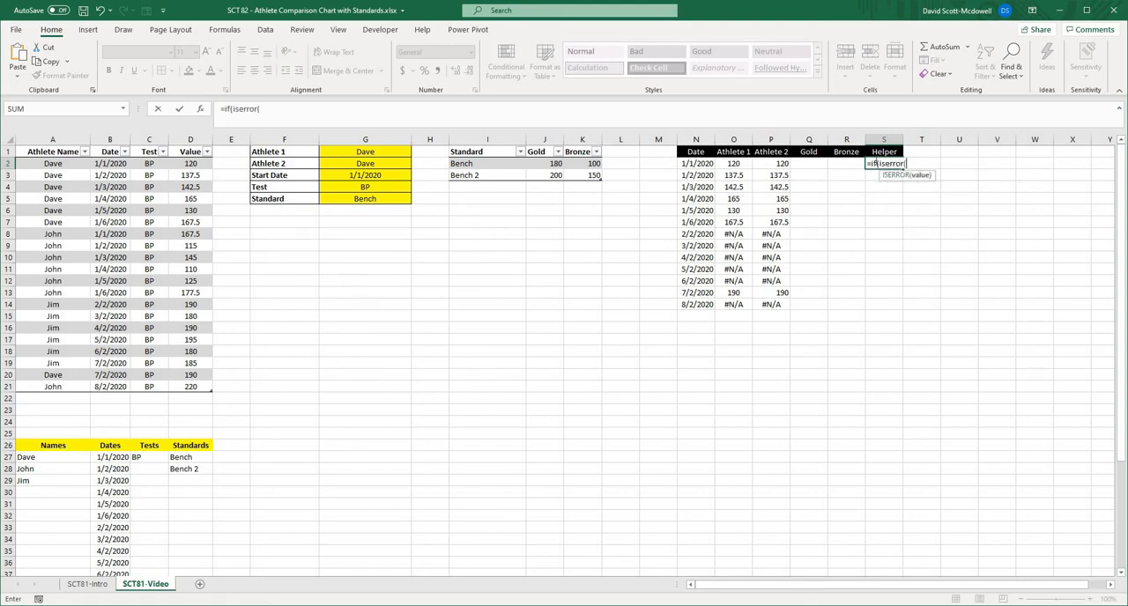
click(736, 163)
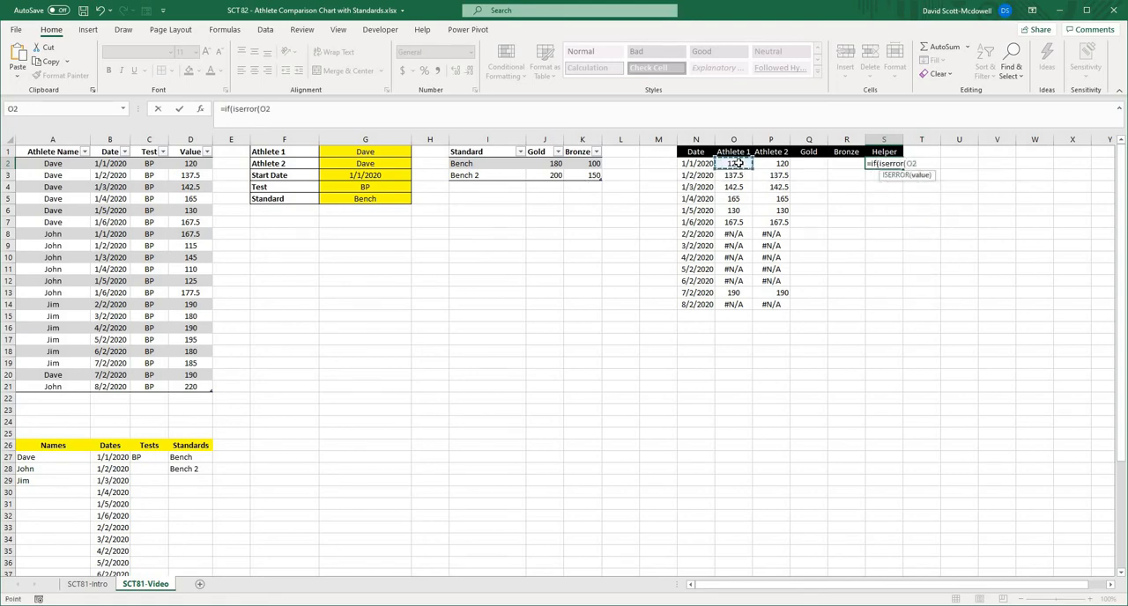
text(#)
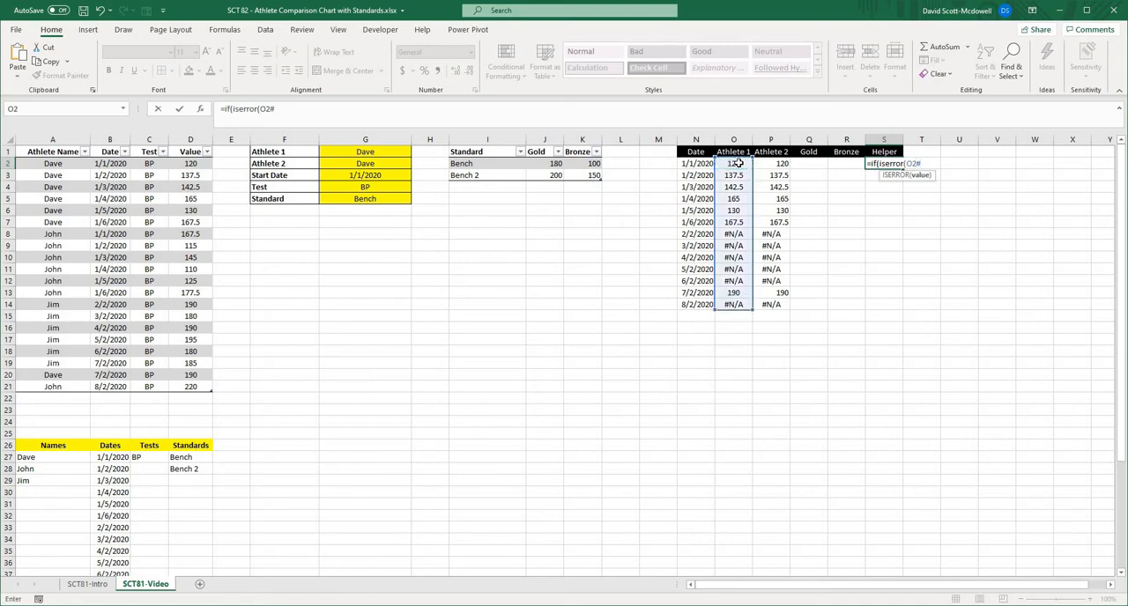
text())
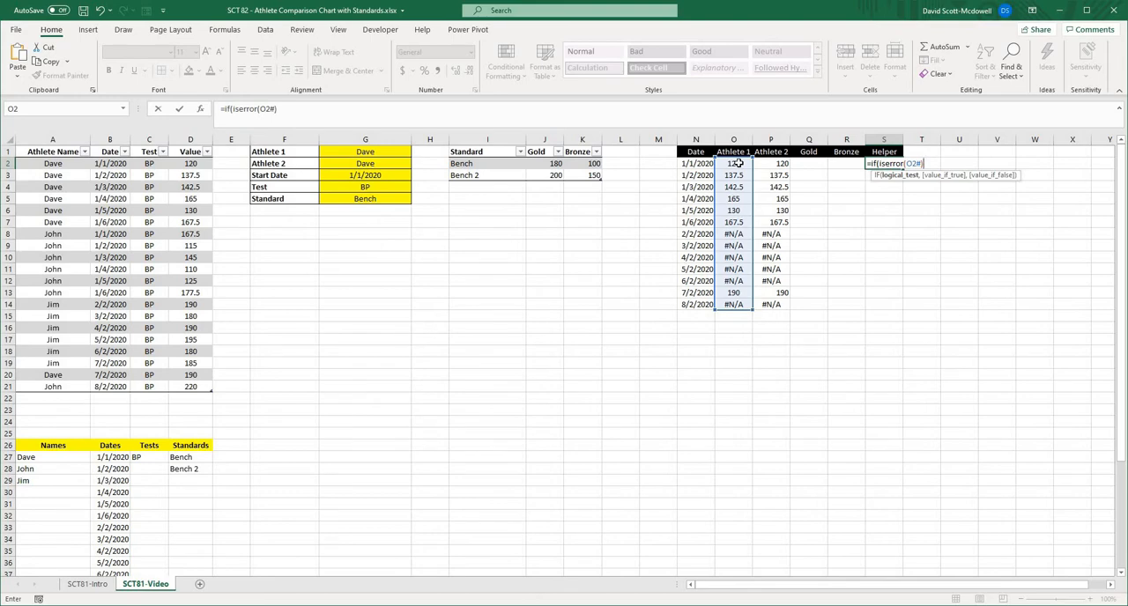
text(=Teu)
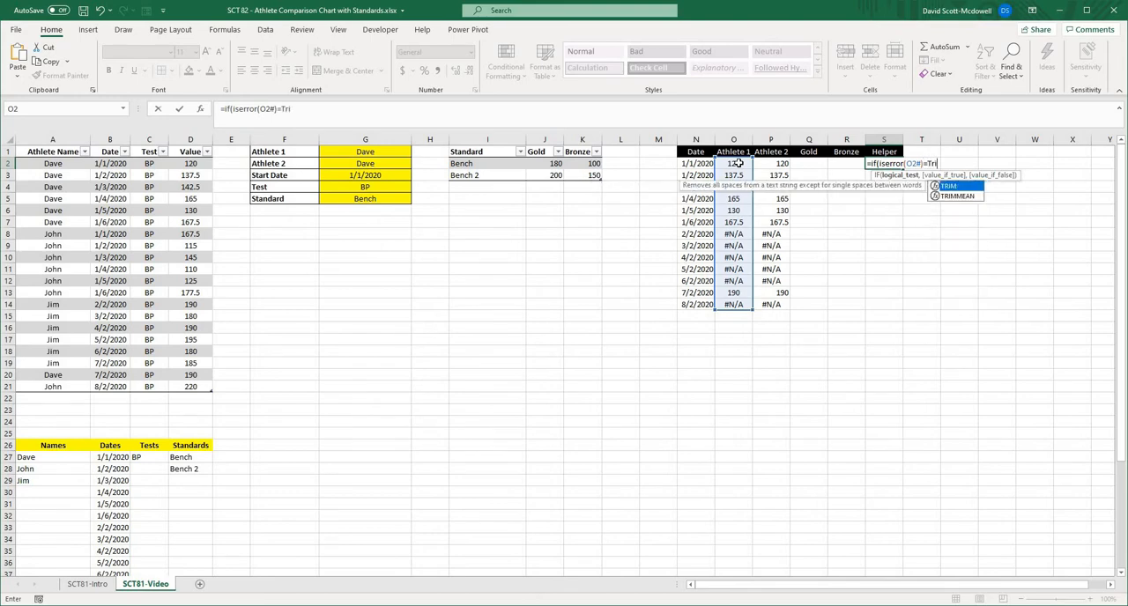
key(BackSpace)
key(BackSpace)
text(rue)
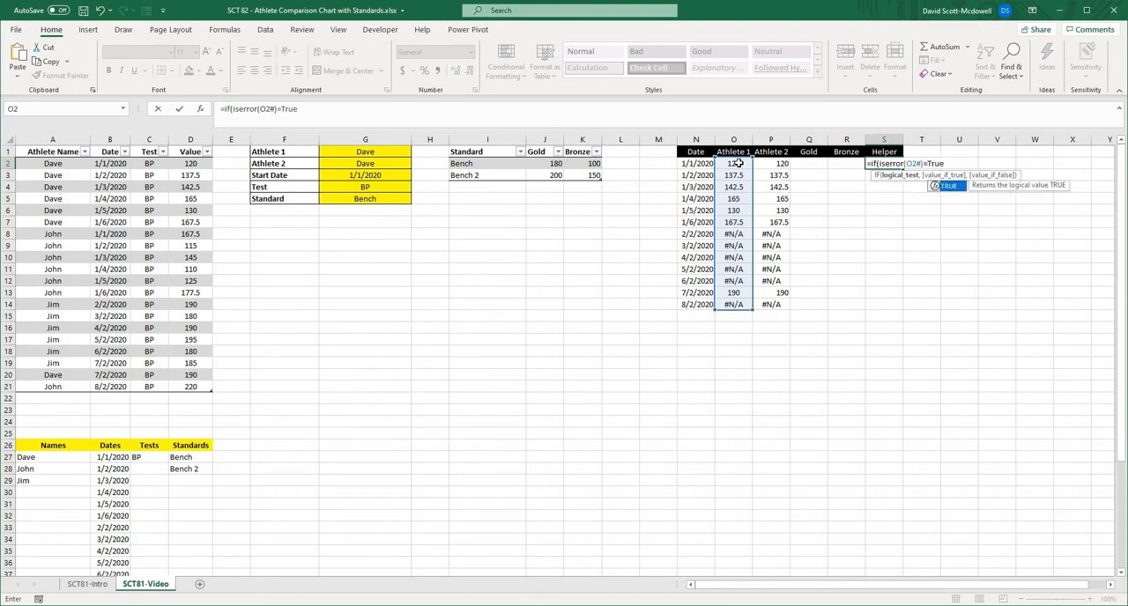
text(,)
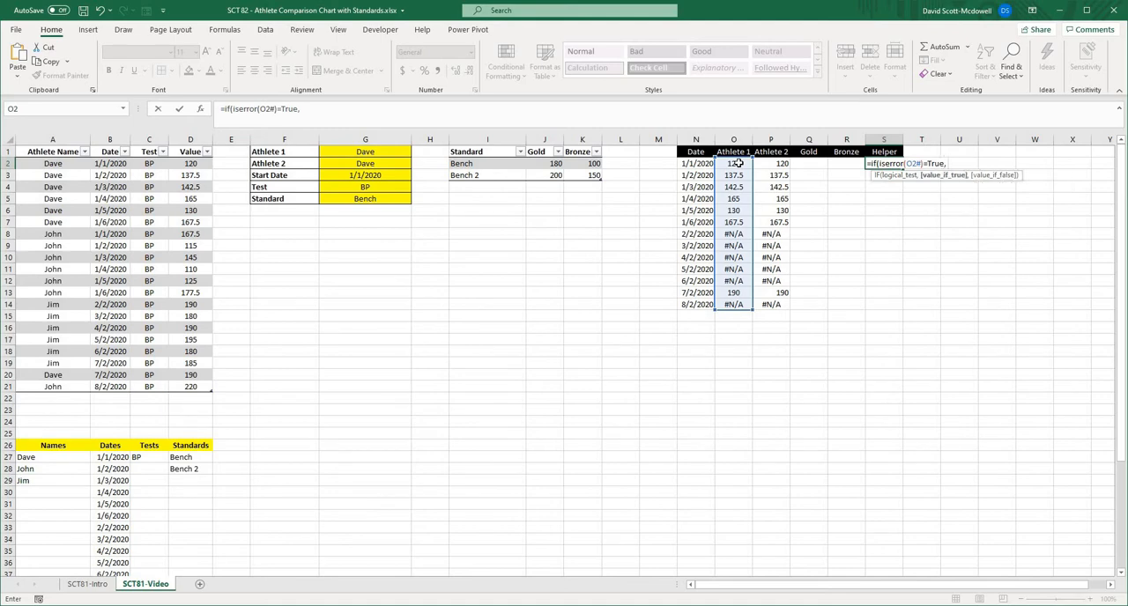
text( of))
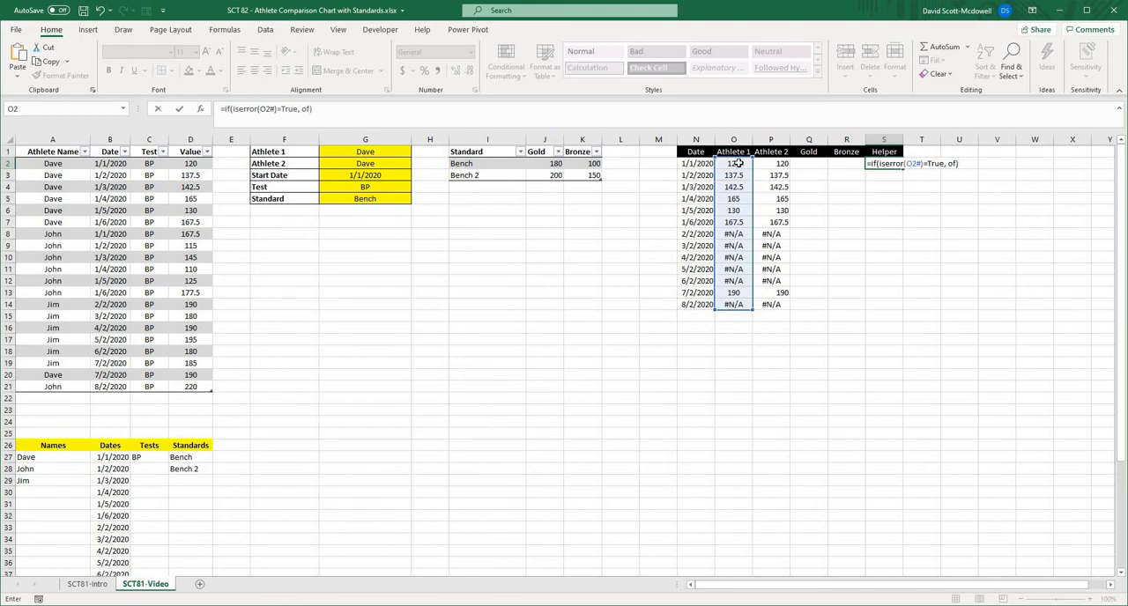
- Nest a second IF as the true result of the S2 formula, testing ISERROR(P2#) = True
key(BackSpace)
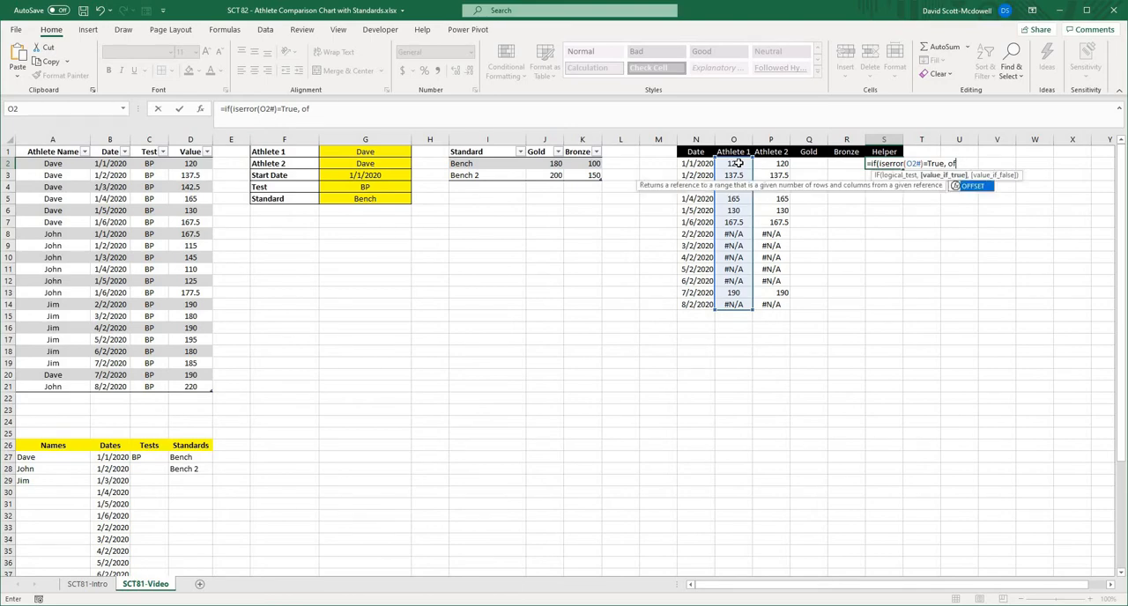
key(BackSpace)
key(BackSpace)
text(if()
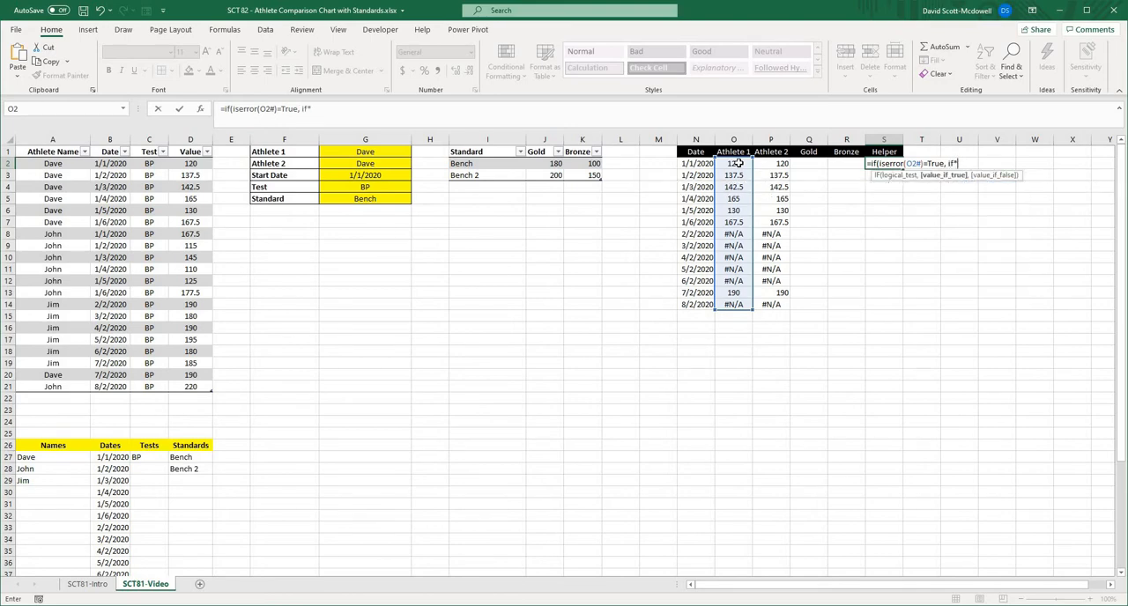
text(P)
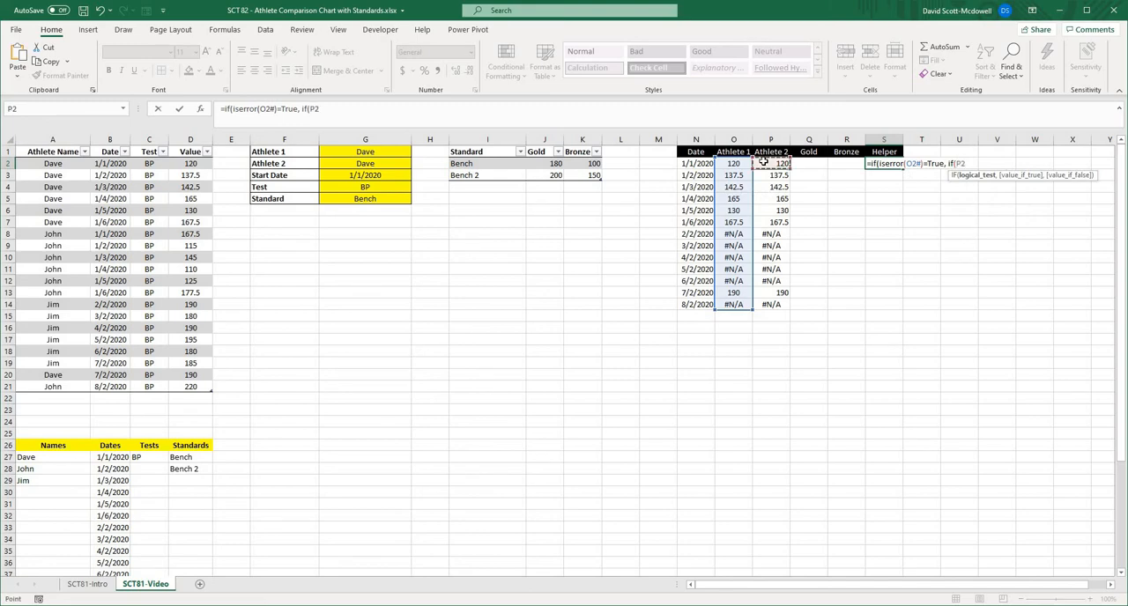
key(BackSpace)
text(iserror()
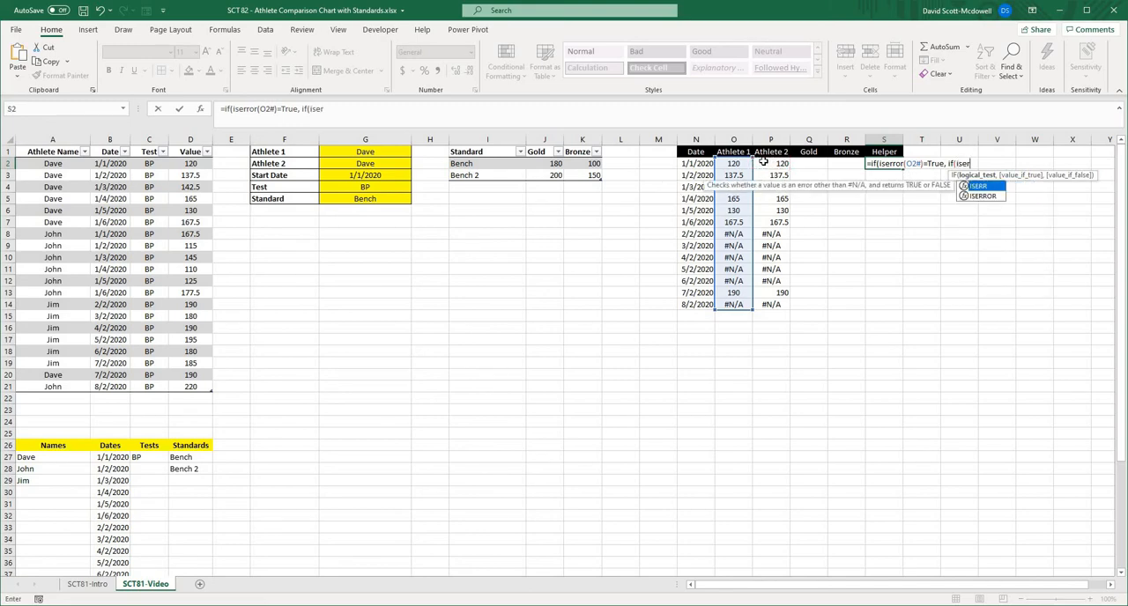
click(763, 163)
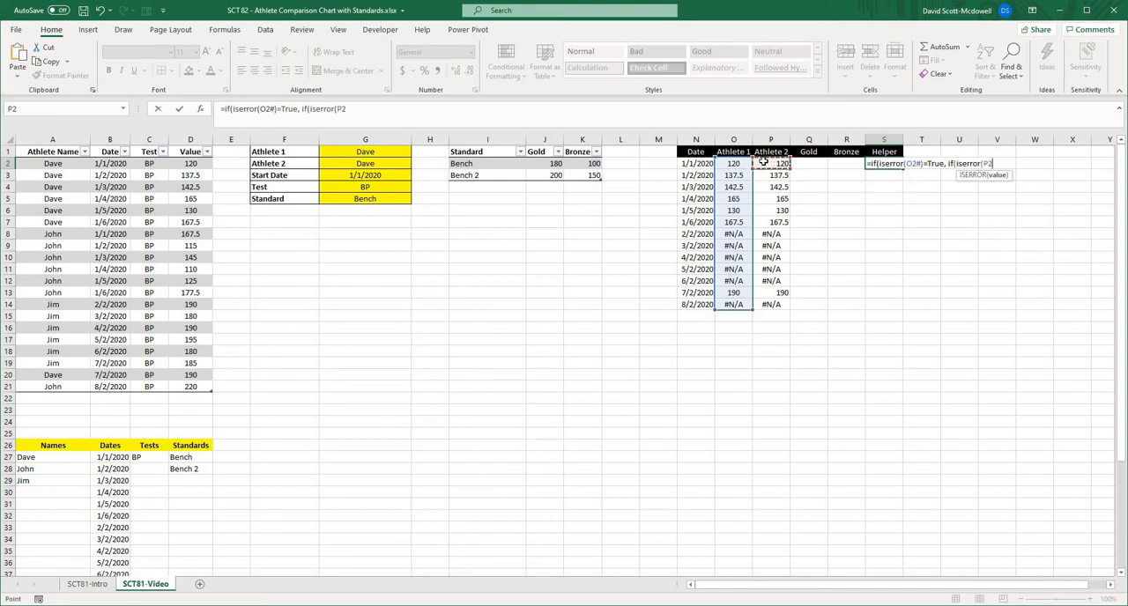
text(#))
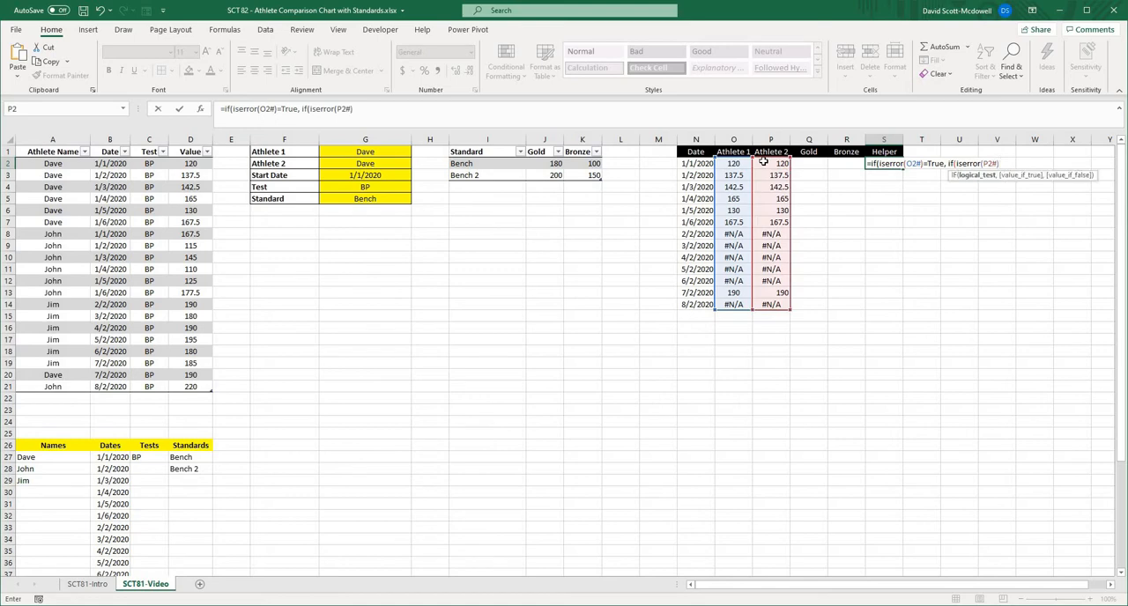
text( = Trie)
key(BackSpace)
key(BackSpace)
text(ue)
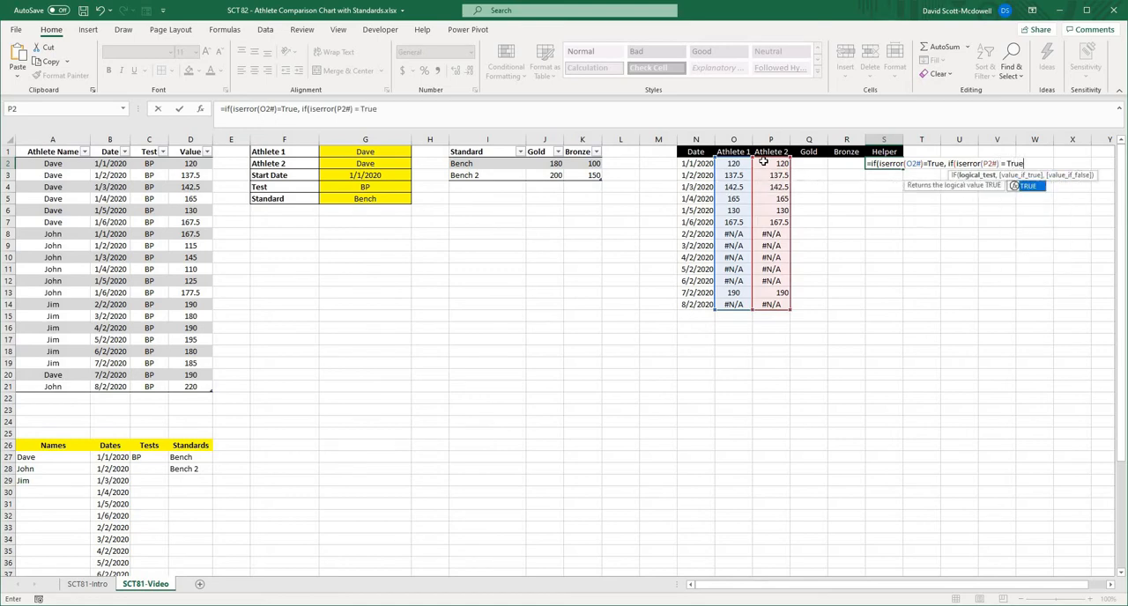
text(,)
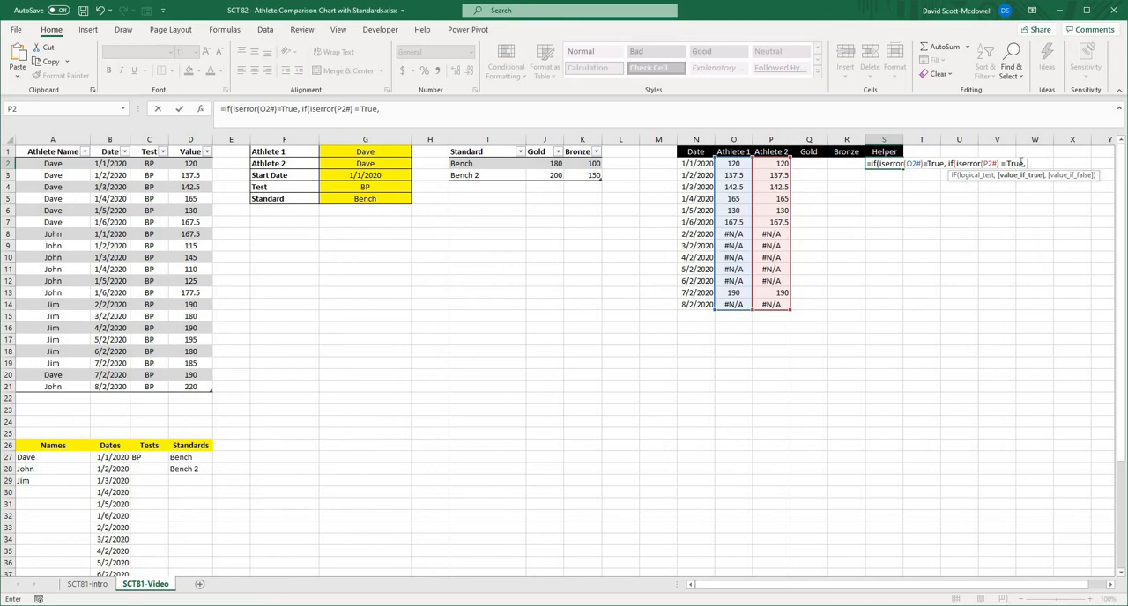
- Complete the S2 formula with NA() when both athlete values are errors and 1 for both other outcomes
text(na)
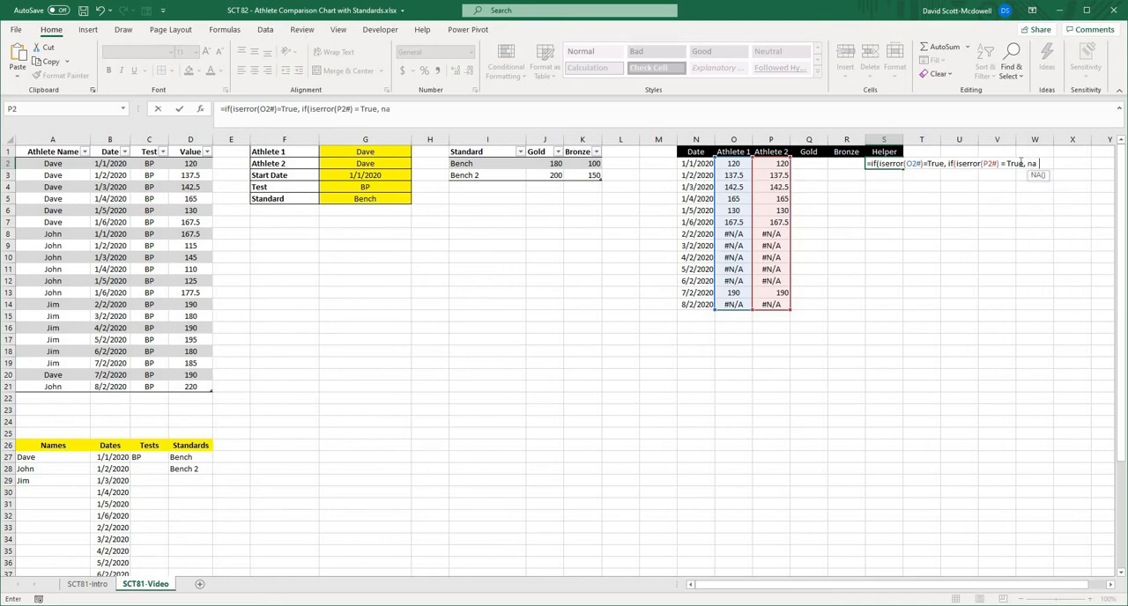
text((),)
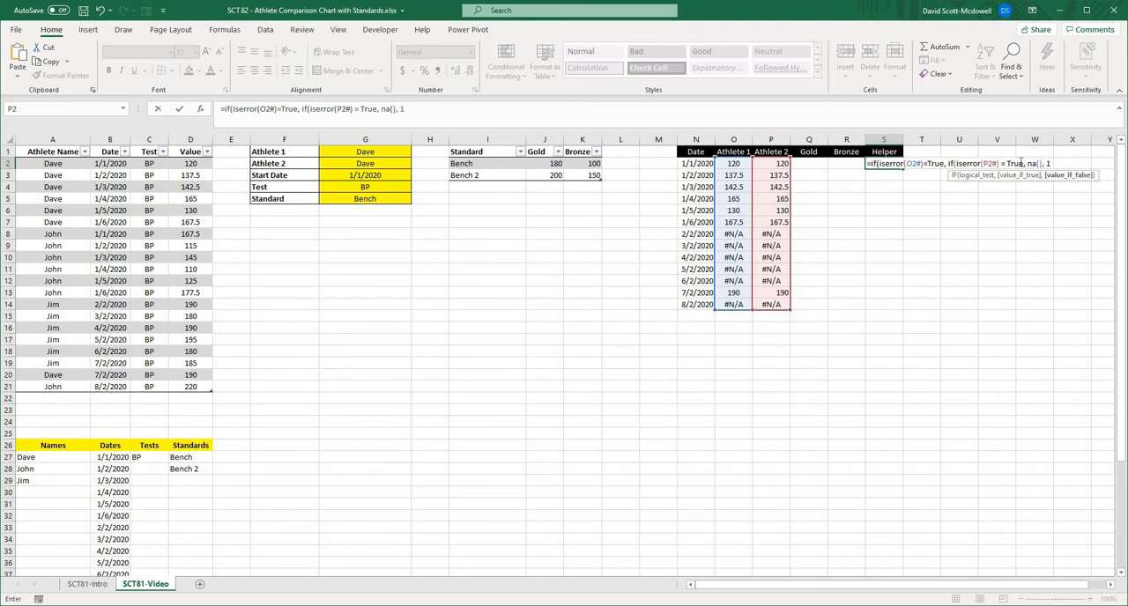
text( 1))
text(,)
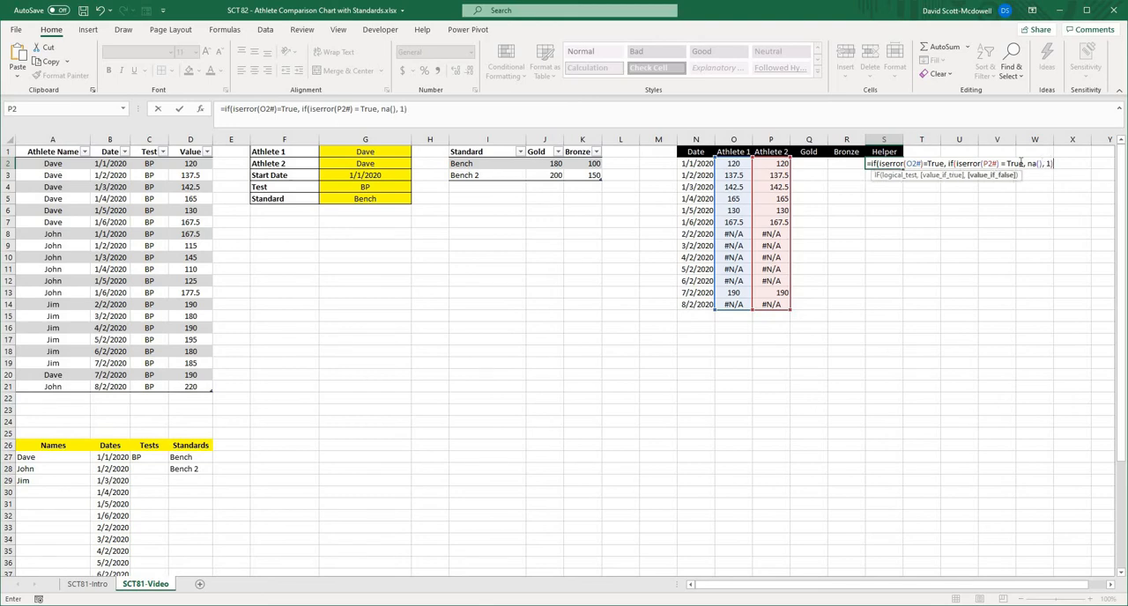
text( 1))
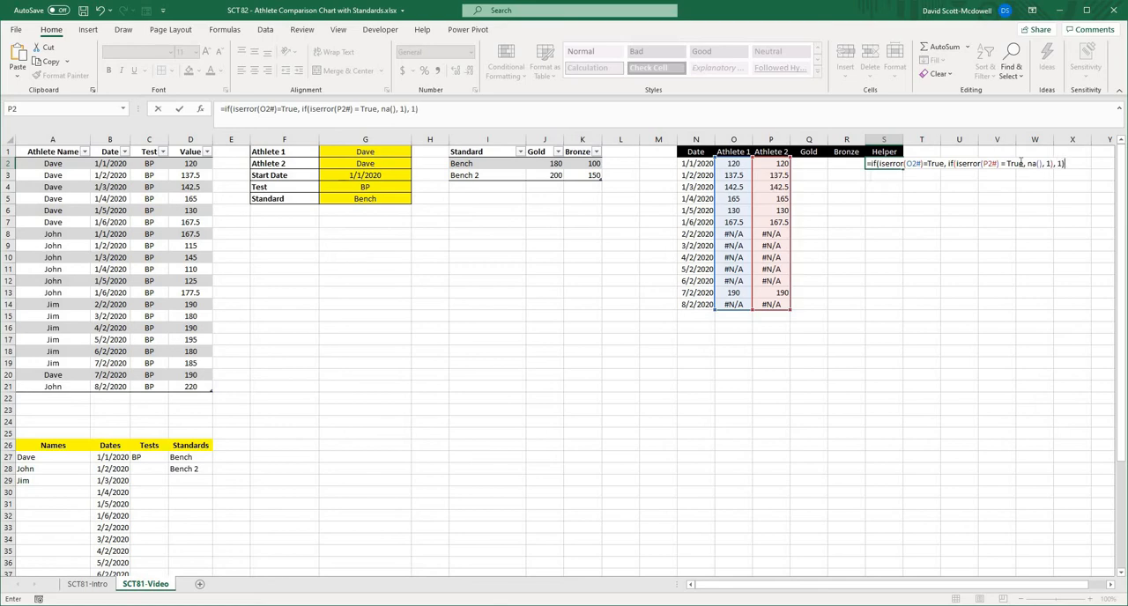
key(Return)
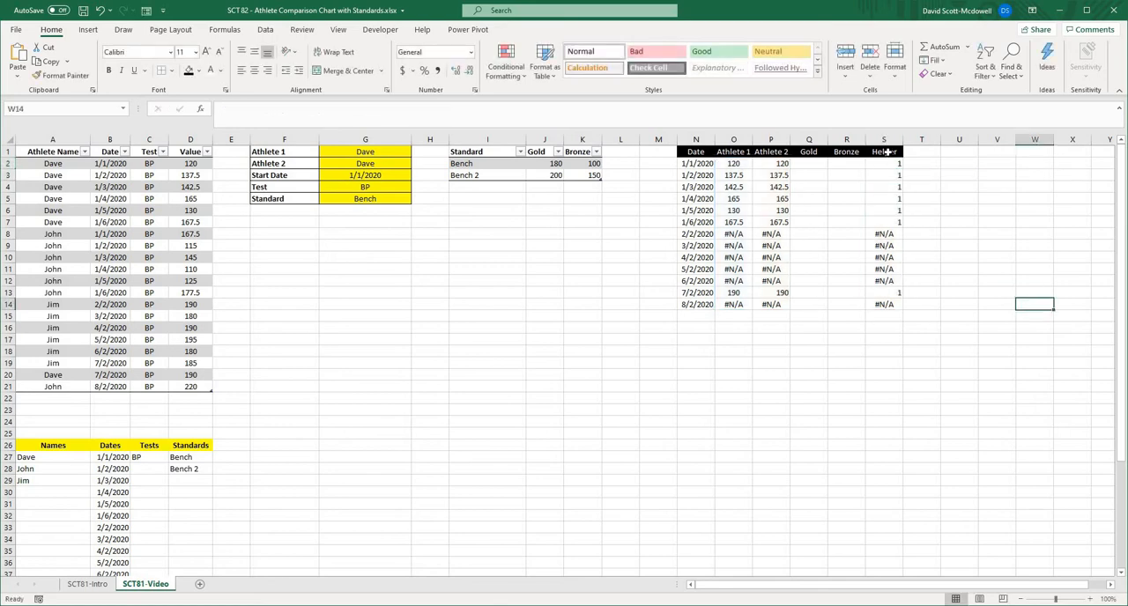
- Centre the Helper column values in S2:S14
drag(886, 164, 884, 304)
click(253, 69)
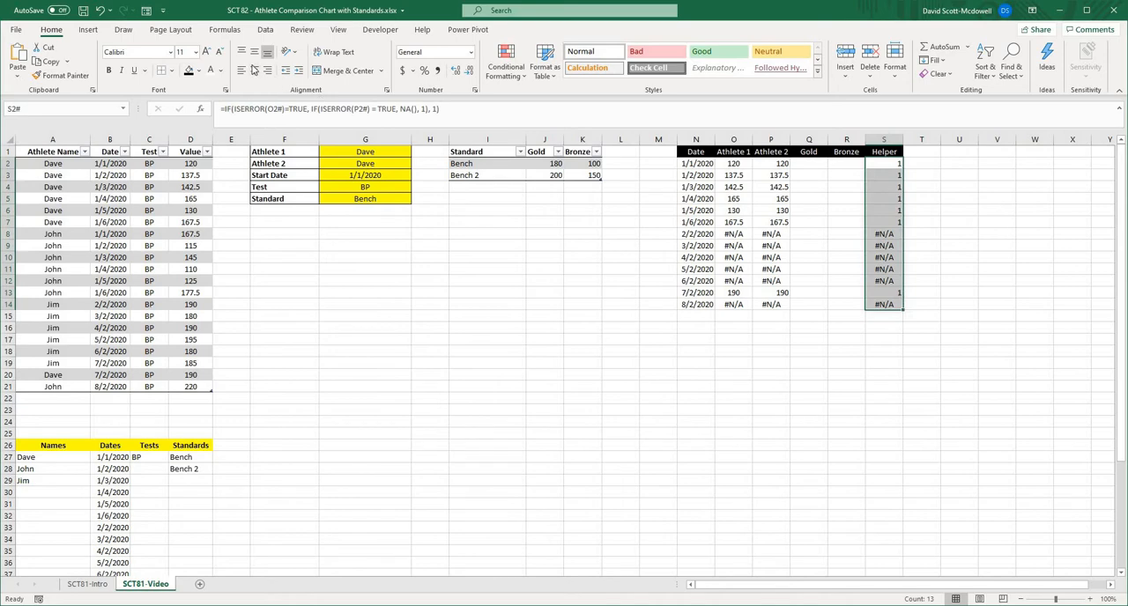
click(969, 231)
click(896, 235)
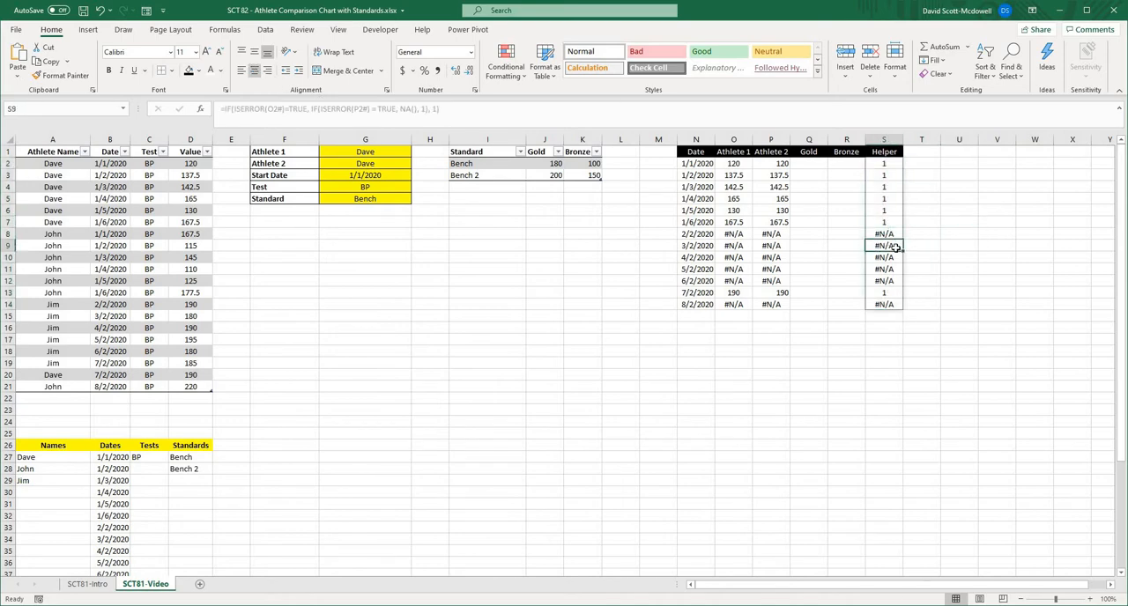
- Examine the Helper results in column S against the Athlete 1 and Athlete 2 values in the same rows
click(893, 165)
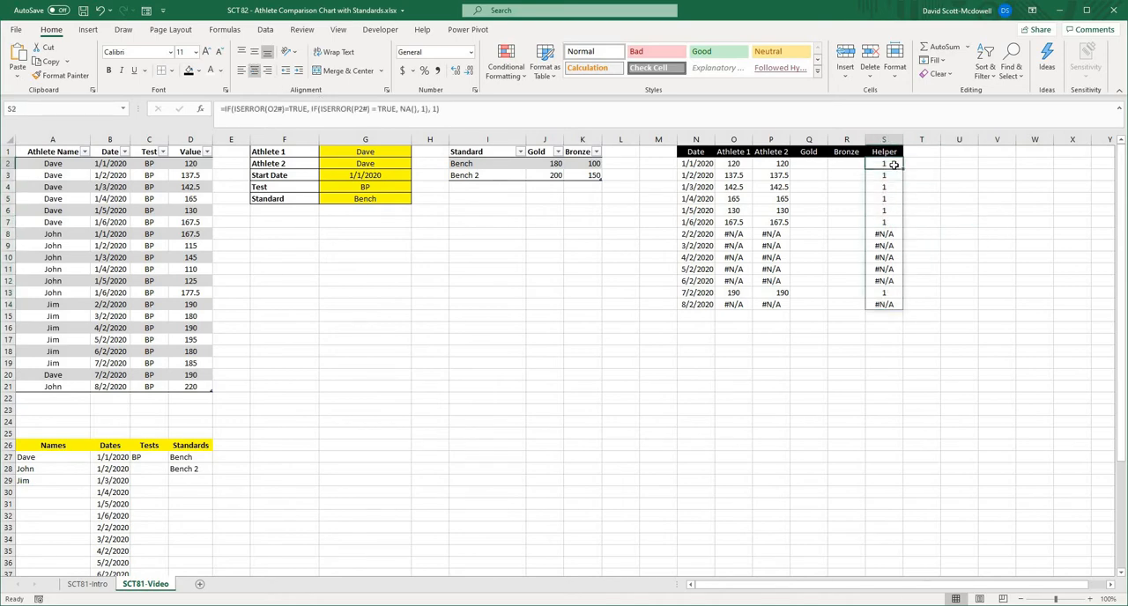
click(886, 292)
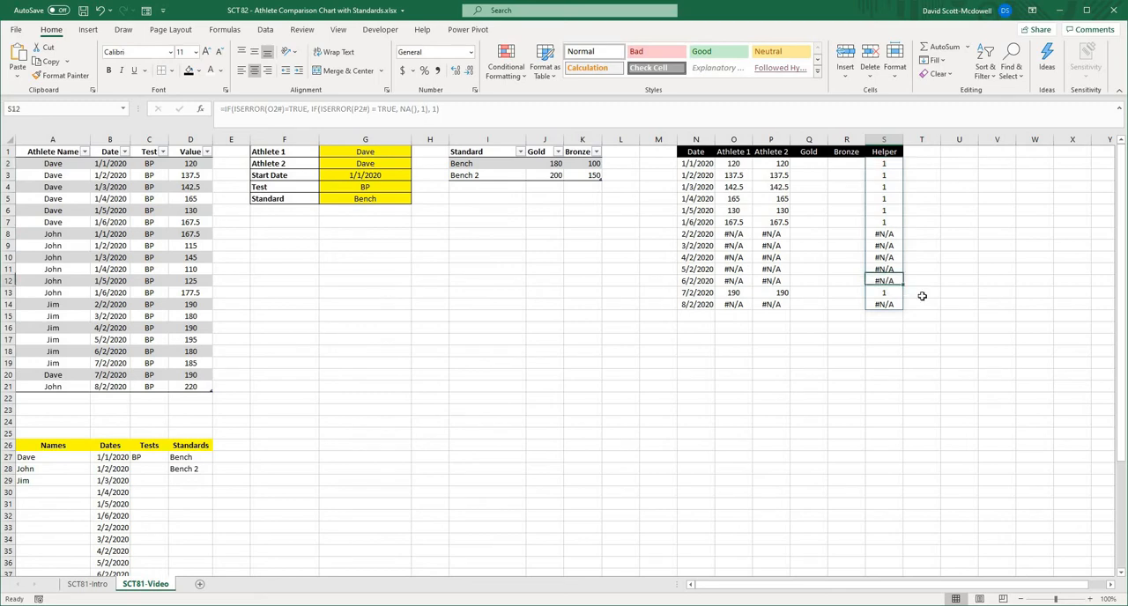
click(954, 313)
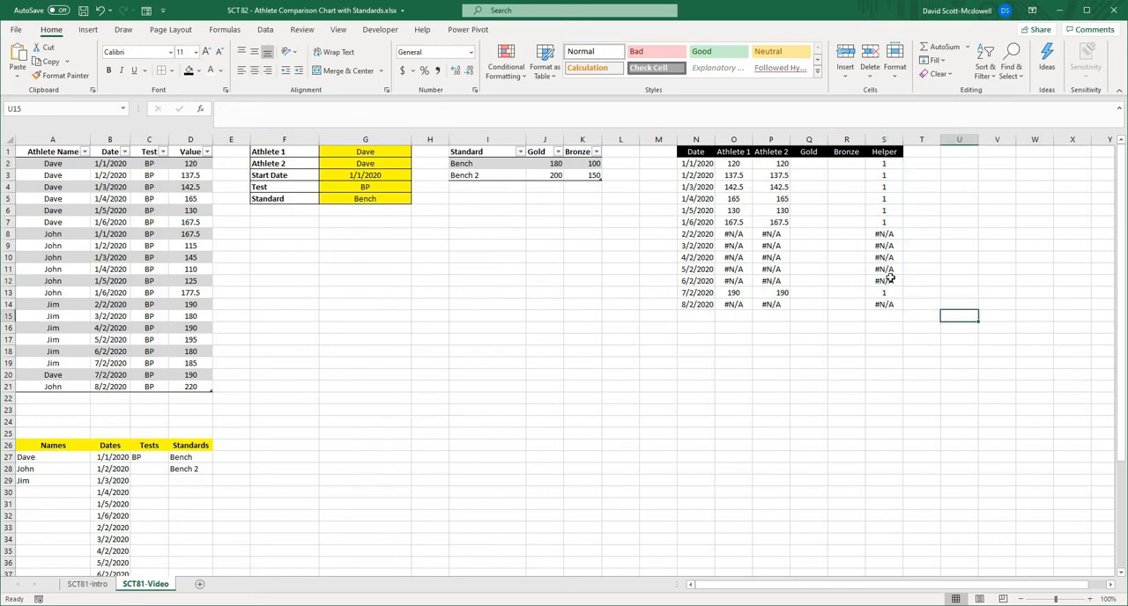
click(886, 165)
key(ctrl+shift+Down)
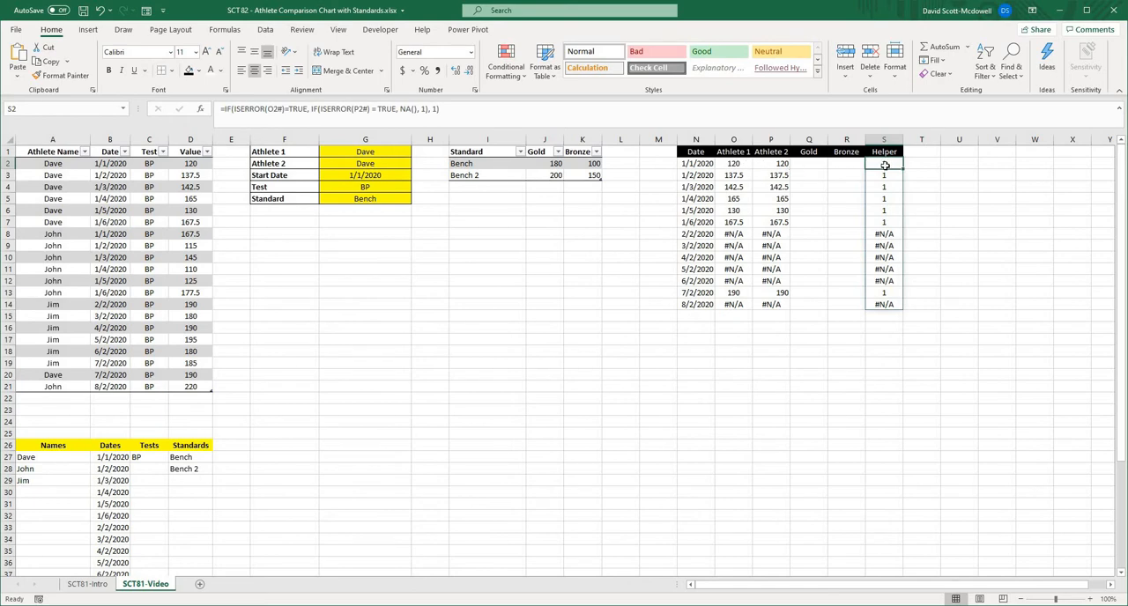
click(897, 215)
click(894, 236)
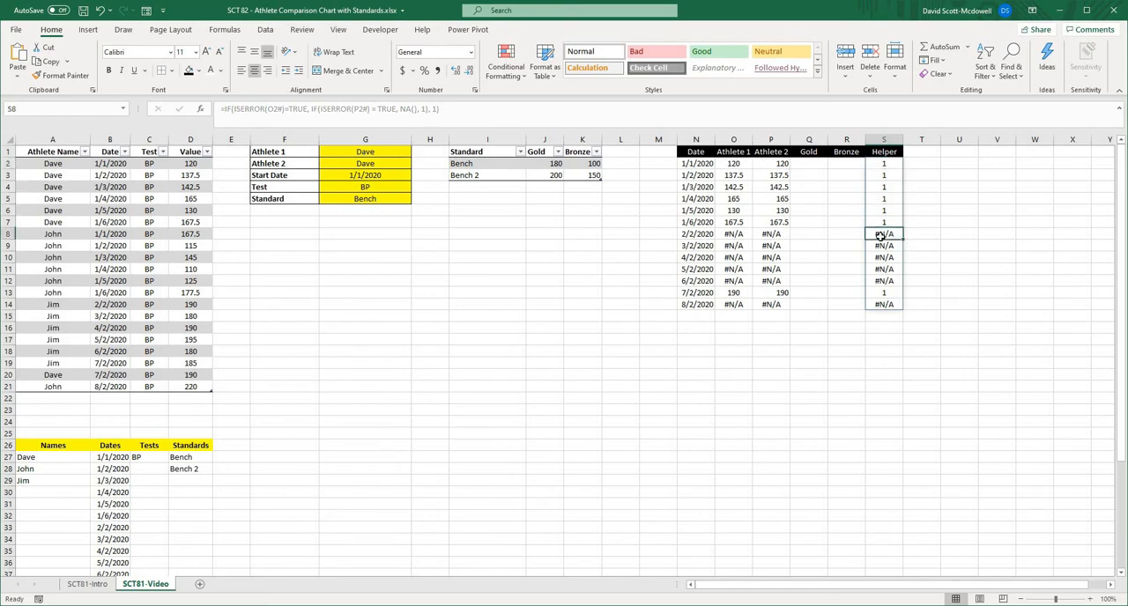
drag(740, 237, 808, 234)
click(876, 237)
click(994, 235)
click(900, 237)
click(951, 247)
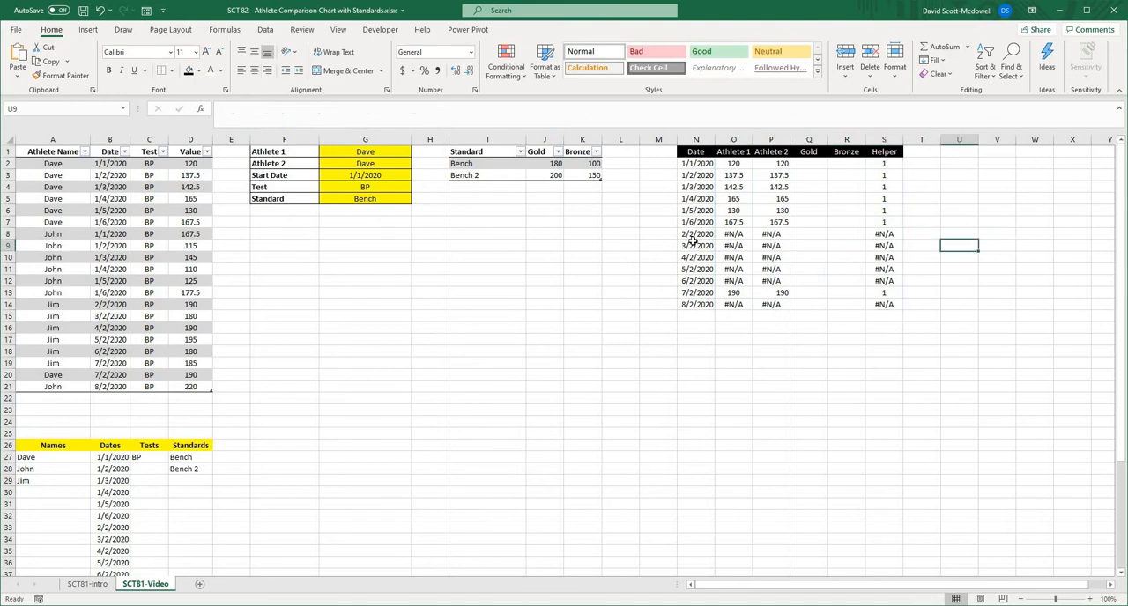
- Choose the third listed athlete as Athlete 2 in G2 and check the resulting values in P8:P13
click(381, 164)
click(416, 164)
click(401, 189)
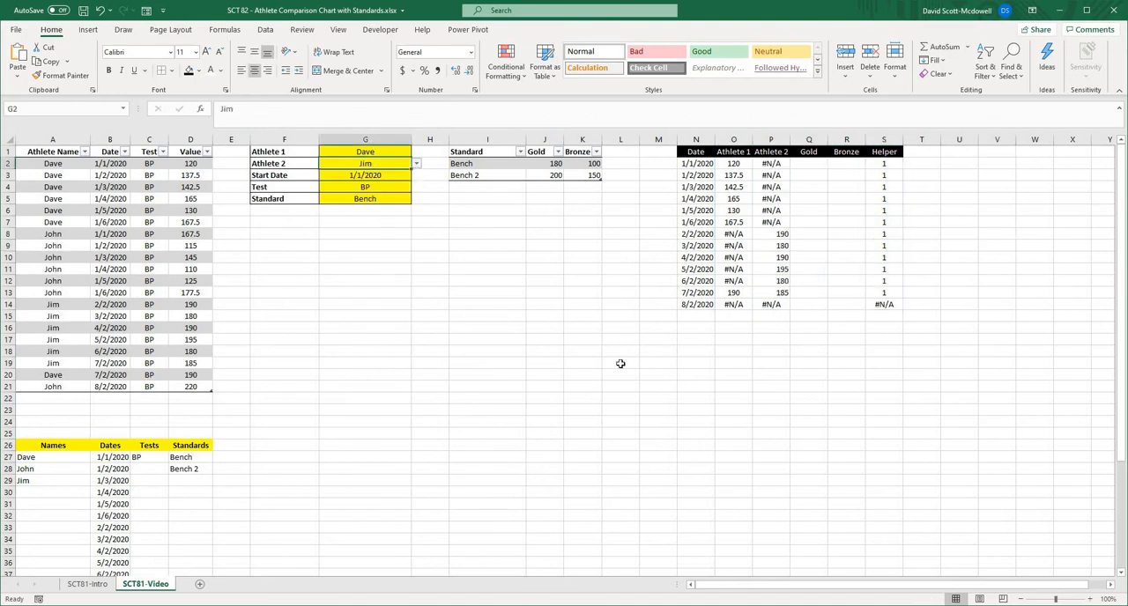
click(922, 307)
click(773, 237)
drag(771, 283, 772, 294)
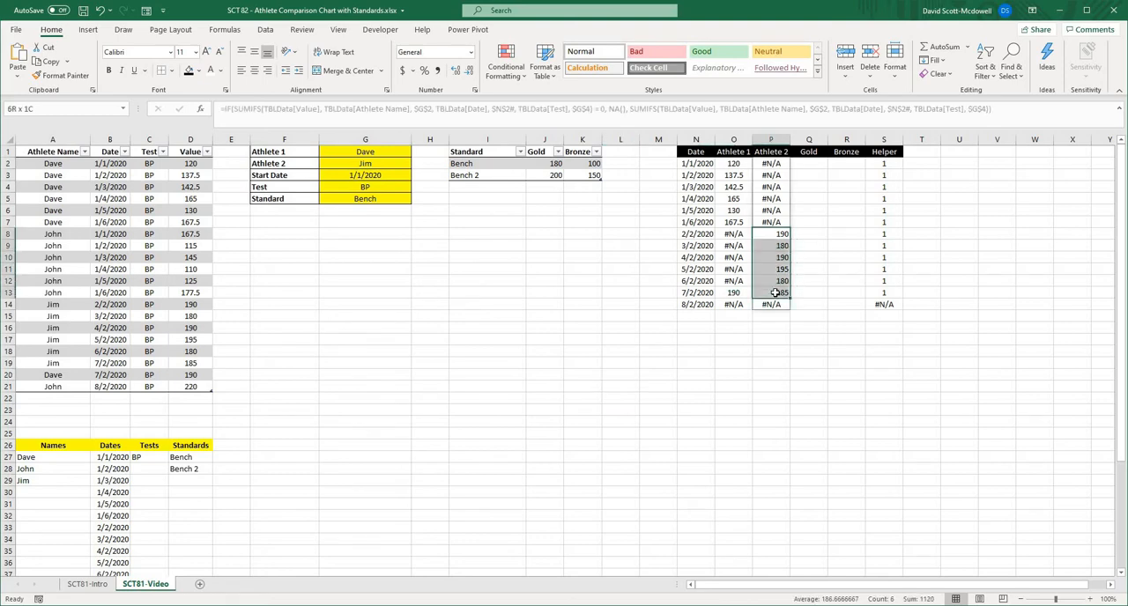
- Compare the Helper values in S2:S13 with the Athlete 1 and Athlete 2 results in the same rows
click(775, 339)
click(733, 189)
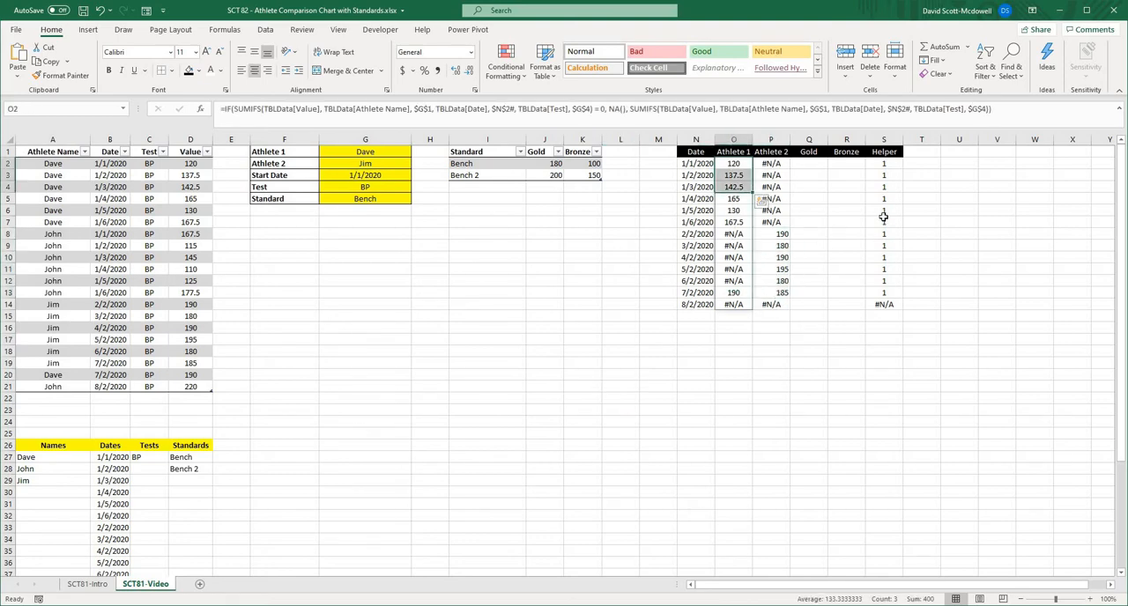
drag(884, 164, 884, 292)
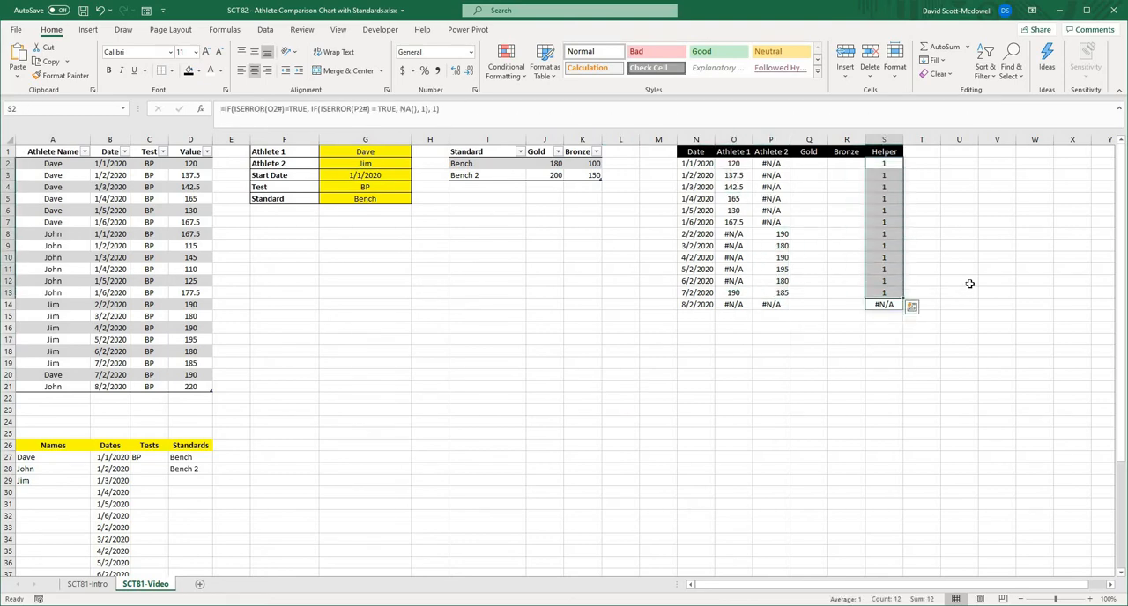
- Centre the values across the athlete, Gold, Bronze and Helper columns in O2:S14
click(968, 285)
click(758, 398)
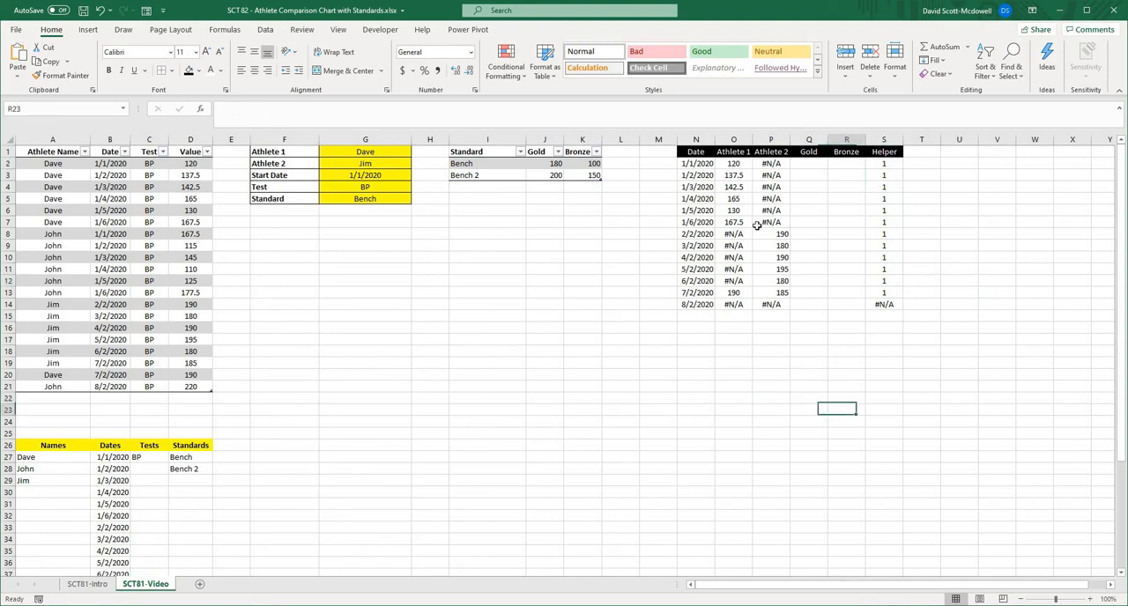
drag(733, 165, 885, 305)
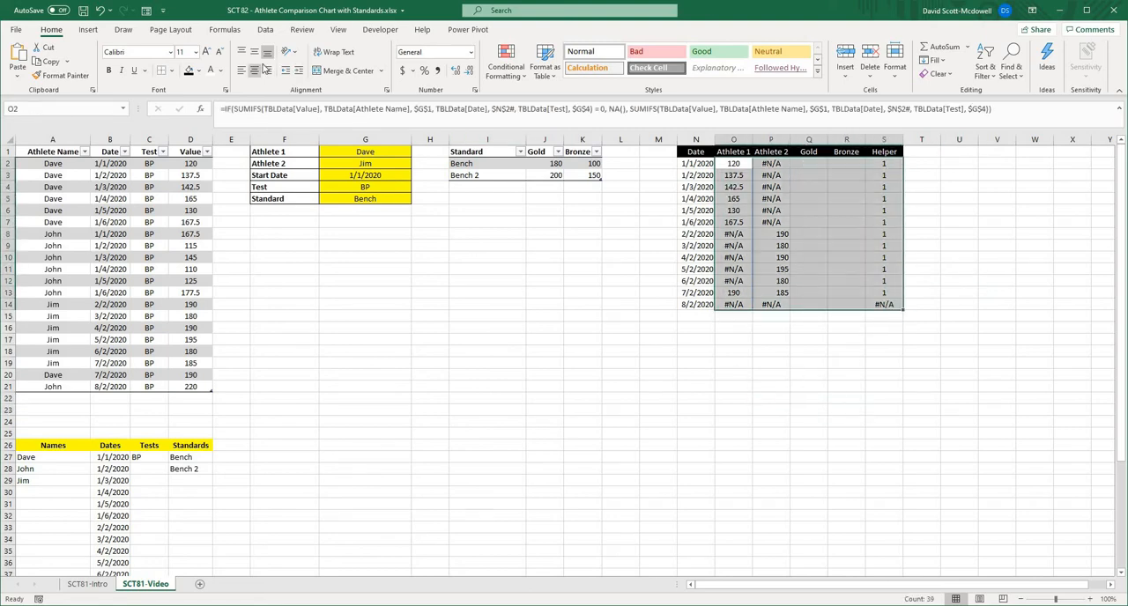
click(877, 363)
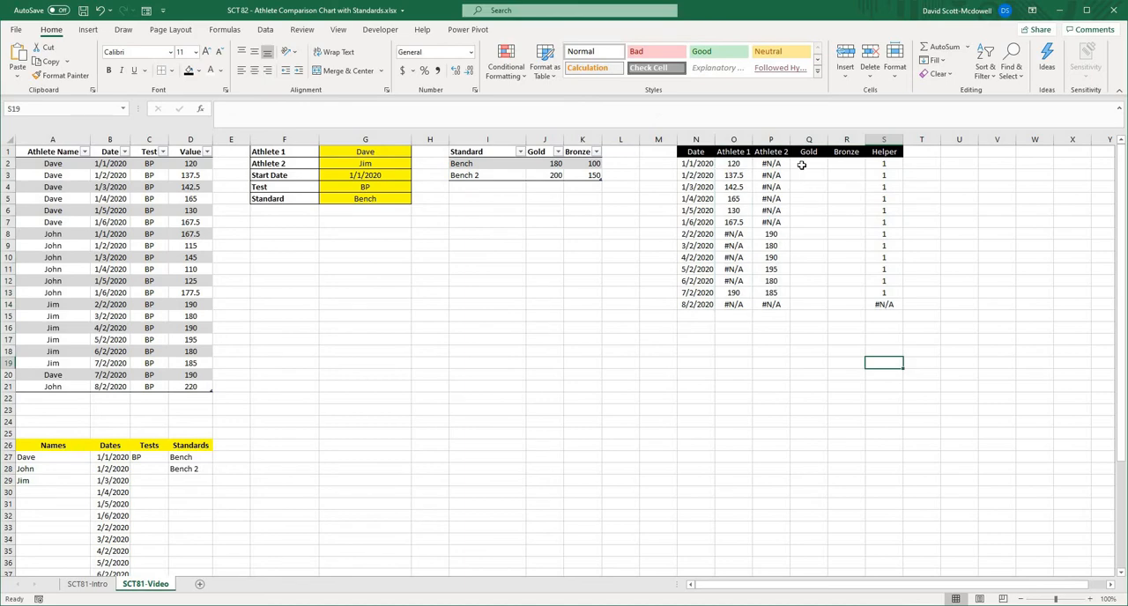
- Start an IF formula in the Gold cell Q2 that tests whether the spilled Helper range S2# equals 1
click(802, 165)
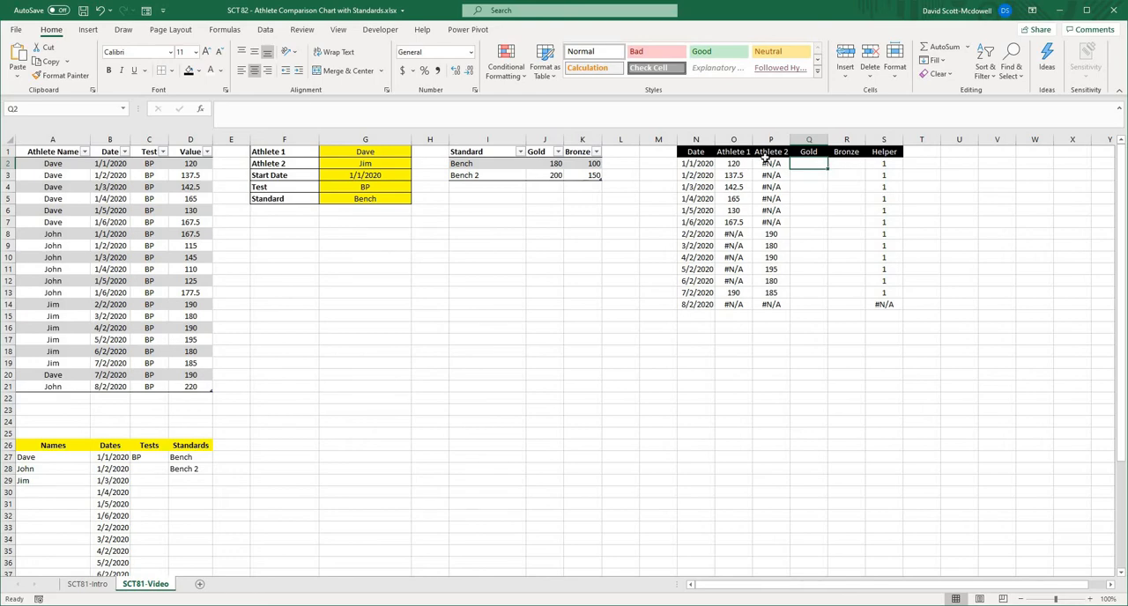
text(=if()
click(884, 164)
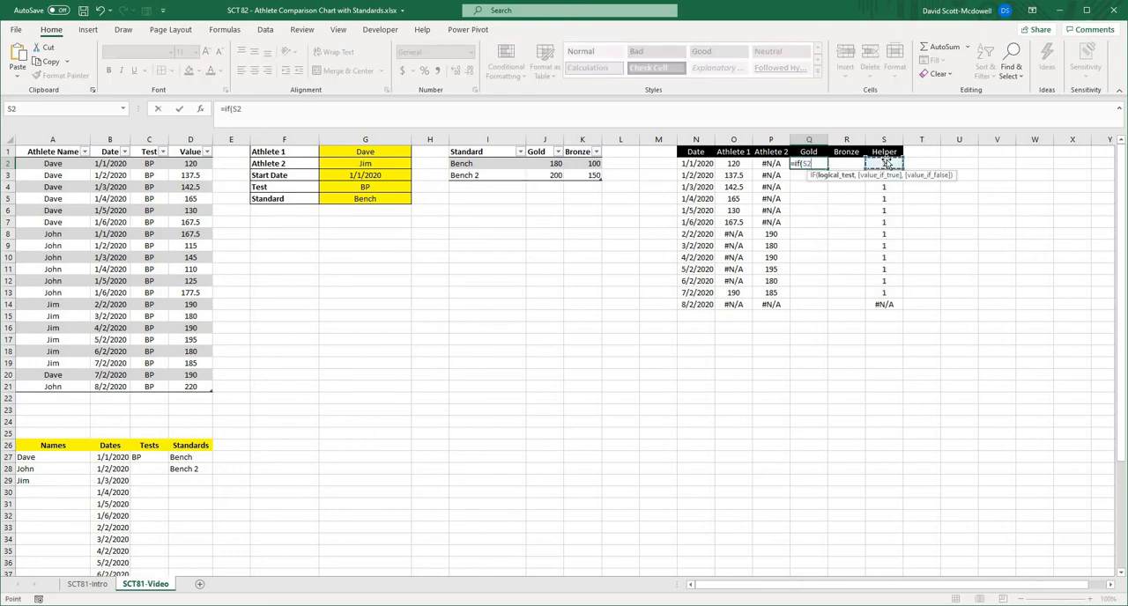
text(#)
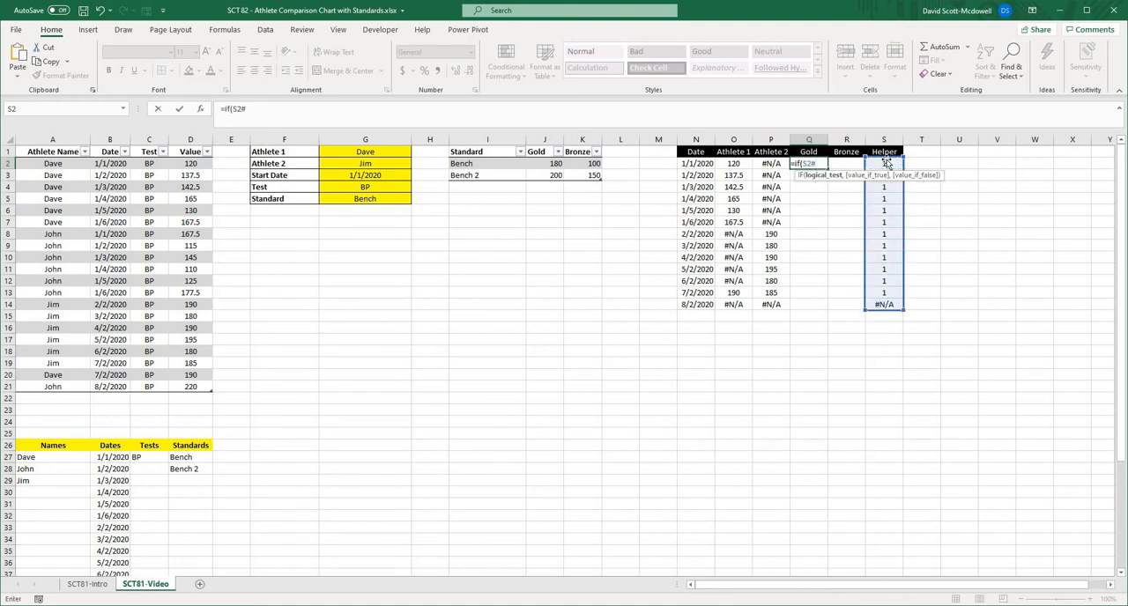
text(=1,)
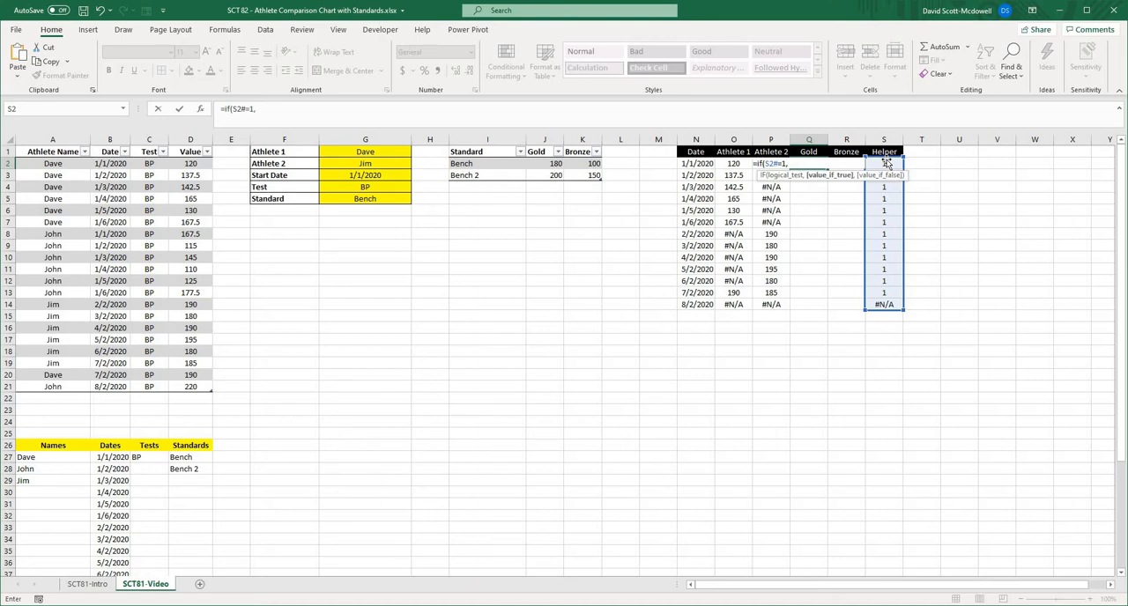
text( vlo)
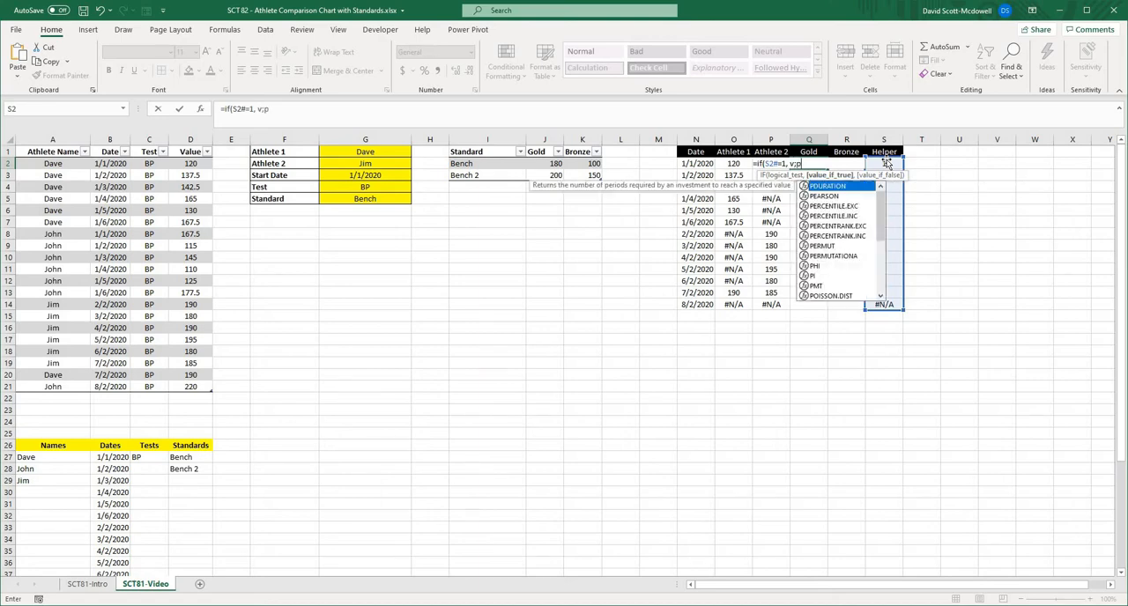
text(okup()
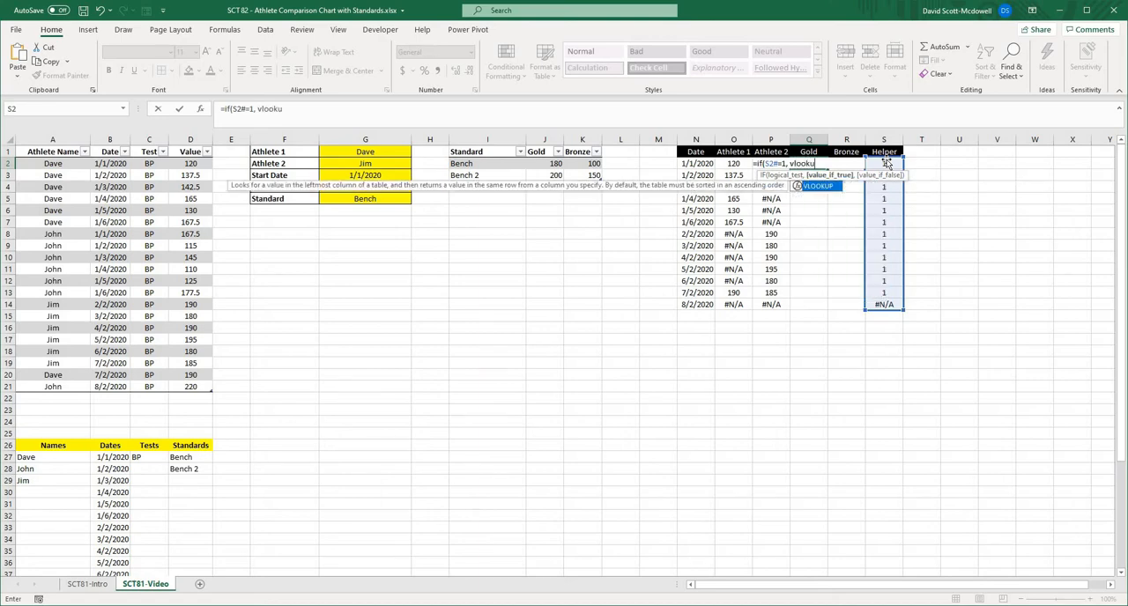
- Complete the Q2 formula with VLOOKUP(G5, TBLStandard, 2) as the true result and leave the false result empty
click(372, 199)
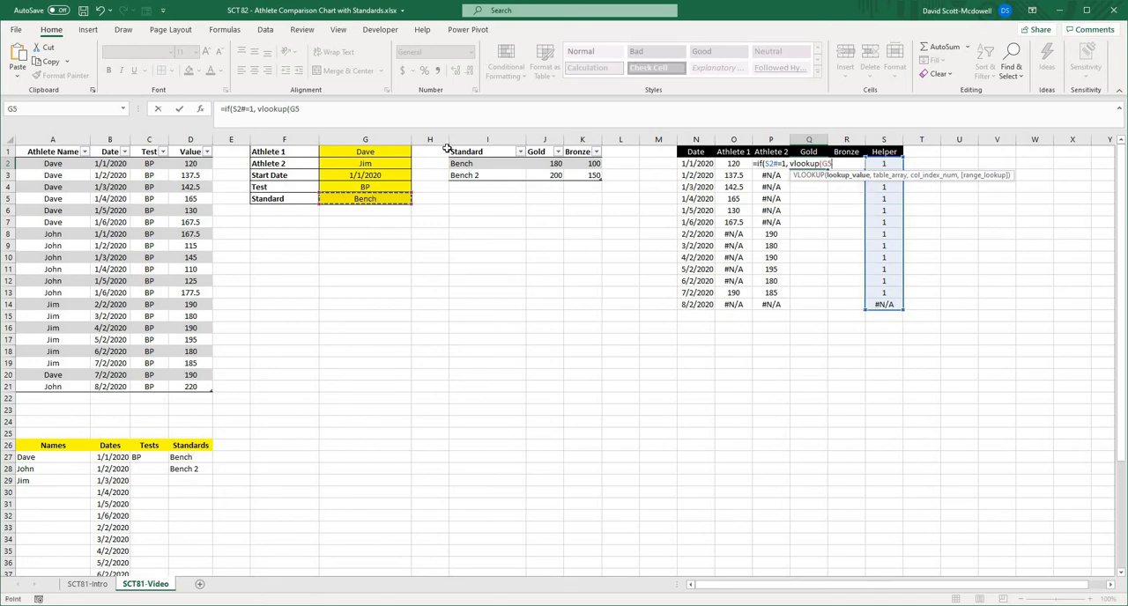
text(,)
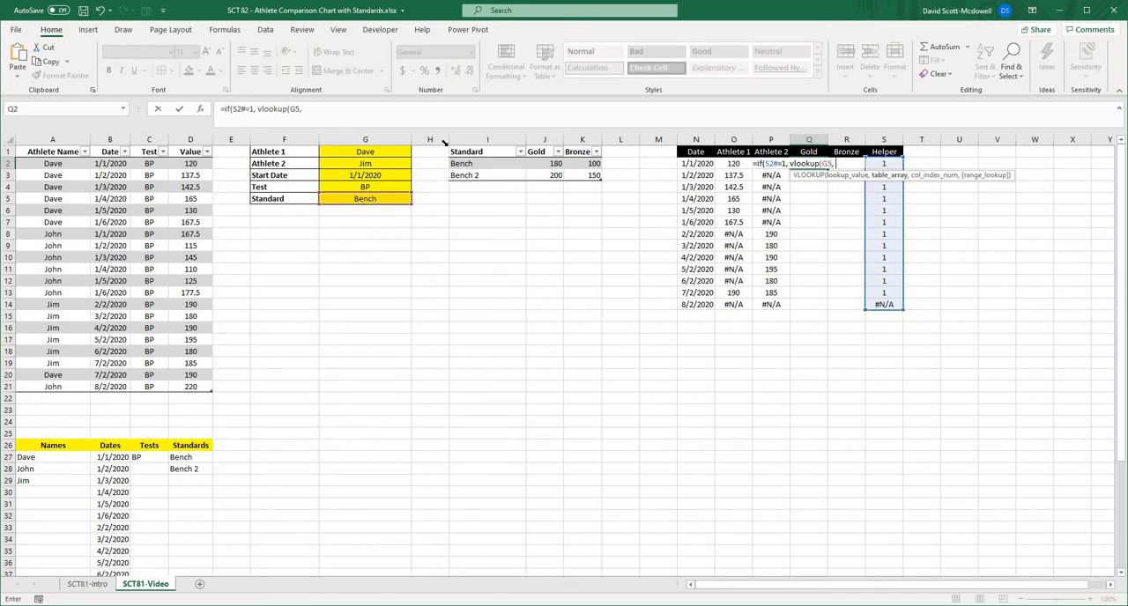
click(445, 143)
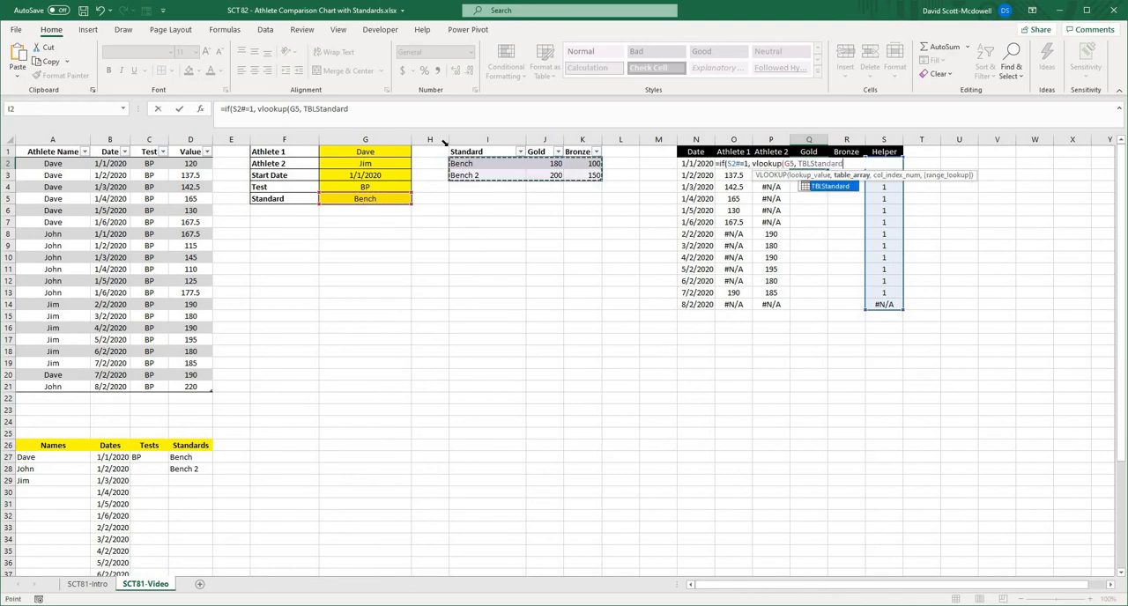
text(,)
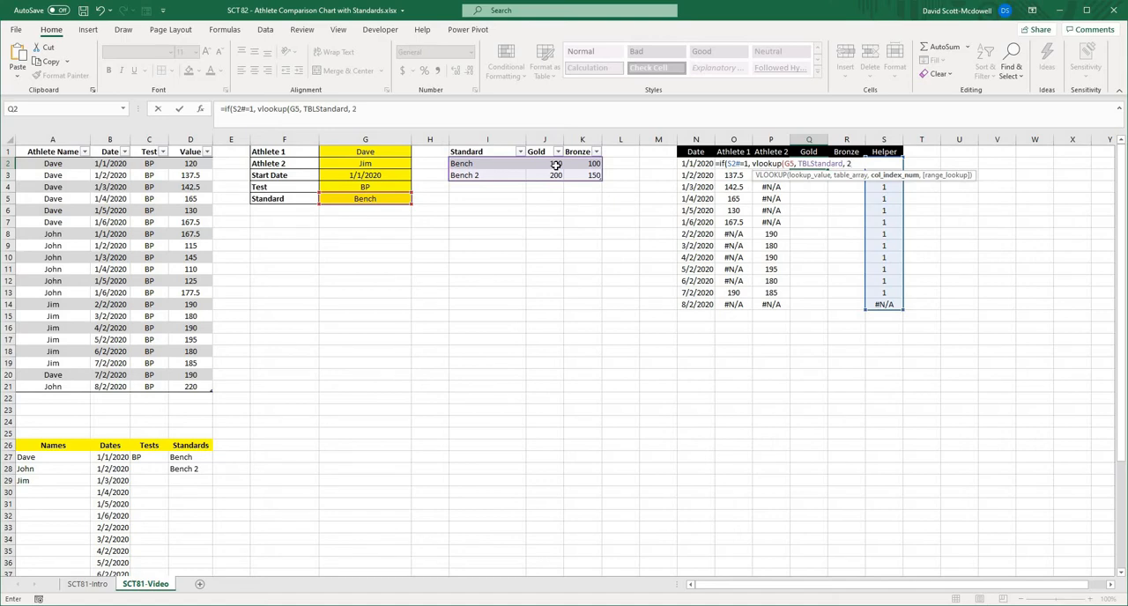
text(2),)
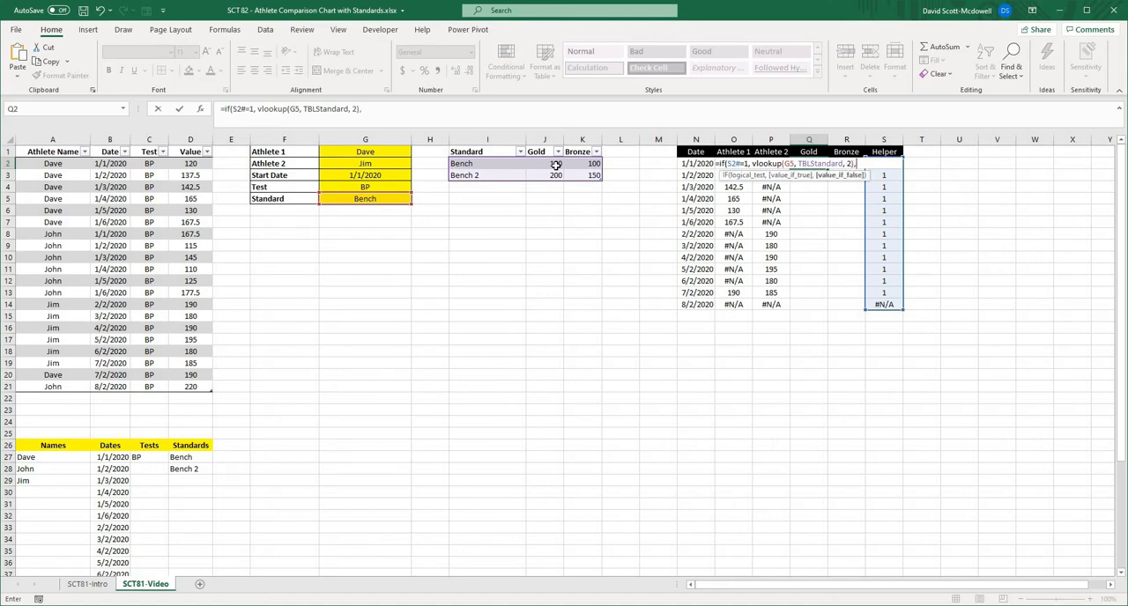
text())
key(Return)
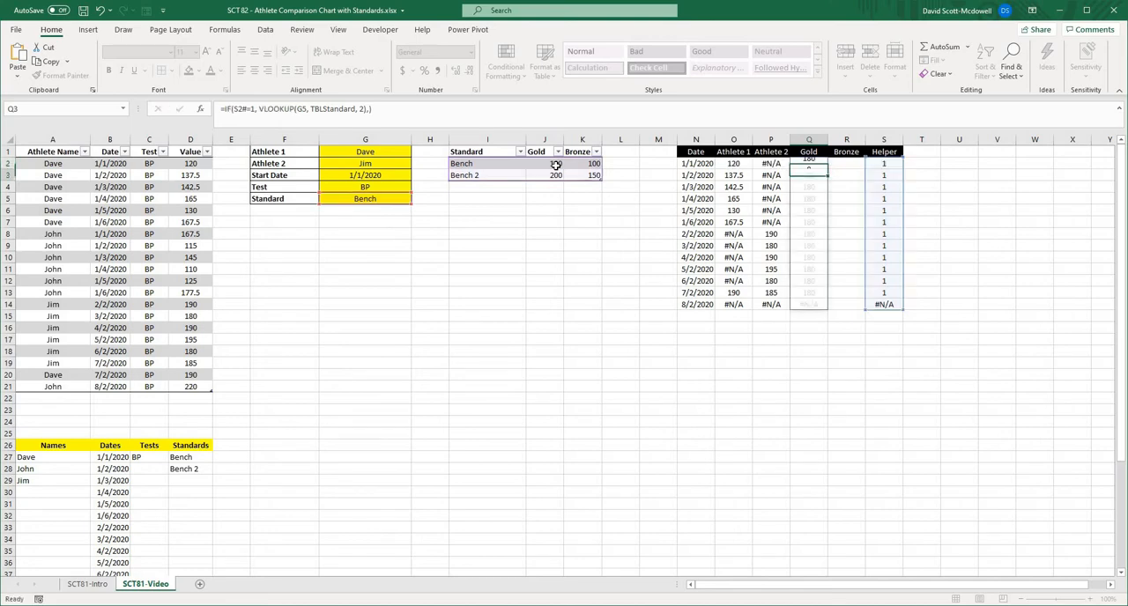
- Check the Gold result in Q2 against the Helper value in S2 and the Bench gold standard in J2
click(1071, 245)
click(807, 166)
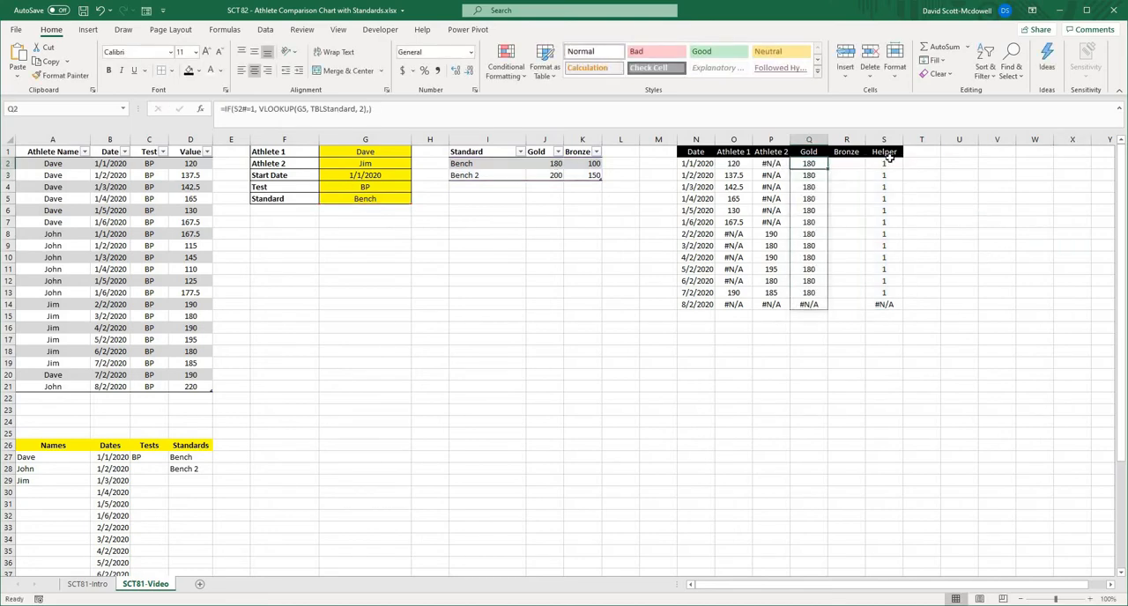
click(886, 163)
click(837, 165)
click(553, 164)
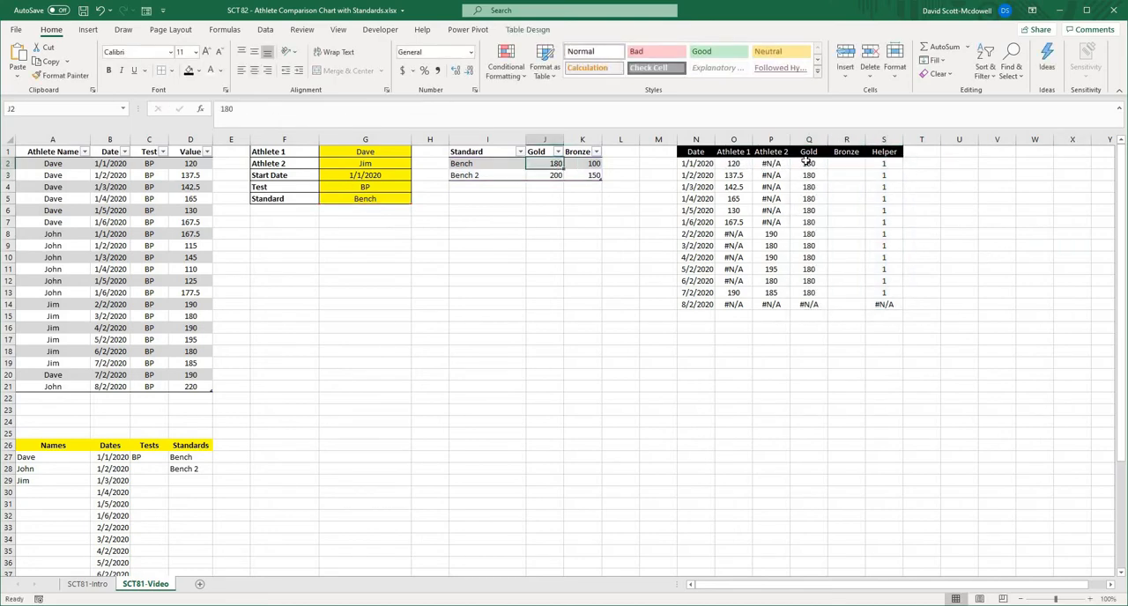
- Copy the Gold formula from Q2 into the Bronze cell R2 and set its VLOOKUP column index to 3
click(807, 164)
drag(373, 109, 187, 102)
key(ctrl+c)
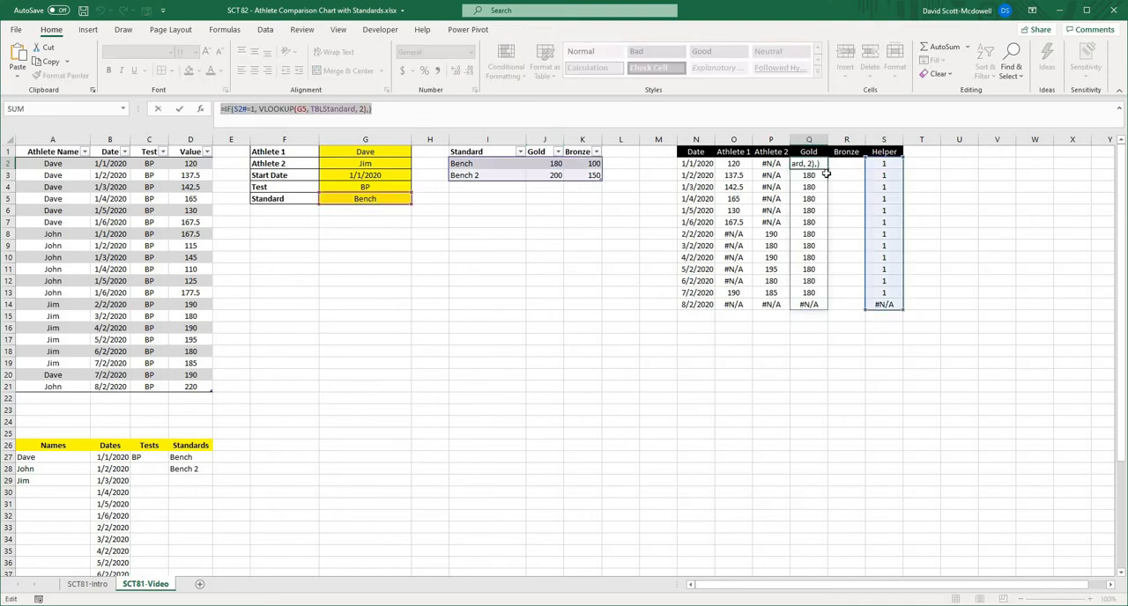
key(Escape)
click(843, 165)
click(356, 104)
key(ctrl+v)
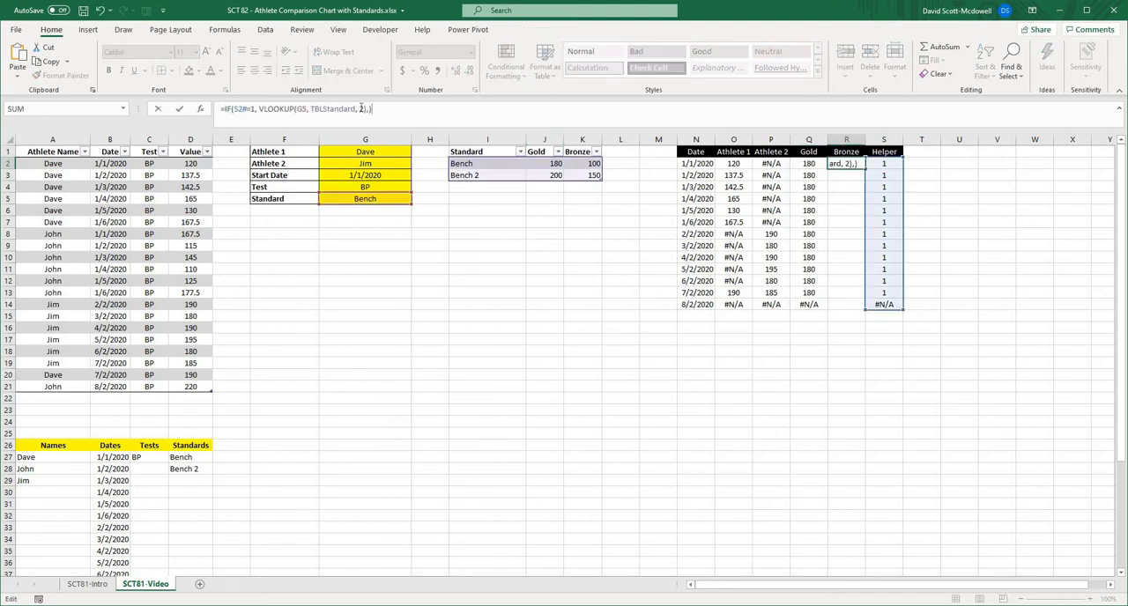
double_click(361, 109)
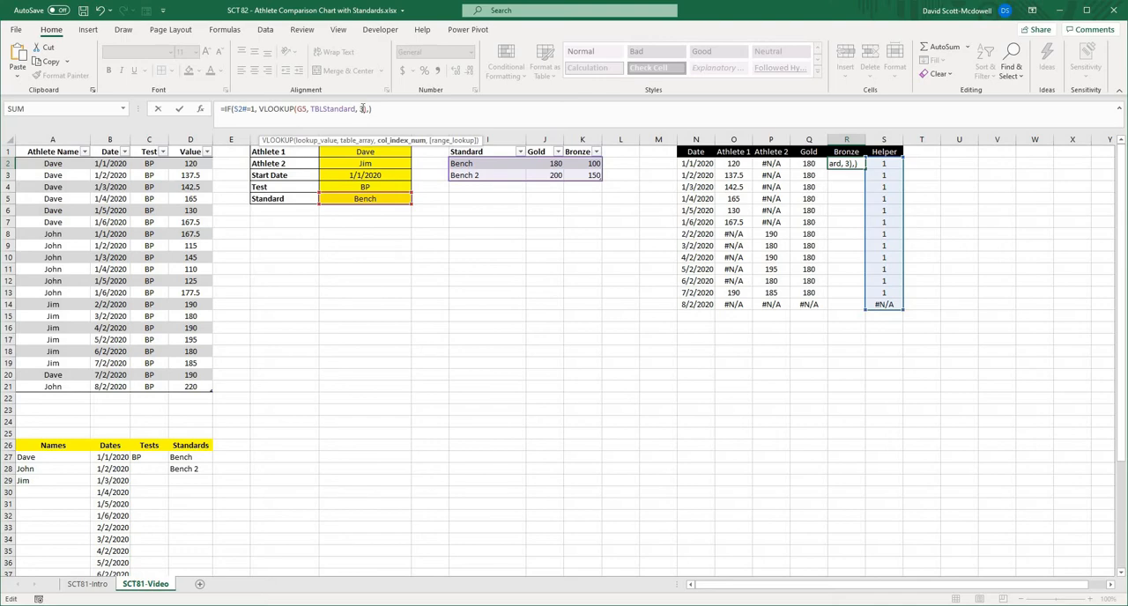
key(Return)
- Test the Gold and Bronze columns by switching the Standard in G5 to Bench 2 and back to Bench
click(809, 327)
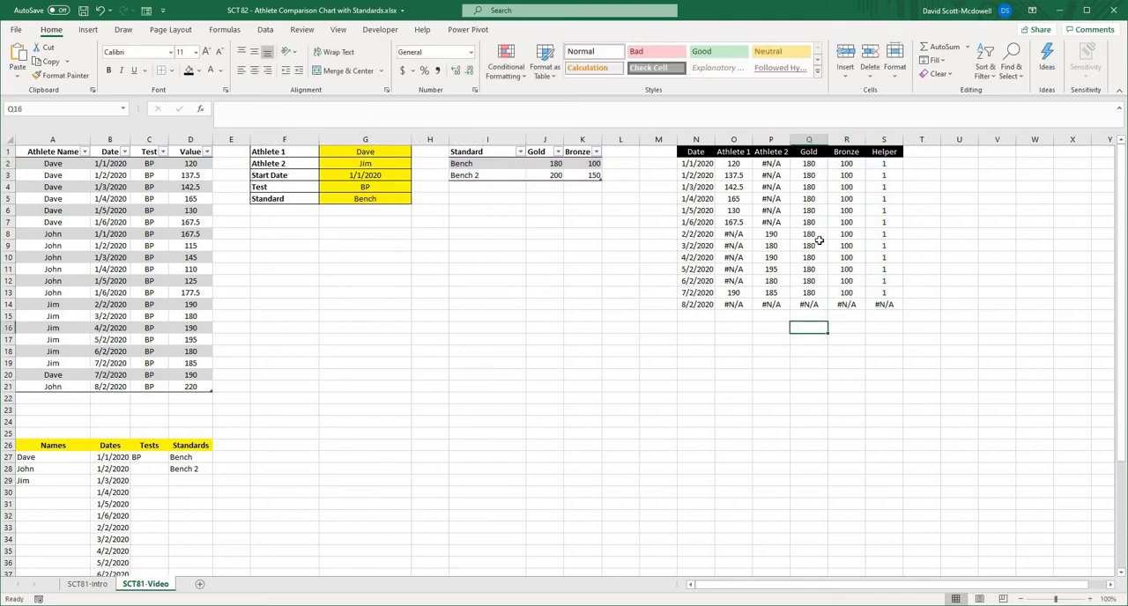
click(349, 198)
click(416, 199)
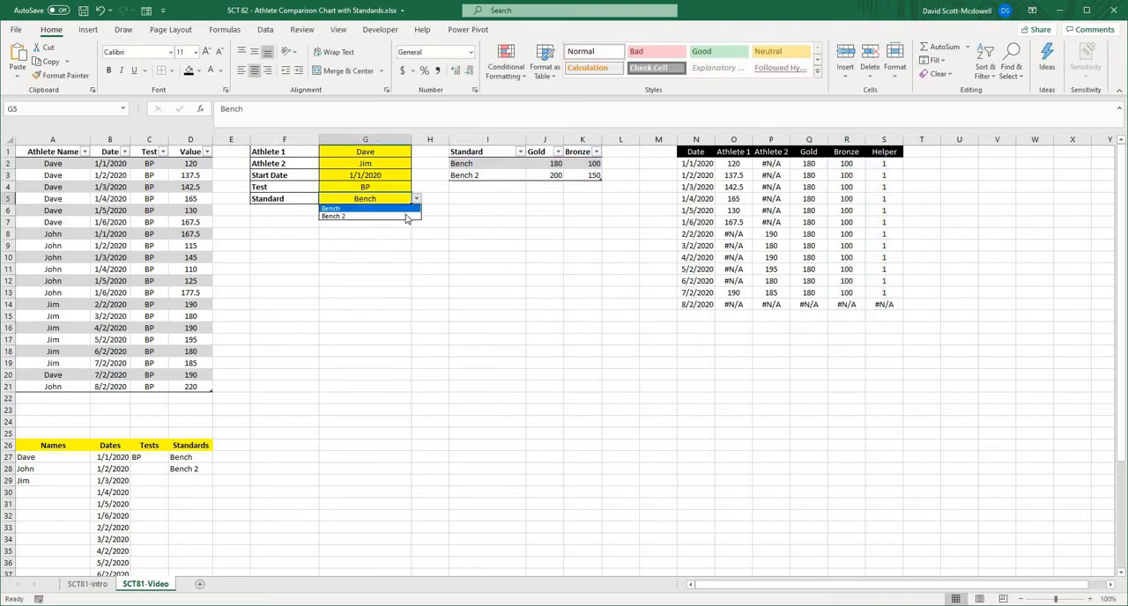
click(404, 216)
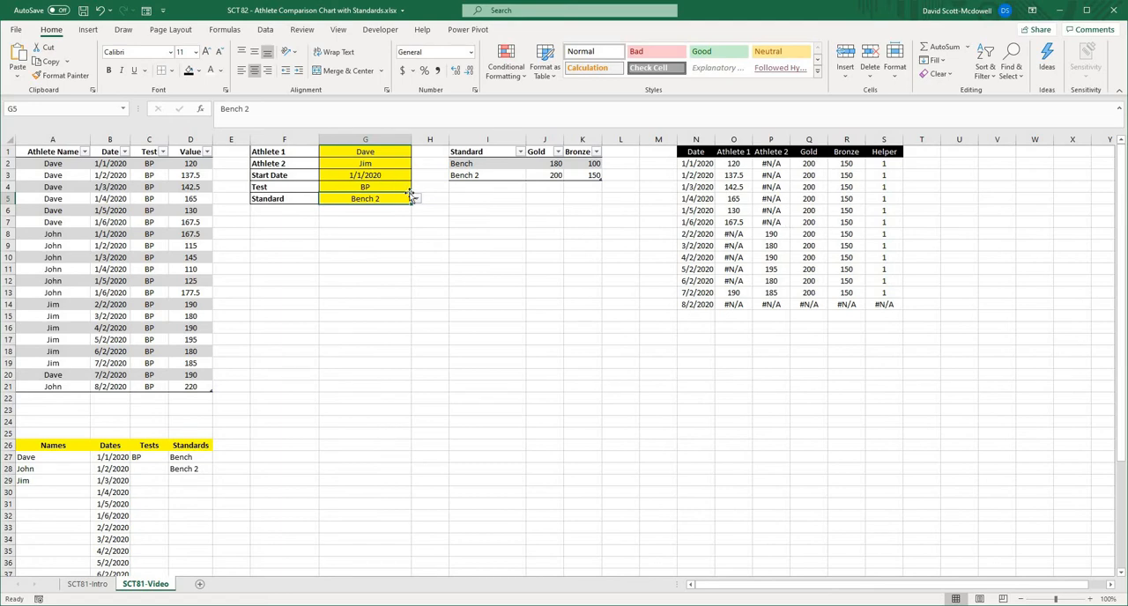
click(416, 199)
click(387, 210)
click(429, 280)
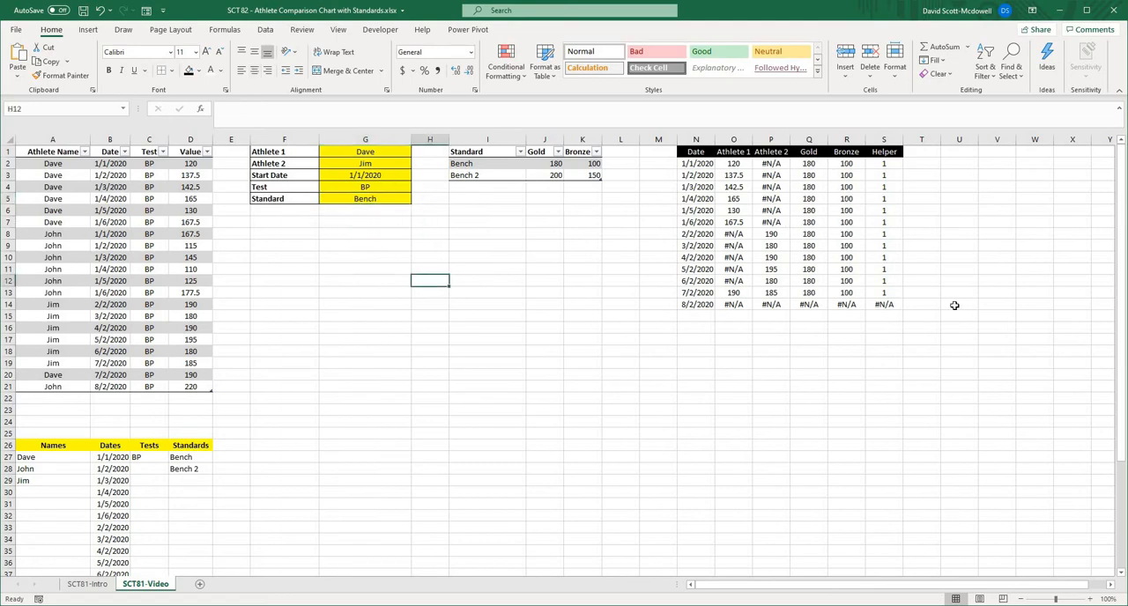
- Review the complete chart data in N2:S14, from the Date column through the Helper column
click(1024, 320)
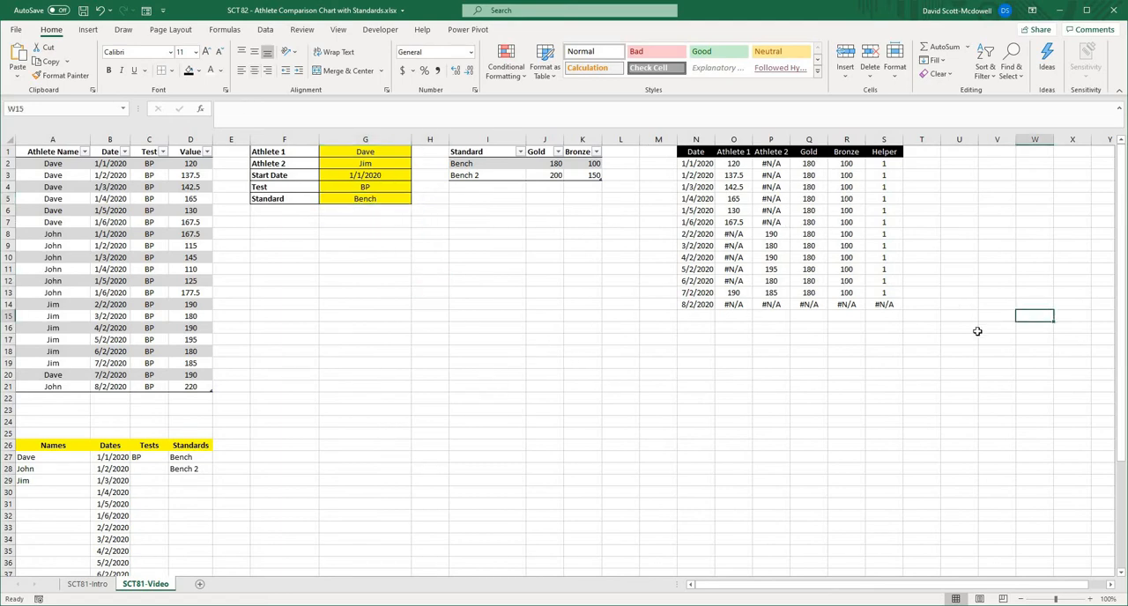
drag(696, 164, 884, 305)
click(996, 304)
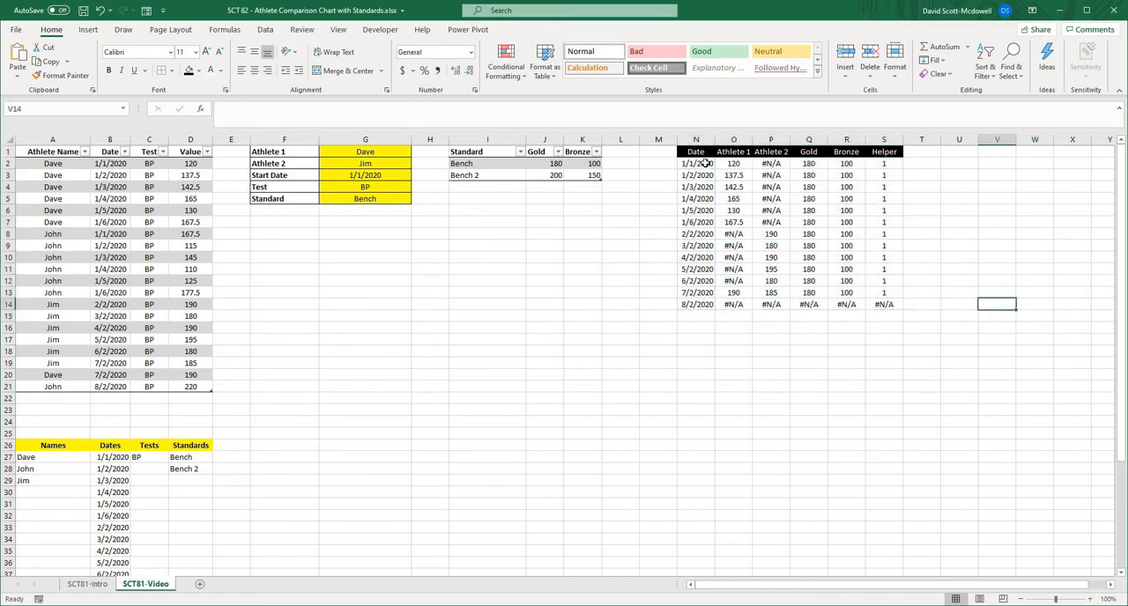
drag(705, 164, 884, 305)
click(1004, 307)
click(670, 378)
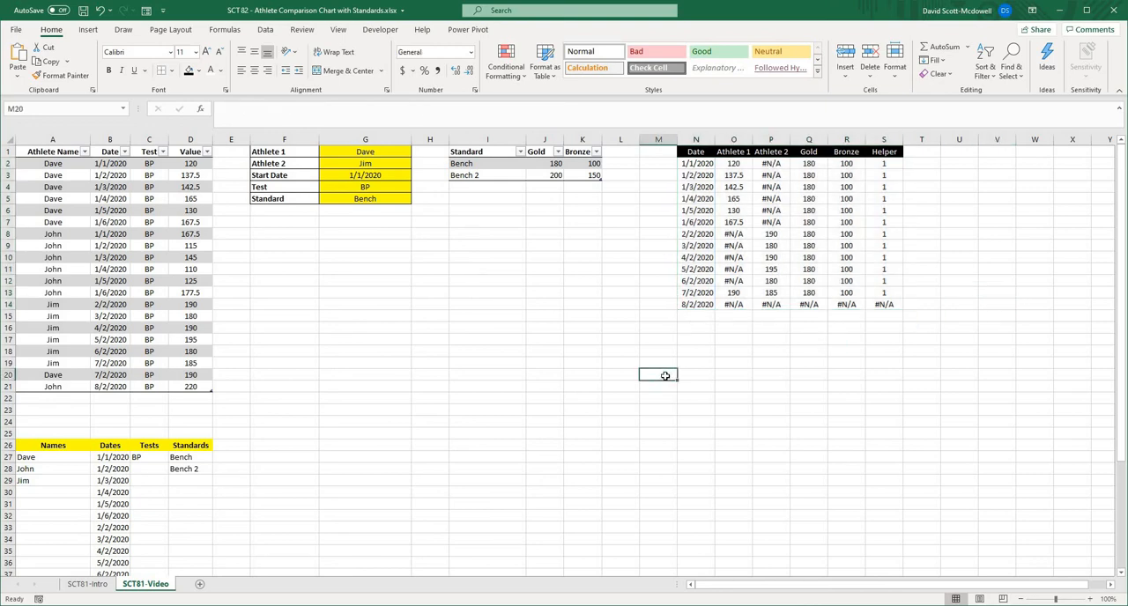
- Add the bold heading "Data Cleaned" in F7, below the drop-down selections
click(337, 255)
click(268, 218)
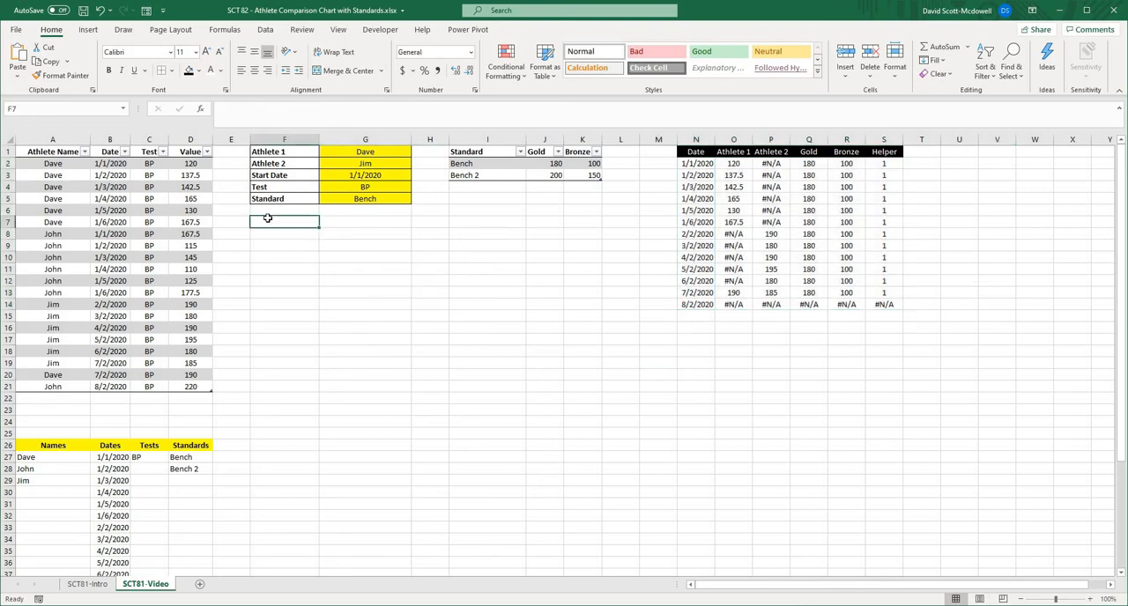
text(Da)
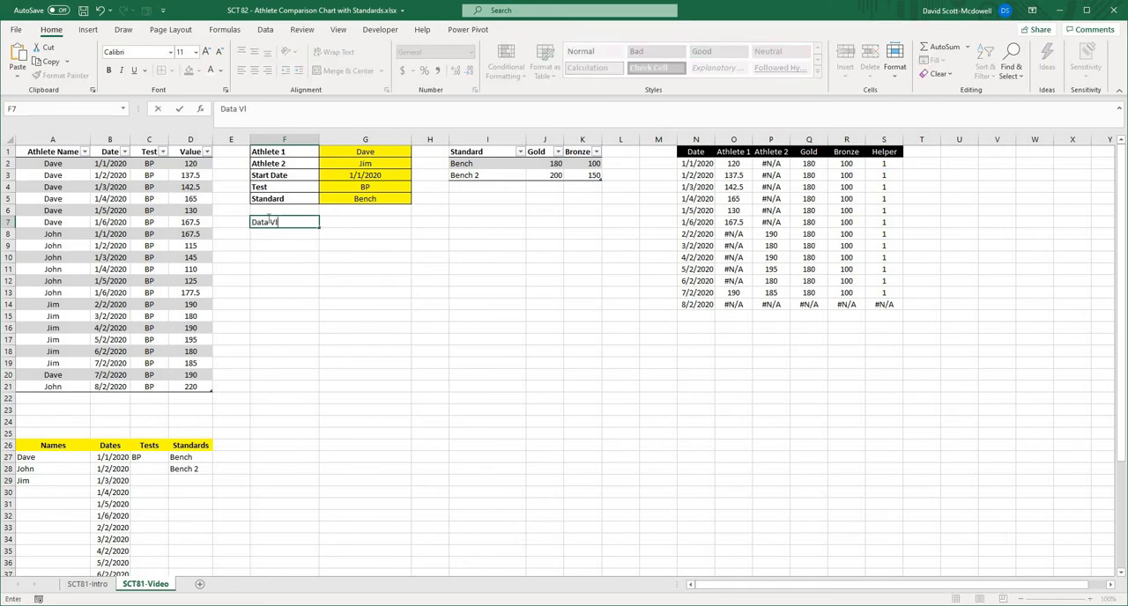
text(ta Clenaned)
key(Return)
click(297, 224)
- Start a FILTER formula in F8 with the Date spill range N2# as its array and ISERROR(S2#) as its include test
click(298, 230)
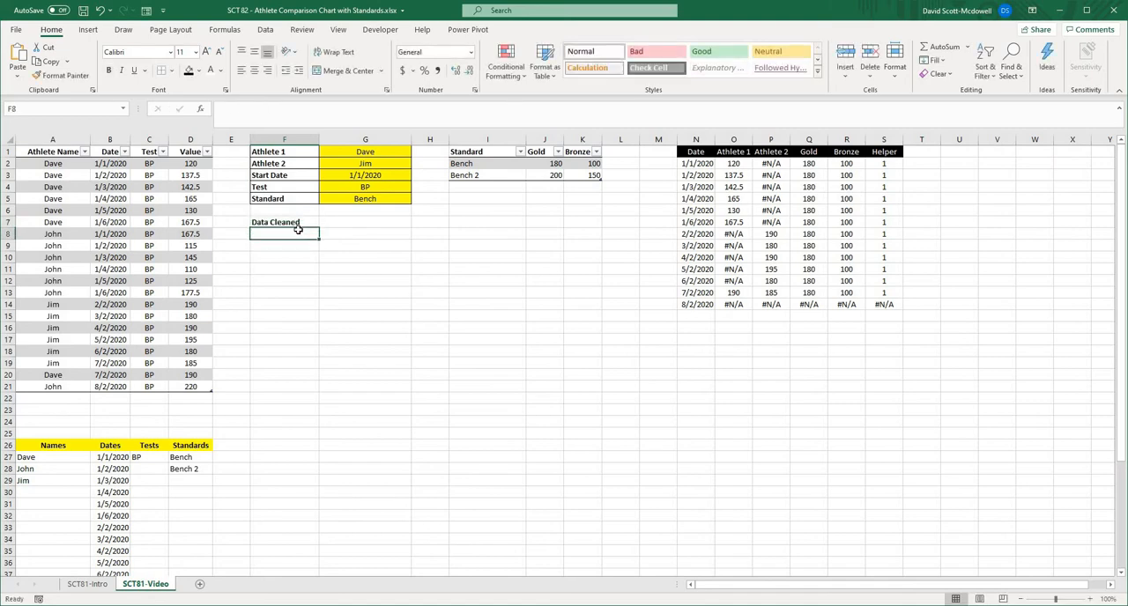
text(=filter()
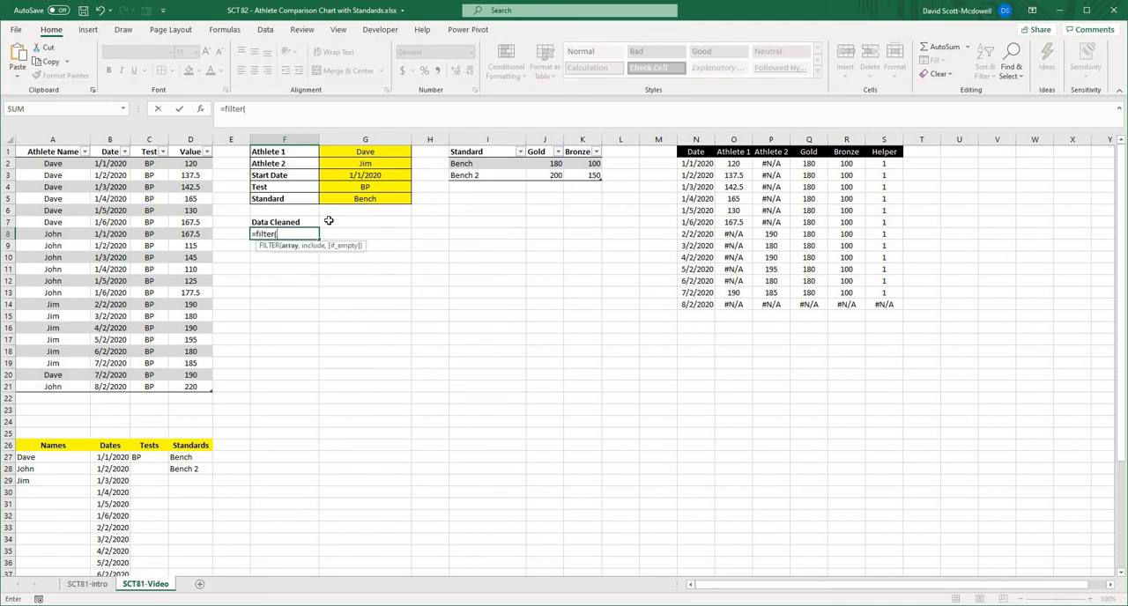
click(694, 163)
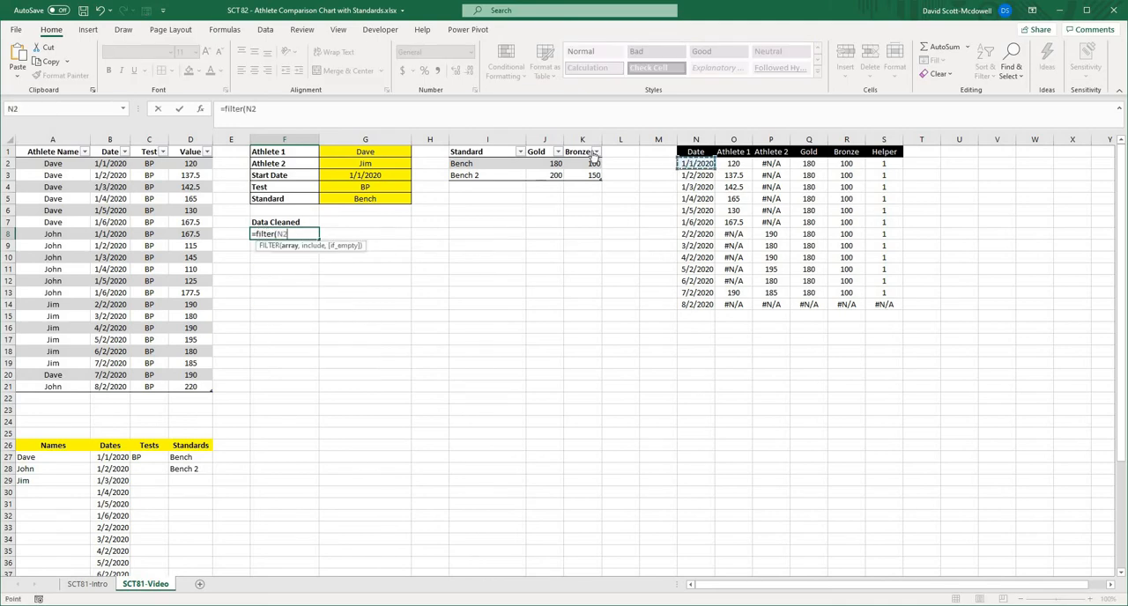
click(319, 112)
text(#)
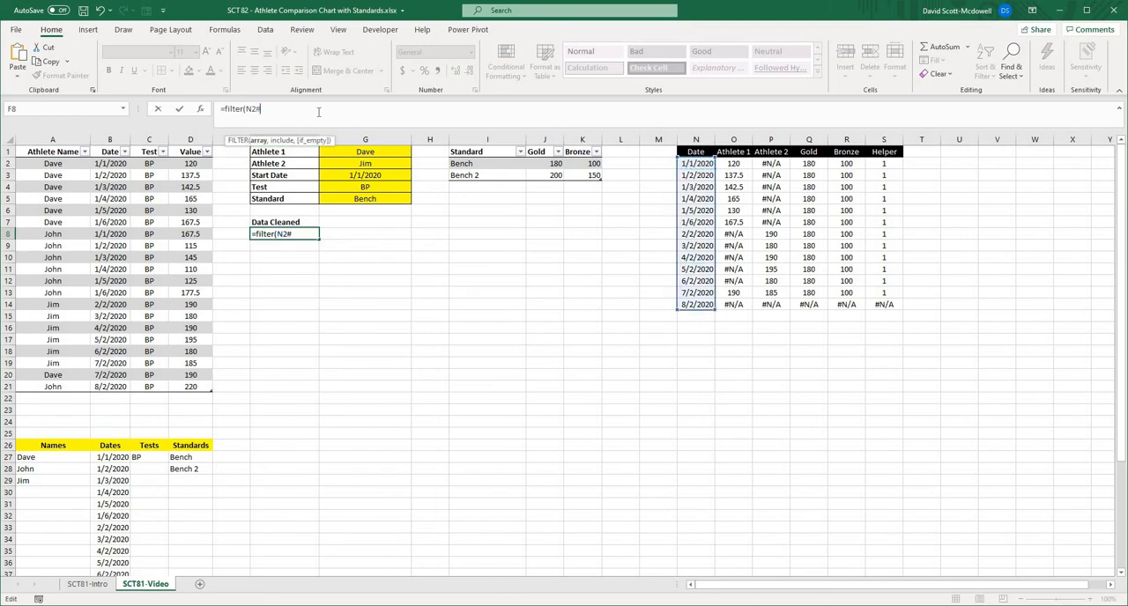
text(, is)
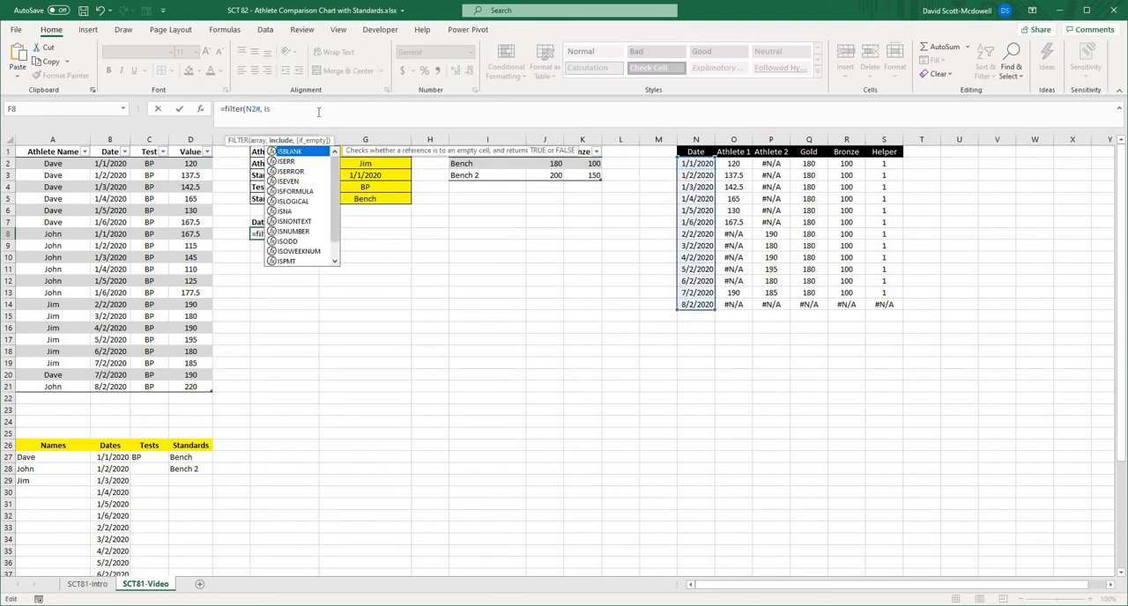
text(error()
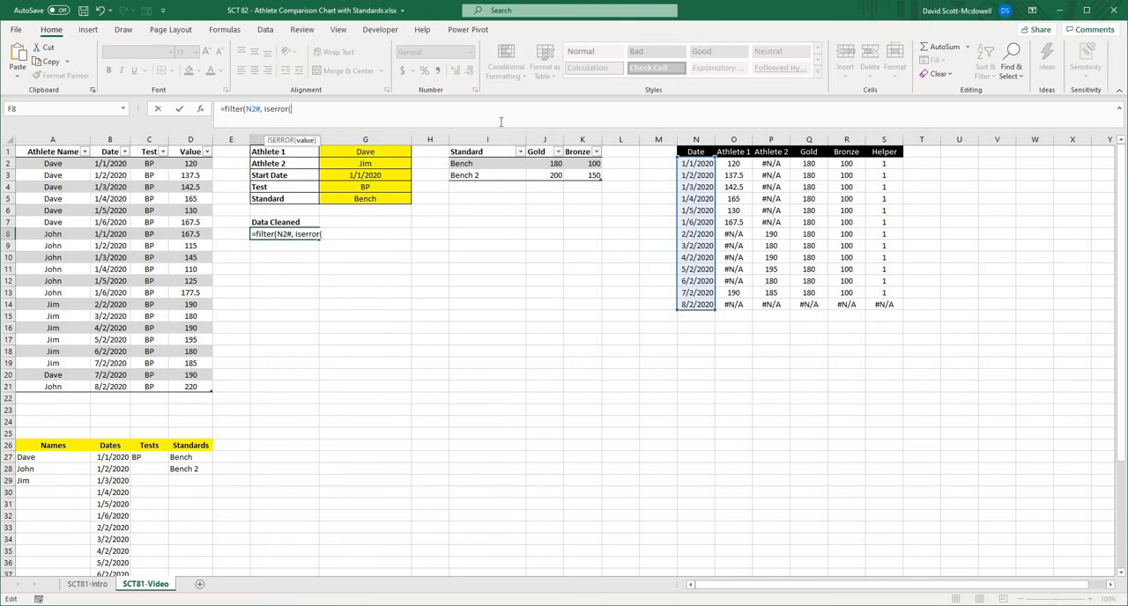
click(886, 163)
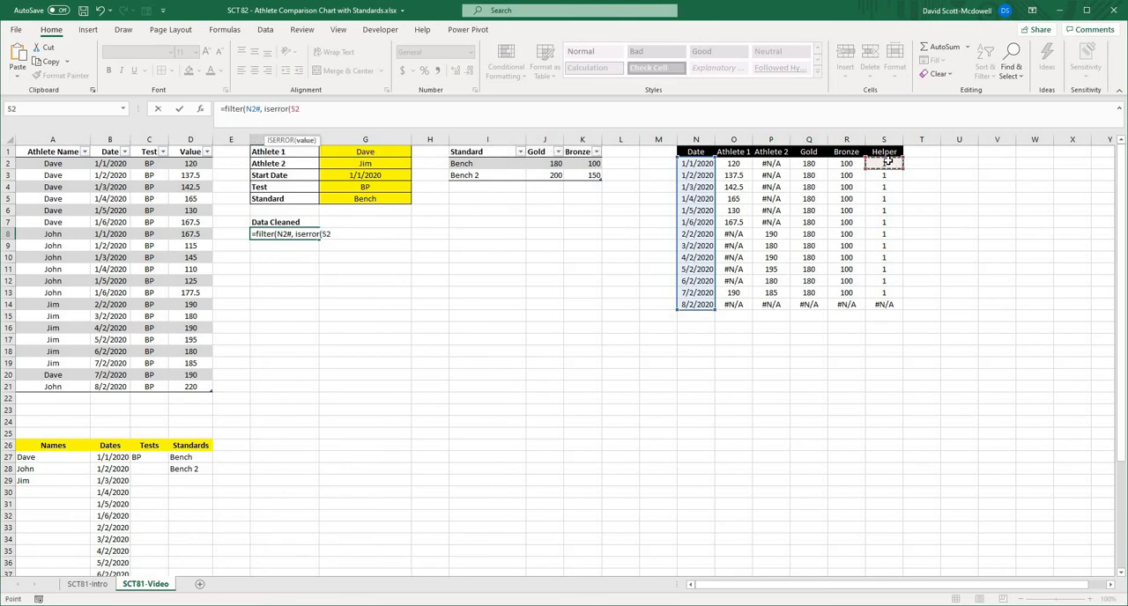
text(#)
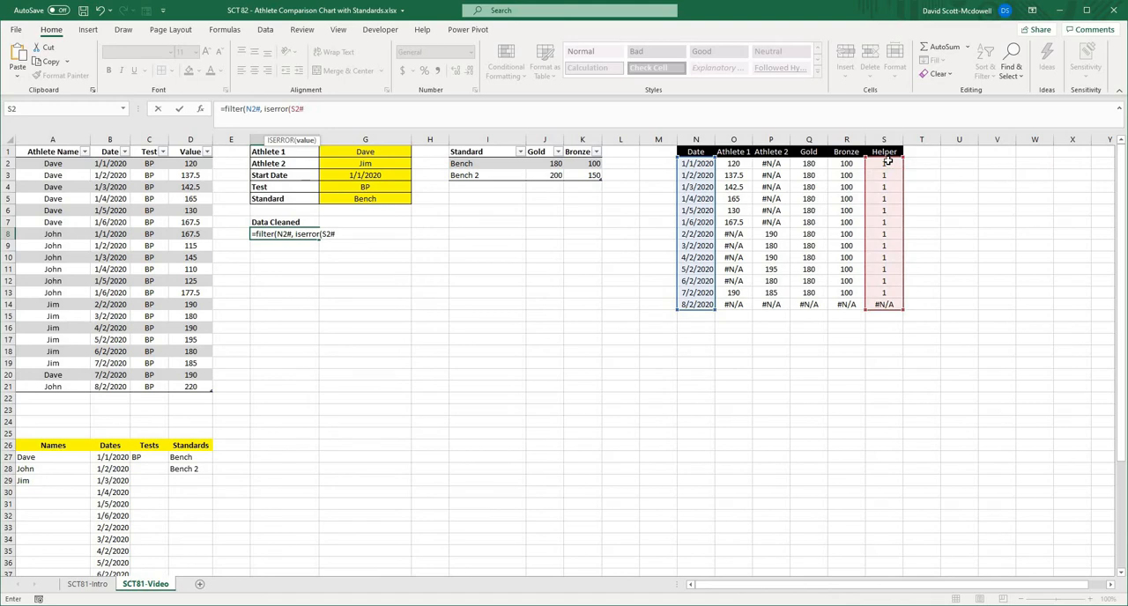
text())
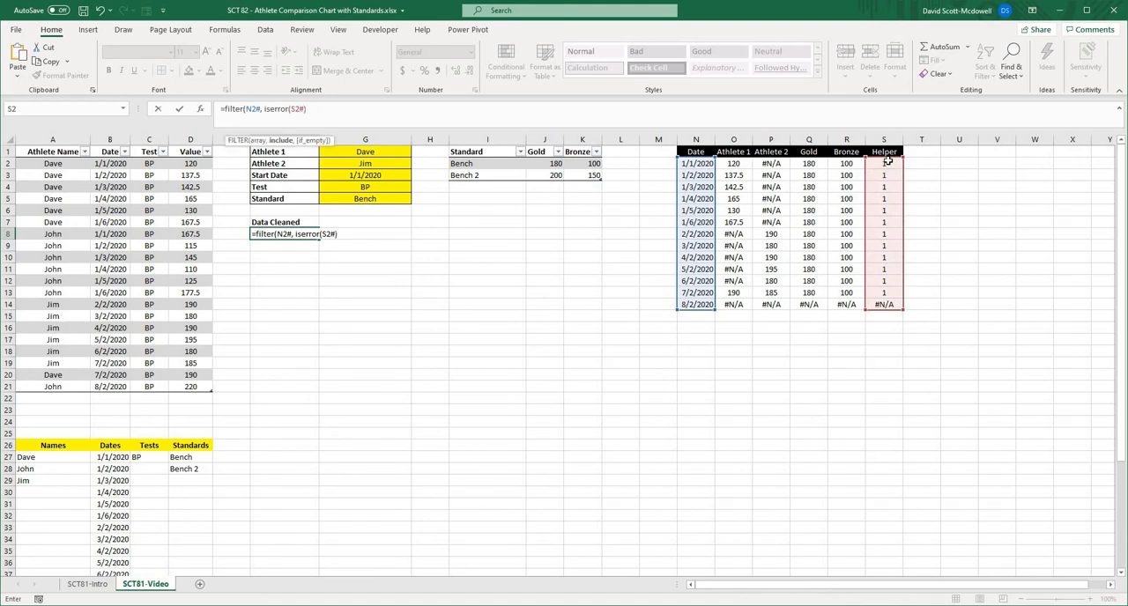
text(=True)
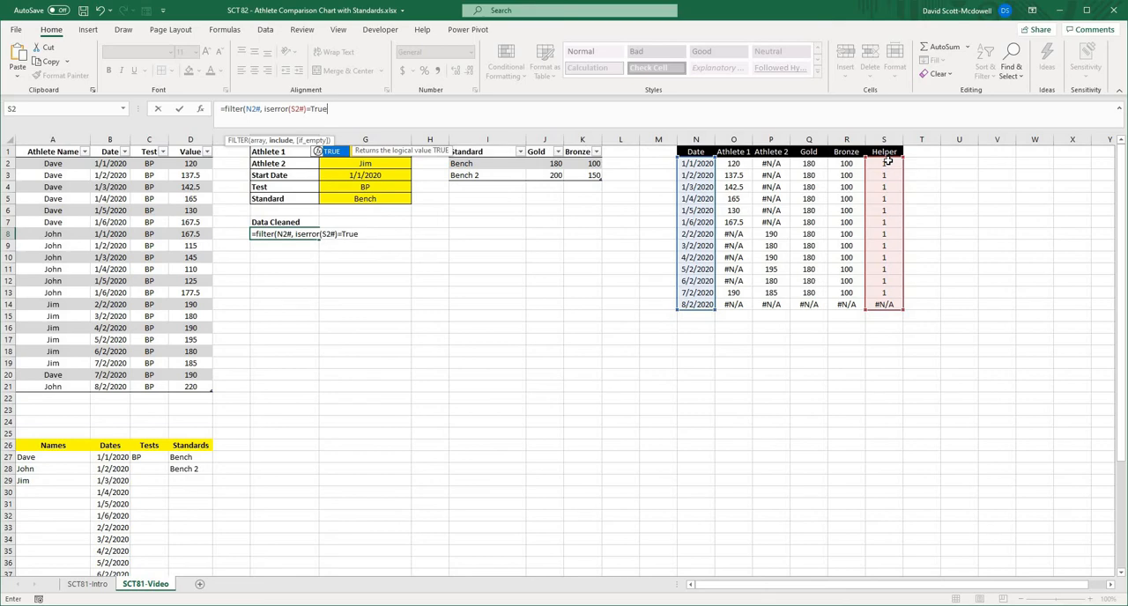
- Complete the F8 FILTER formula by comparing the ISERROR test with FALSE and setting "" as the if-empty value
key(BackSpace)
key(BackSpace)
key(BackSpace)
key(BackSpace)
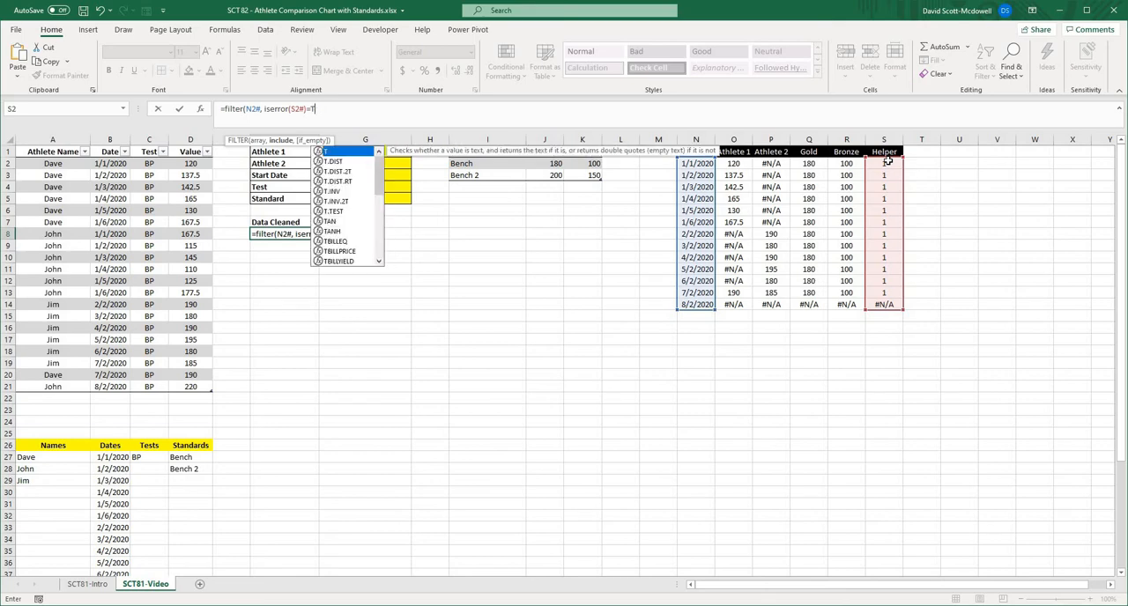
text(False)
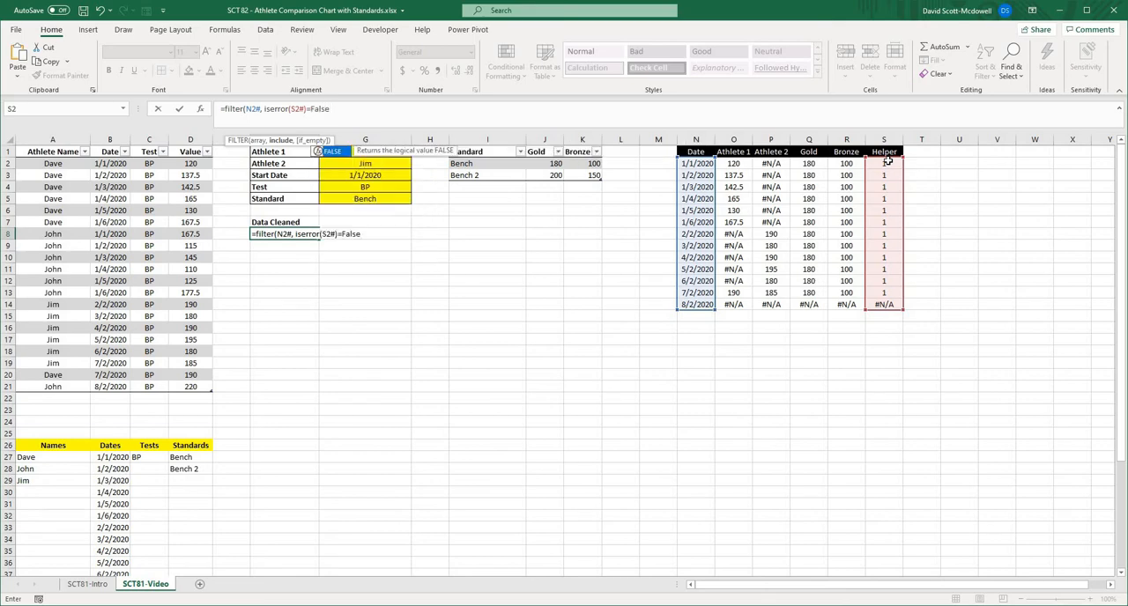
text(,)
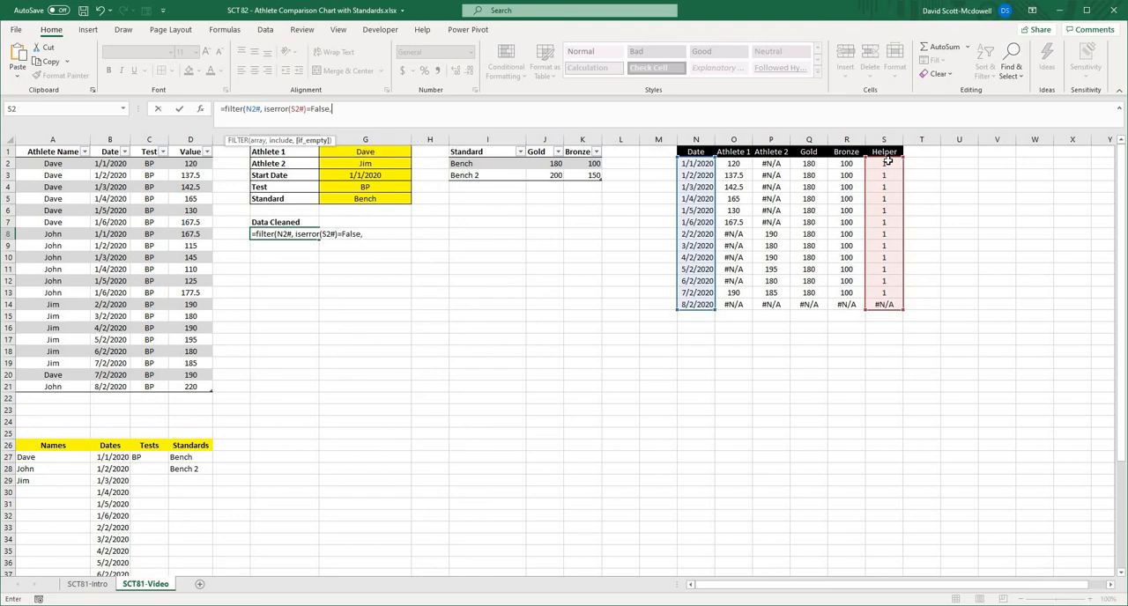
text( ""))
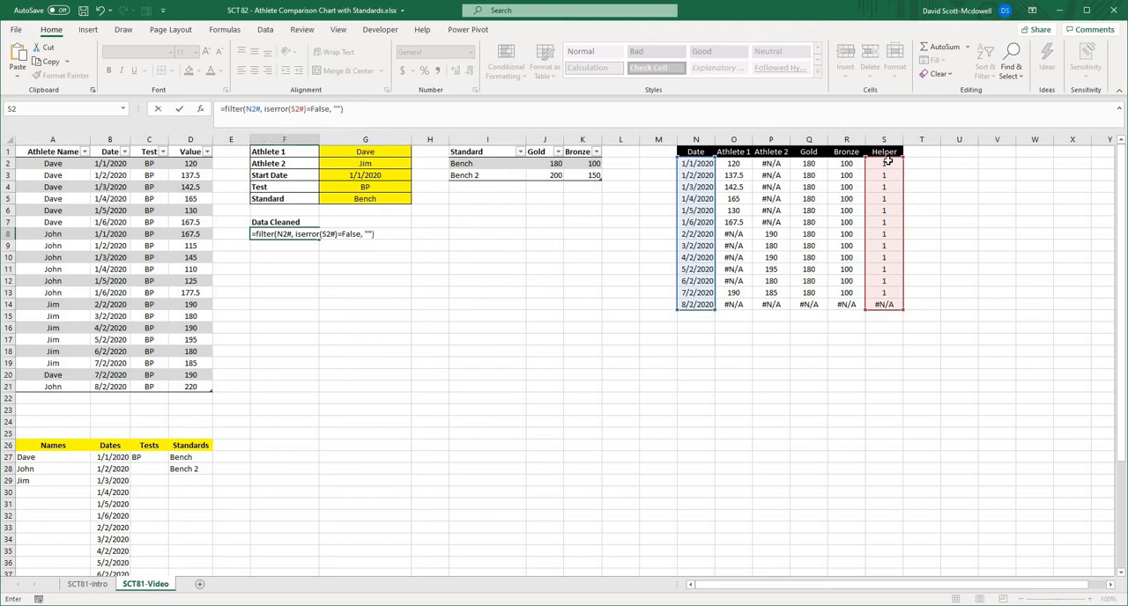
key(Return)
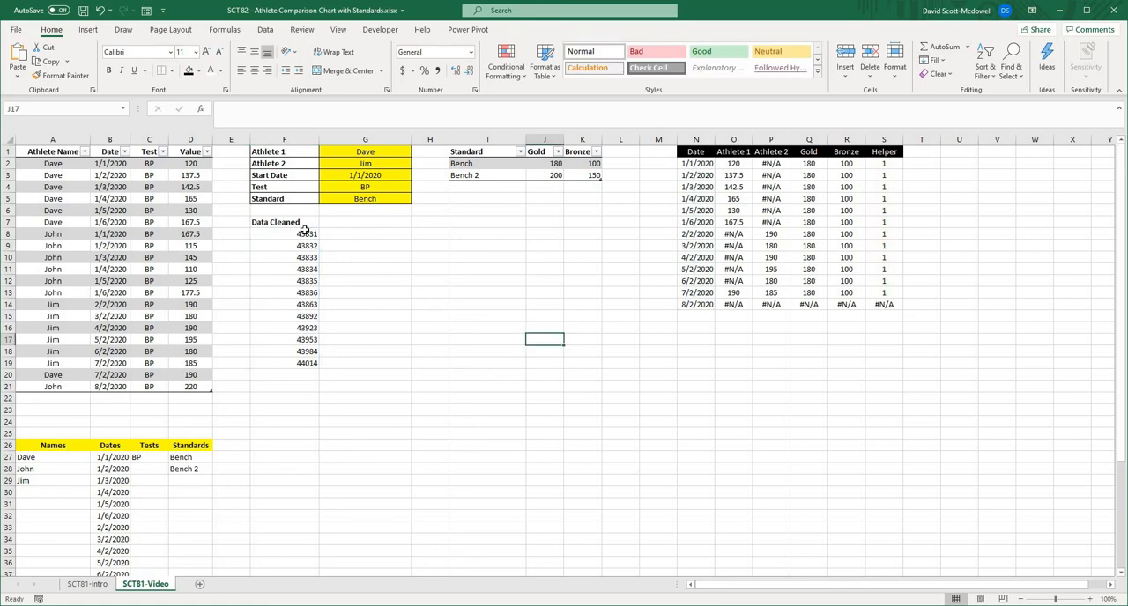
- Format the filtered date values in F8:F19 as short dates
click(304, 231)
shift+click(293, 364)
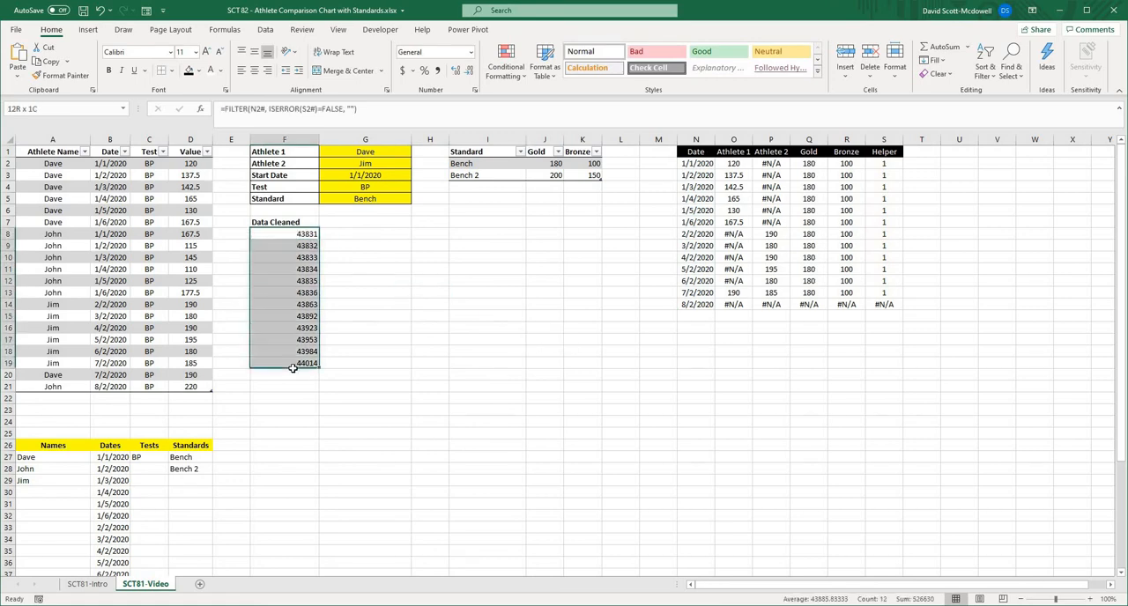
click(471, 54)
click(414, 198)
click(299, 235)
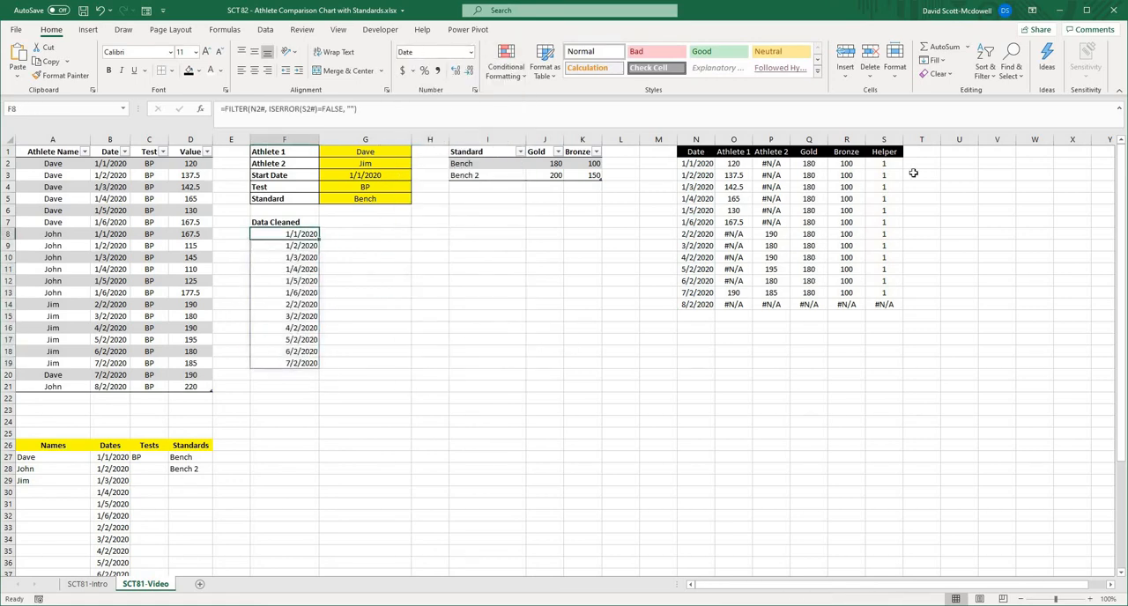
drag(889, 164, 890, 304)
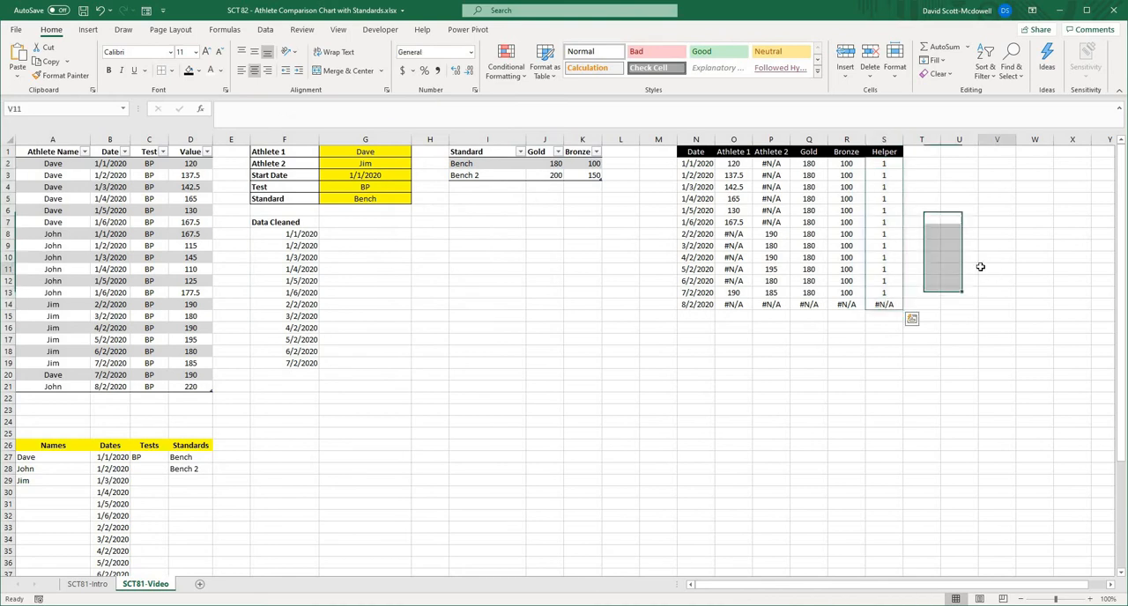
click(309, 234)
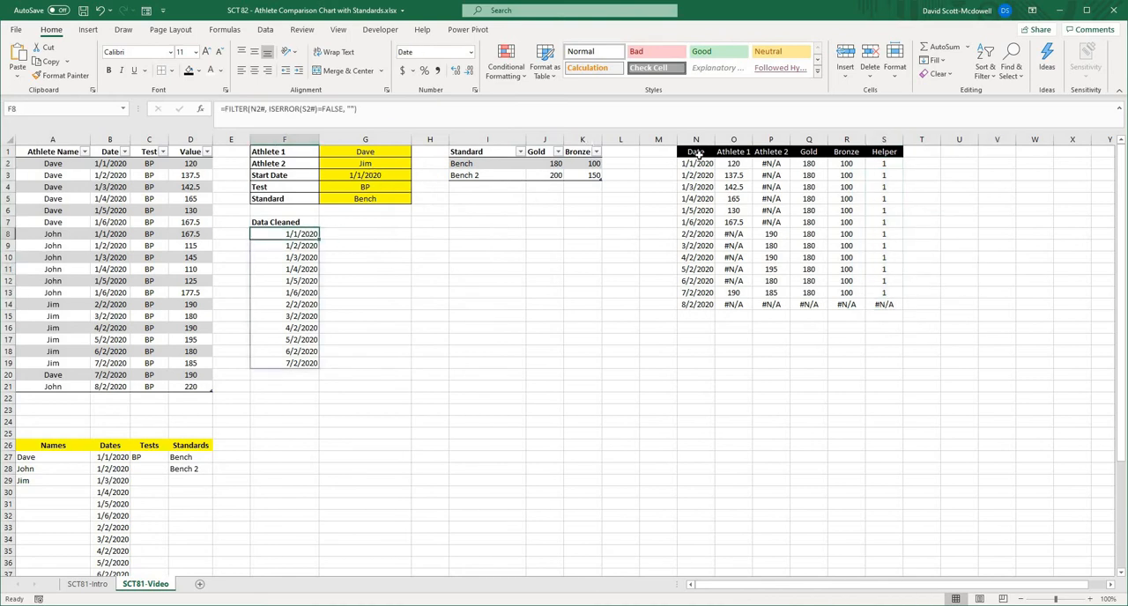
click(361, 268)
- Copy the FILTER formula from F8 into G8 and change its array to the Athlete 1 spill range O2#
click(288, 233)
click(363, 109)
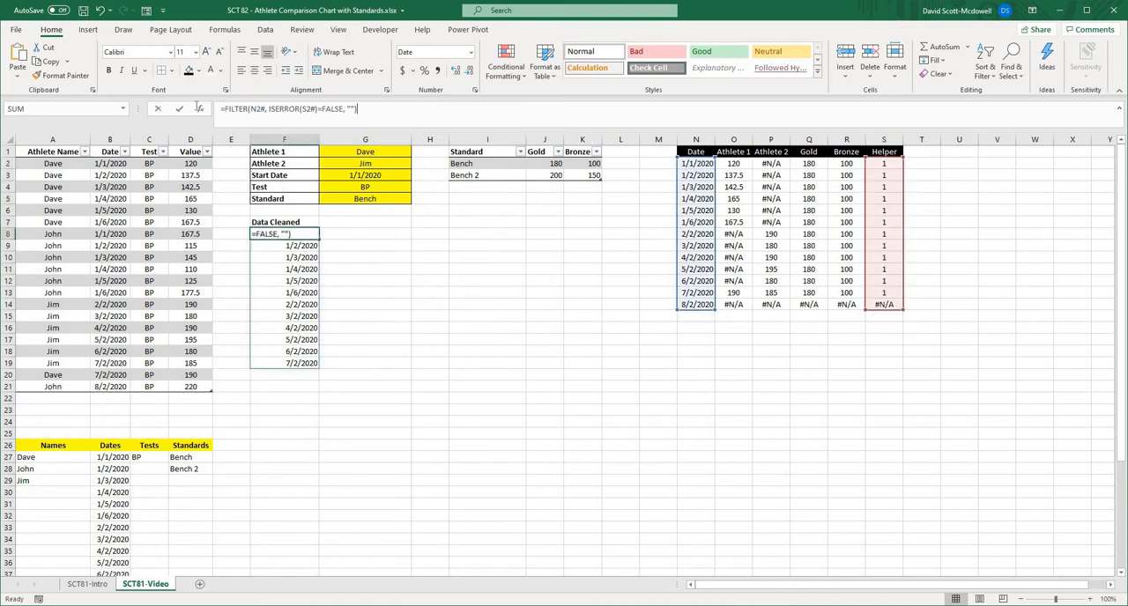
click(363, 234)
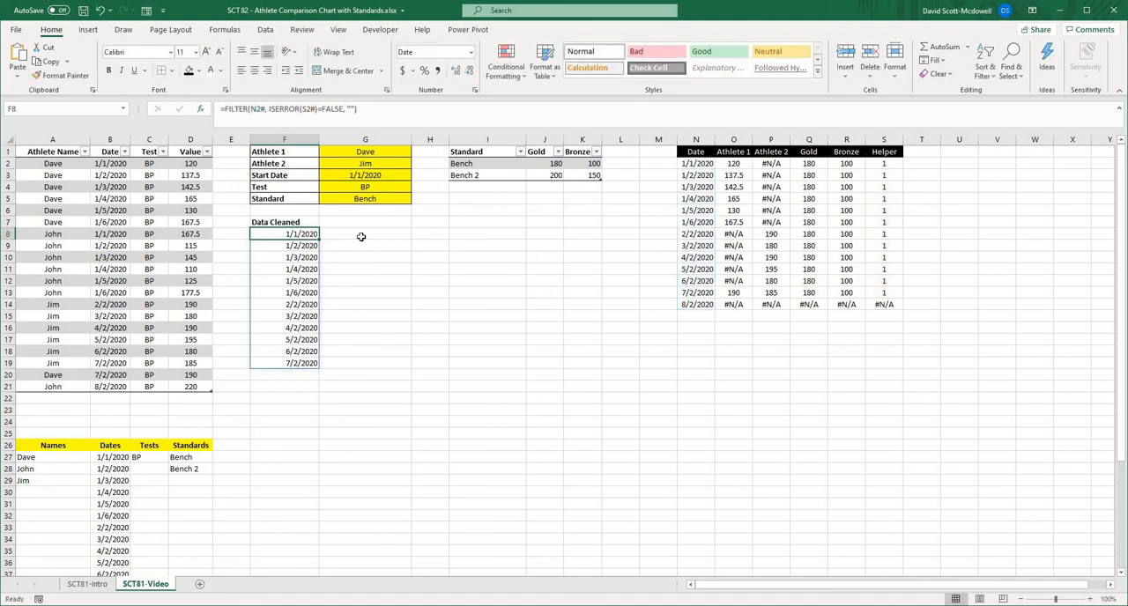
click(315, 114)
key(ctrl+v)
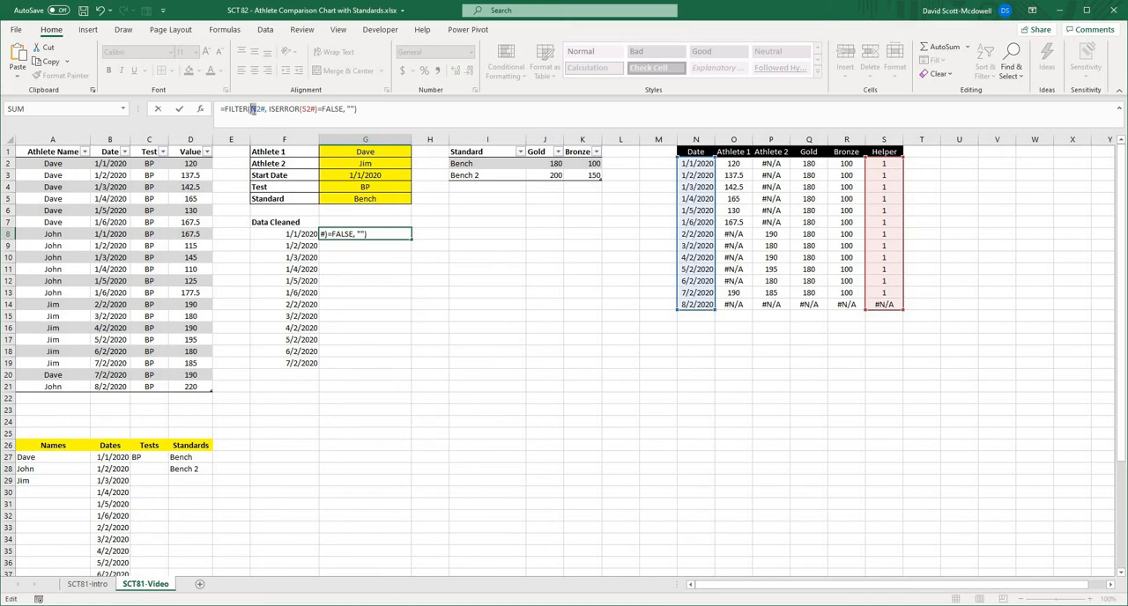
click(252, 109)
text(O)
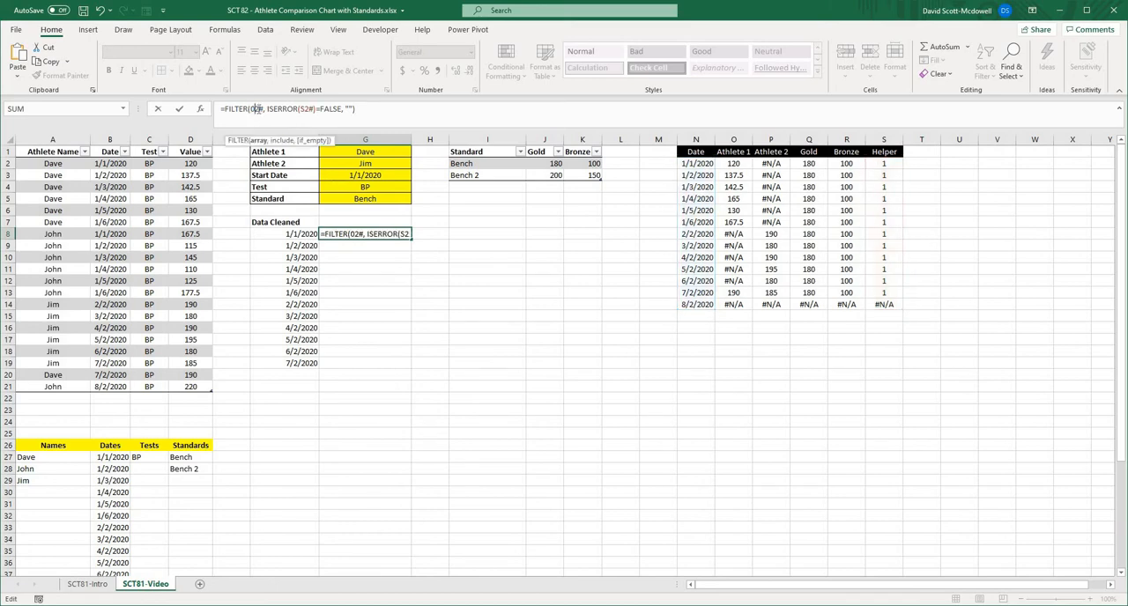
key(BackSpace)
text(o)
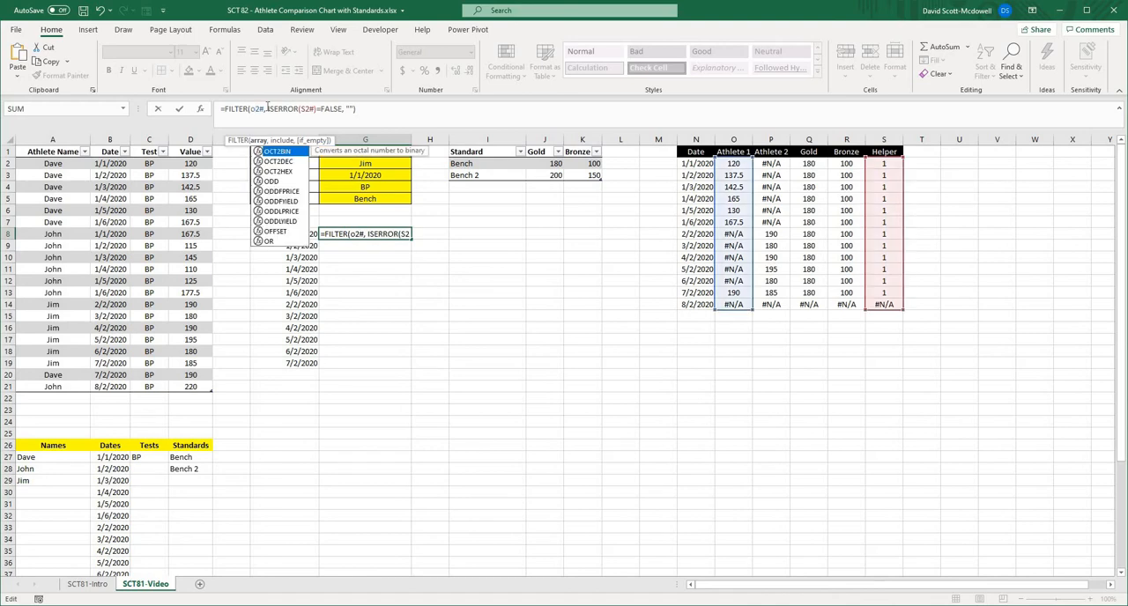
key(Return)
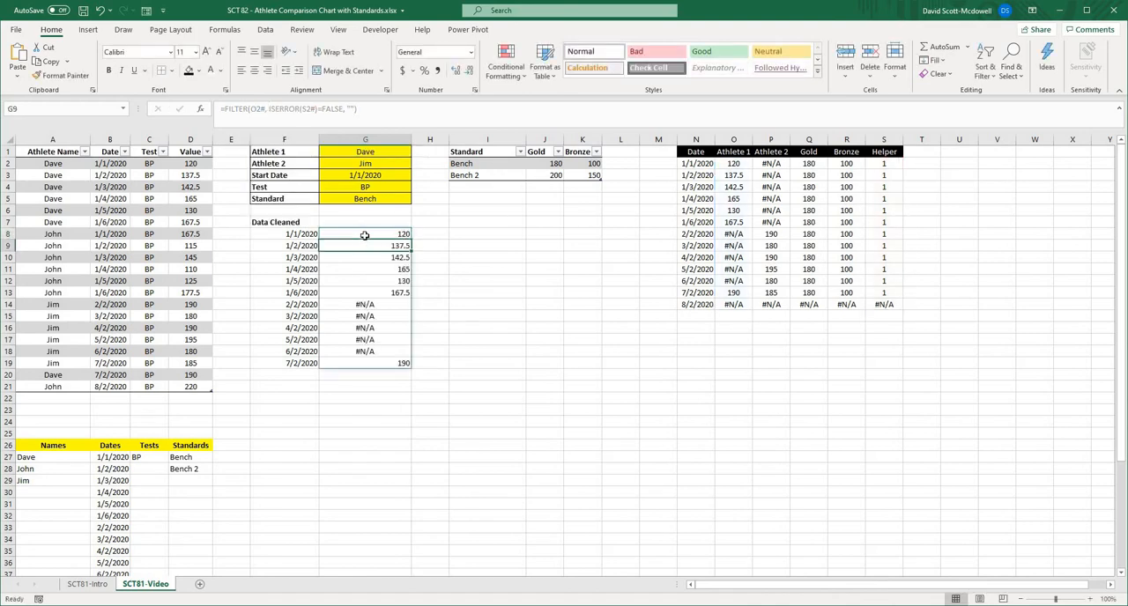
- Copy the G8 FILTER formula into H8 and set its array reference to Q2#
drag(365, 230, 379, 363)
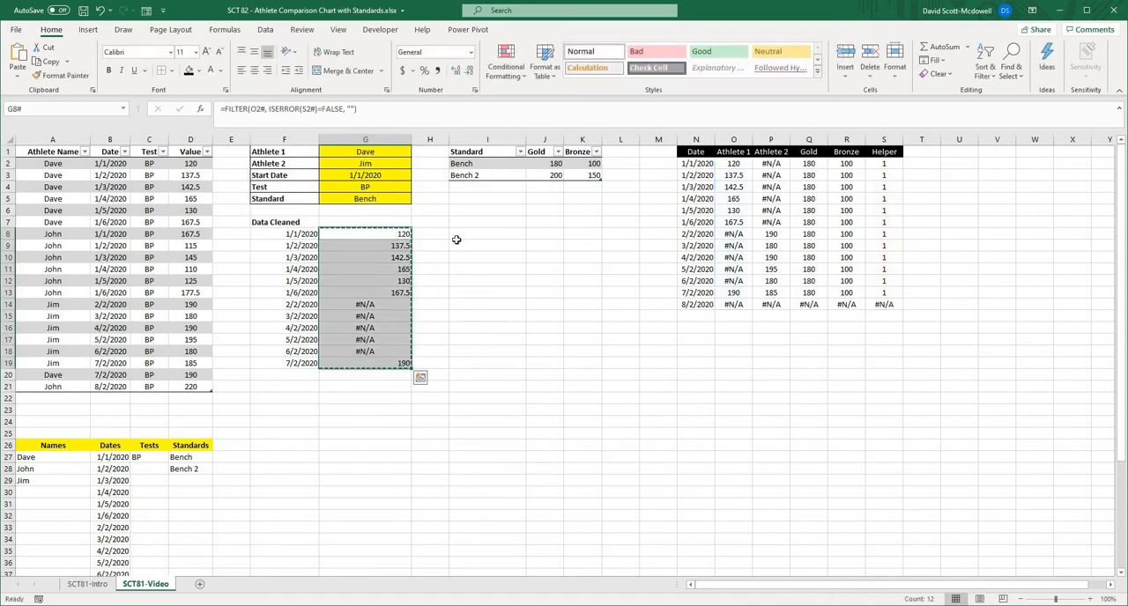
key(ctrl+c)
click(442, 235)
key(Return)
click(253, 108)
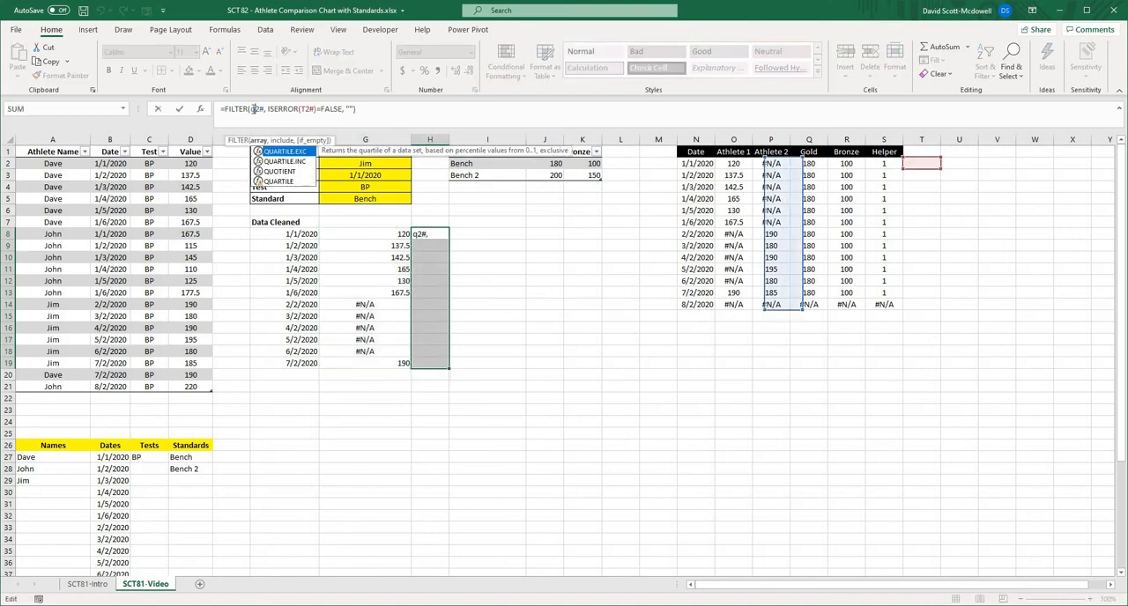
key(Escape)
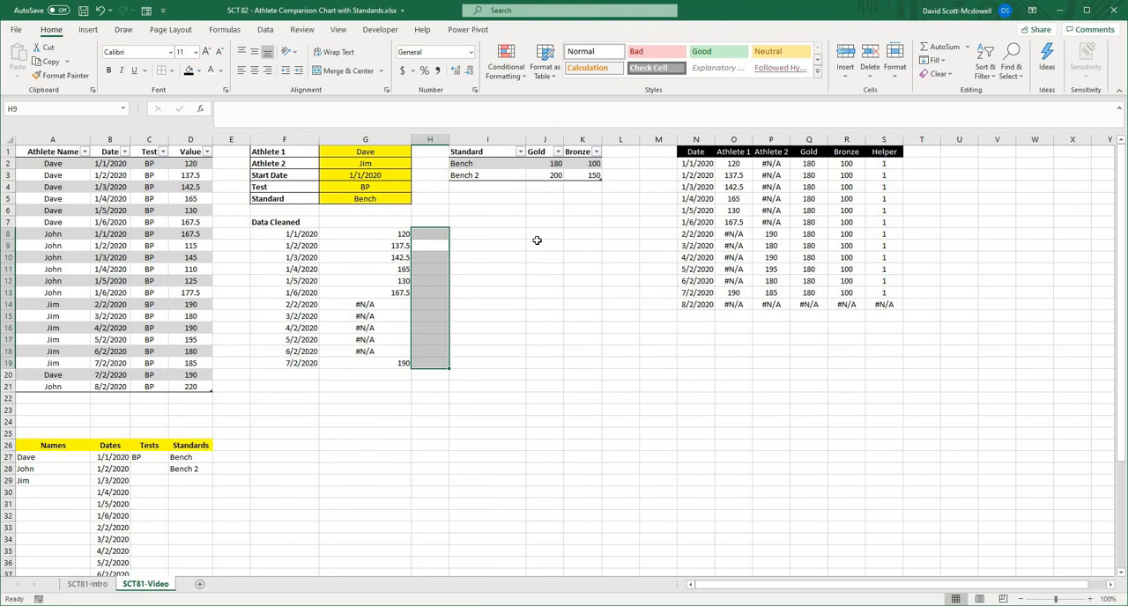
- Correct the ISERROR reference in the H8 formula to the Helper spill range S2#
click(431, 234)
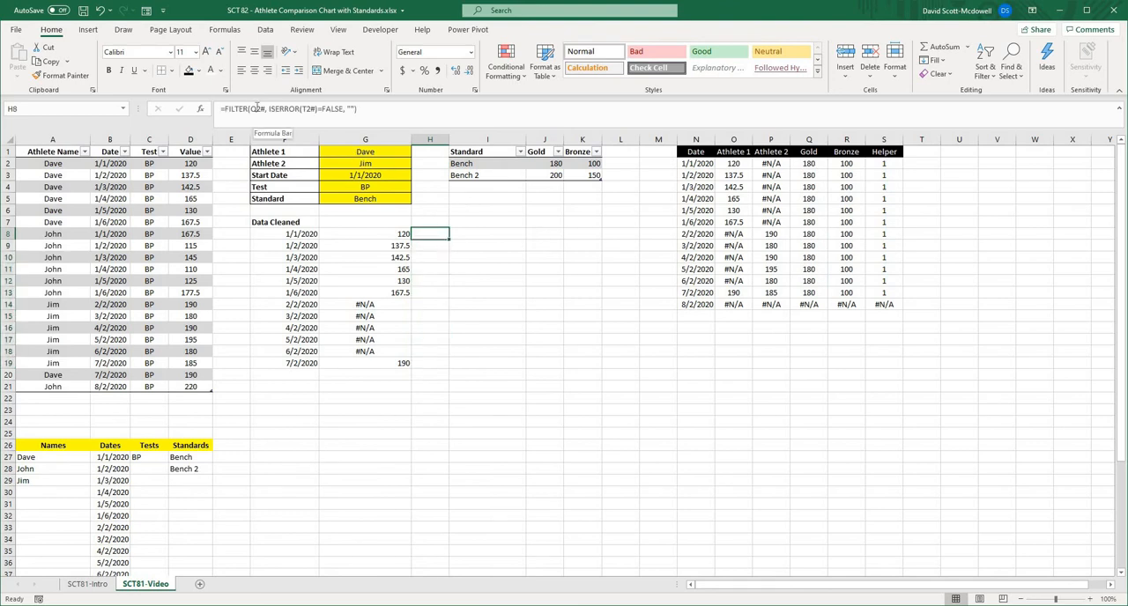
click(258, 109)
click(310, 108)
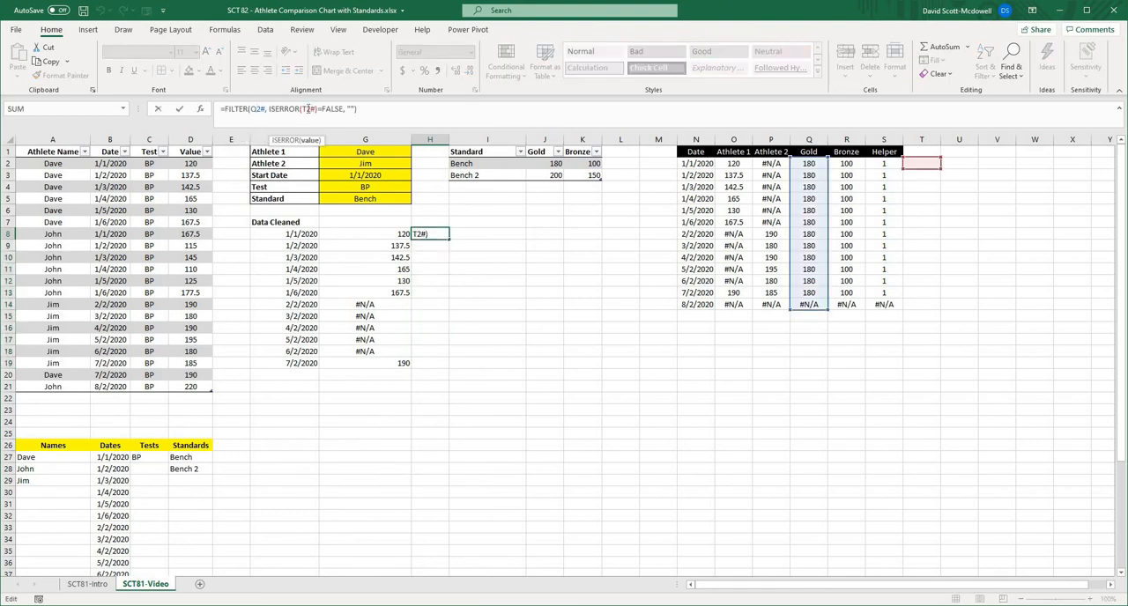
click(889, 163)
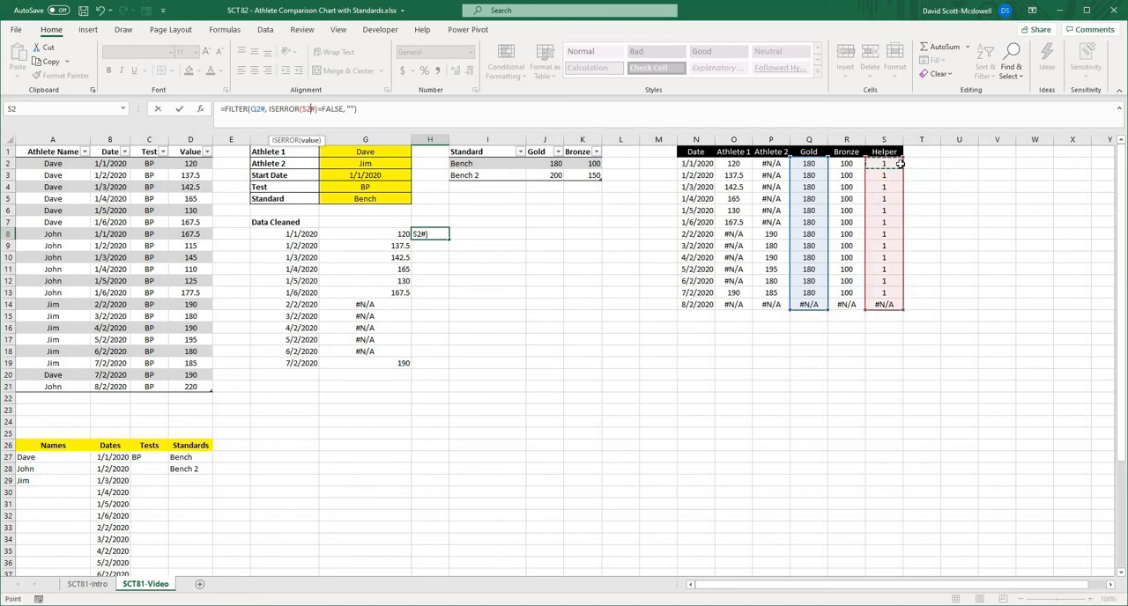
key(Return)
click(474, 271)
click(443, 238)
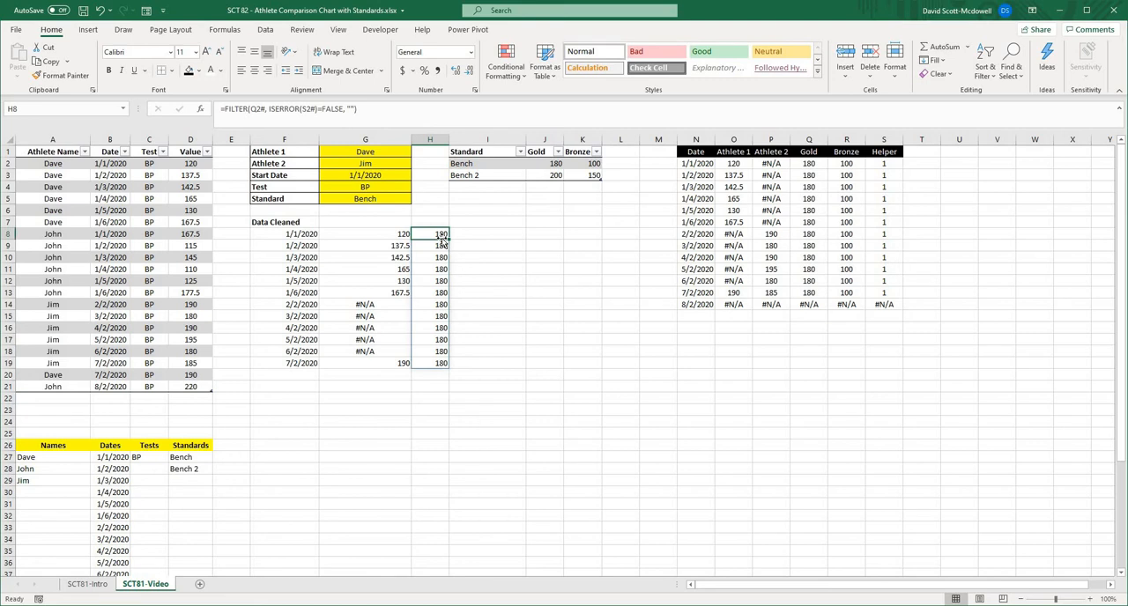
- Change the array of the H8 FILTER formula to the Athlete 2 spill range P2#
click(255, 107)
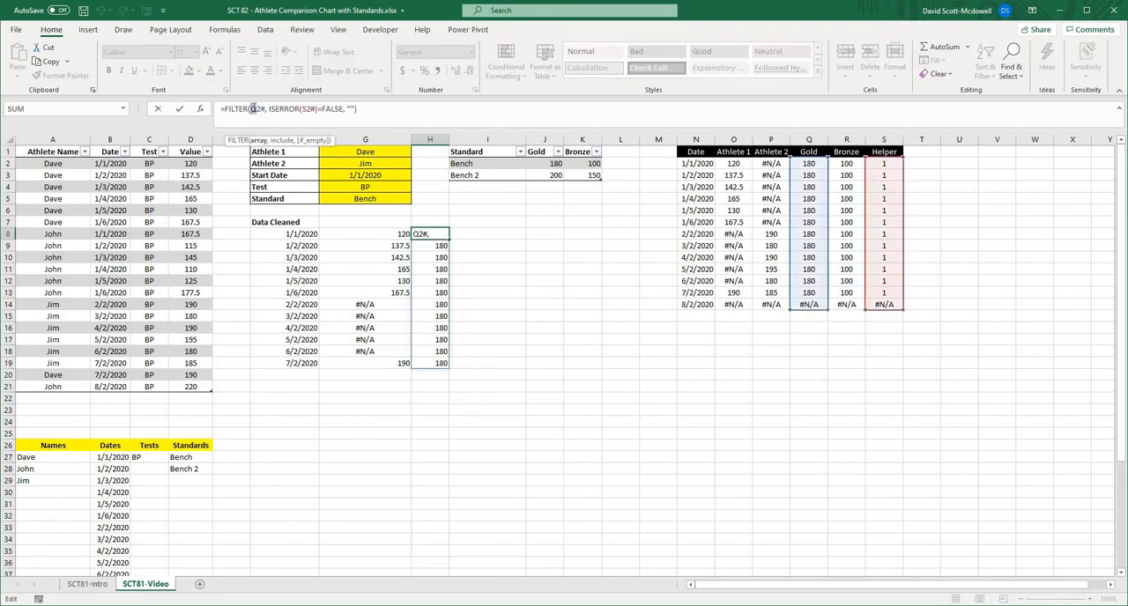
key(BackSpace)
text(P)
key(Return)
- Copy the H8 FILTER formula into I8 with the Gold spill range Q2# as array and Helper range S2# inside ISERROR
click(427, 233)
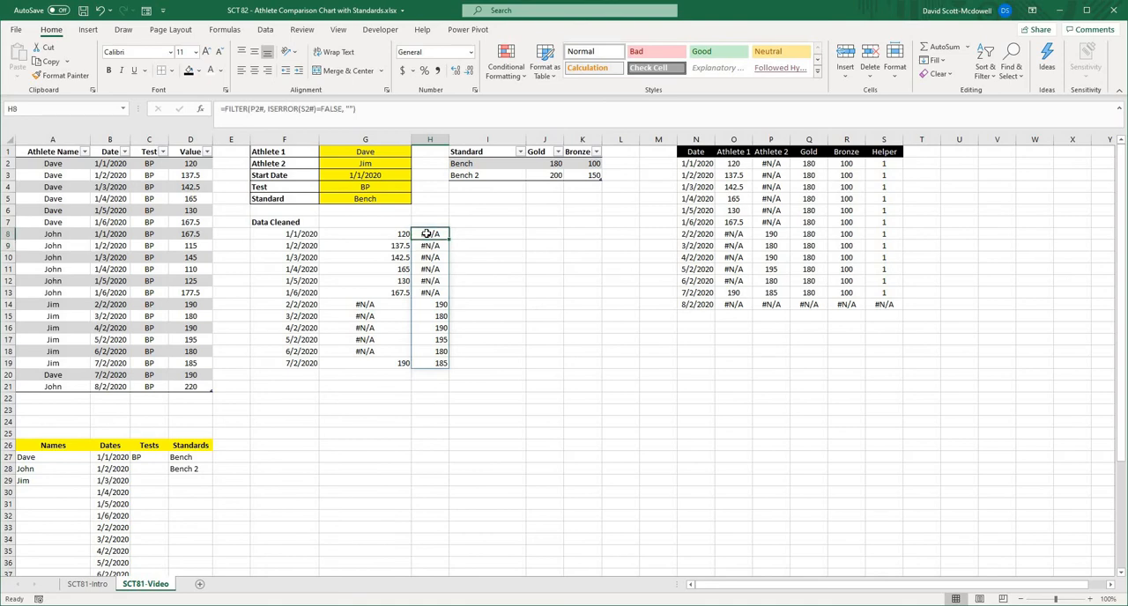
key(ctrl+c)
click(476, 234)
key(ctrl+v)
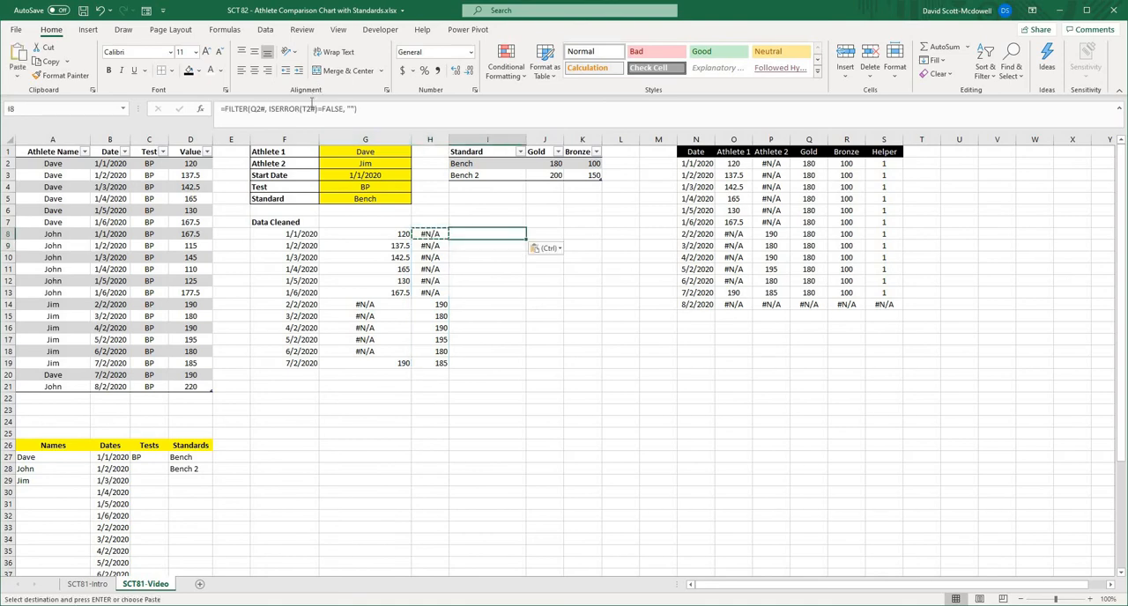
click(306, 108)
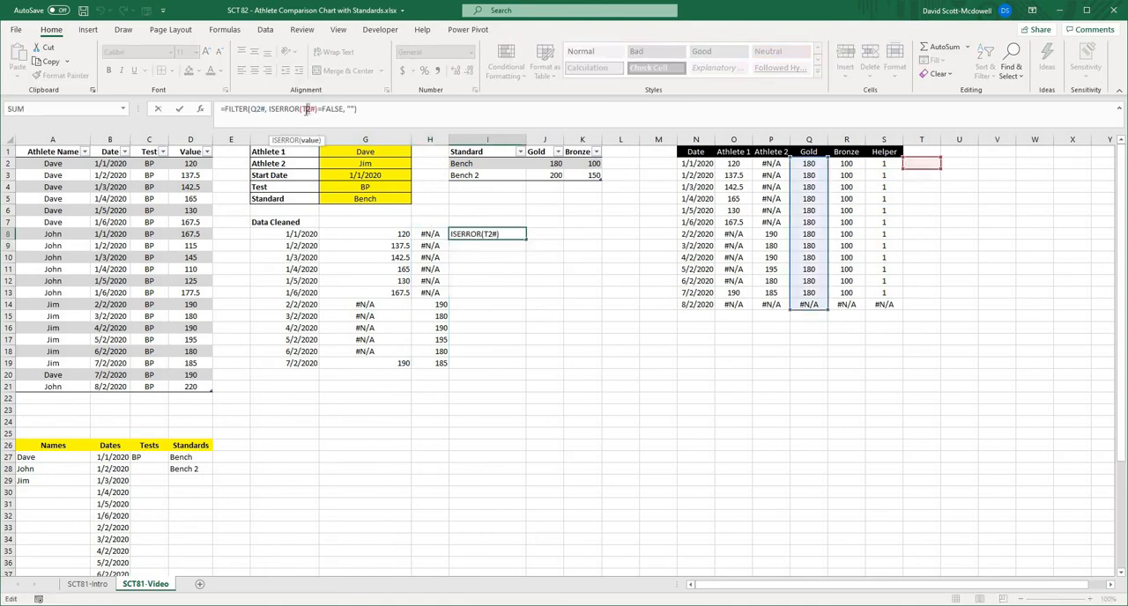
click(884, 163)
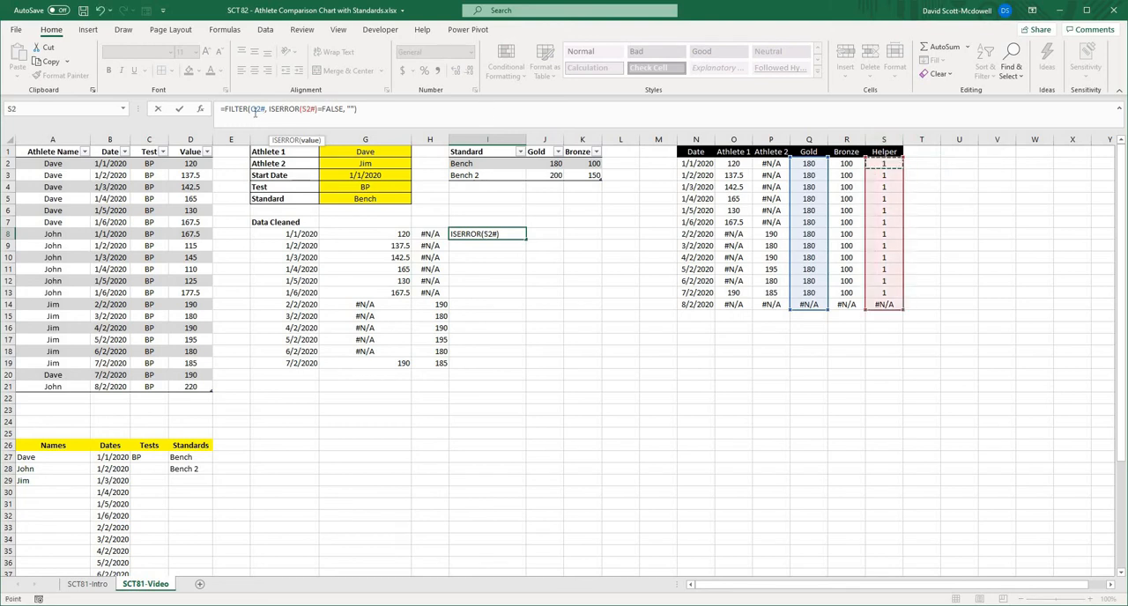
click(254, 108)
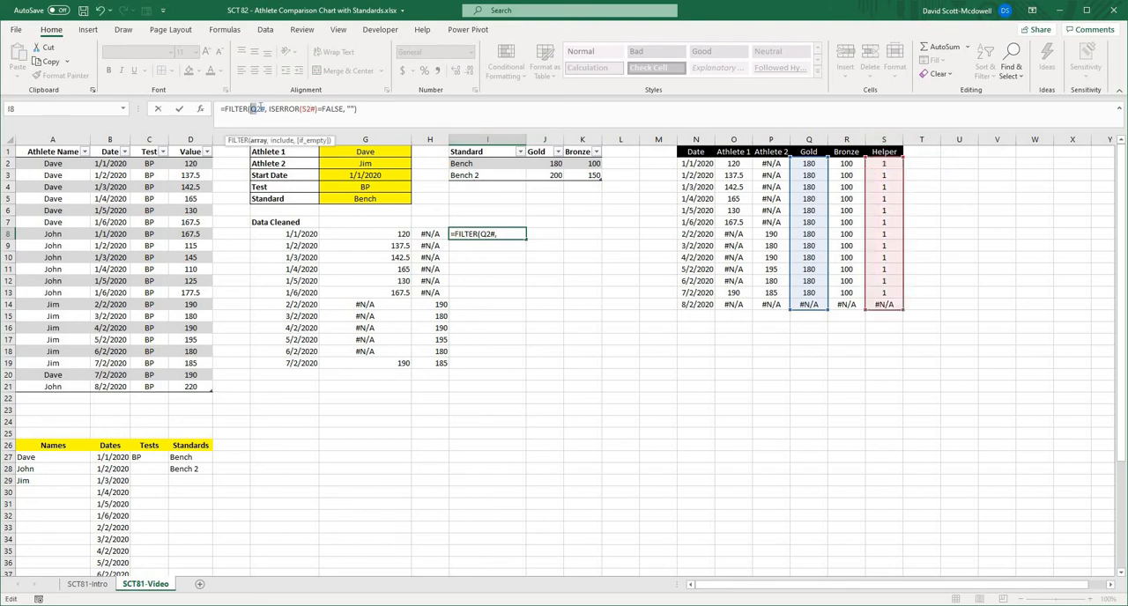
click(811, 164)
key(Return)
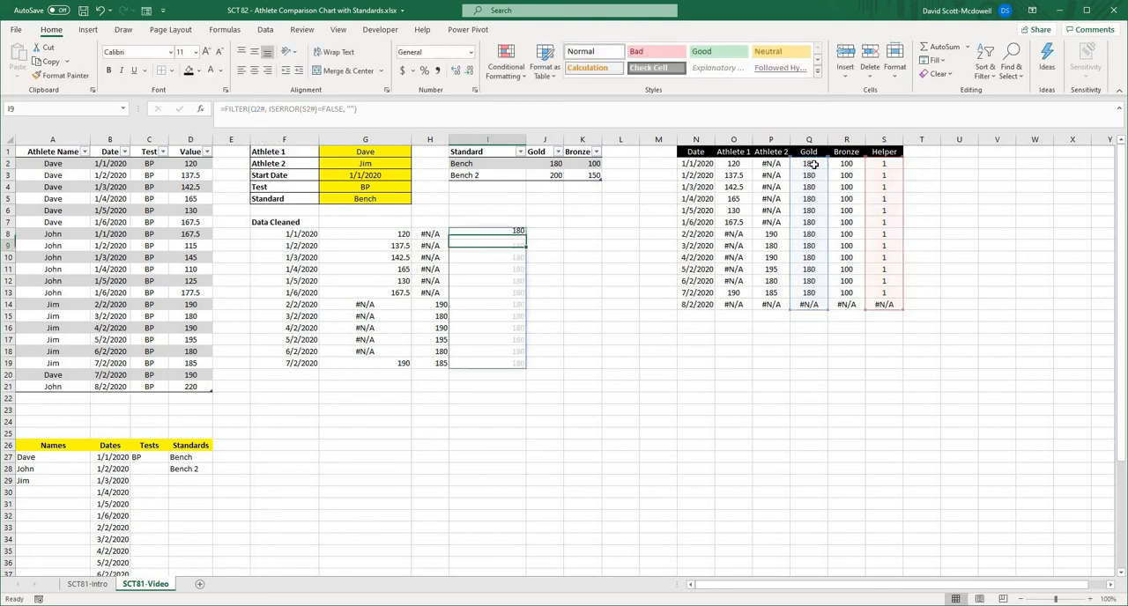
- Copy the I8 FILTER formula into J8 with the Bronze spill range R2# as array and Helper range S2# inside ISERROR
click(491, 234)
key(ctrl+c)
click(549, 230)
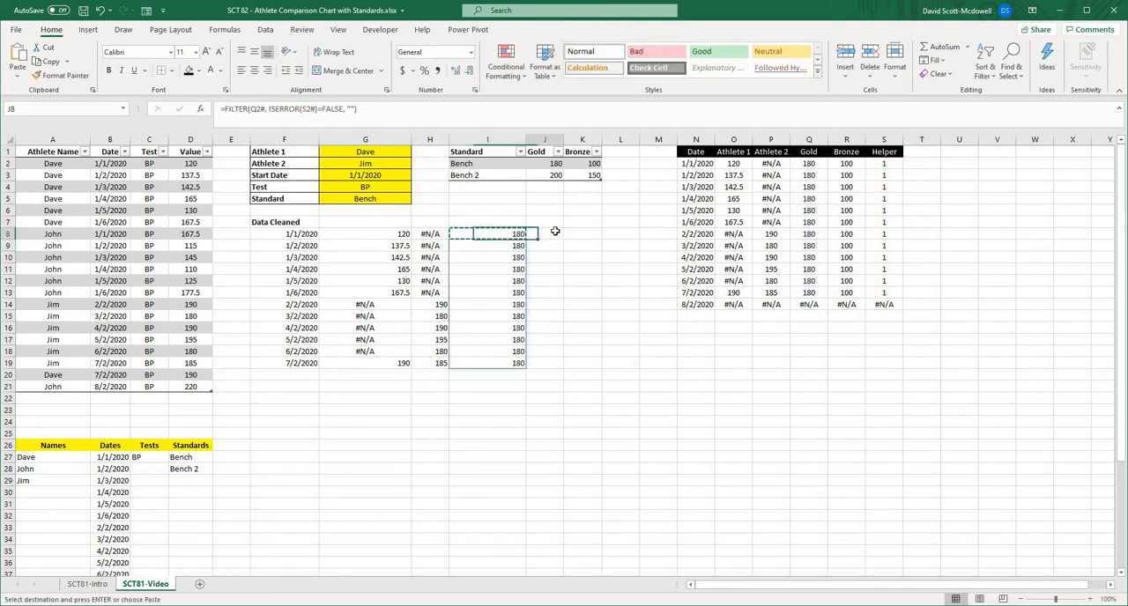
key(ctrl+v)
double_click(305, 109)
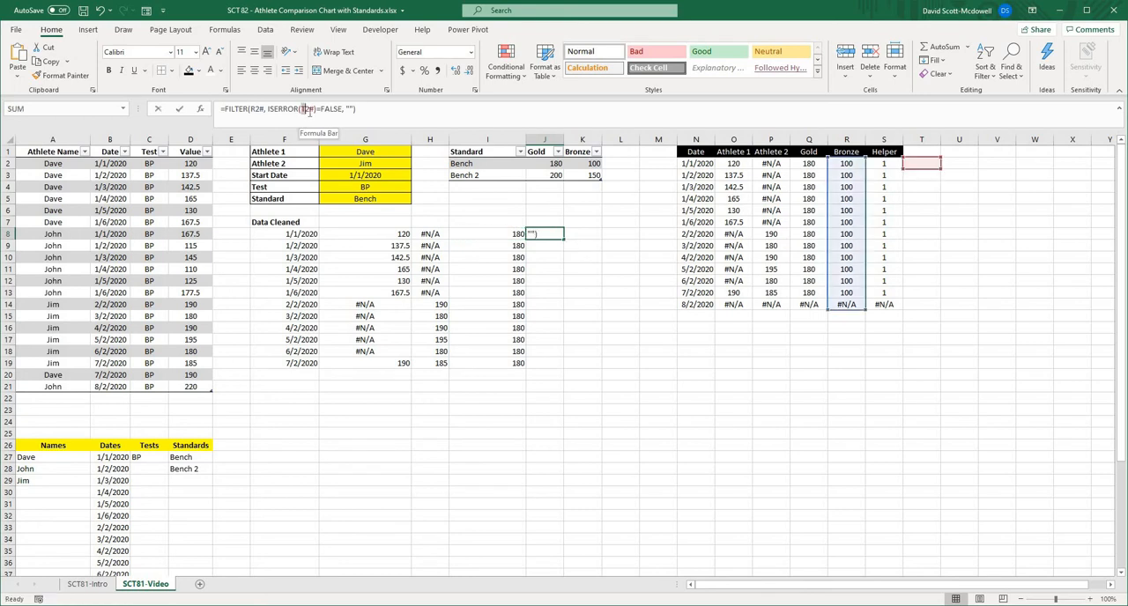
click(888, 166)
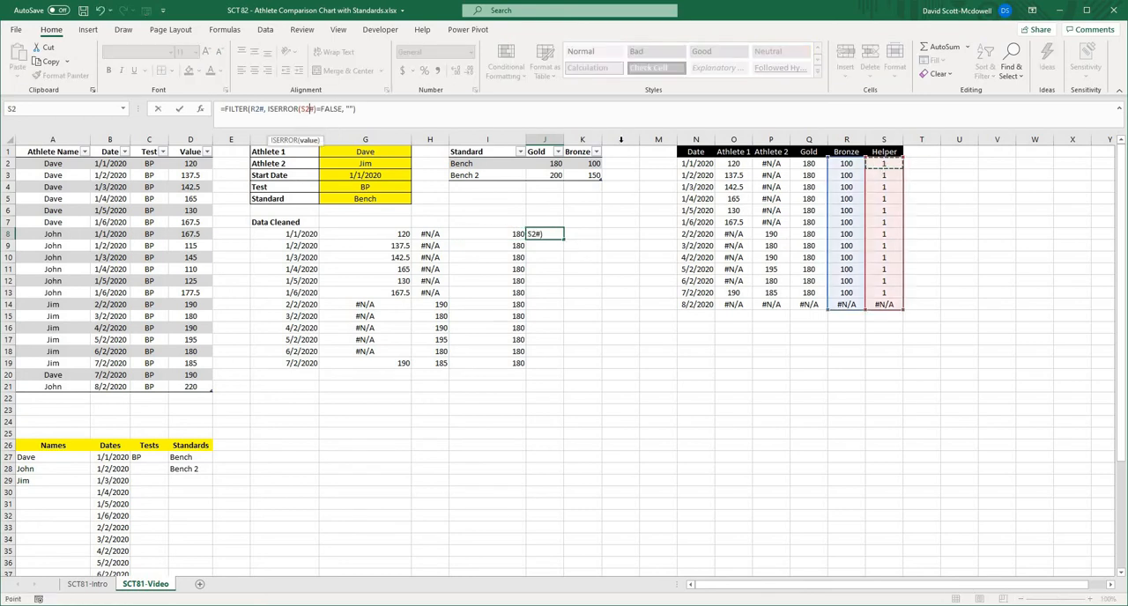
double_click(255, 109)
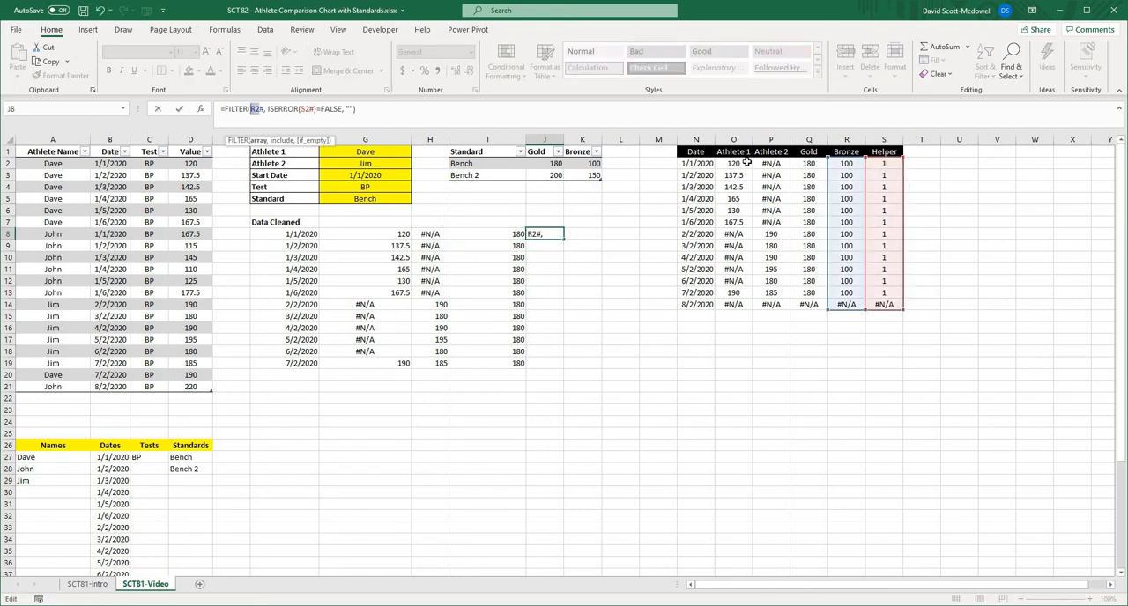
click(844, 164)
key(Return)
- Center the contents of the cleaned data table from F8 to J19
drag(291, 235, 539, 365)
click(253, 71)
click(726, 444)
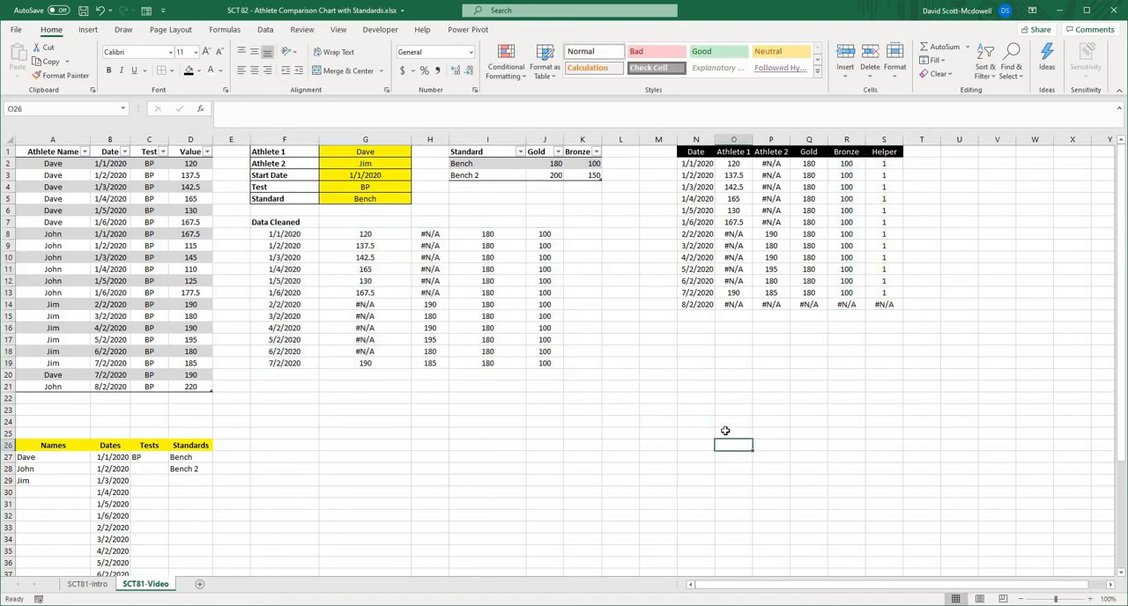
- Examine the FILTER formula in F8 and the 8/2/2020 row of the chart data table
click(487, 344)
click(479, 446)
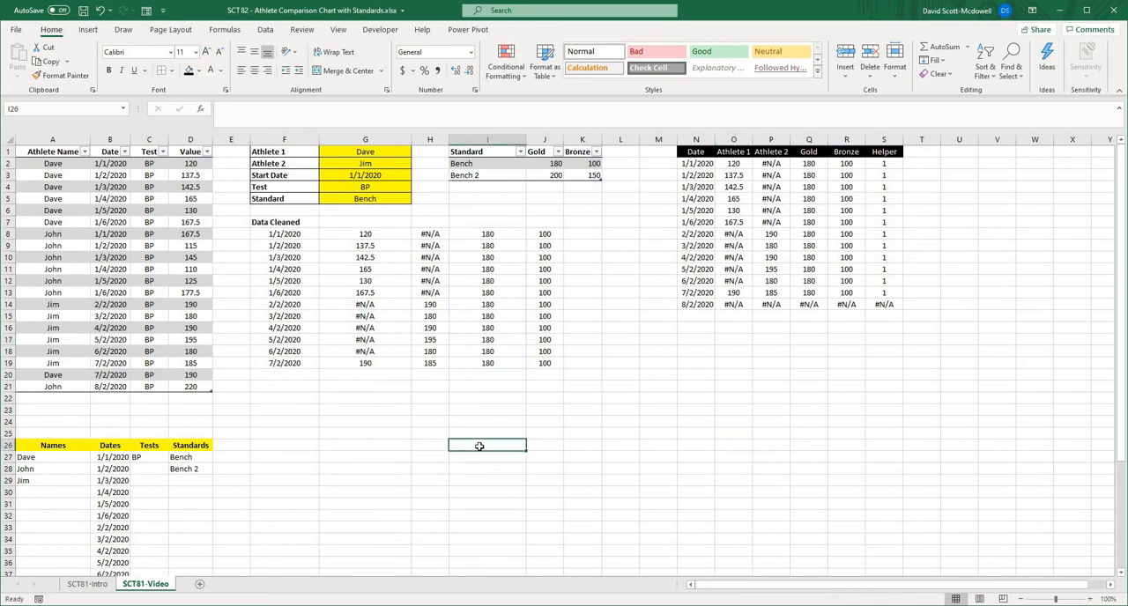
click(298, 235)
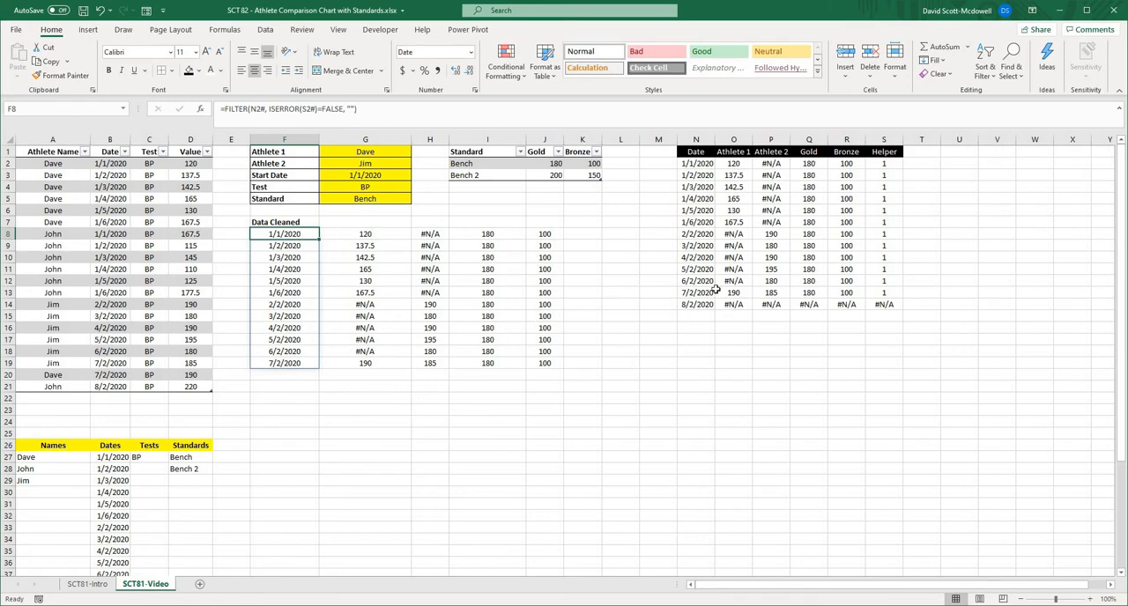
click(838, 334)
click(696, 306)
drag(833, 307, 883, 306)
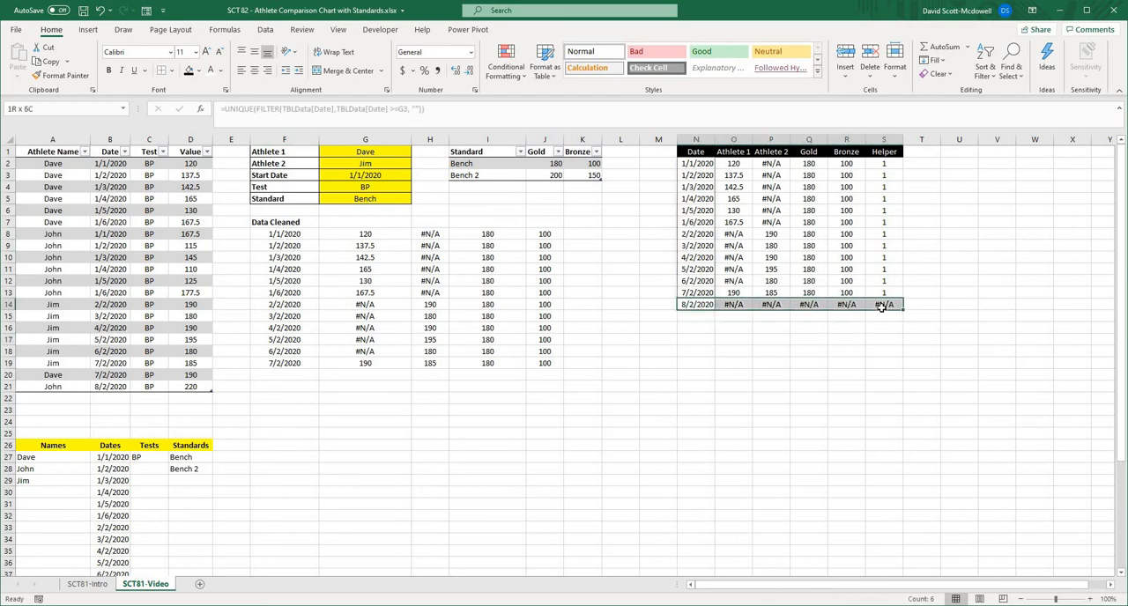
click(786, 383)
- Switch Athlete 2 to the second name in its list to test the cleaned data table
click(374, 163)
click(417, 164)
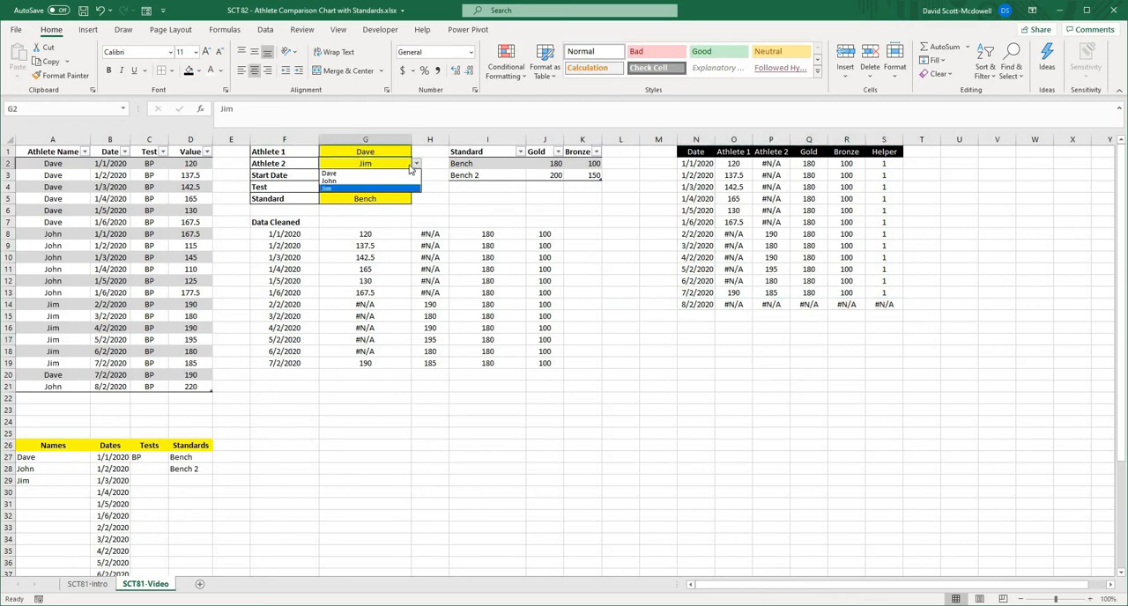
click(391, 179)
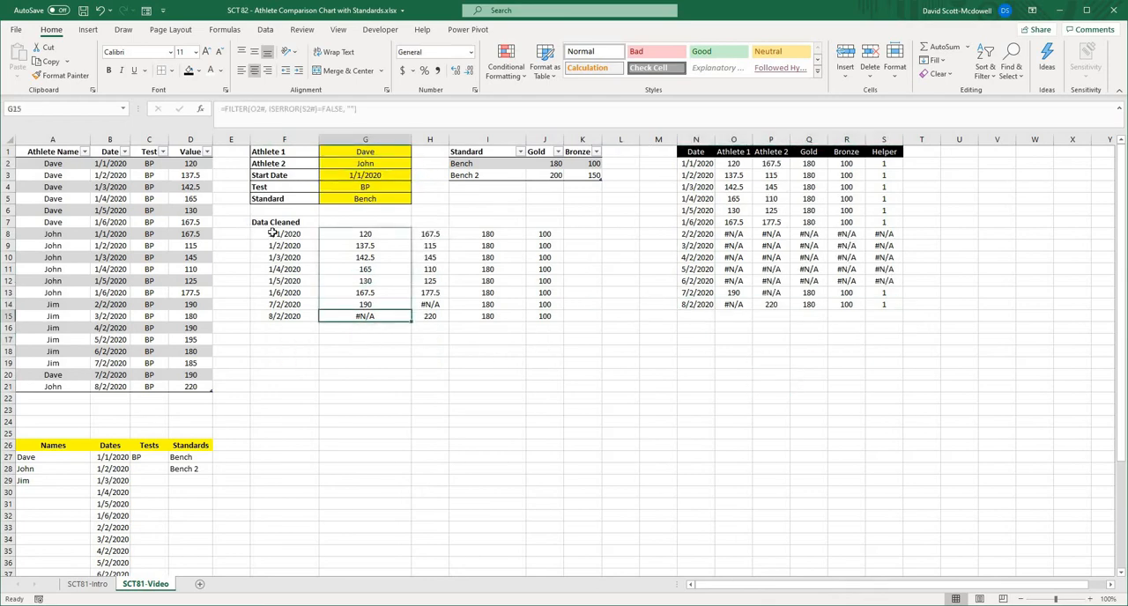
drag(284, 234, 544, 316)
- Set Athlete 2 to the first name in its list, matching Athlete 1
click(384, 165)
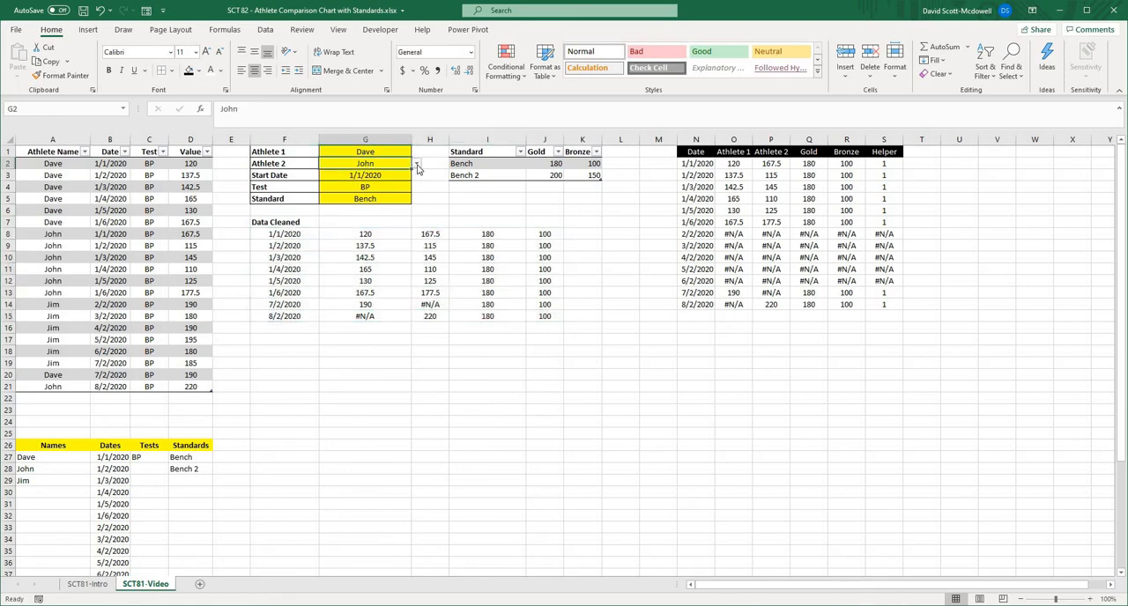
click(417, 164)
click(379, 176)
click(472, 407)
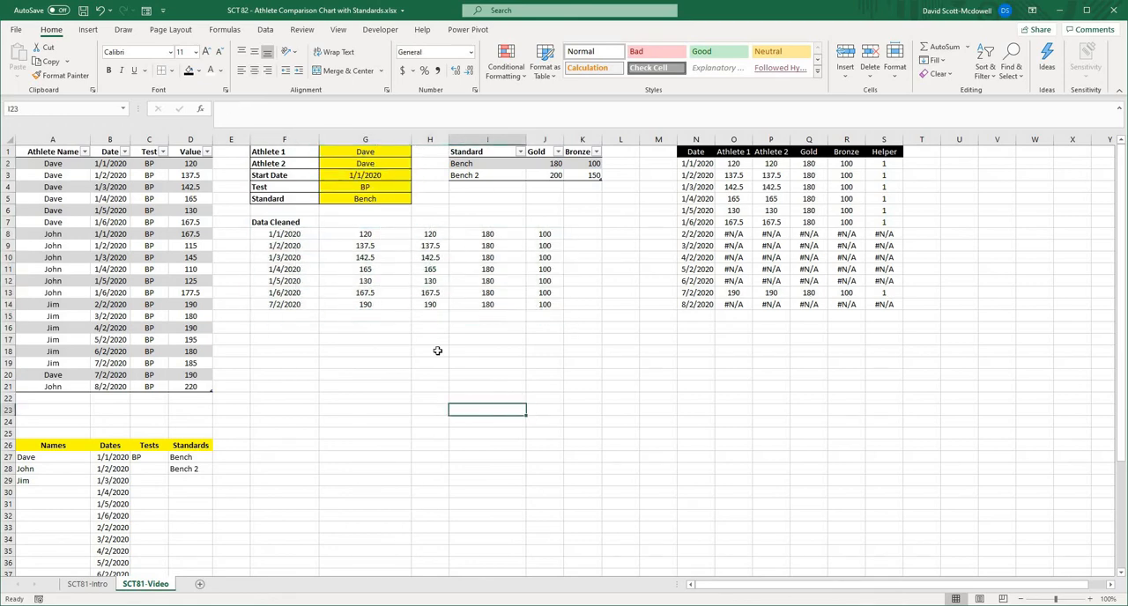
click(437, 350)
click(710, 376)
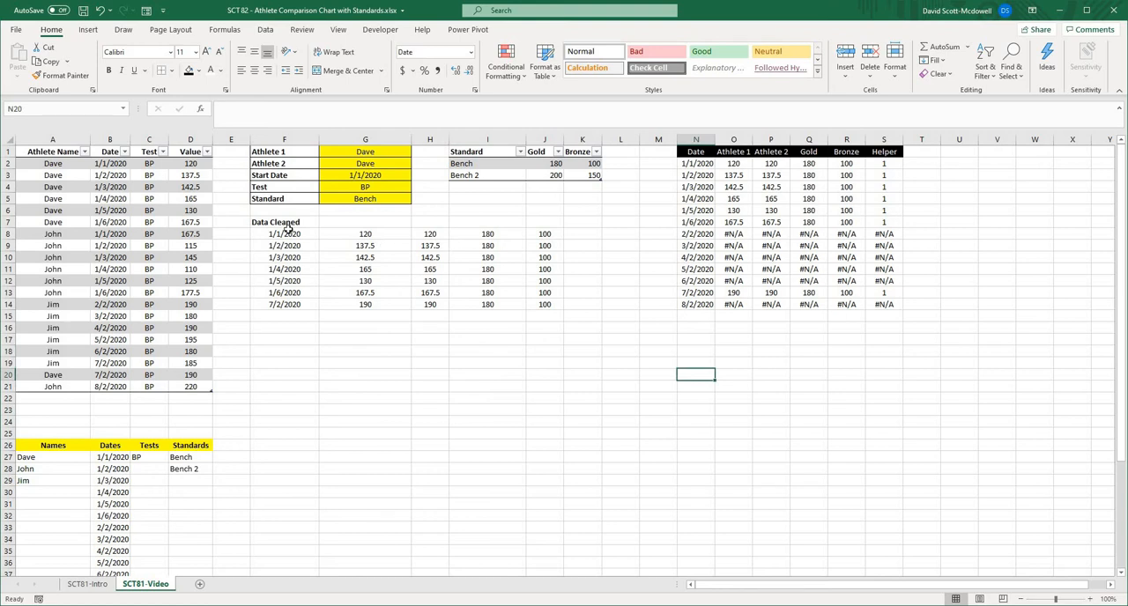
drag(284, 234, 549, 329)
click(545, 351)
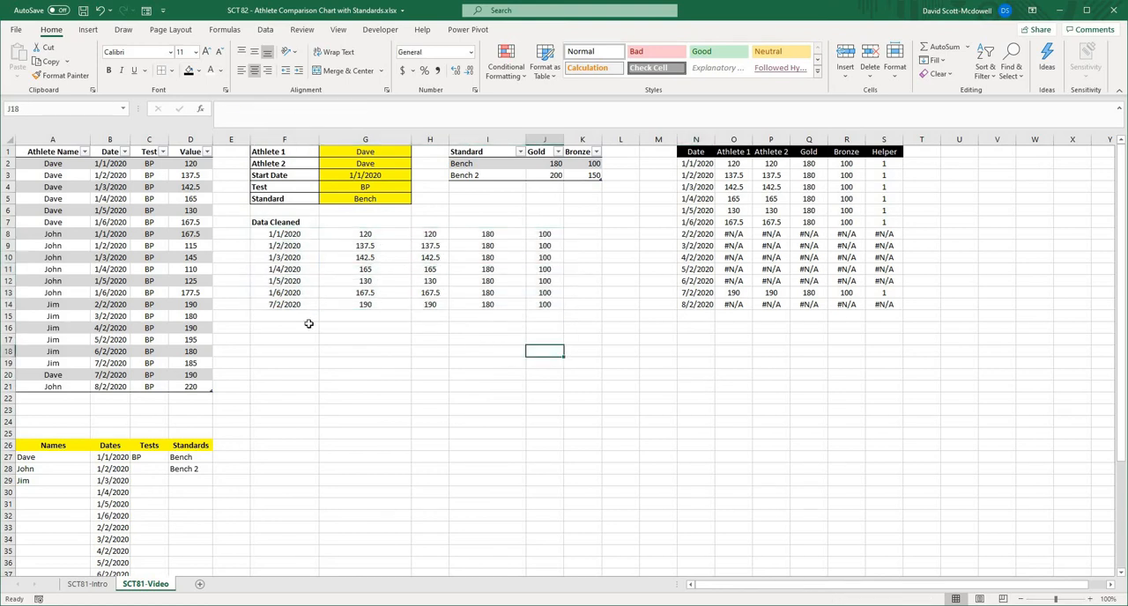
click(288, 234)
drag(288, 234, 289, 306)
click(300, 362)
drag(277, 234, 286, 306)
click(289, 359)
drag(285, 233, 291, 306)
- Define the workbook name DateVideo referring to the date spill range 'SCT81-Video'!$F$8#
click(288, 233)
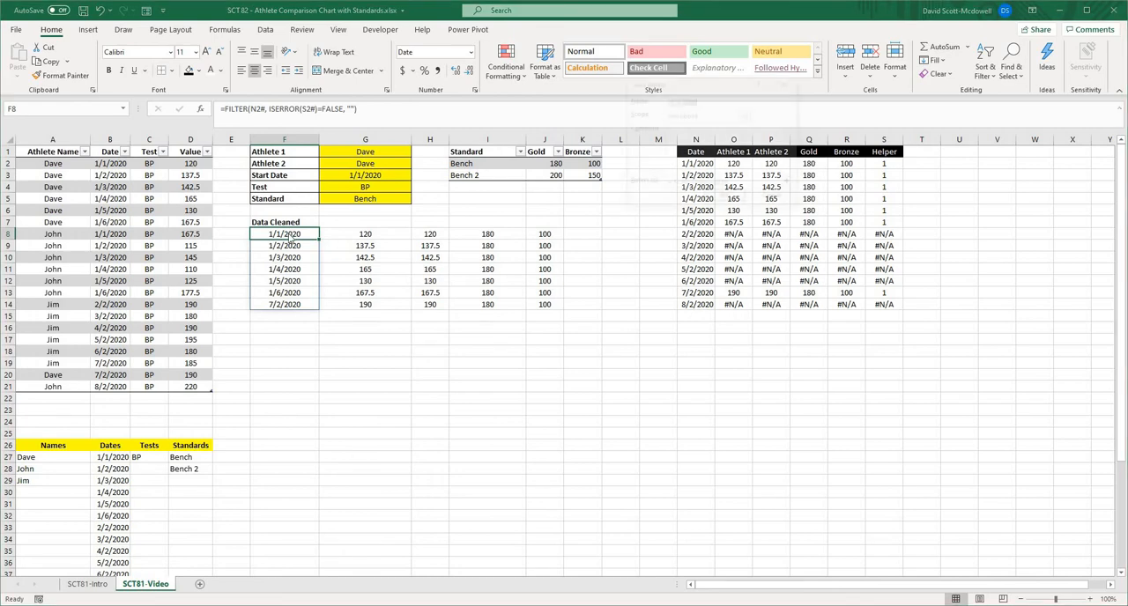
key(ctrl+alt+F3)
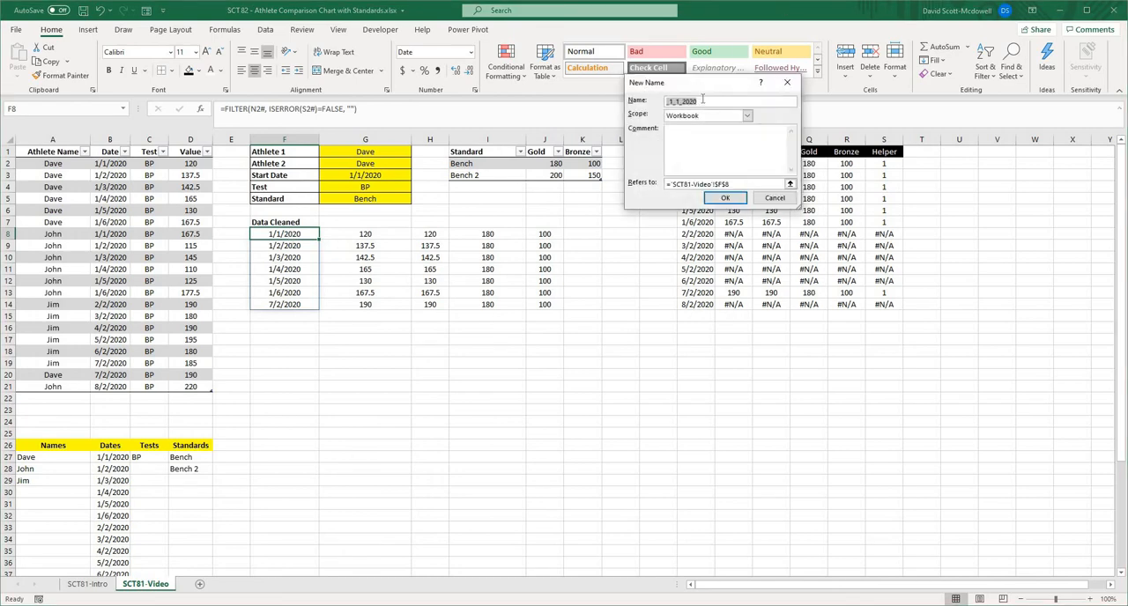
text(DateVideo)
click(738, 185)
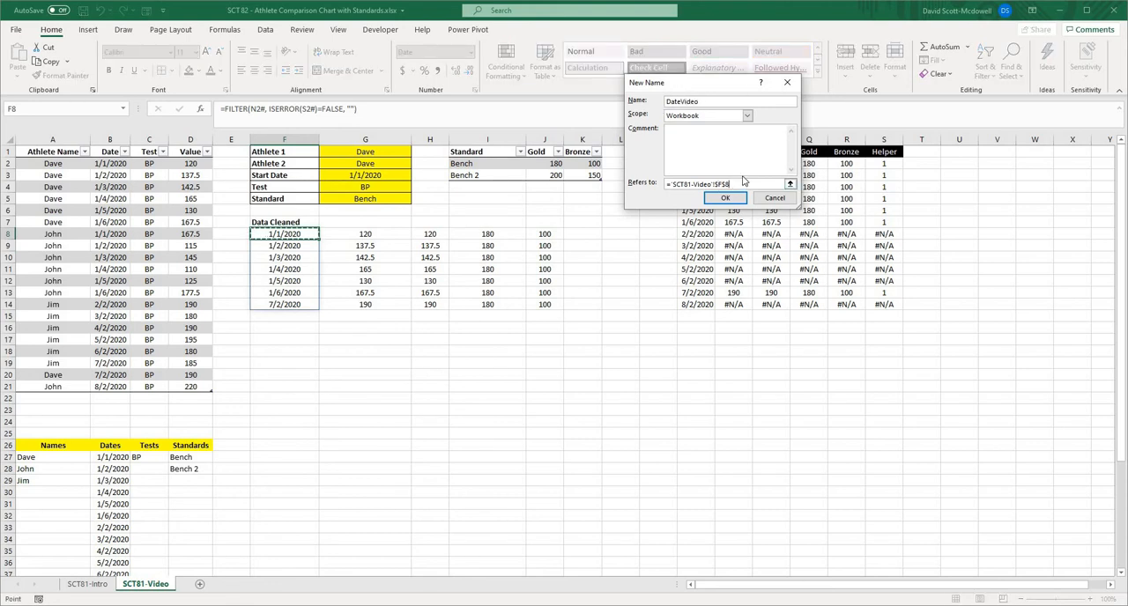
click(725, 198)
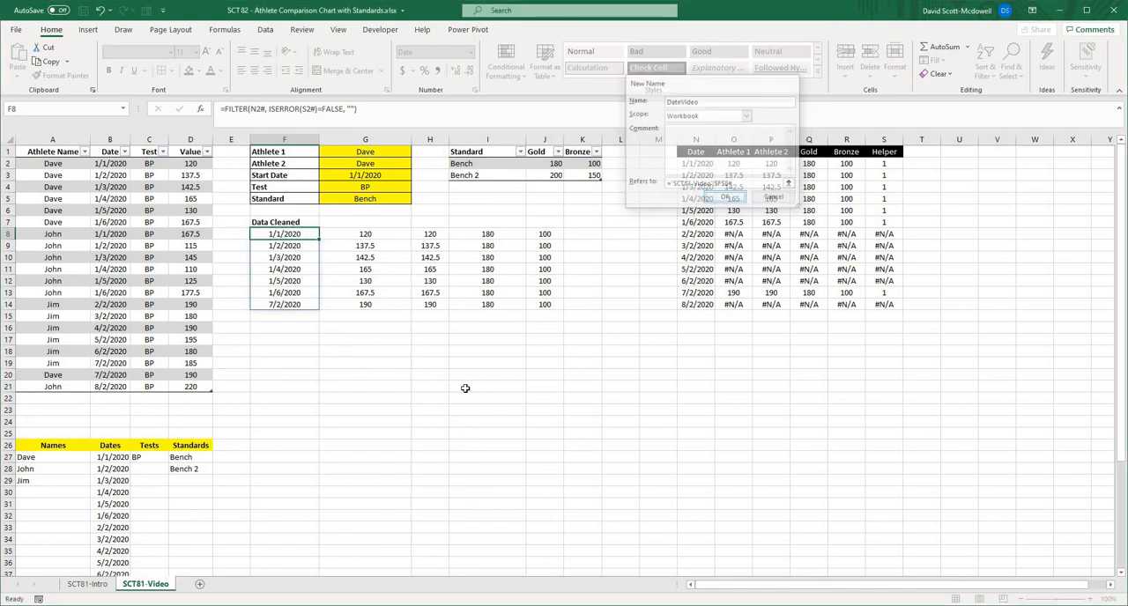
- Test the date name by entering =DateVideo in F17 and clear the spilled output
click(262, 341)
text(=datevideo)
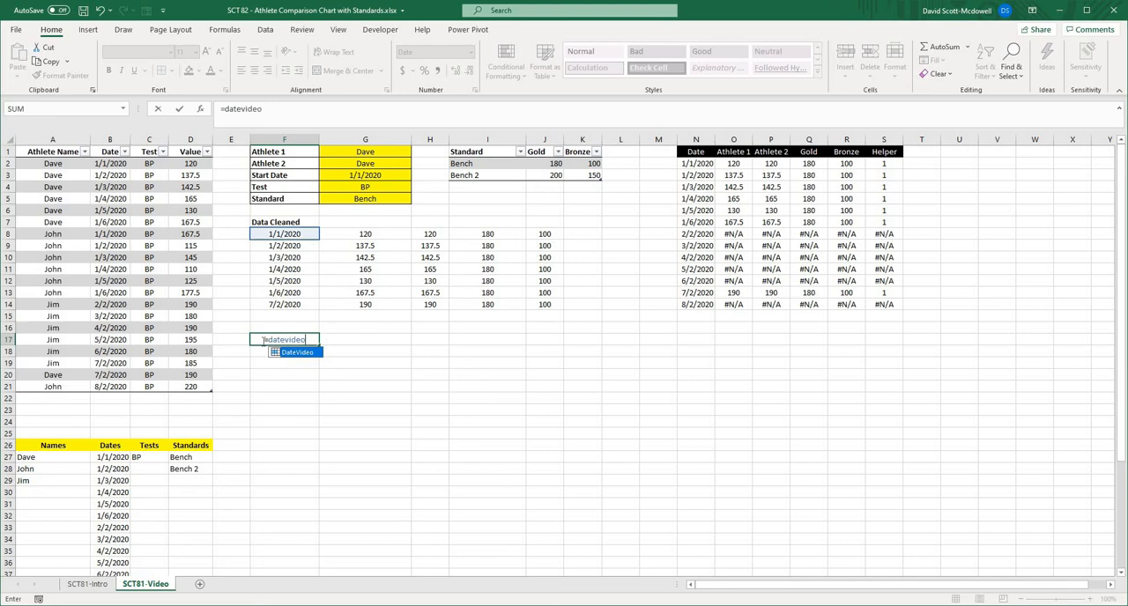
key(Return)
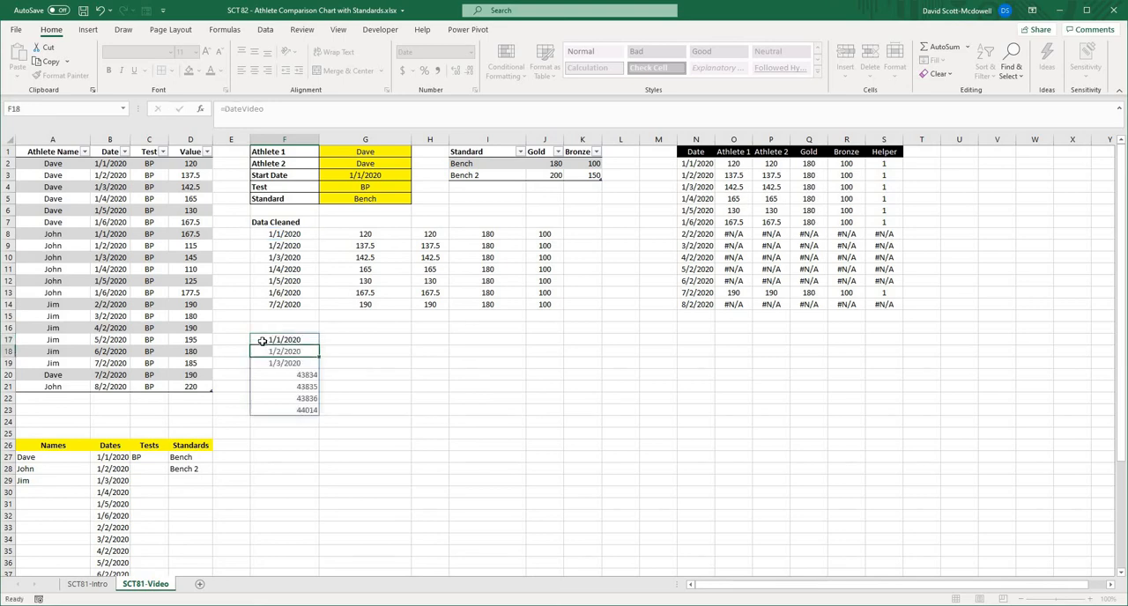
drag(294, 337, 305, 410)
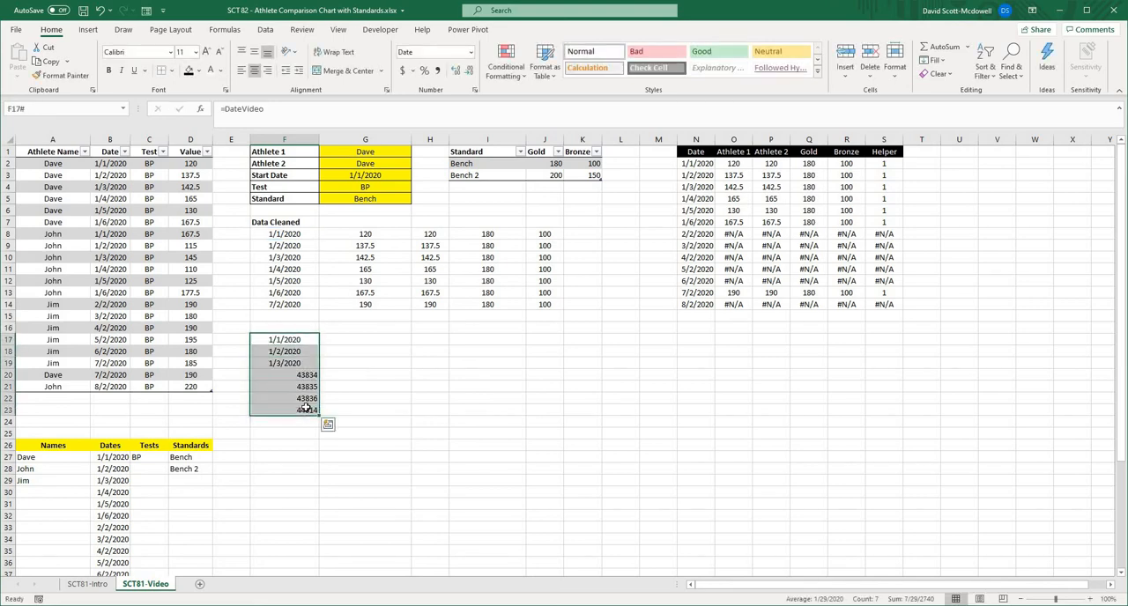
key(Delete)
- Define the workbook name Athlete1Video referring to the Athlete 1 spill range 'SCT81-Video'!$G$8#
click(349, 234)
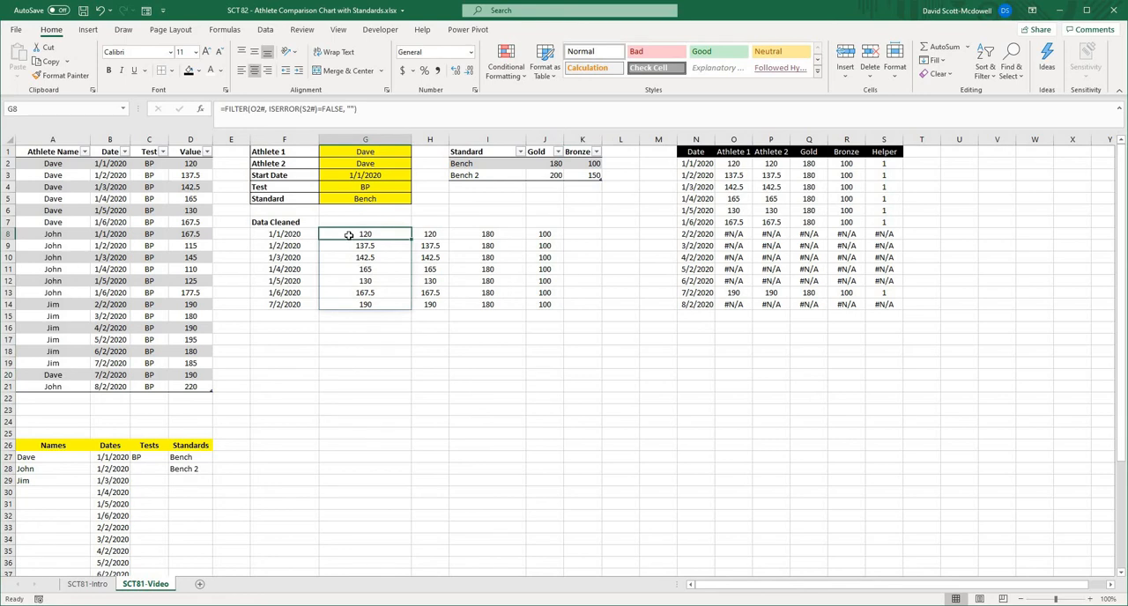
key(ctrl+alt+F3)
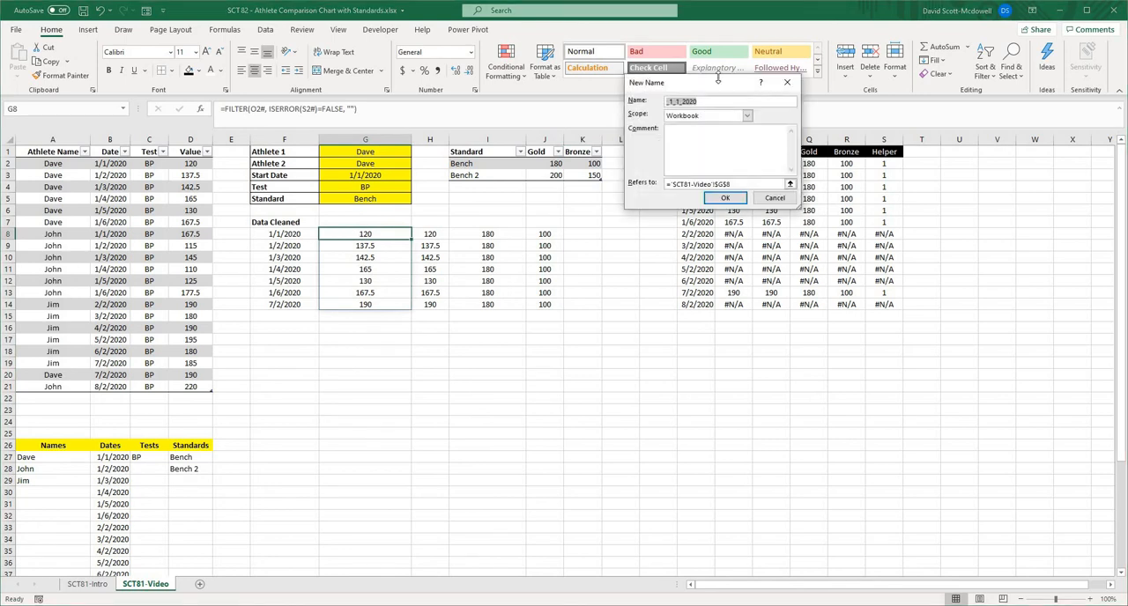
text(AthleteV)
key(BackSpace)
text(1Video)
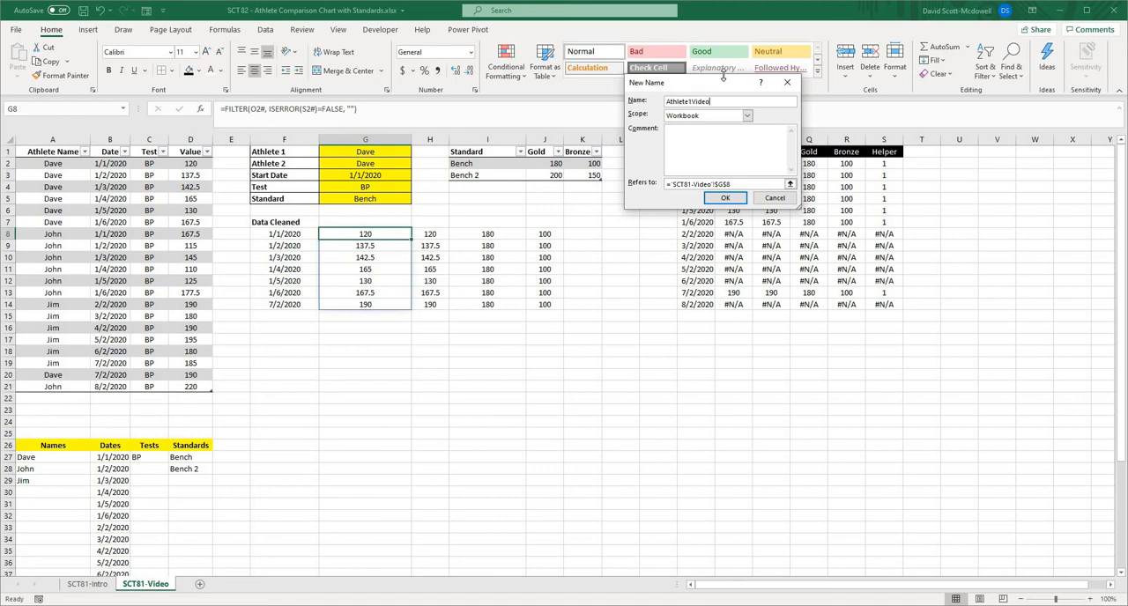
click(742, 184)
text(#)
key(Return)
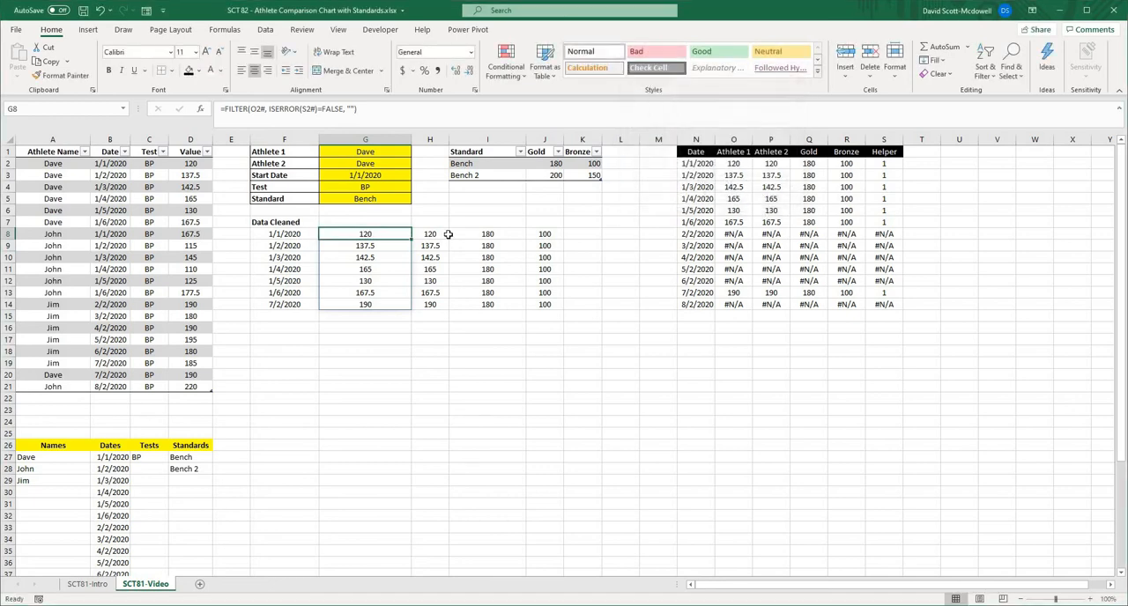
- Define the workbook name Athlete2Video for the cleaned Athlete 2 spill range starting at H8
click(434, 236)
key(alt+m)
key(m)
key(d)
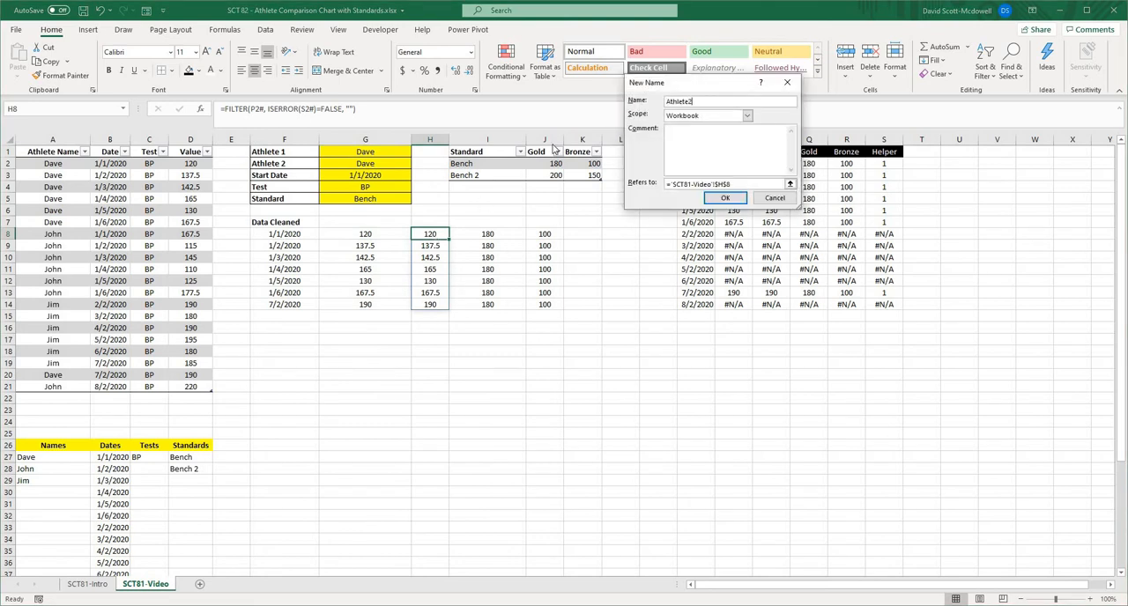
click(736, 183)
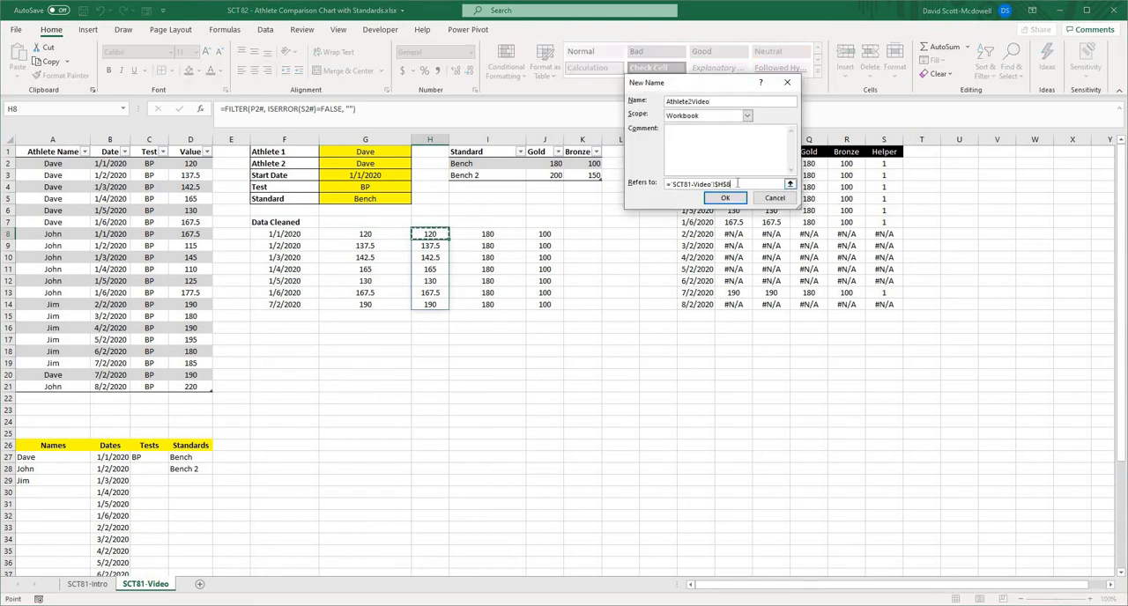
- Define the workbook name GoldVideo referring to the Gold spill range 'SCT81-Video'!$I$8#
click(500, 234)
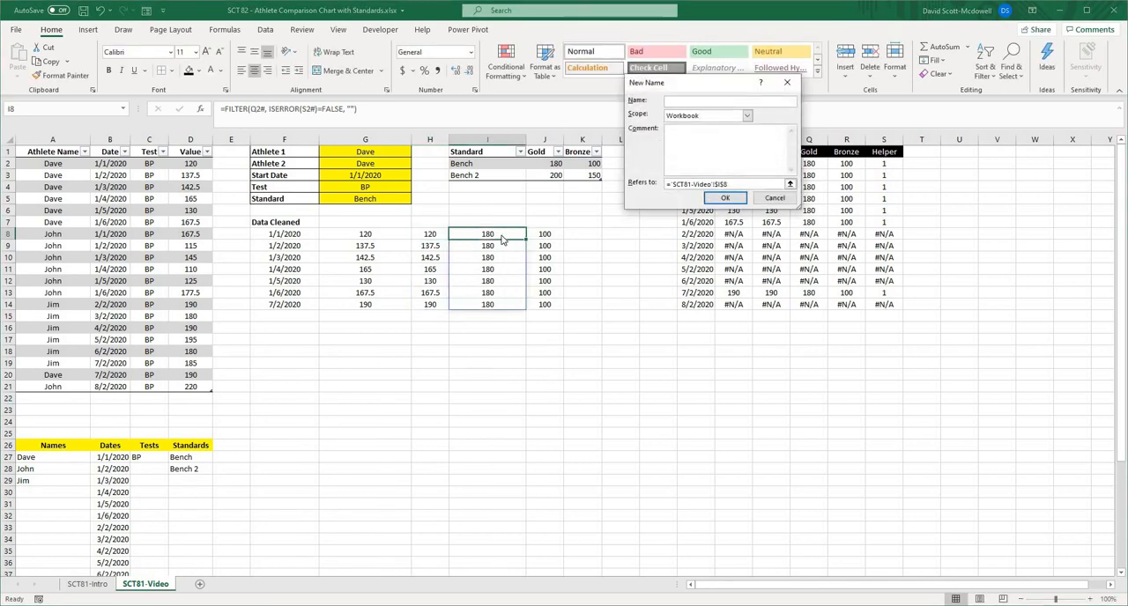
text(GoldVideo)
click(778, 183)
click(751, 185)
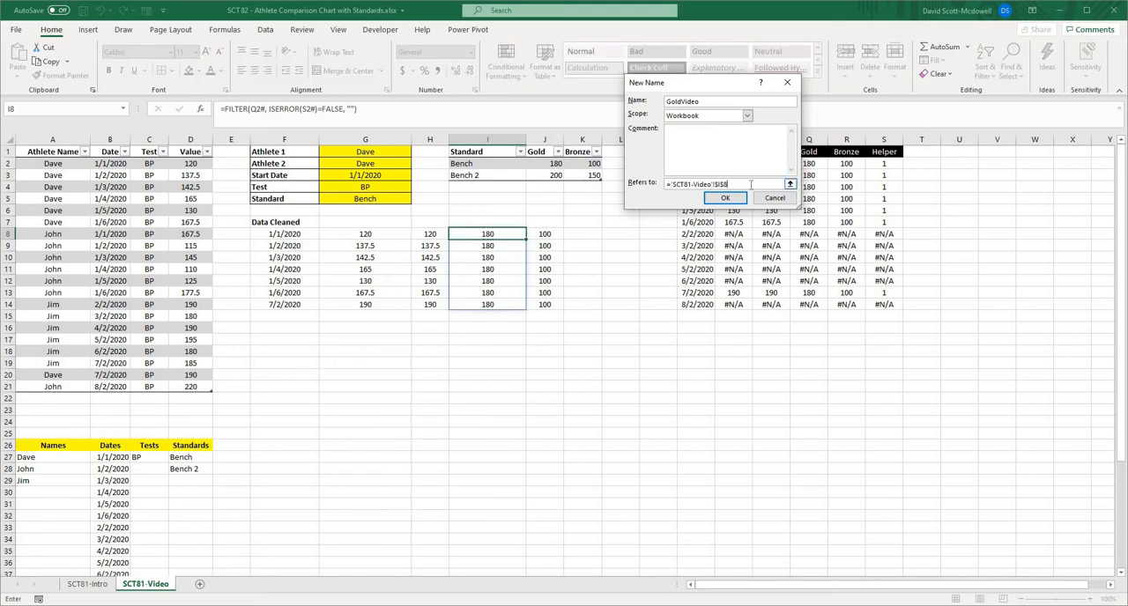
text(#)
key(Return)
- Define the workbook name BronzeVideo for the cleaned Bronze spill range starting at J8
click(546, 240)
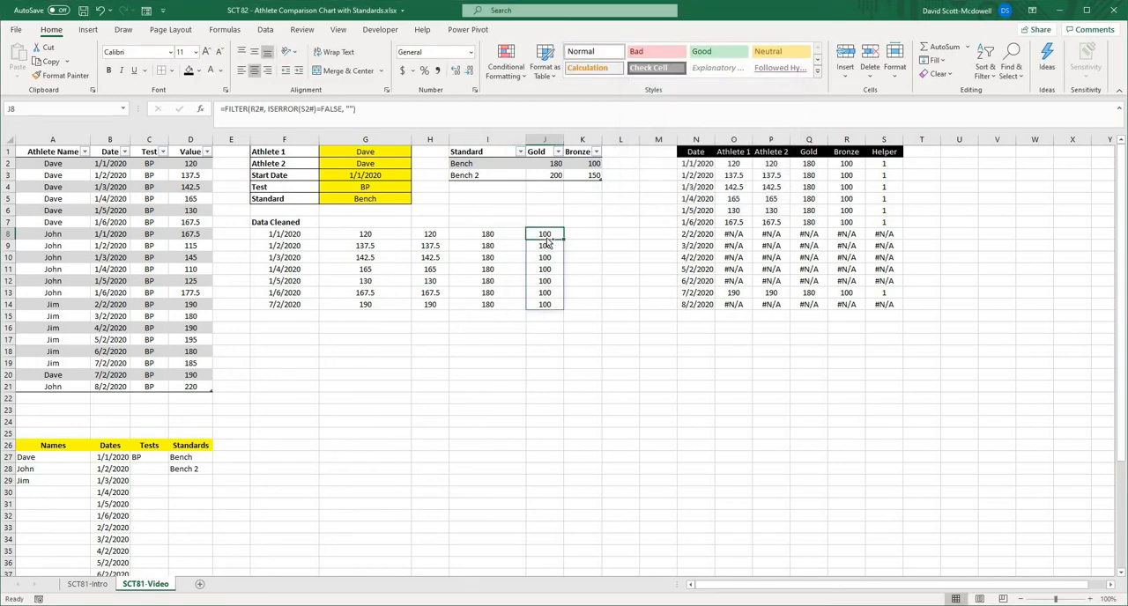
key(ctrl+alt+F3)
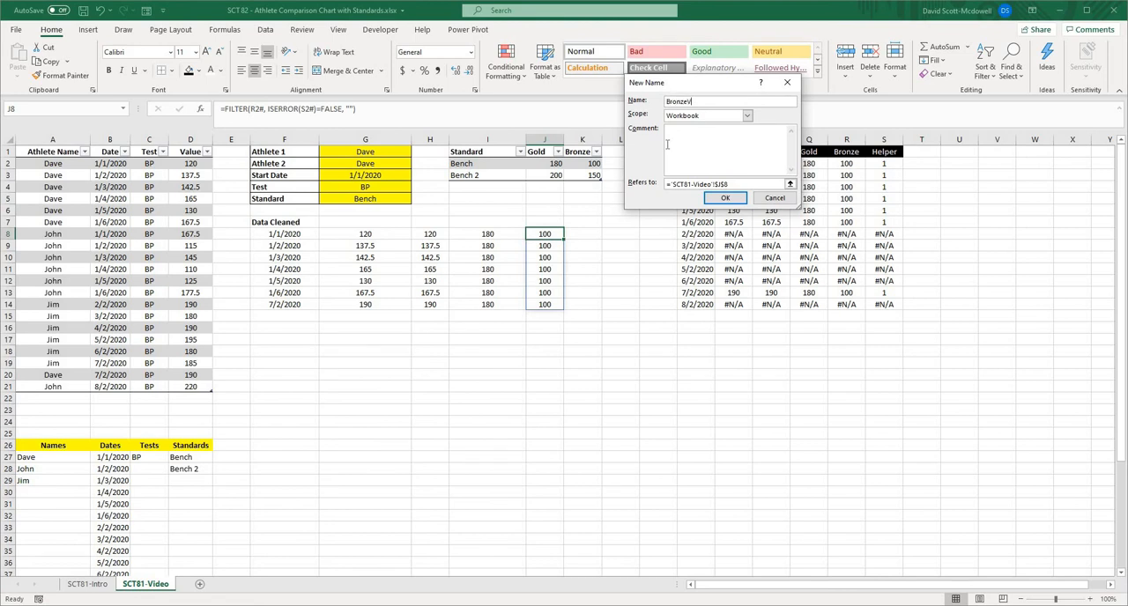
click(739, 185)
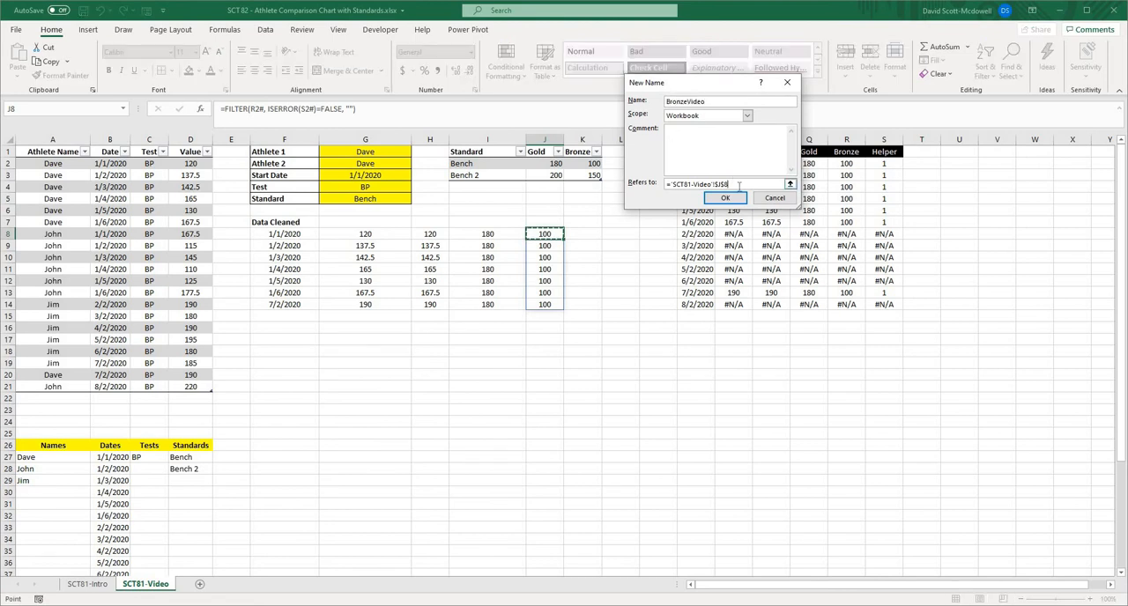
click(723, 198)
click(539, 382)
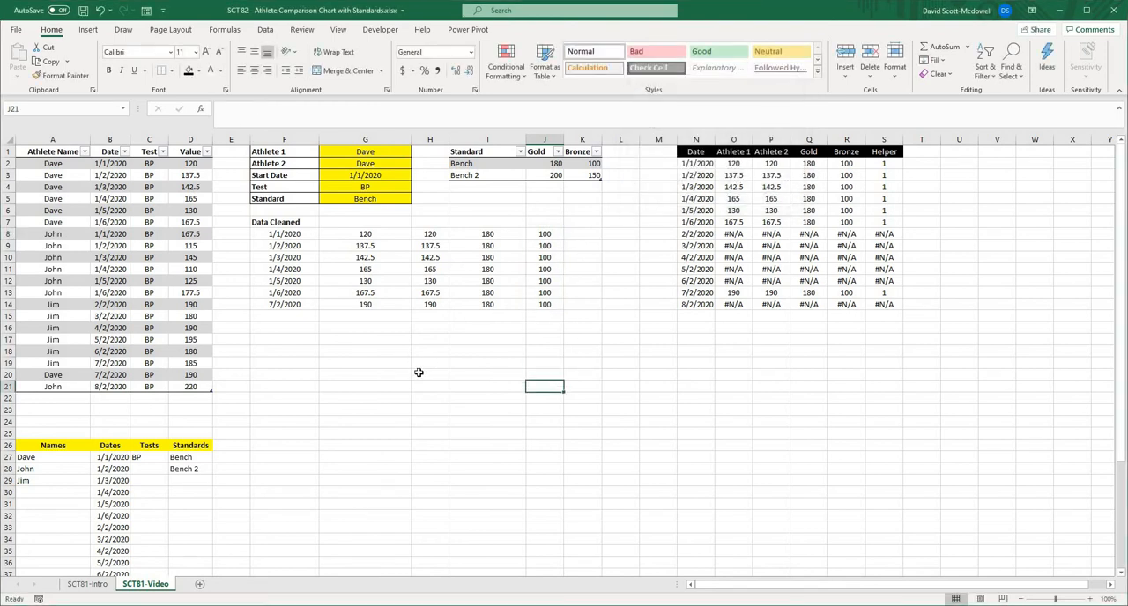
- Insert a clustered column chart from the cleaned data in F8:J14, using the dates as categories, and move it over that data
click(418, 374)
key(Up)
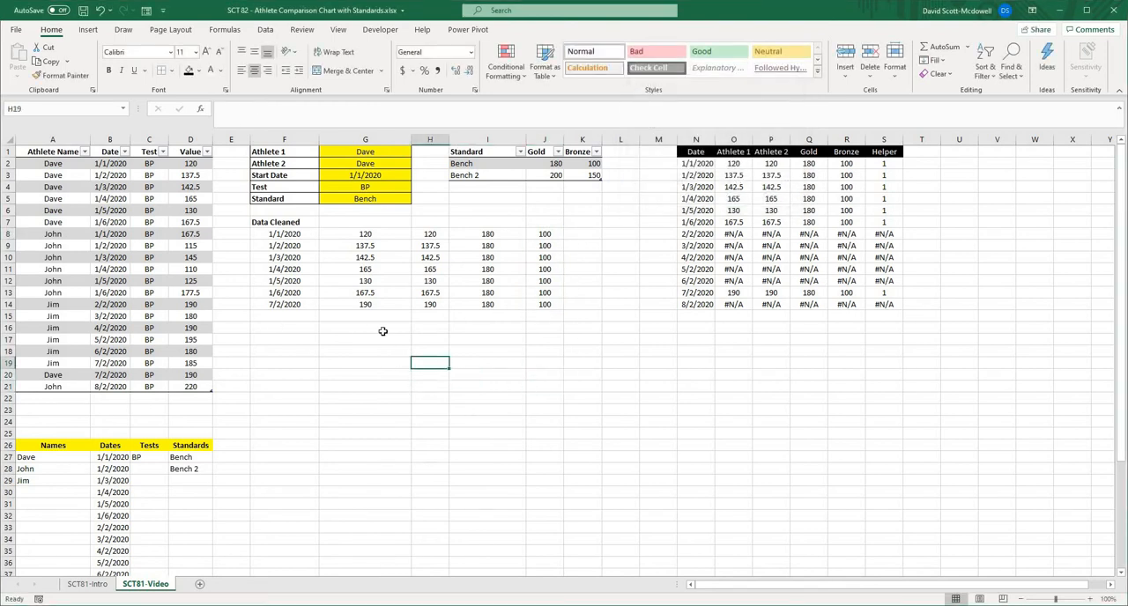
drag(280, 228, 557, 307)
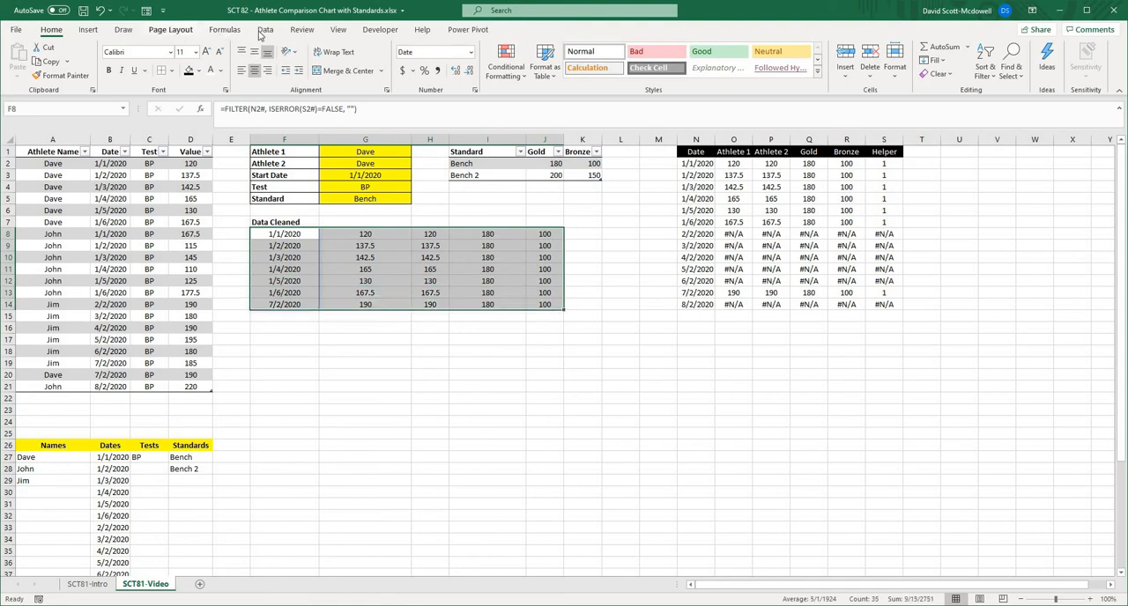
click(87, 29)
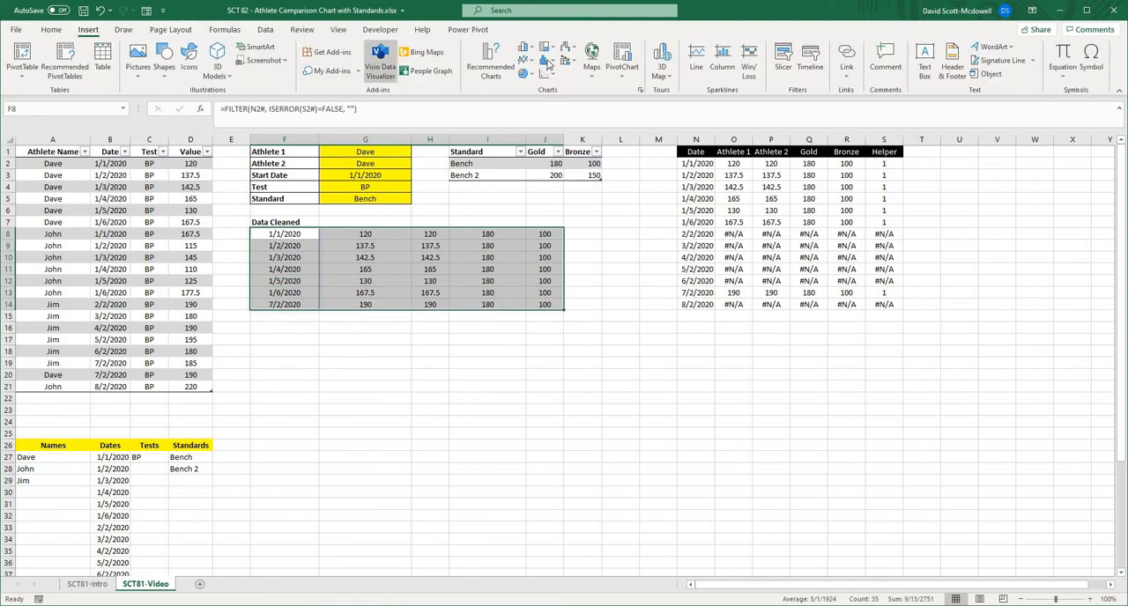
click(490, 61)
click(468, 154)
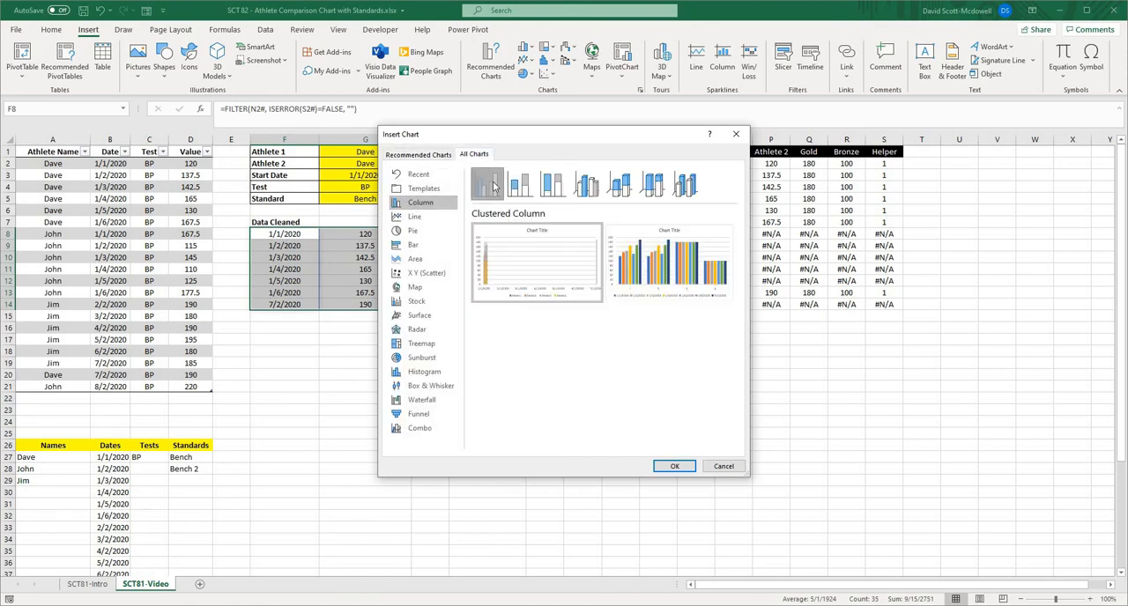
click(674, 466)
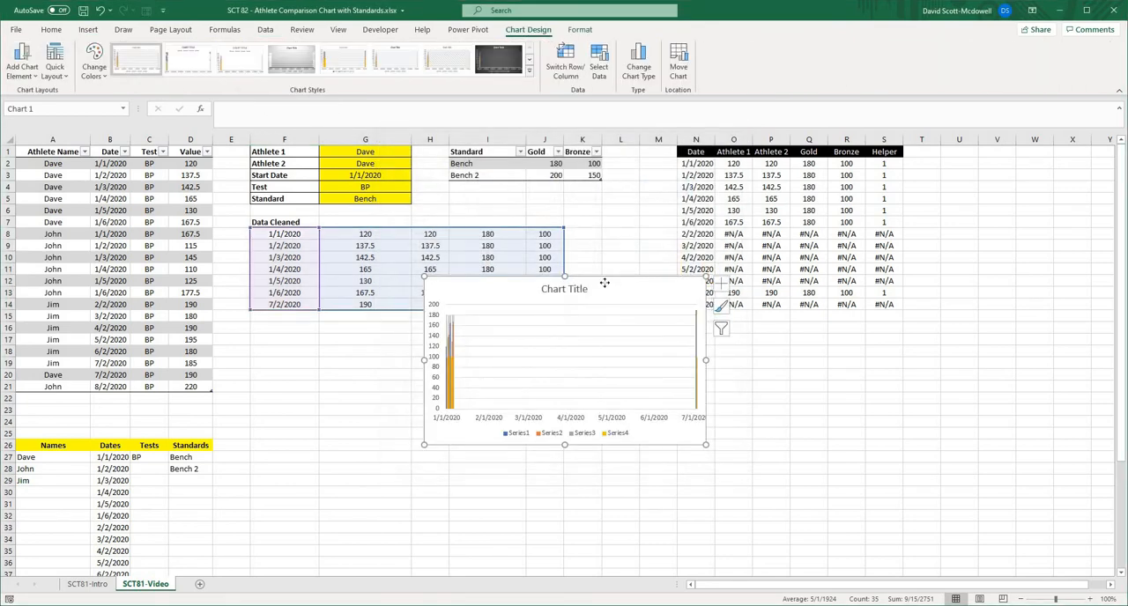
drag(605, 282, 493, 258)
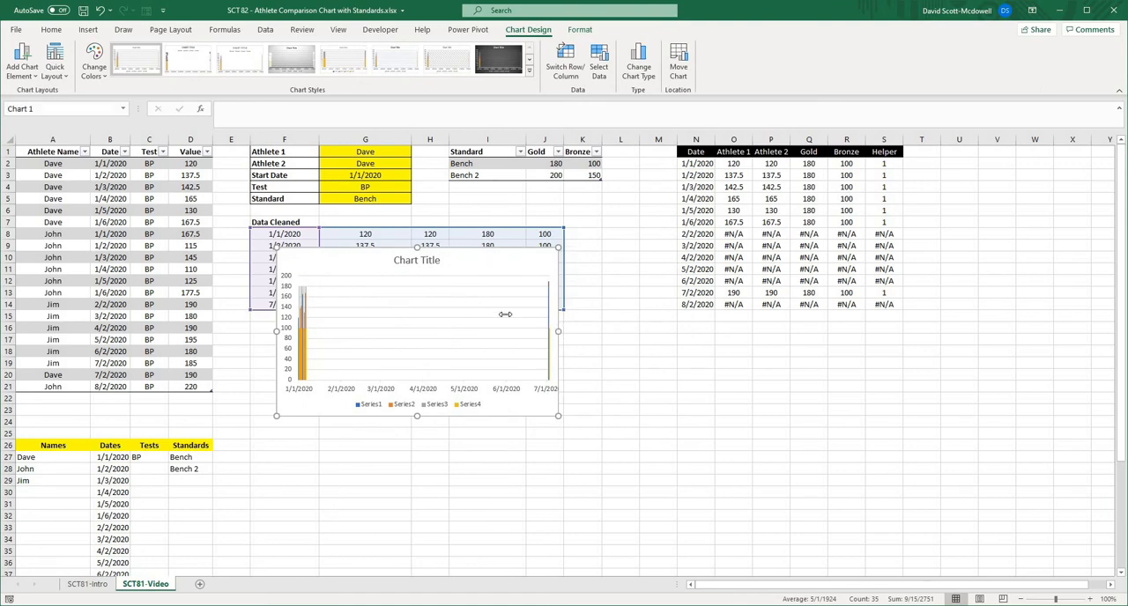
click(620, 326)
- Set the axis type of the chart's horizontal date axis to Text axis
click(405, 374)
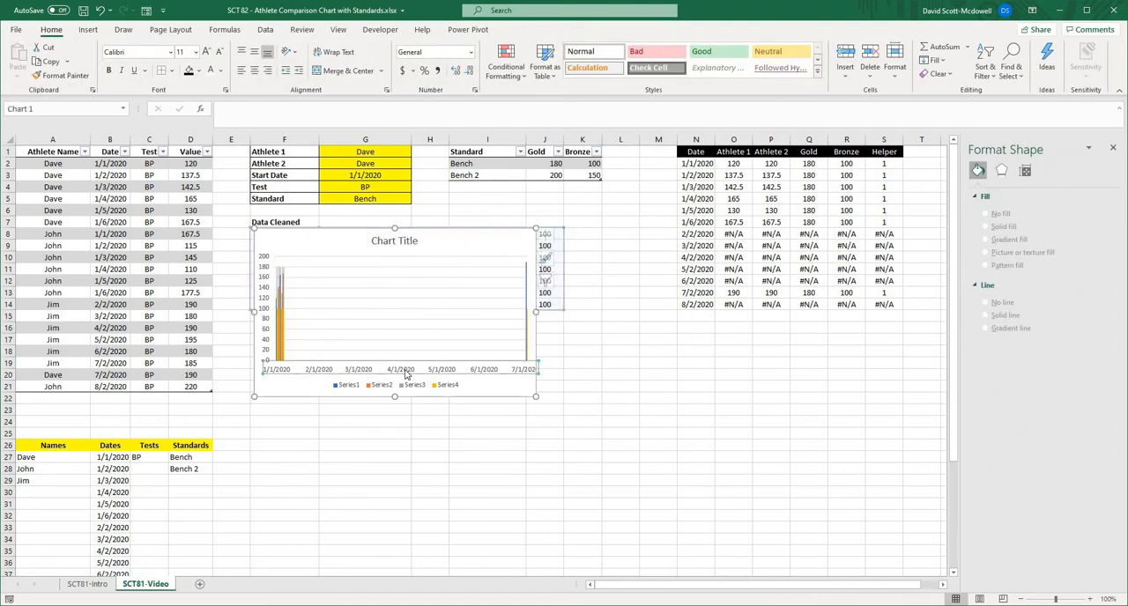
right_click(406, 374)
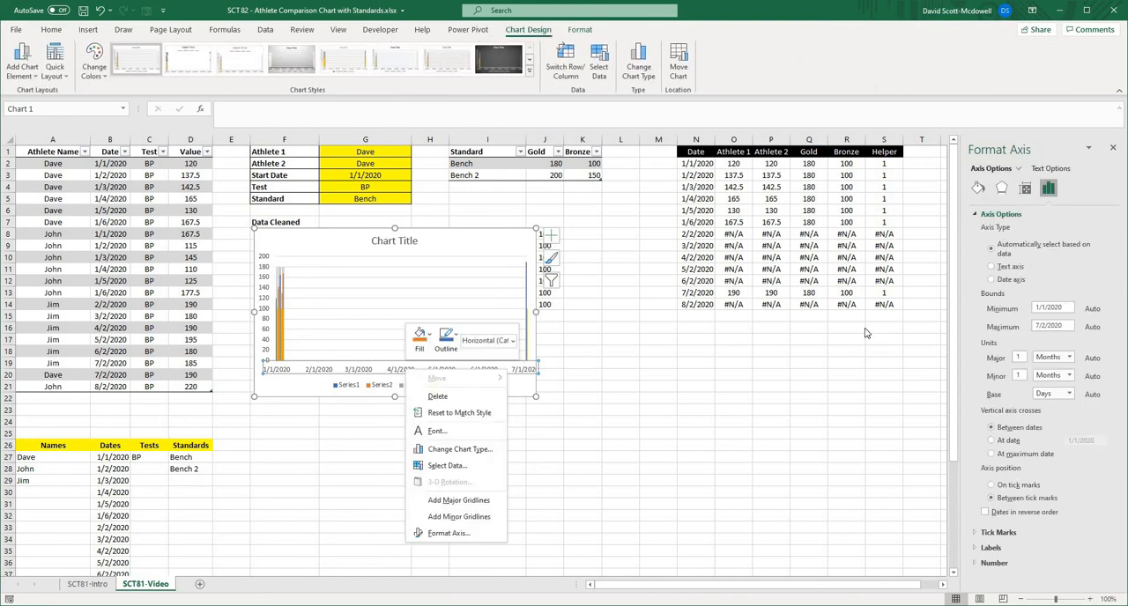
key(Escape)
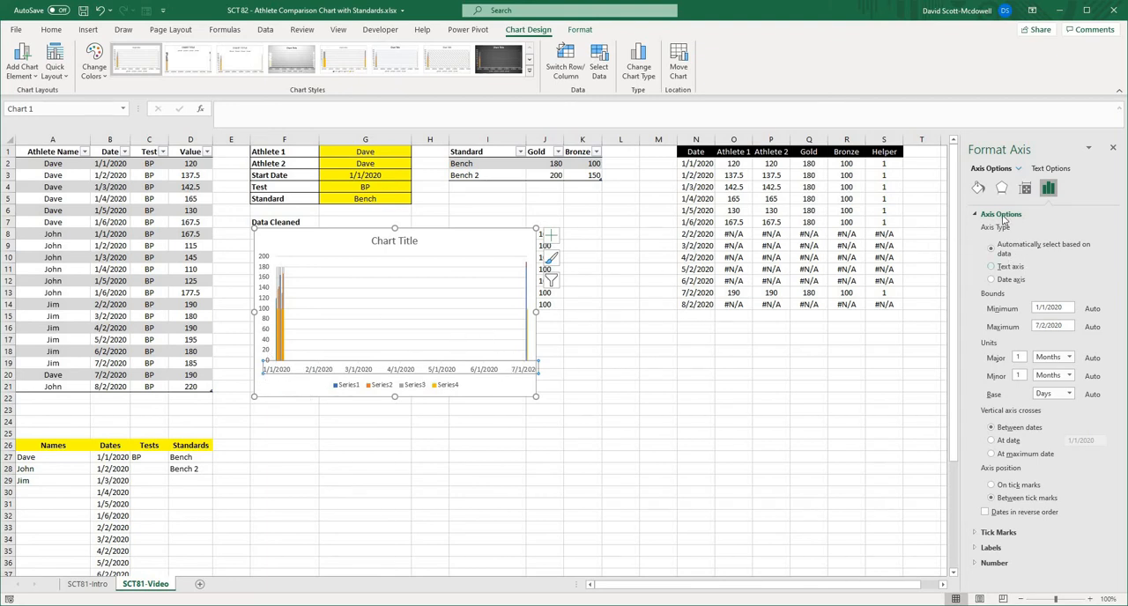
click(992, 270)
click(408, 424)
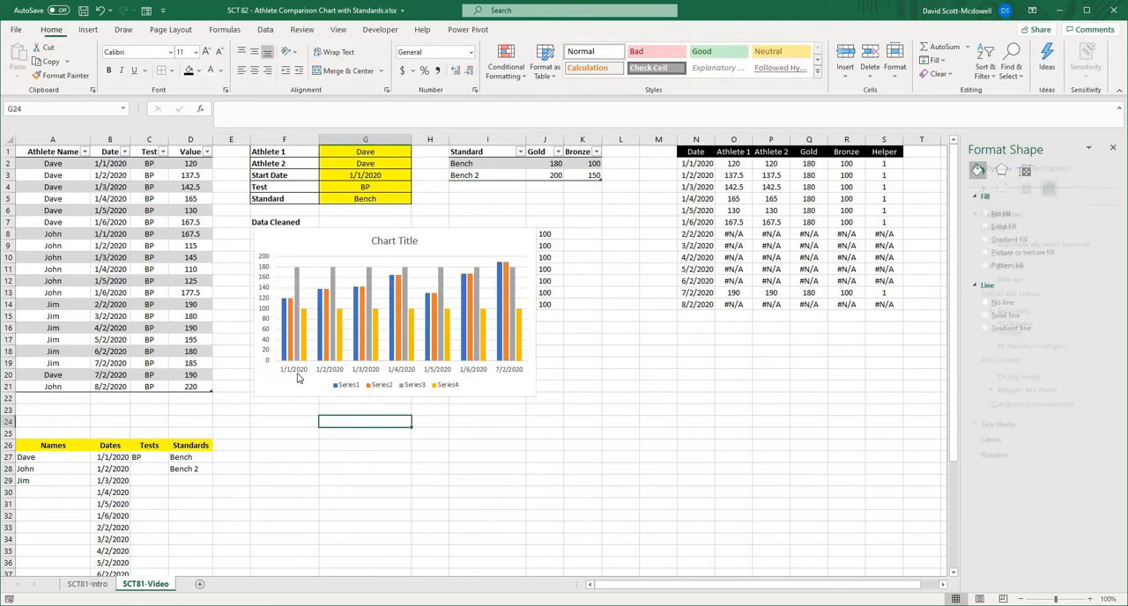
click(298, 374)
click(626, 413)
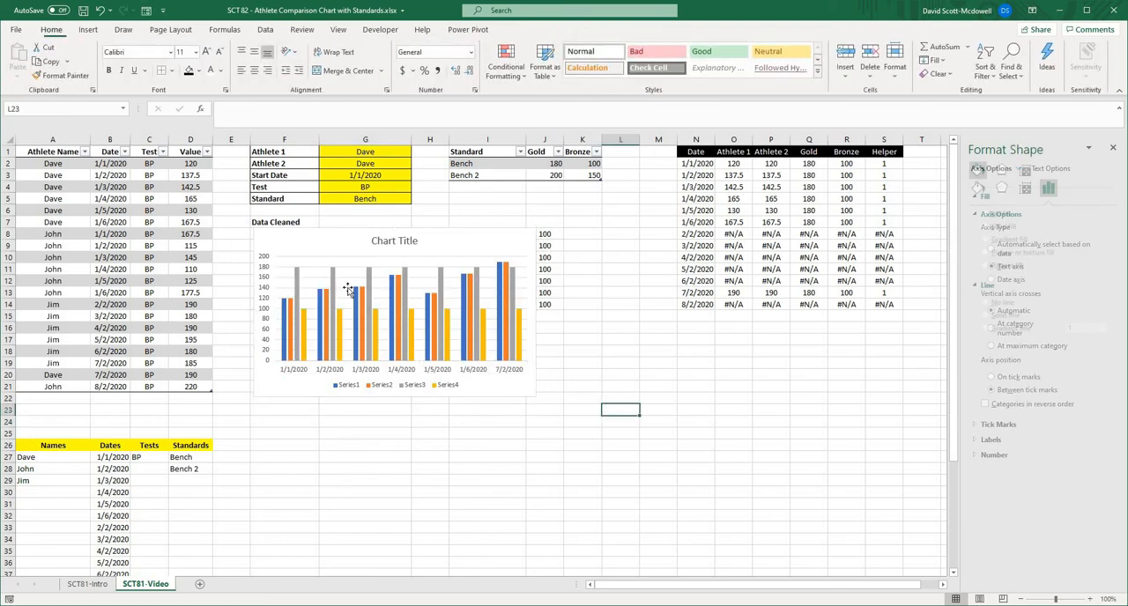
- Enlarge the chart and position it below the selection cells, spanning about E8 to P29
click(347, 263)
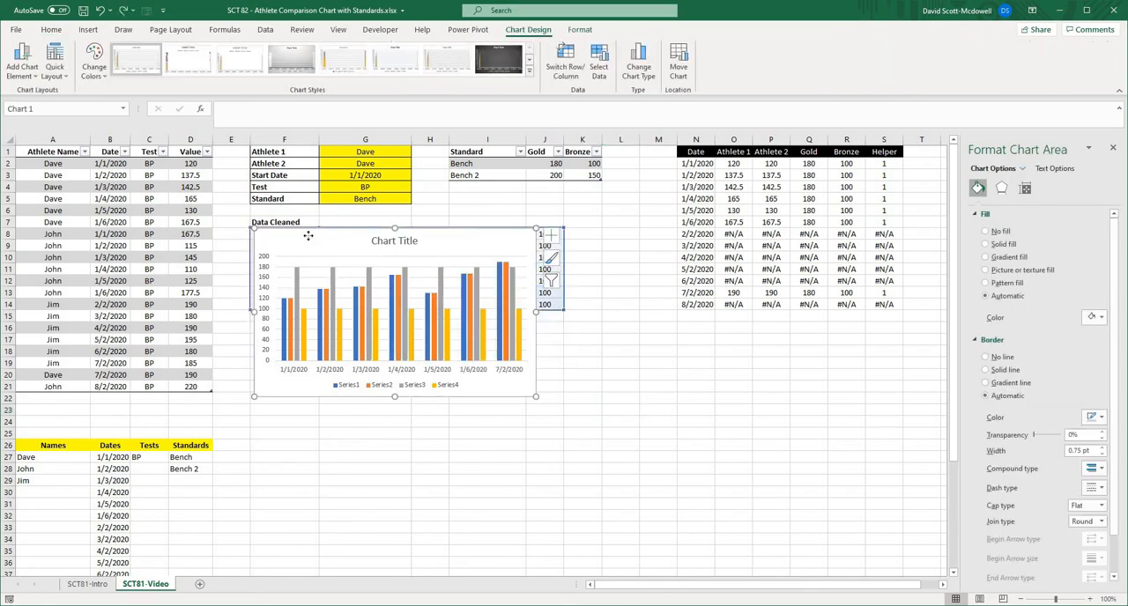
drag(309, 236, 274, 226)
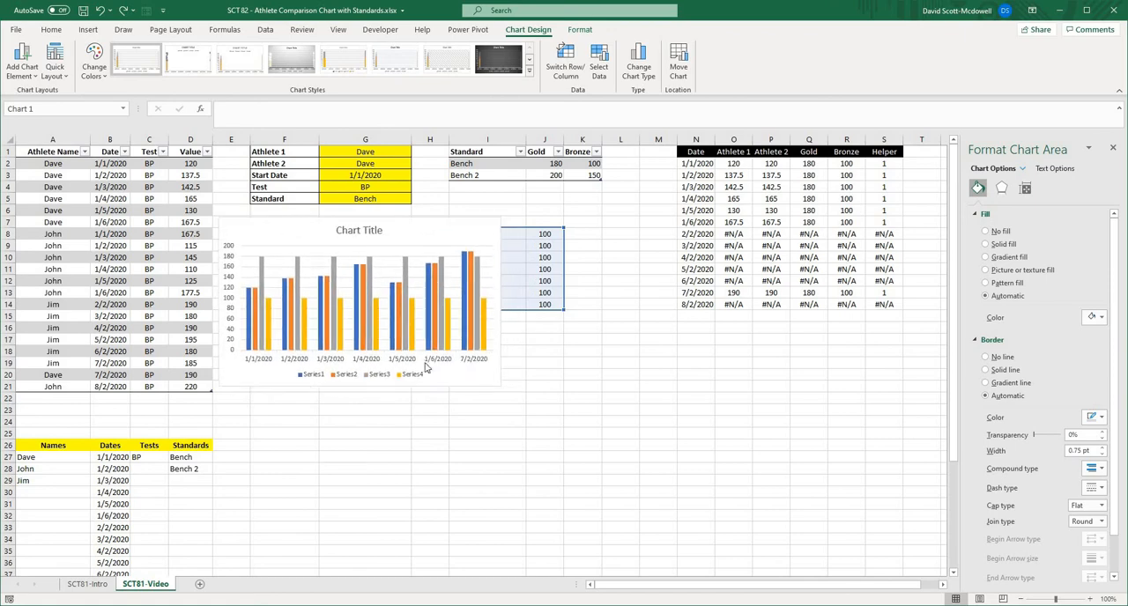
drag(741, 462, 755, 464)
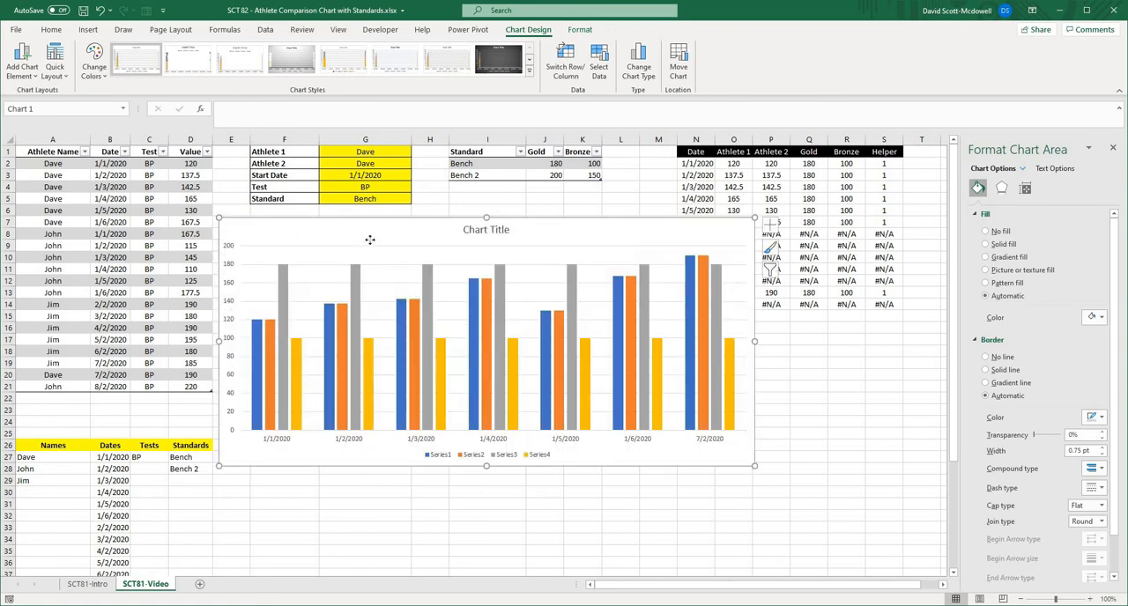
drag(371, 240, 371, 258)
click(800, 403)
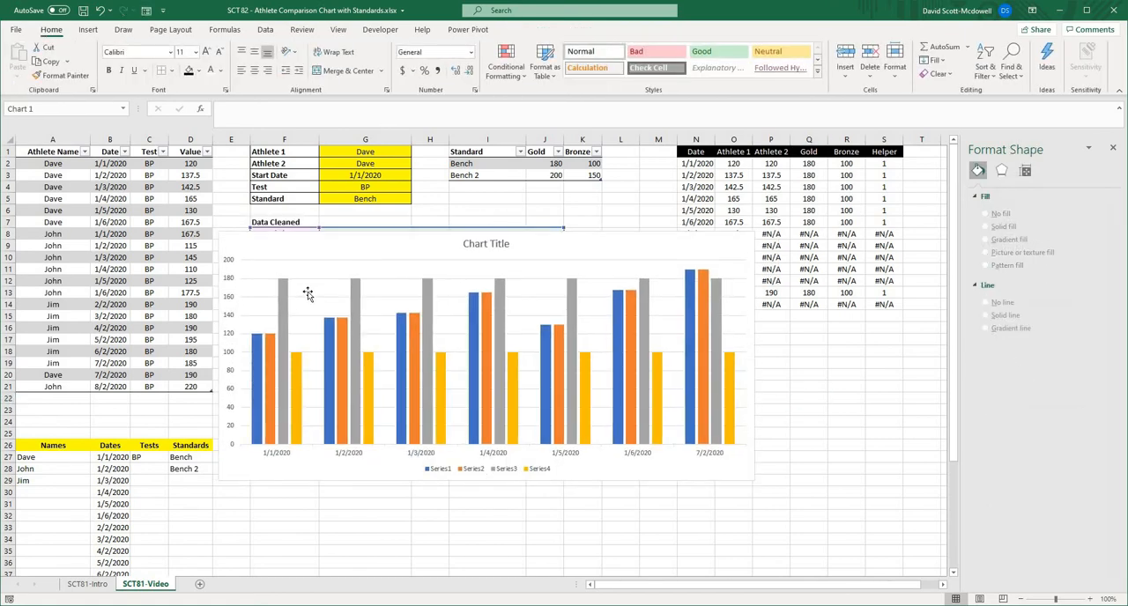
- Delete the chart title
click(305, 295)
click(507, 247)
click(506, 247)
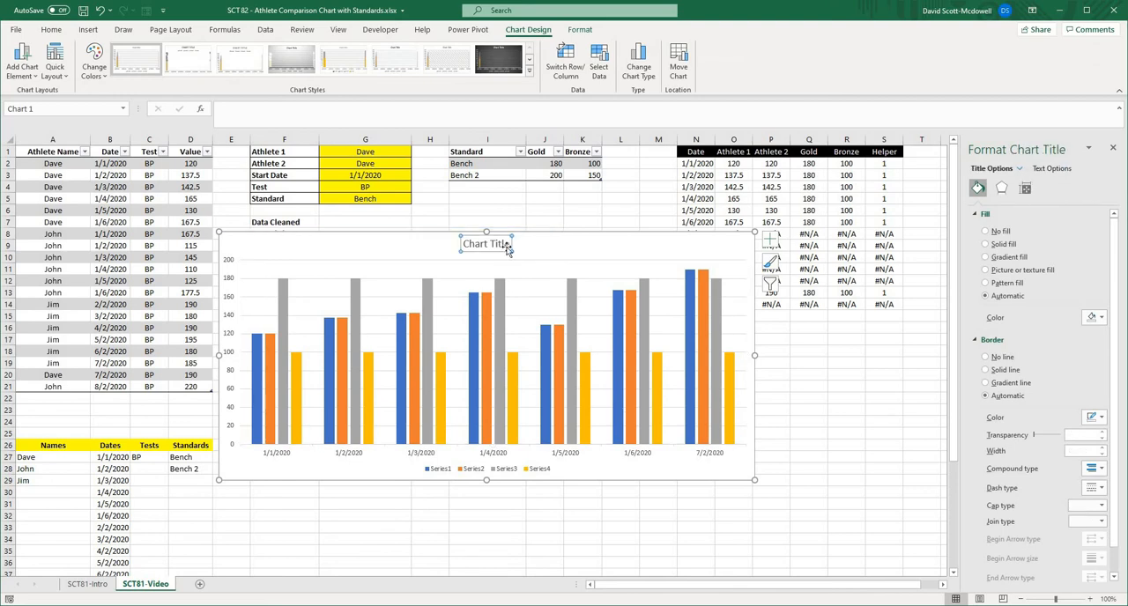
key(Delete)
- Edit the chart's first data series to take its name from cell G1 and its values from the named range Athlete1Video
right_click(284, 278)
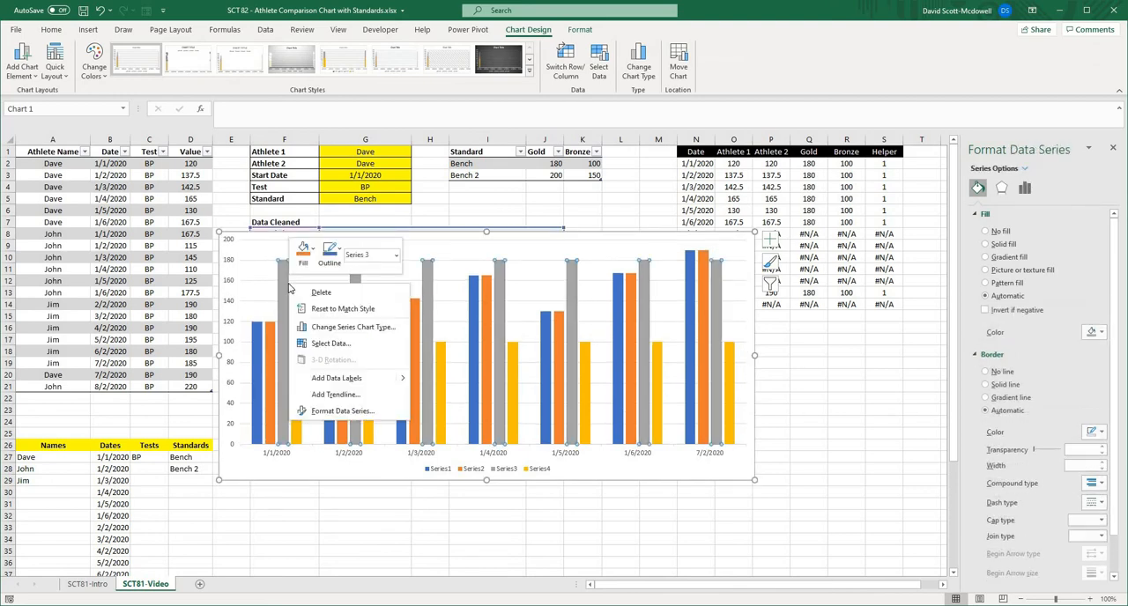
key(Escape)
click(599, 66)
click(578, 180)
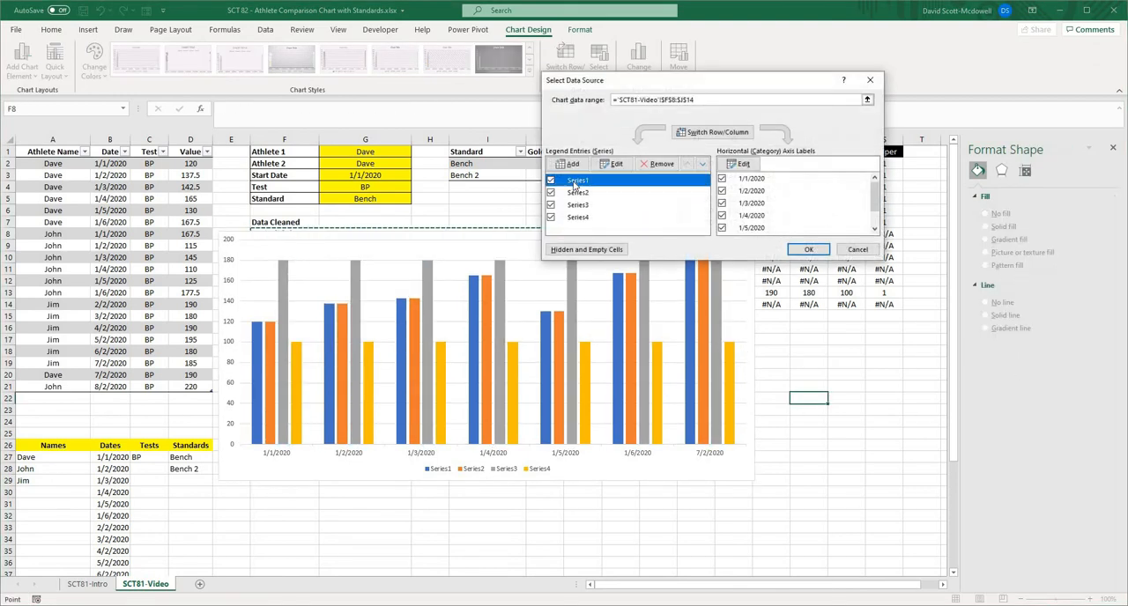
click(612, 163)
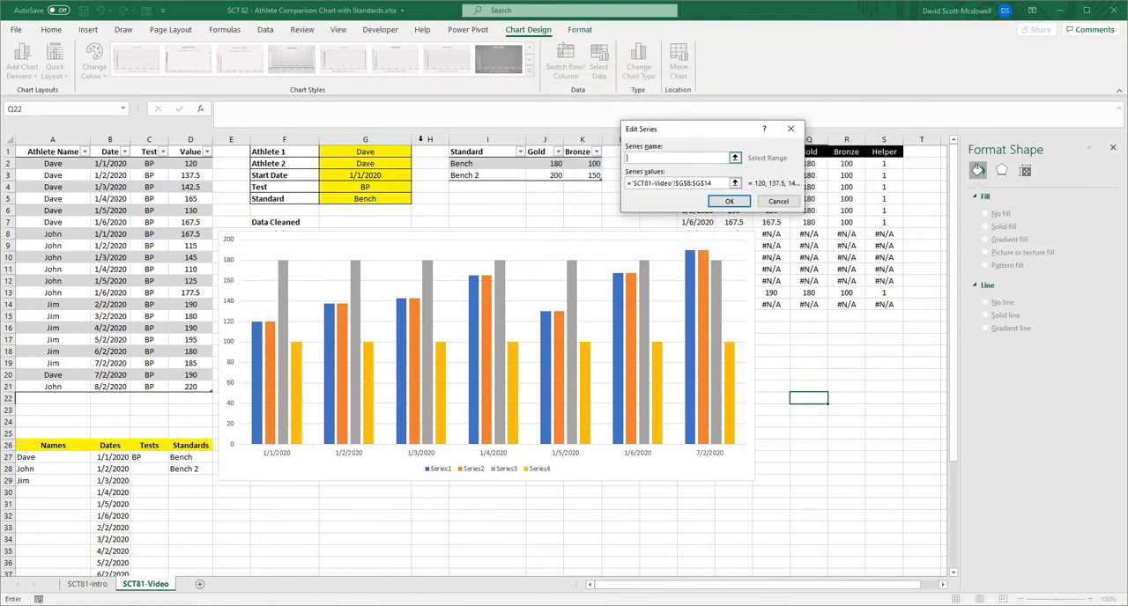
click(734, 158)
click(382, 150)
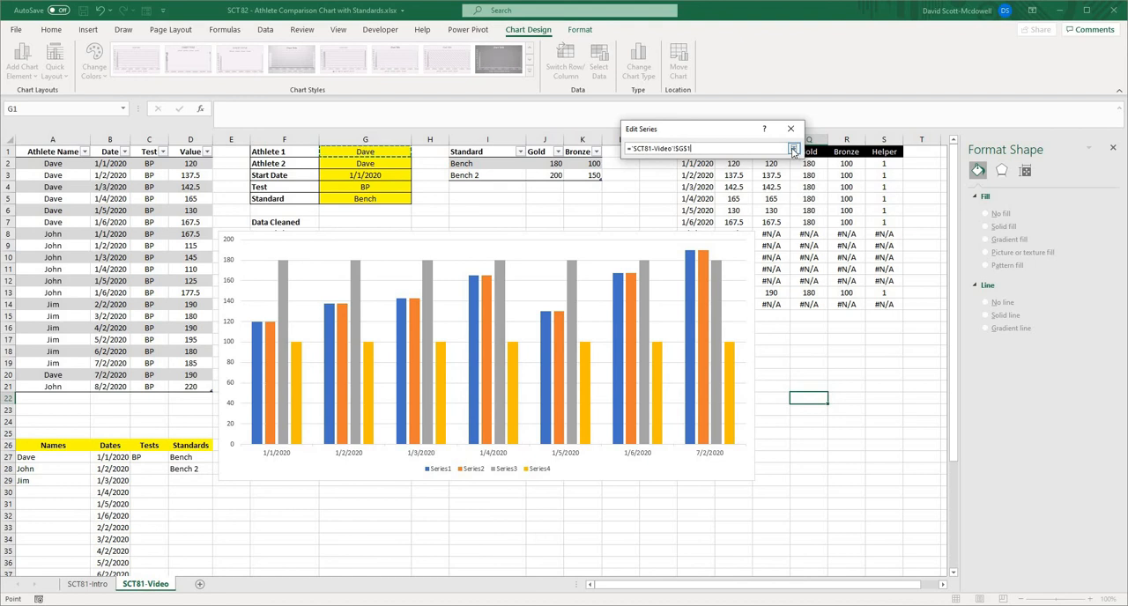
click(794, 149)
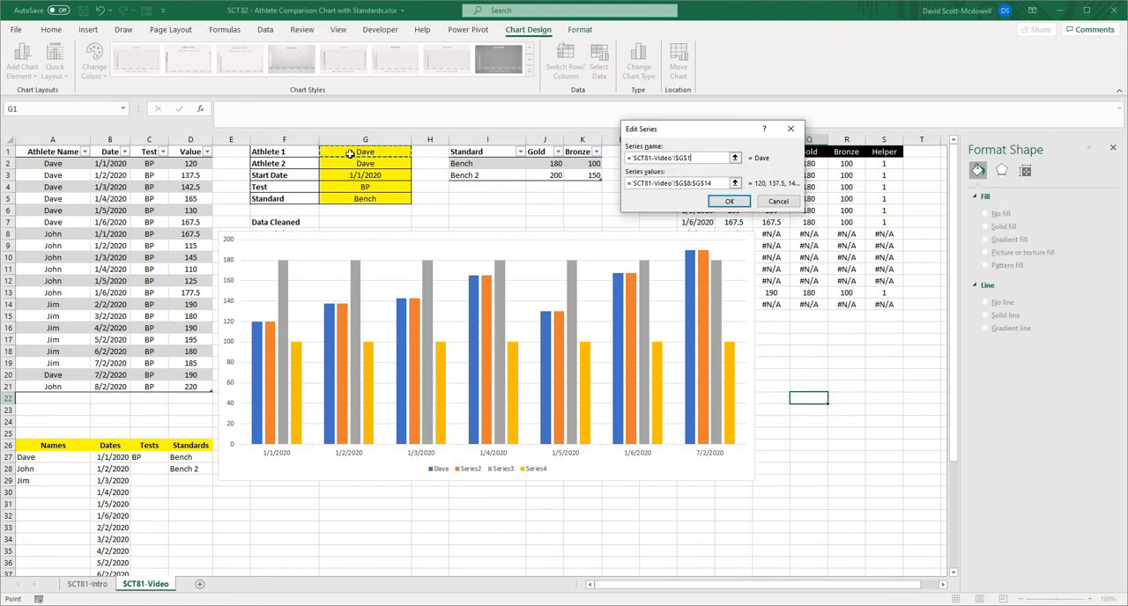
click(710, 184)
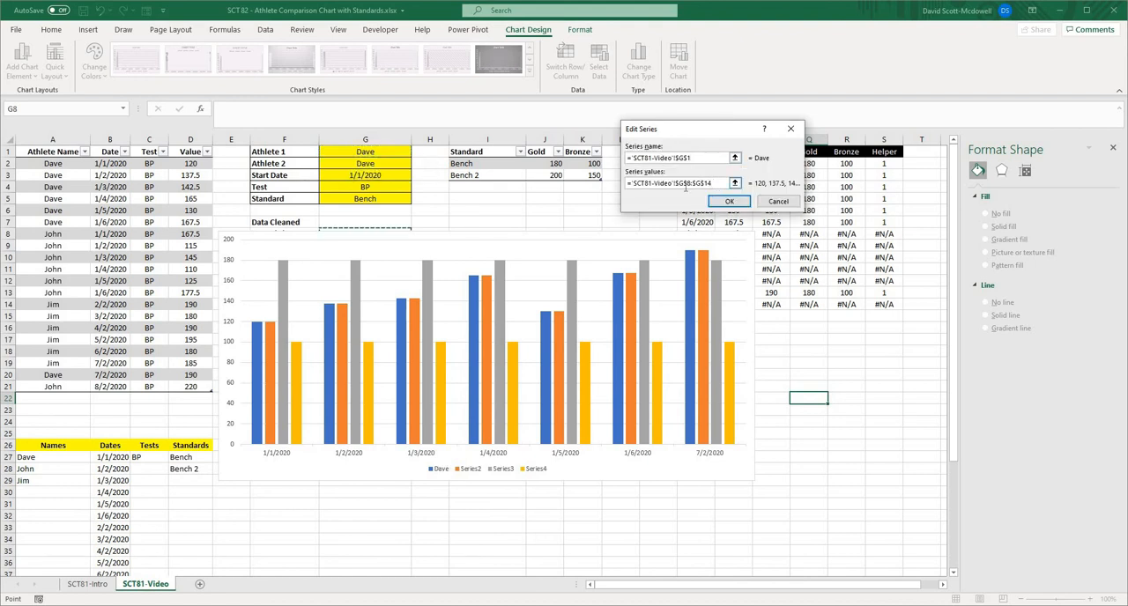
drag(712, 184, 675, 186)
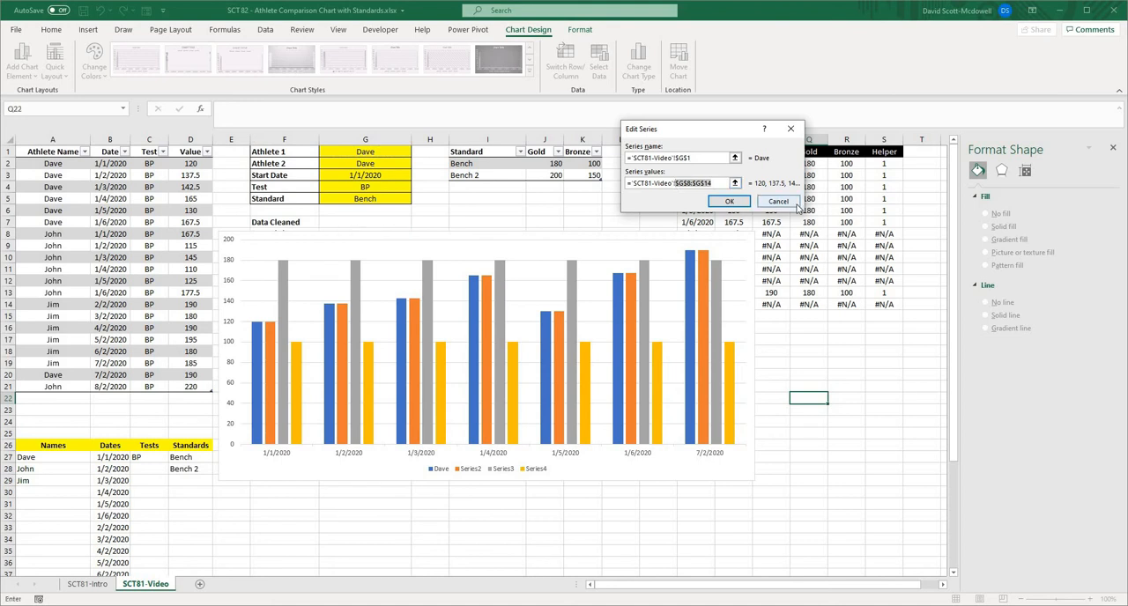
key(BackSpace)
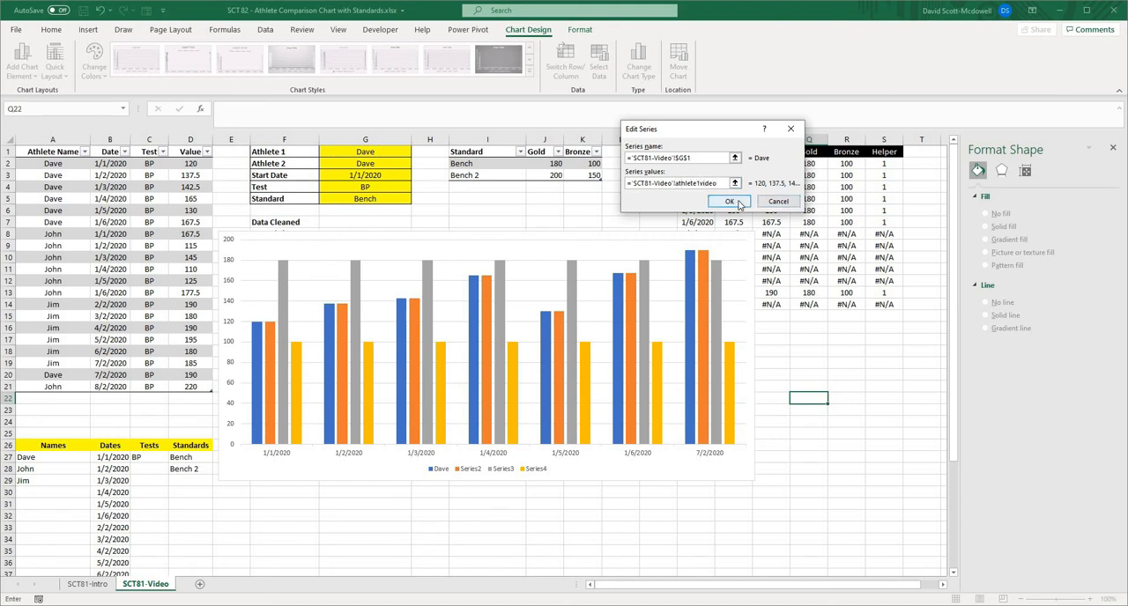
click(776, 202)
- Edit the second data series to take its name from cell G2 and its values from the named range Athlete2Video
click(601, 192)
click(614, 164)
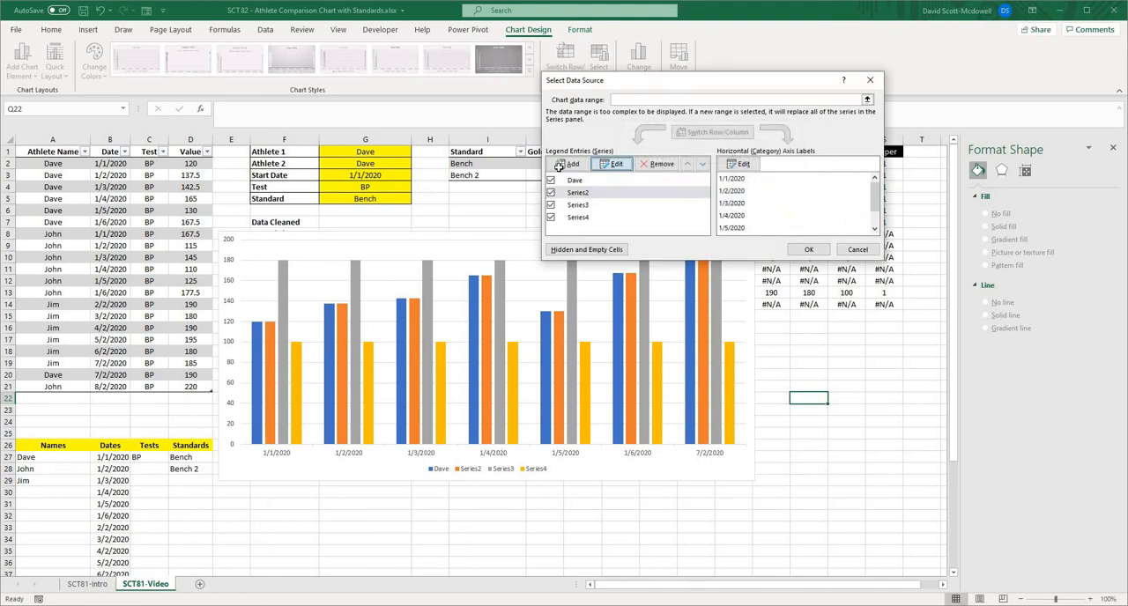
click(401, 176)
click(379, 164)
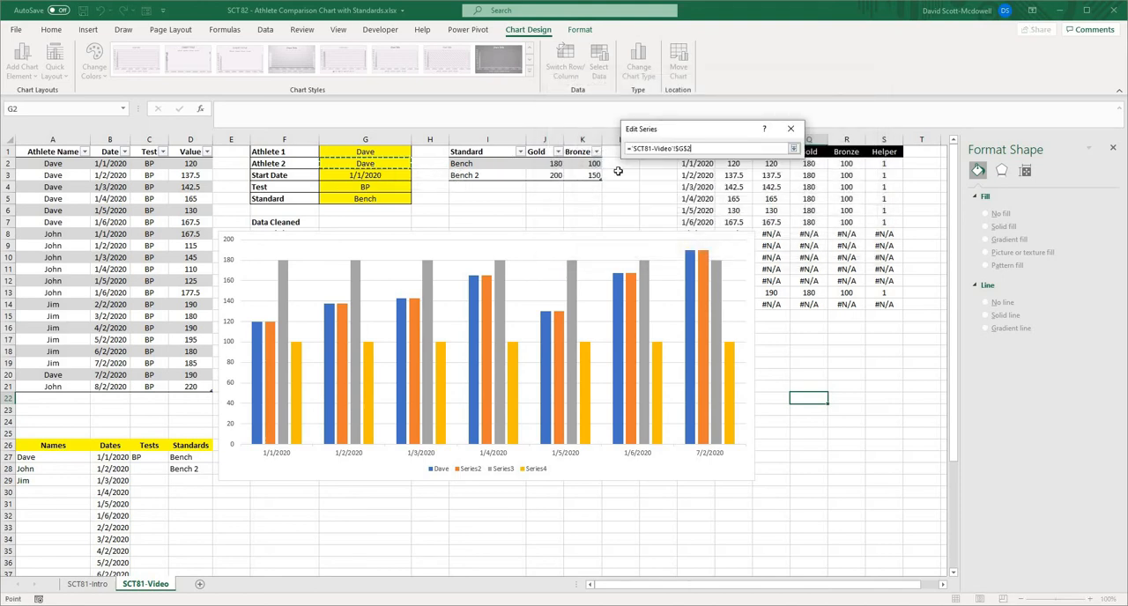
click(793, 148)
click(712, 183)
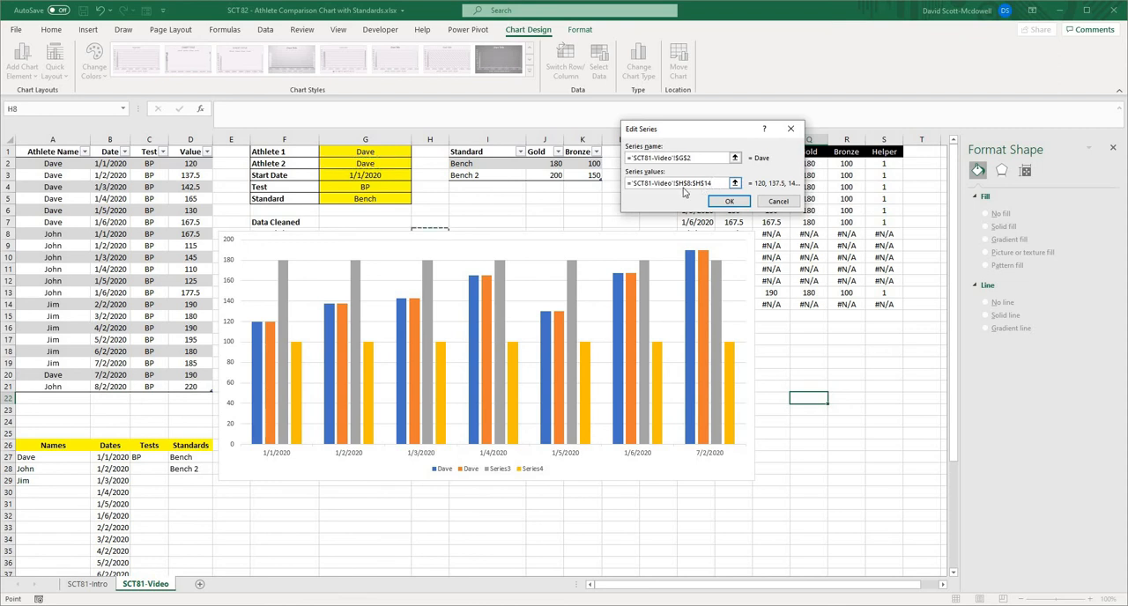
double_click(678, 185)
text(athlete2video)
key(Return)
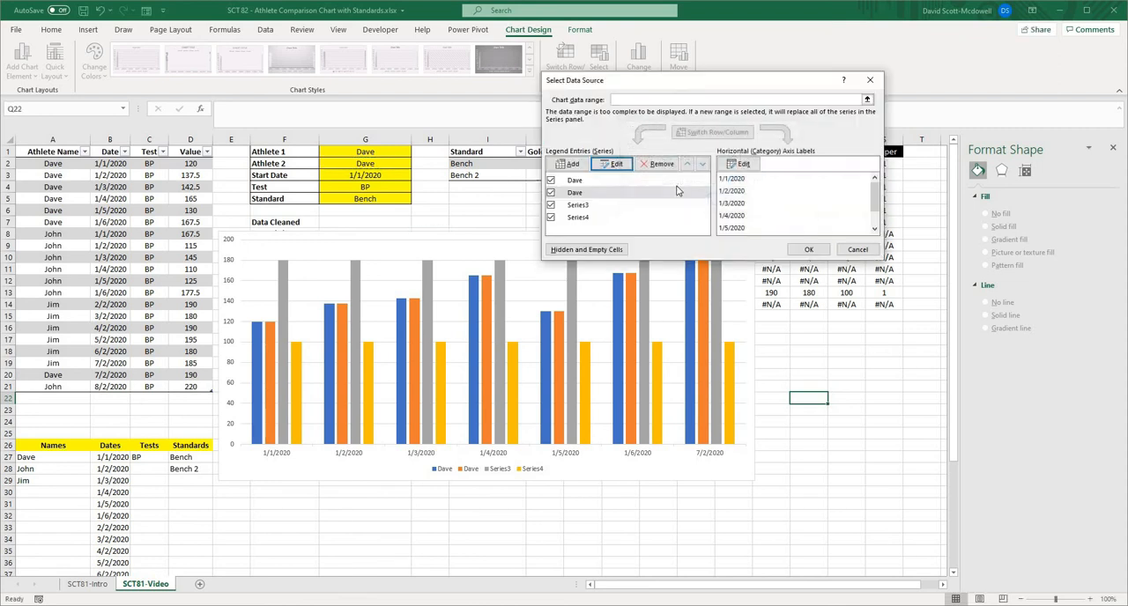
- Edit the third data series to be named Gold and take its values from the named range GoldVideo
click(579, 205)
click(616, 166)
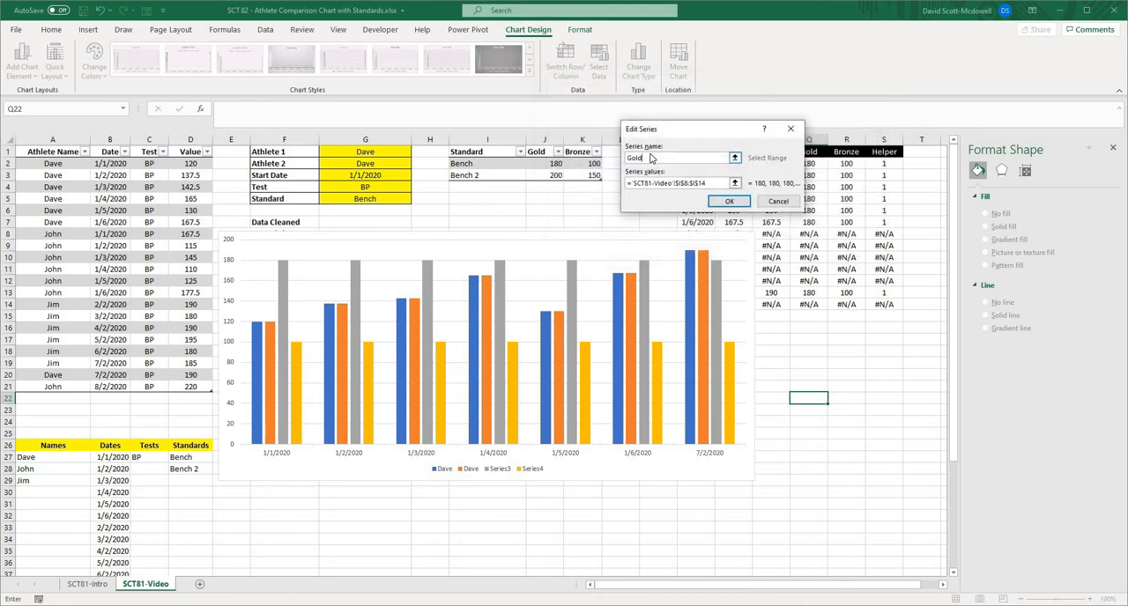
text(Gold)
key(shift+space)
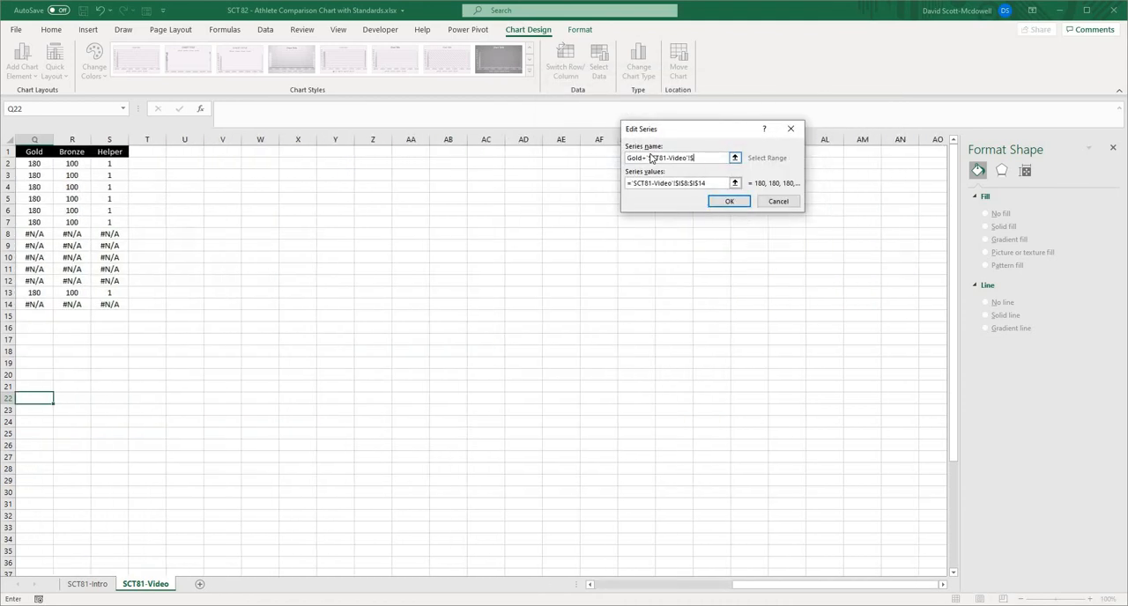
drag(761, 585, 612, 591)
drag(708, 185, 677, 186)
text(GoldVideo)
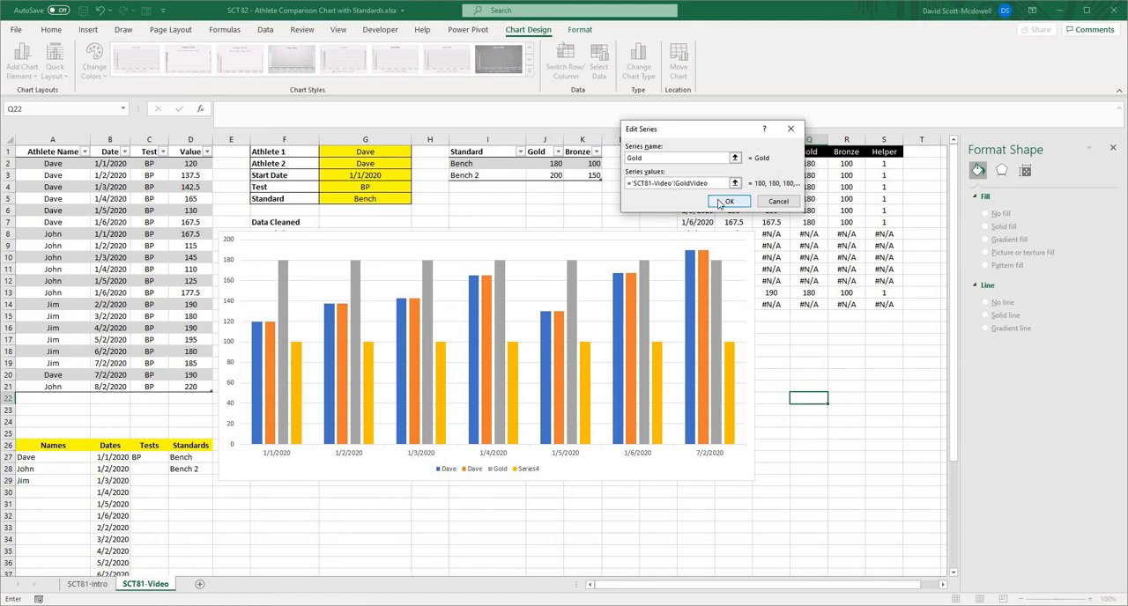
click(724, 201)
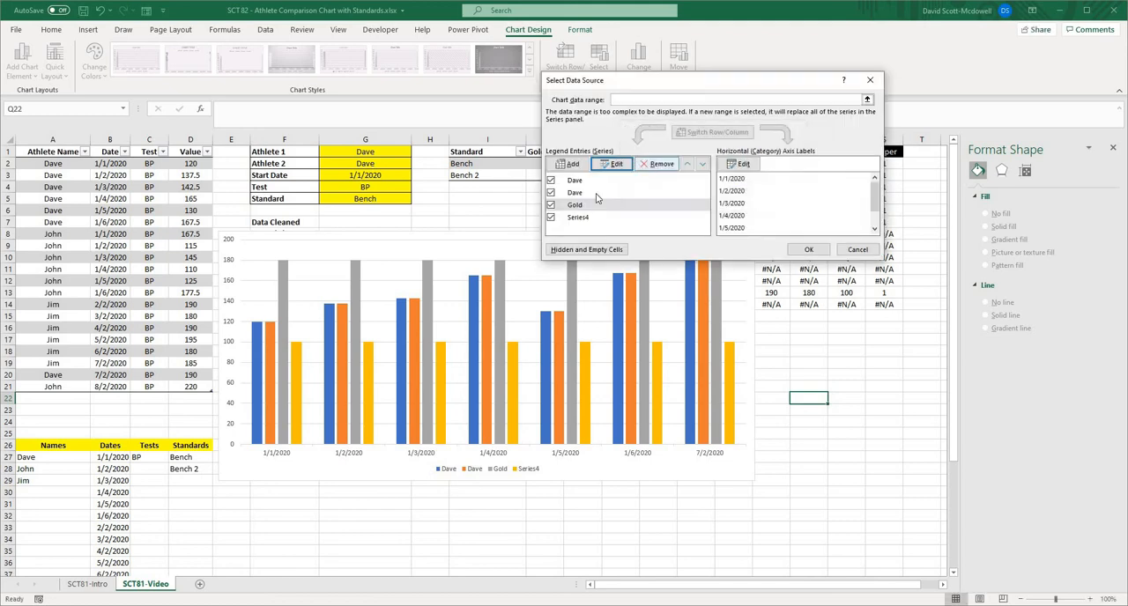
- Edit the fourth data series to be named Bronze and take its values from the named range BronzeVideo
click(586, 219)
click(614, 163)
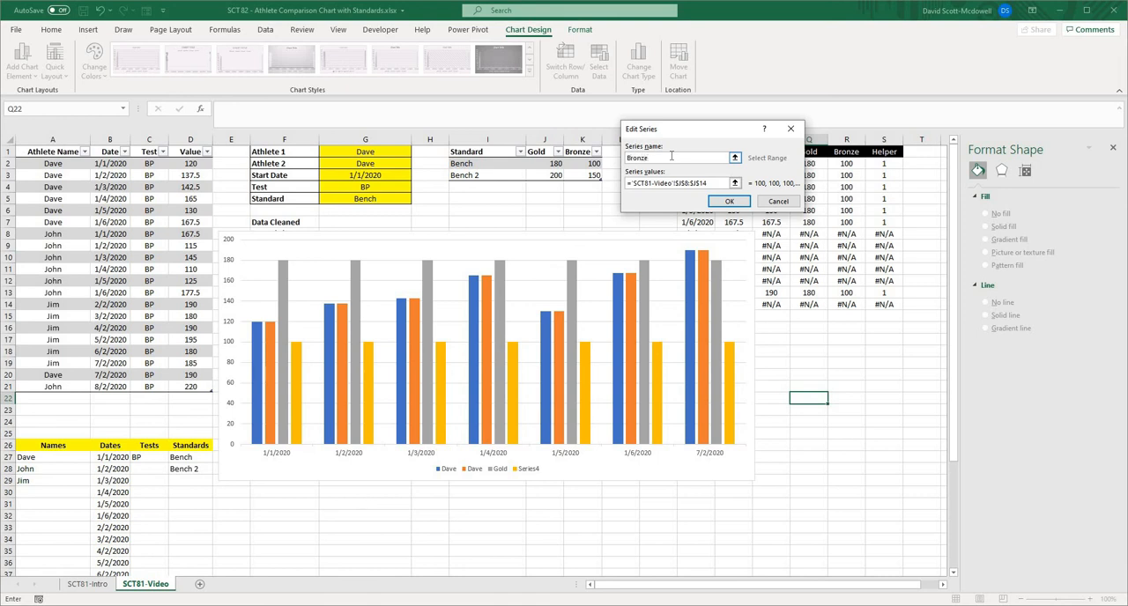
click(711, 185)
drag(708, 184, 682, 186)
text(RronzeVideo)
key(Return)
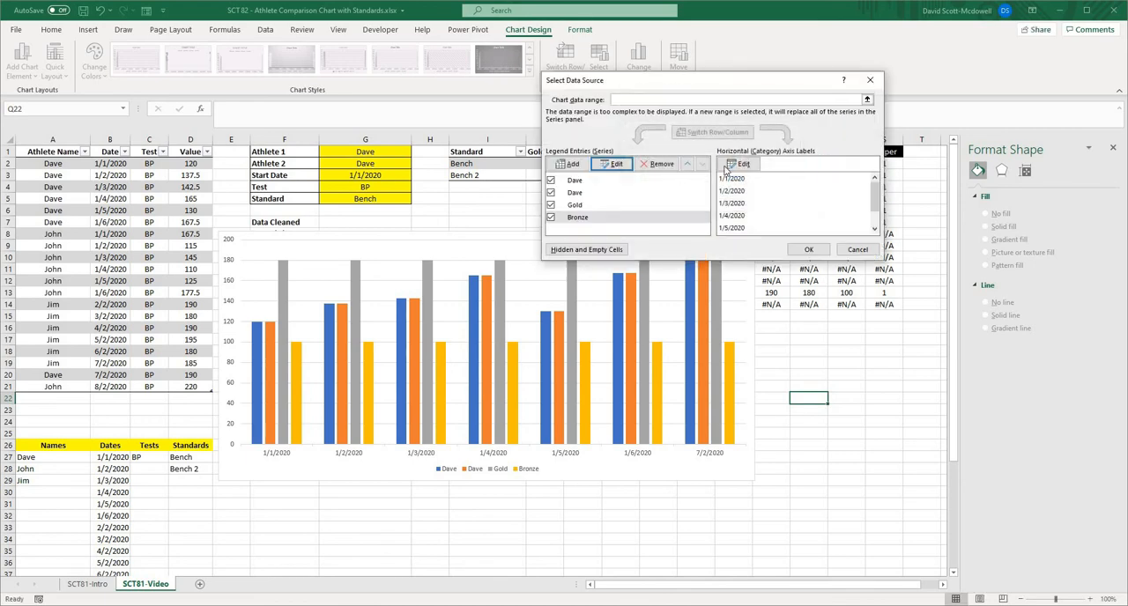
- Set the chart's horizontal axis labels to the named range DateVideo and apply the data source changes
click(727, 165)
click(713, 172)
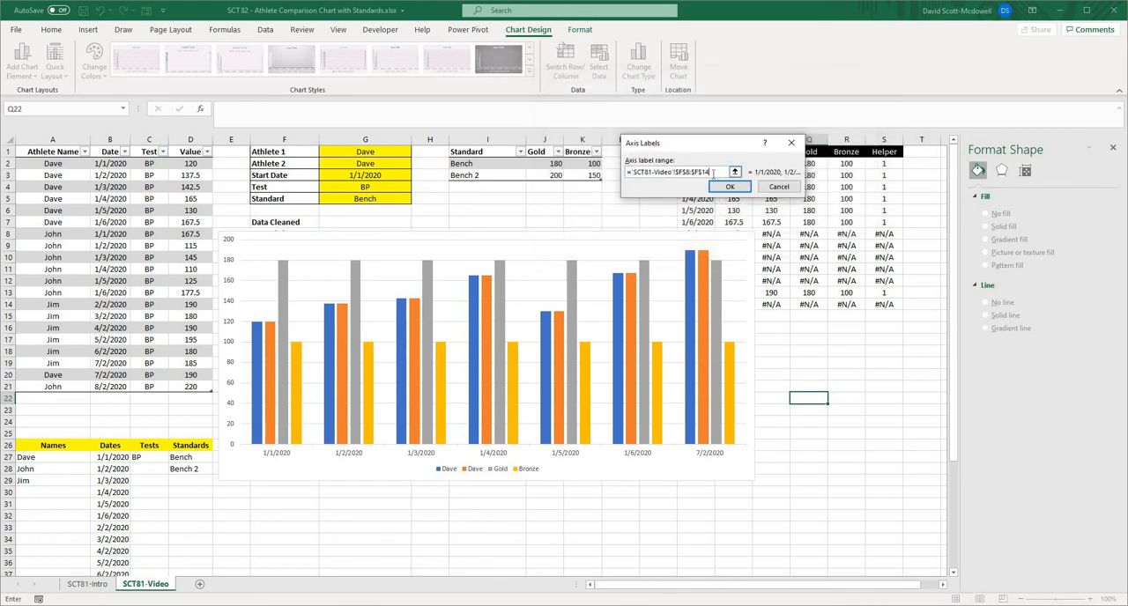
double_click(681, 174)
text(Datevideo)
click(731, 186)
click(803, 248)
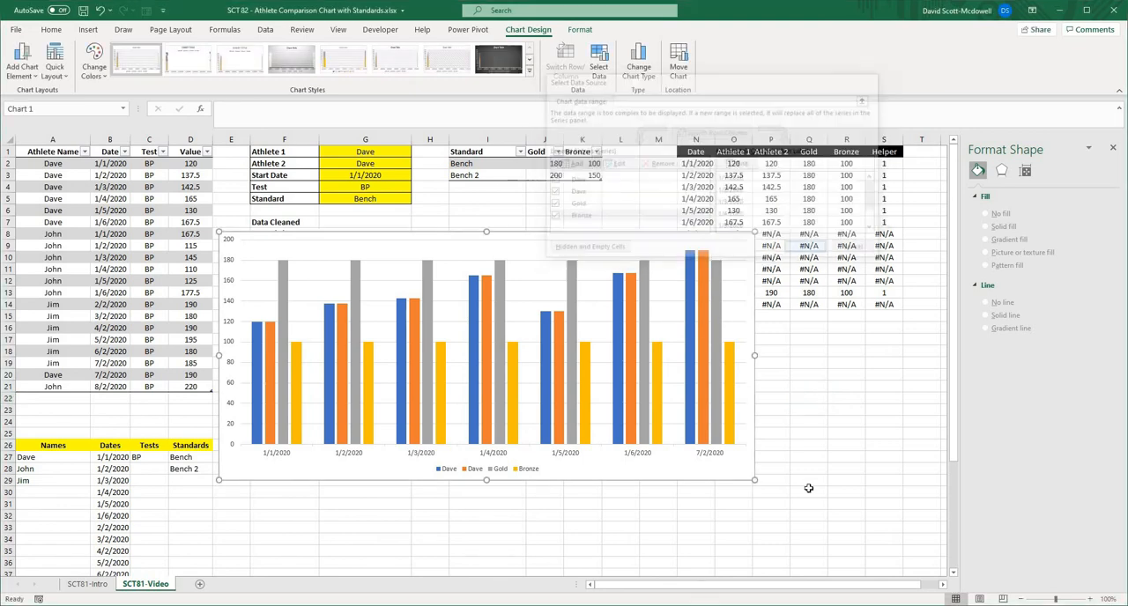
- Change the Gold series' chart type to Line in a custom combination chart
click(287, 330)
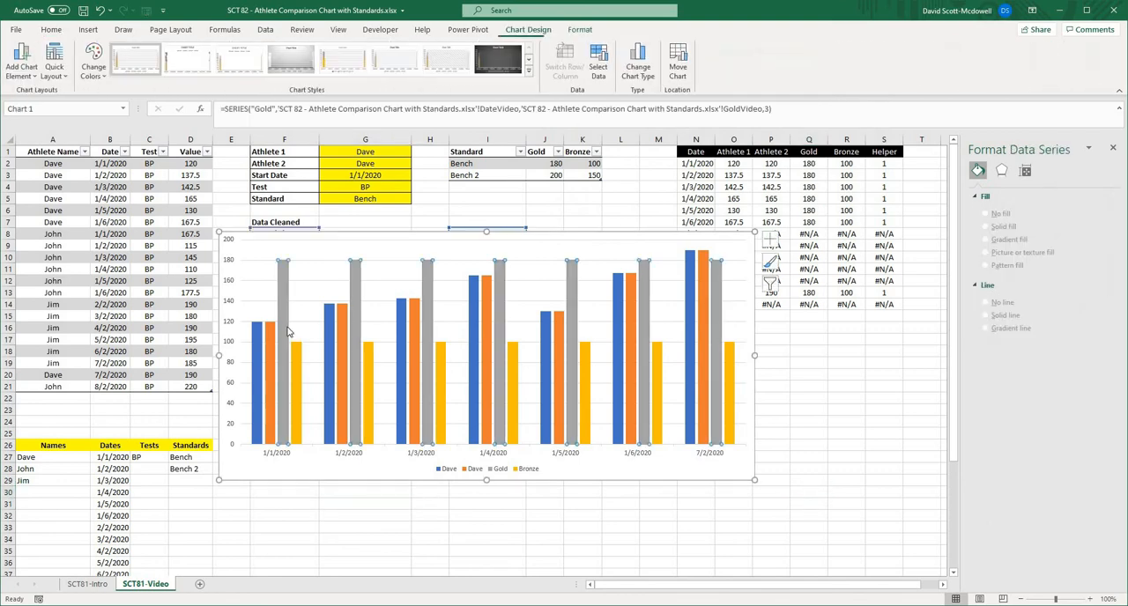
right_click(287, 331)
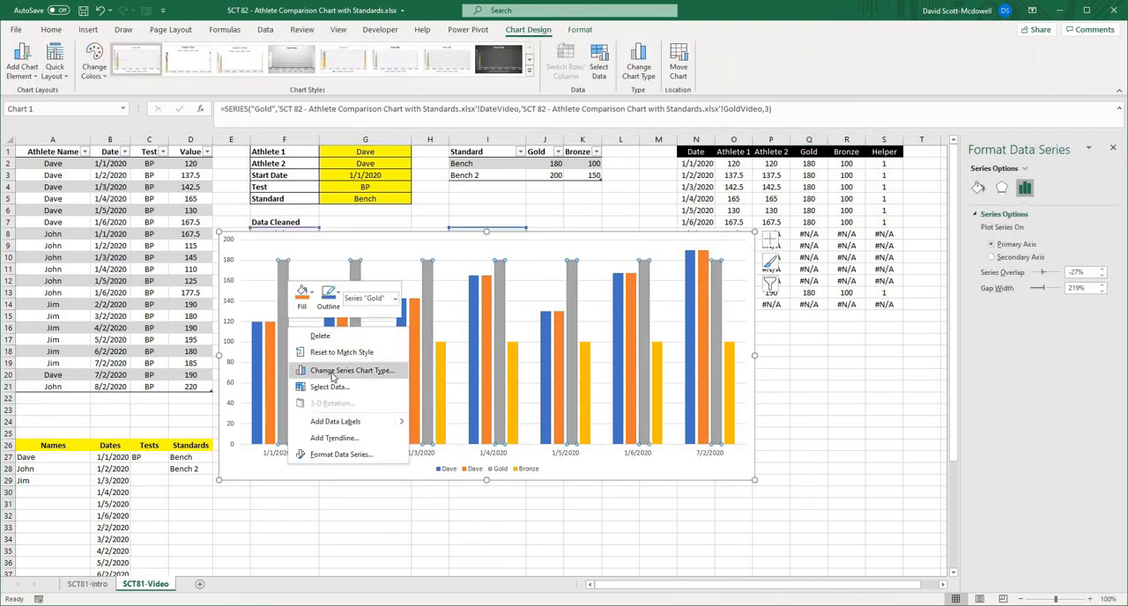
key(Escape)
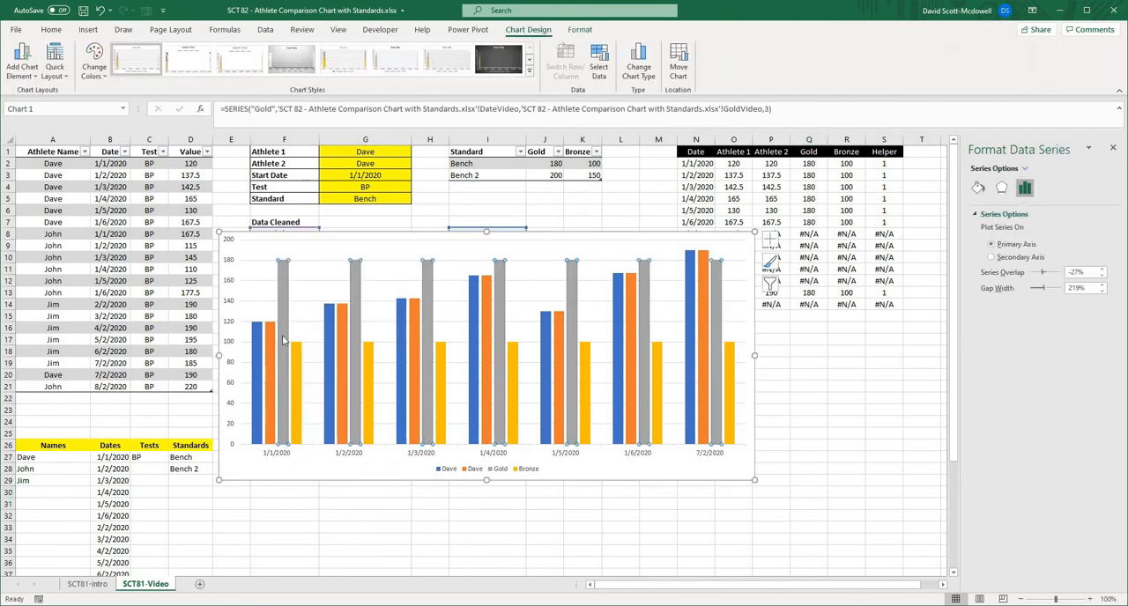
right_click(283, 340)
click(339, 381)
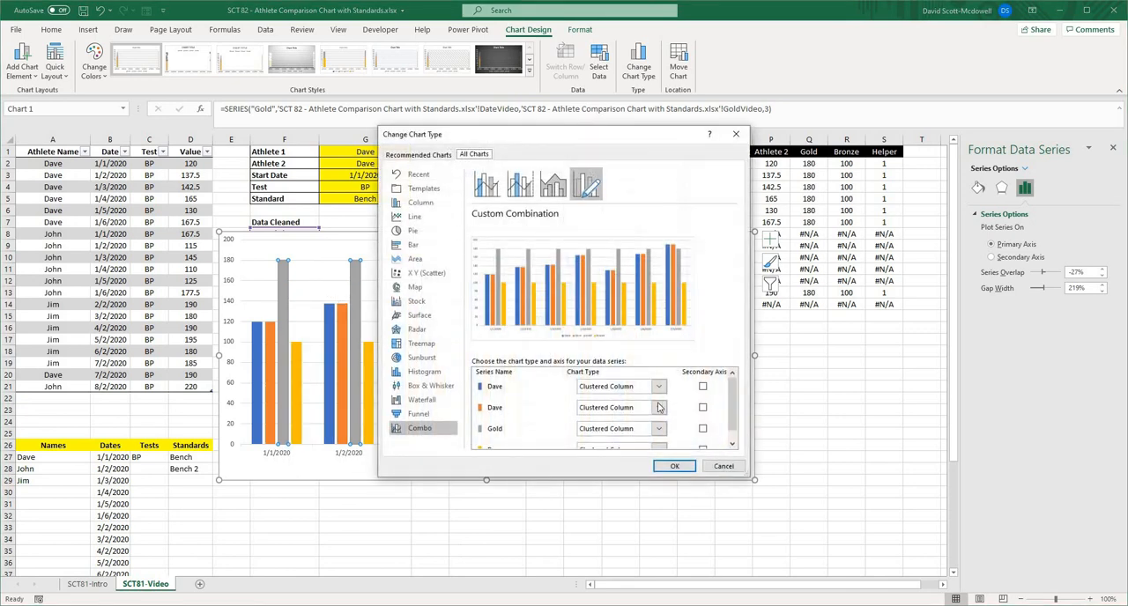
scroll(658, 407, down, 1)
click(658, 417)
click(610, 314)
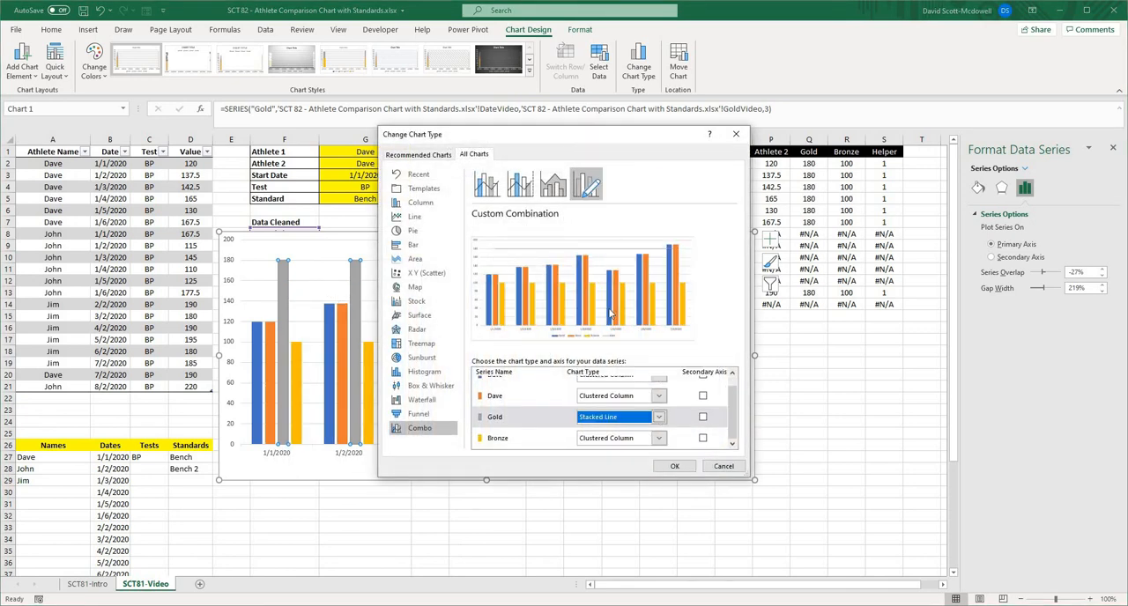
click(658, 416)
click(593, 331)
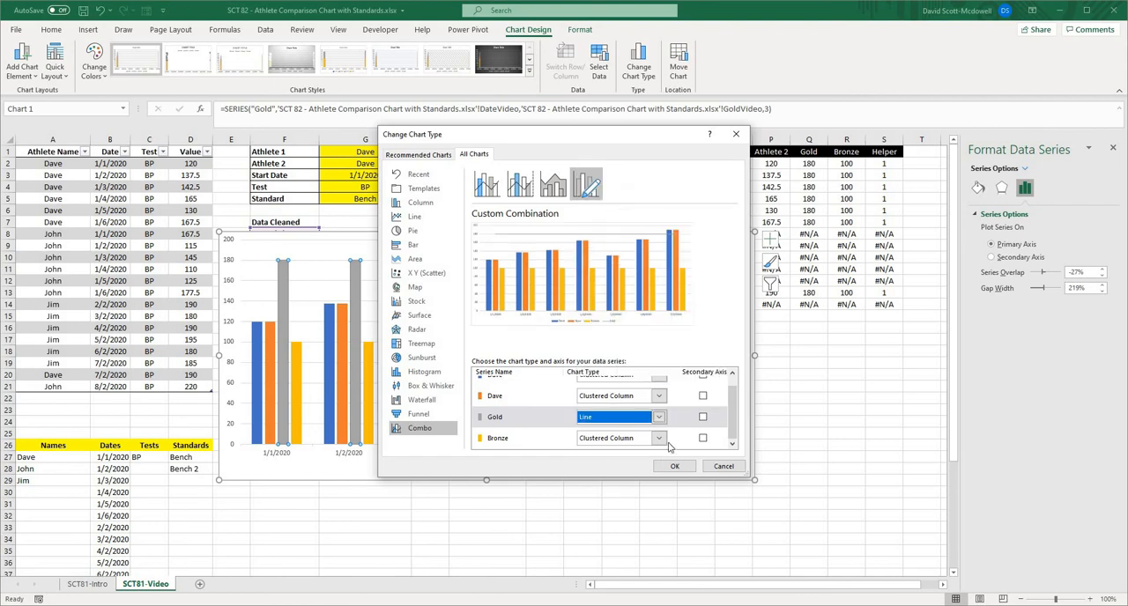
- Change the Bronze series' chart type to Line and apply the custom combination to the chart
click(659, 438)
click(594, 324)
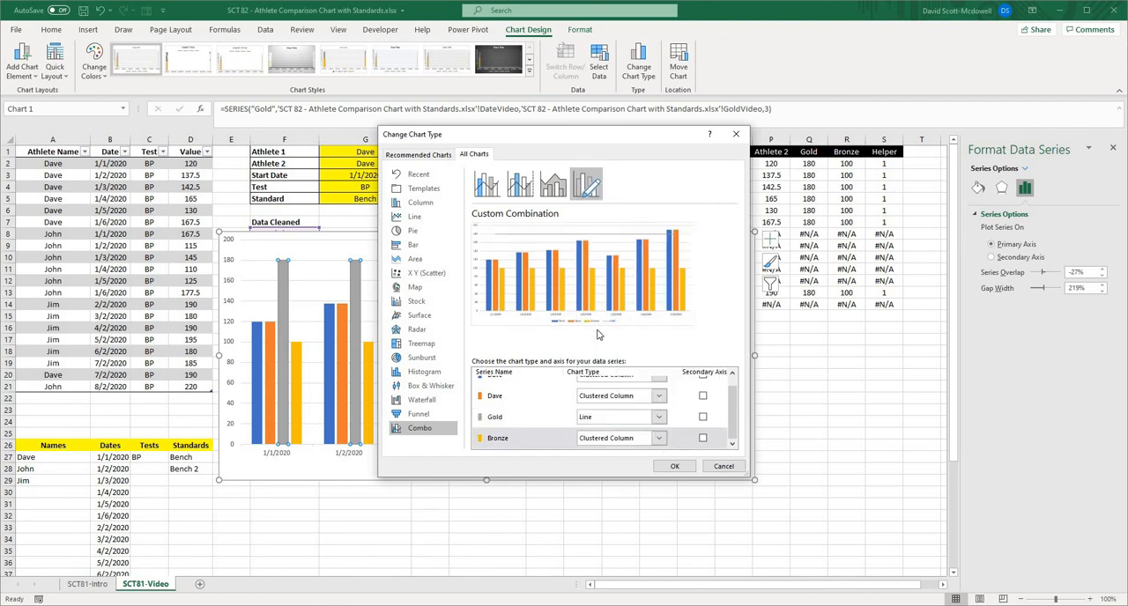
click(675, 466)
click(860, 467)
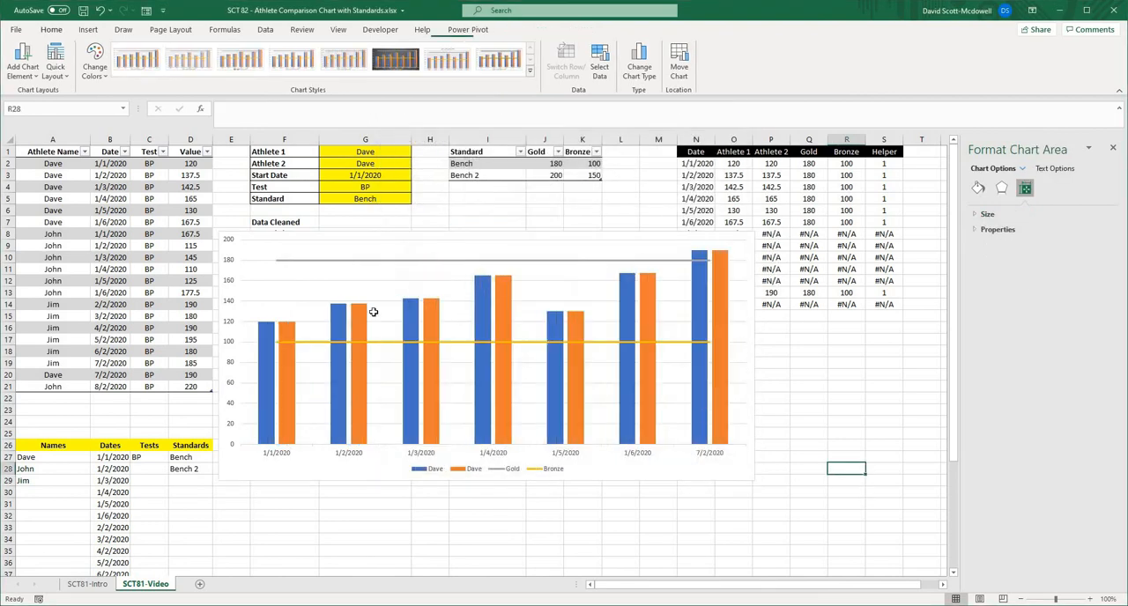
- Format the Gold series line in the gold theme colour with a width of 3 pt
click(335, 268)
click(336, 262)
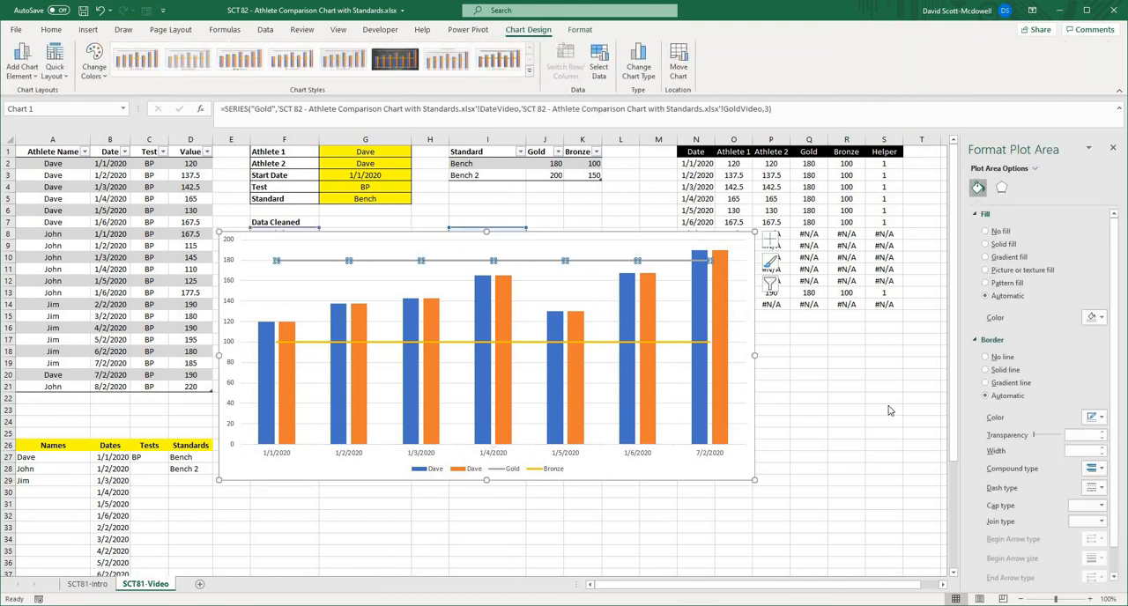
click(1099, 310)
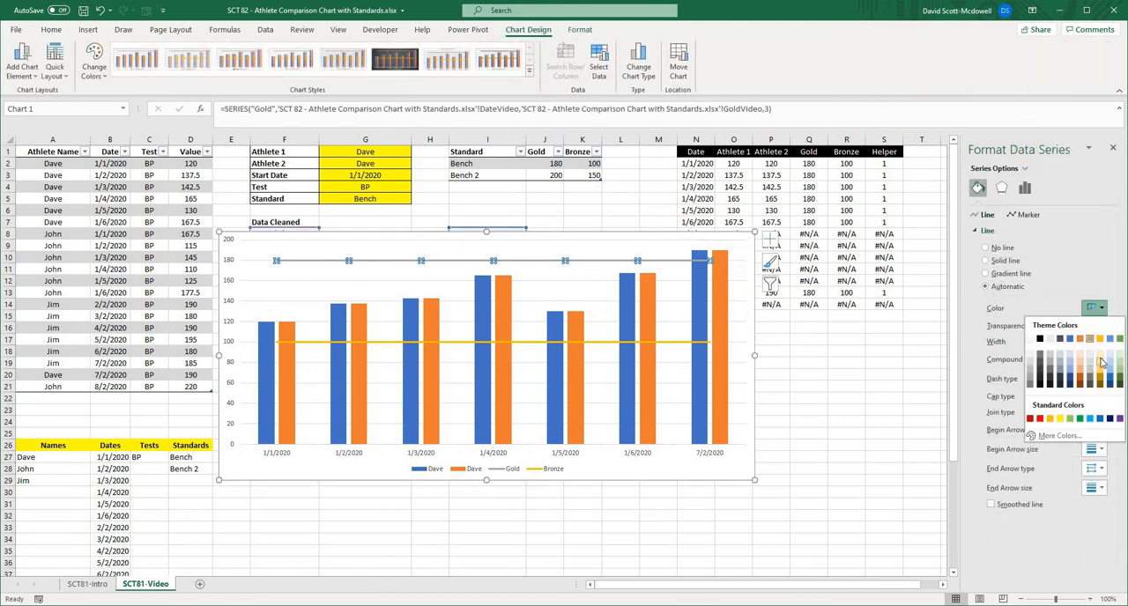
click(1100, 340)
click(1101, 339)
click(1101, 339)
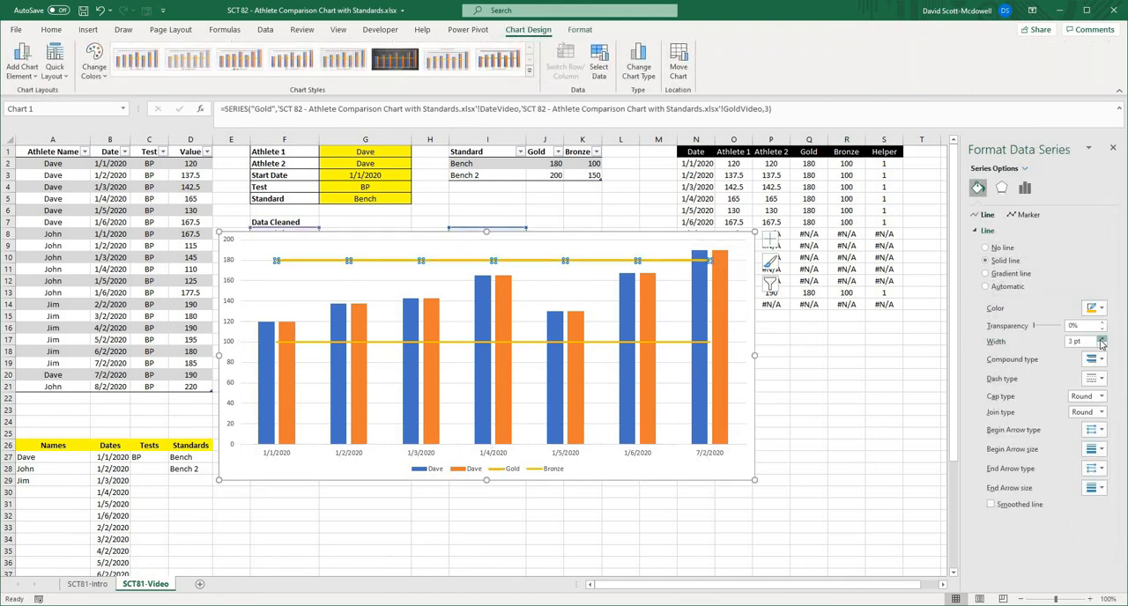
click(1101, 339)
click(1101, 339)
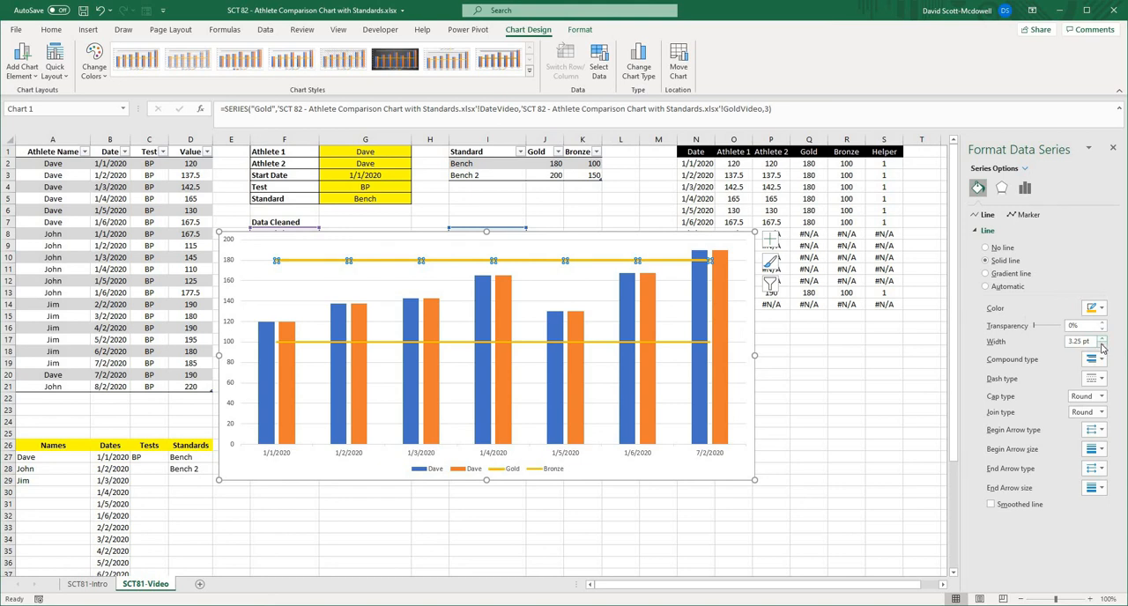
- Format the Bronze series line in a darker shade of the gold theme colour with a width of 3 pt
click(615, 342)
click(1101, 308)
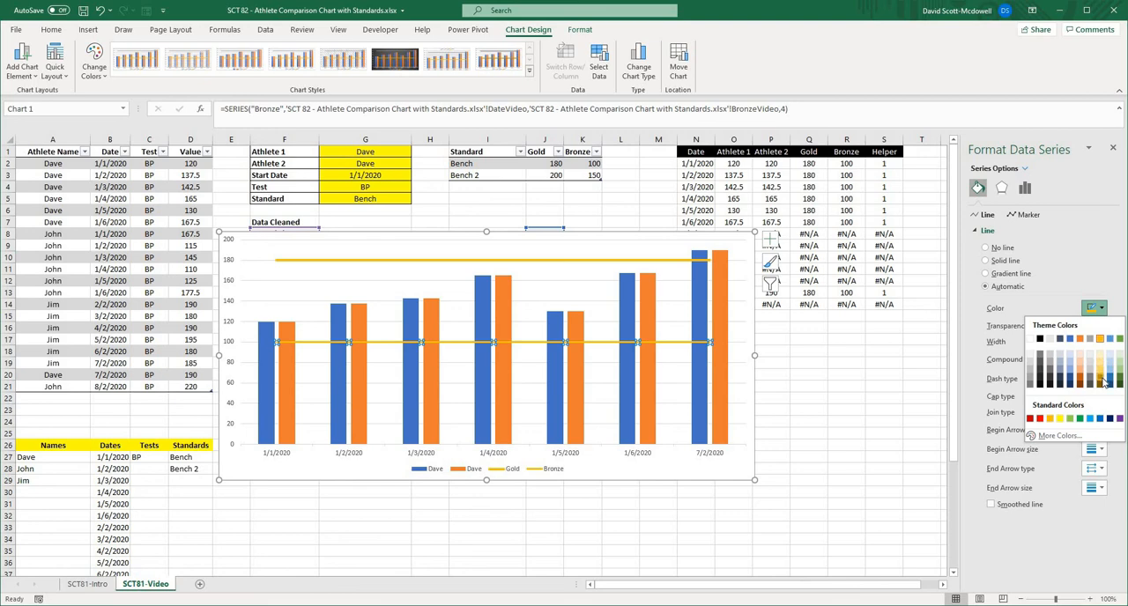
click(1105, 382)
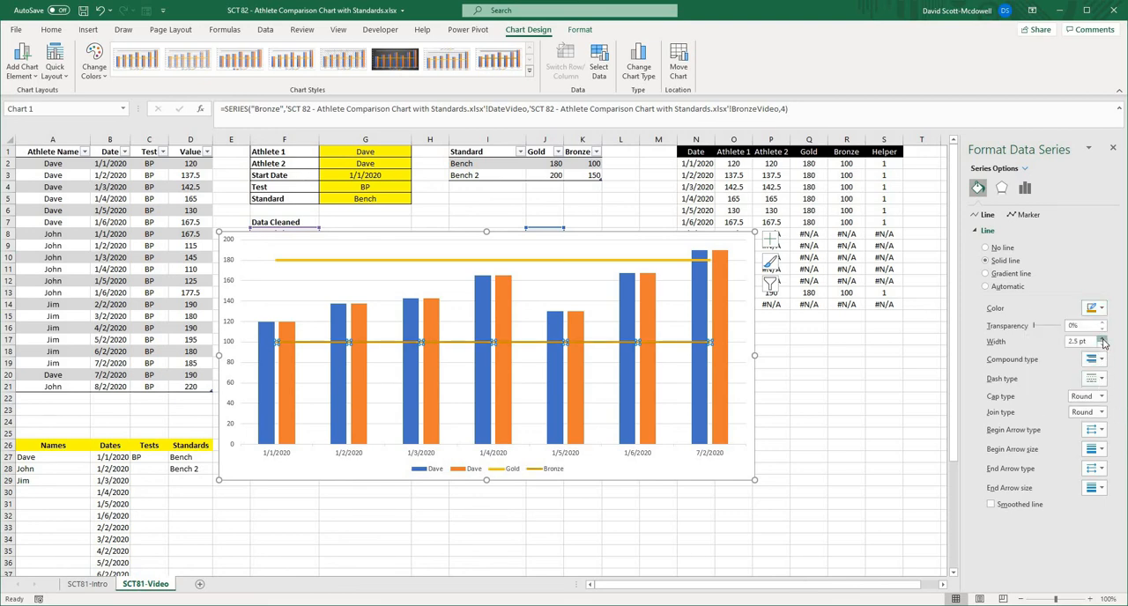
click(1103, 340)
click(1103, 340)
click(1102, 340)
click(848, 481)
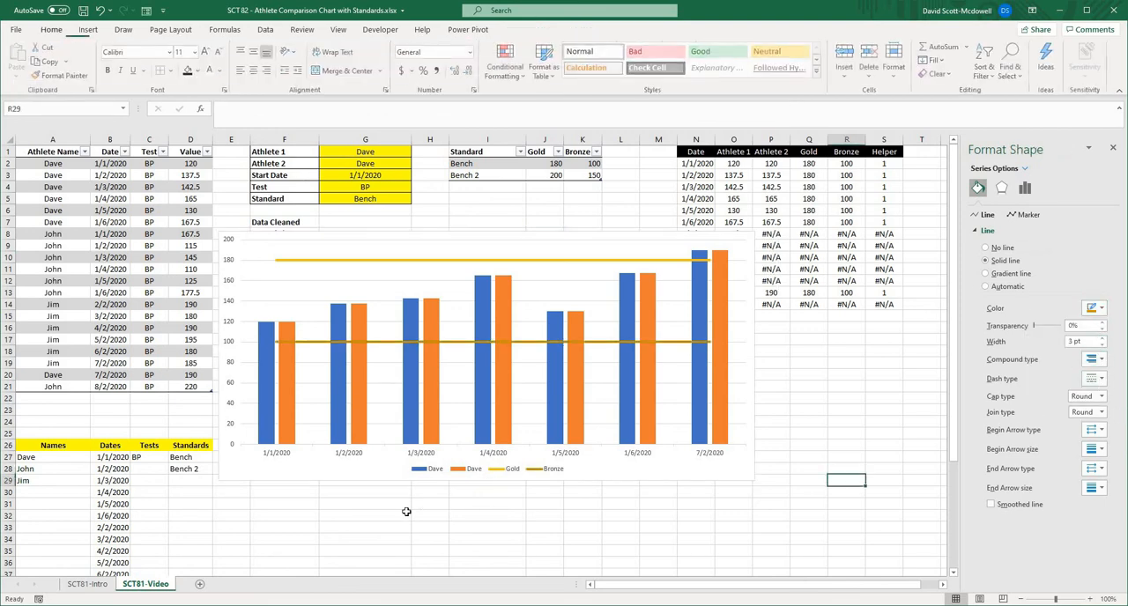
- Give the first athlete's columns a solid fill with 50% transparency
click(266, 396)
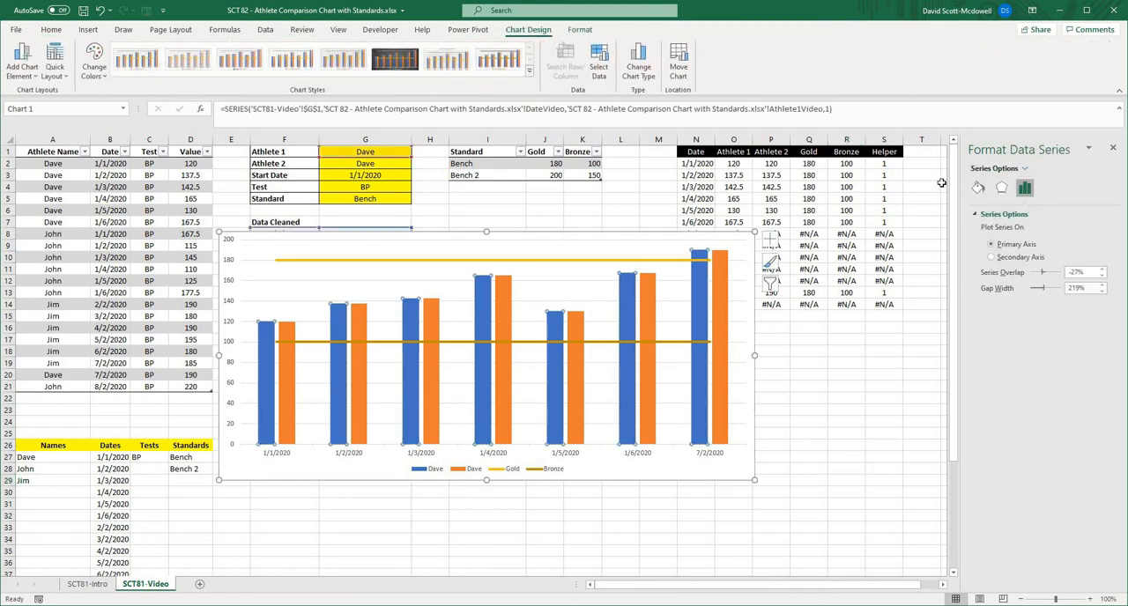
click(979, 188)
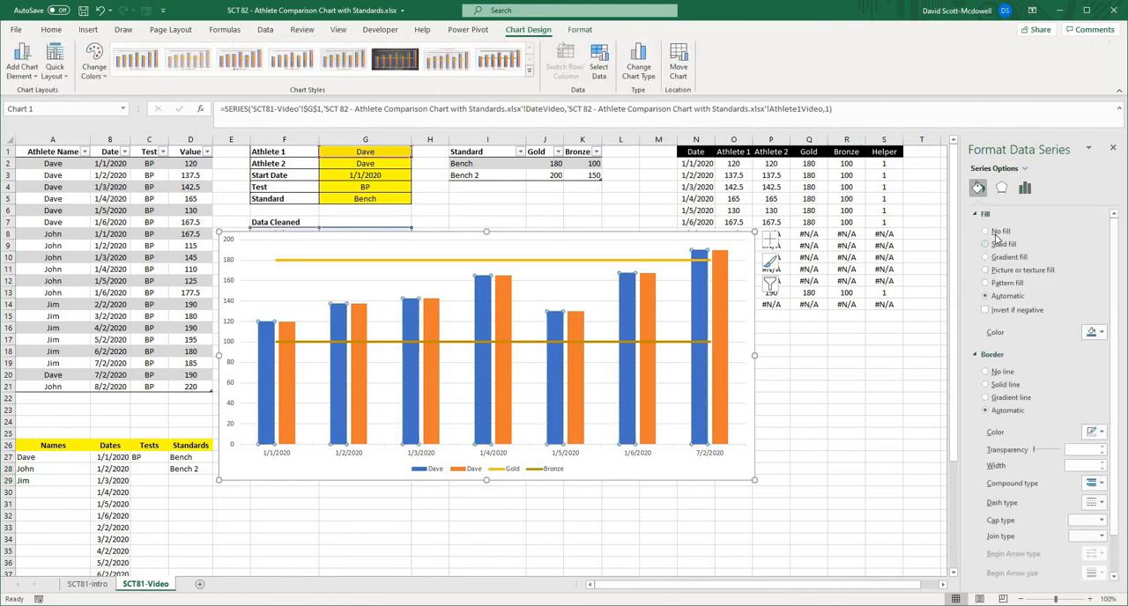
click(996, 232)
click(996, 245)
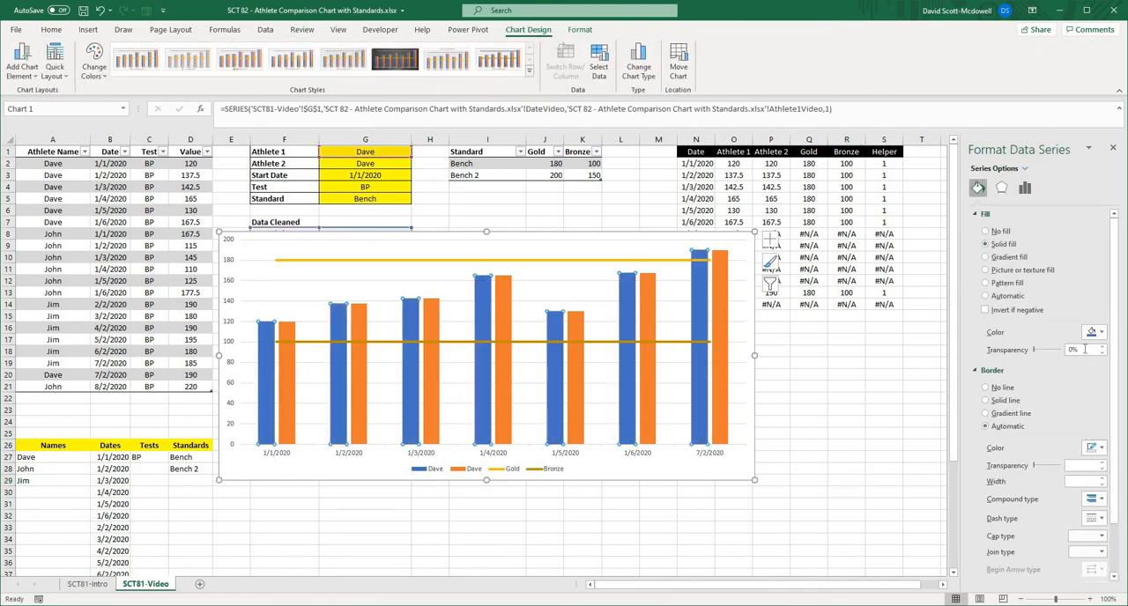
click(1073, 350)
text(50)
key(Return)
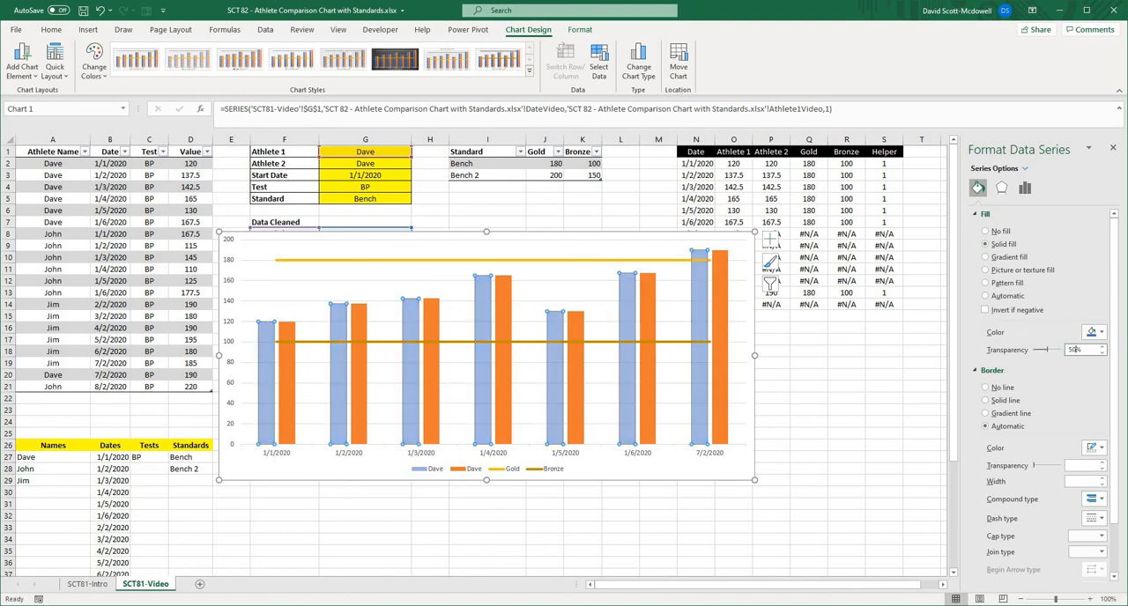
- Fill the second athlete's columns with red at 50% transparency
click(356, 373)
click(1101, 333)
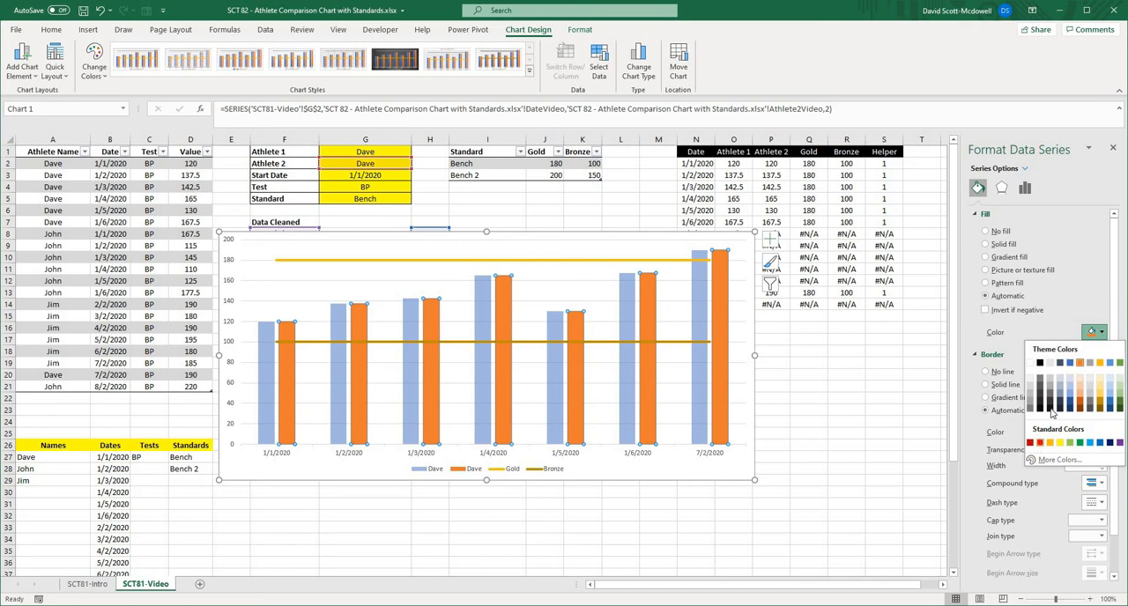
click(1040, 443)
click(1075, 350)
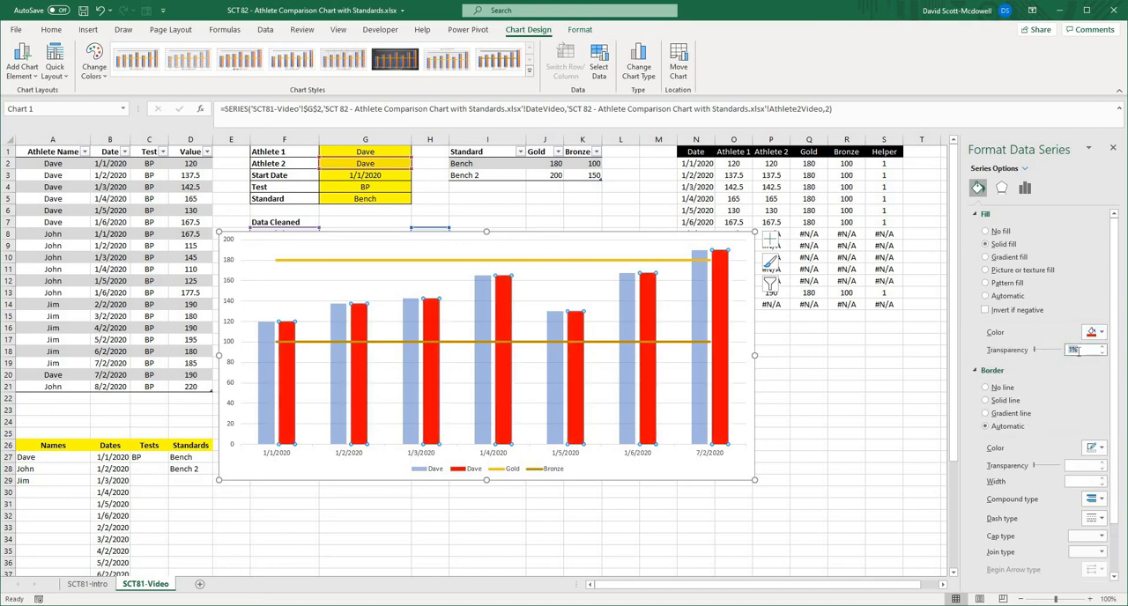
text(50)
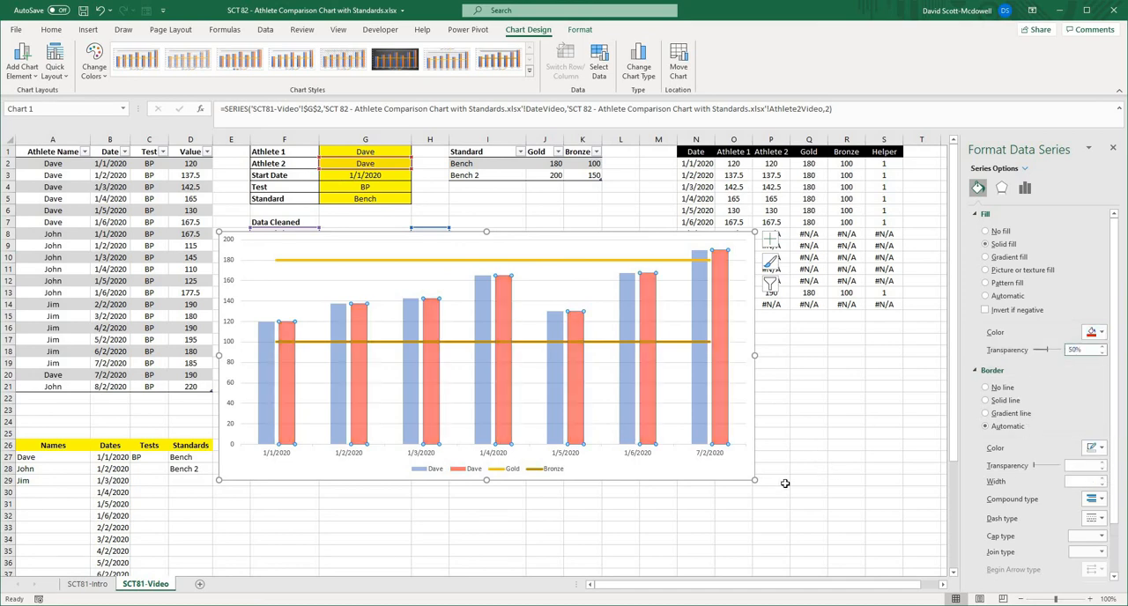
click(784, 483)
- Enlarge the chart and move it directly below the Data Cleaned table, starting at about E15, and close the formatting pane
click(370, 234)
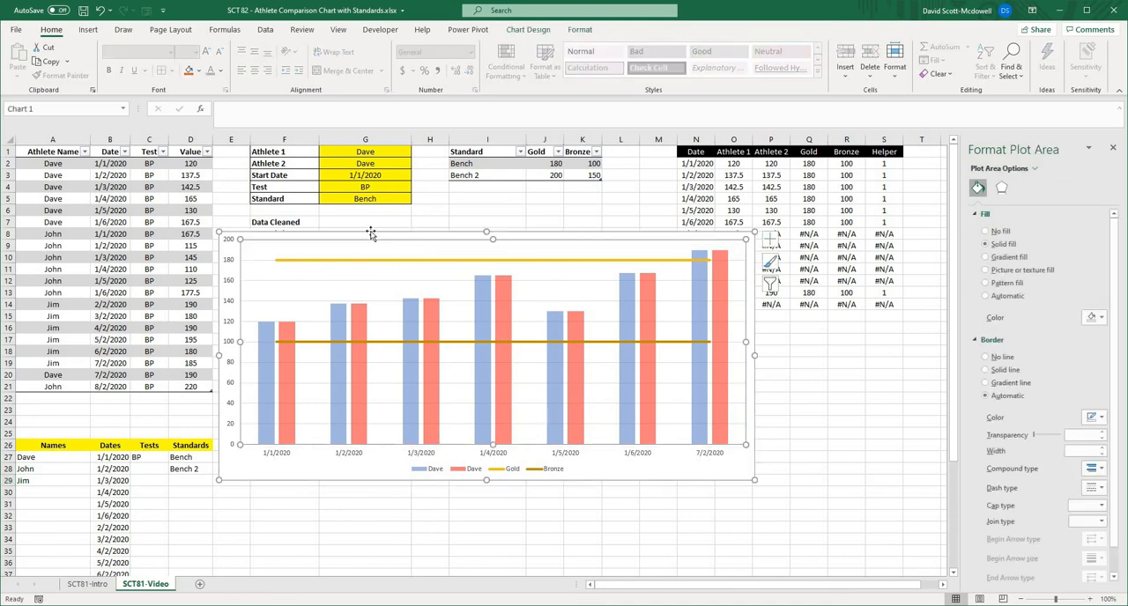
drag(218, 231, 179, 208)
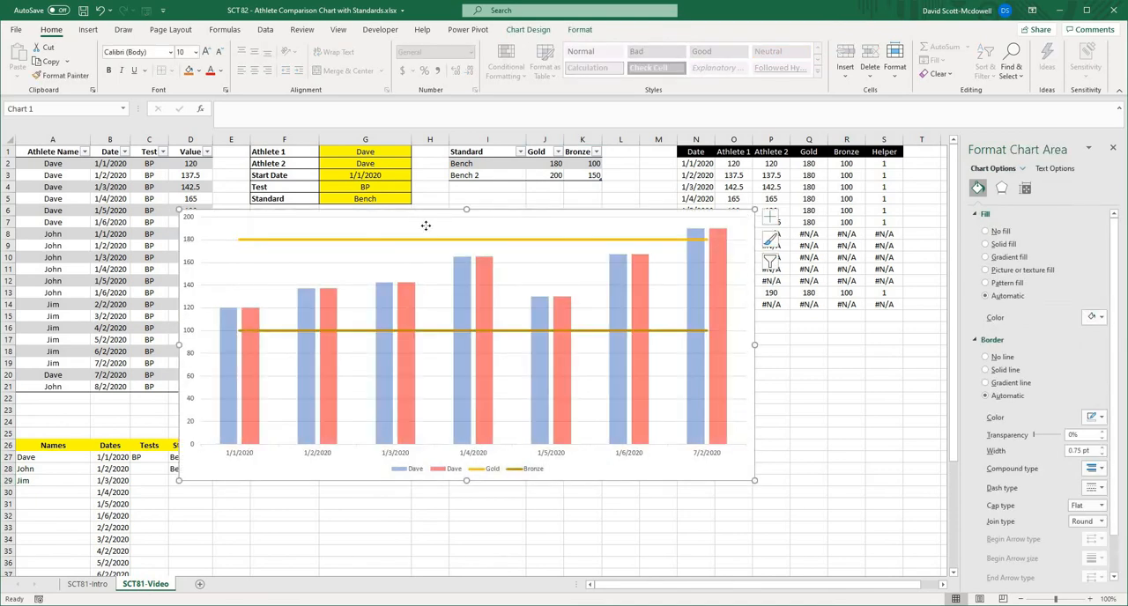
drag(426, 225, 395, 305)
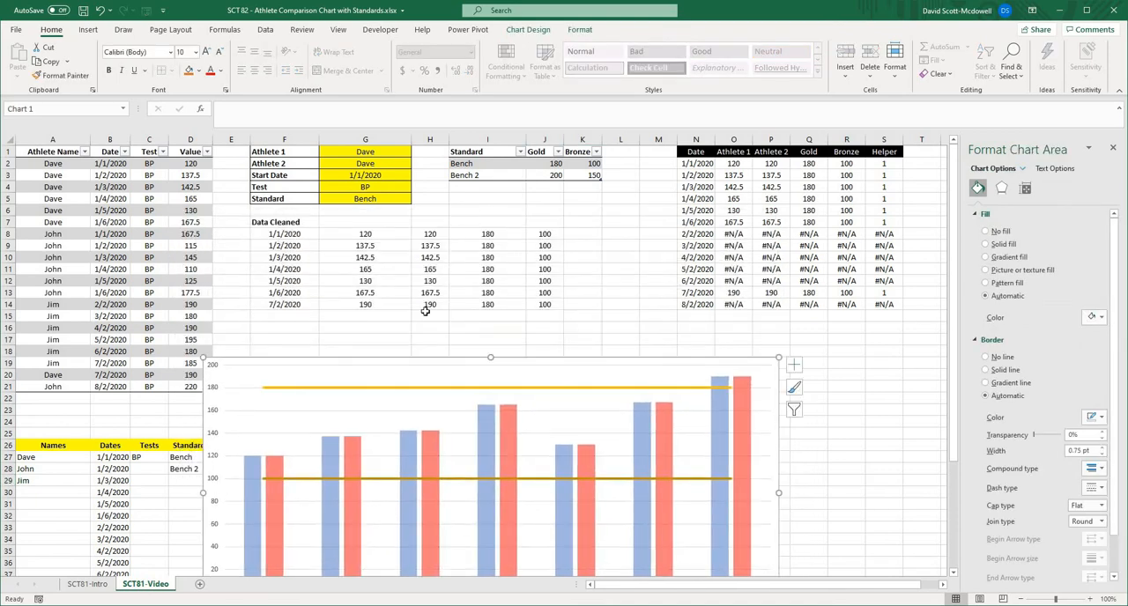
drag(419, 363, 416, 297)
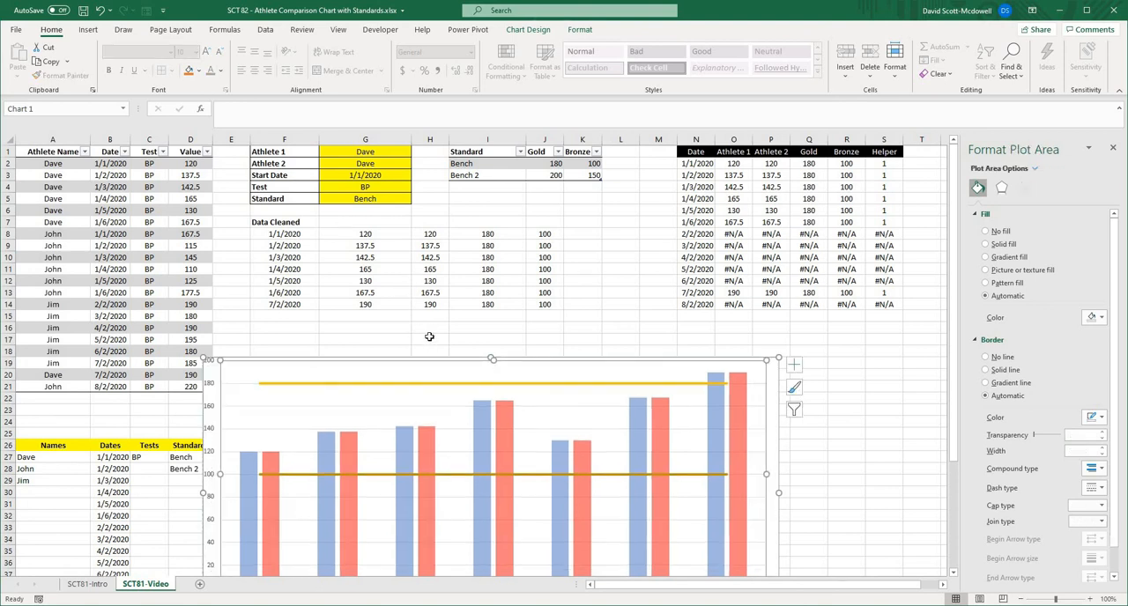
drag(427, 343, 449, 340)
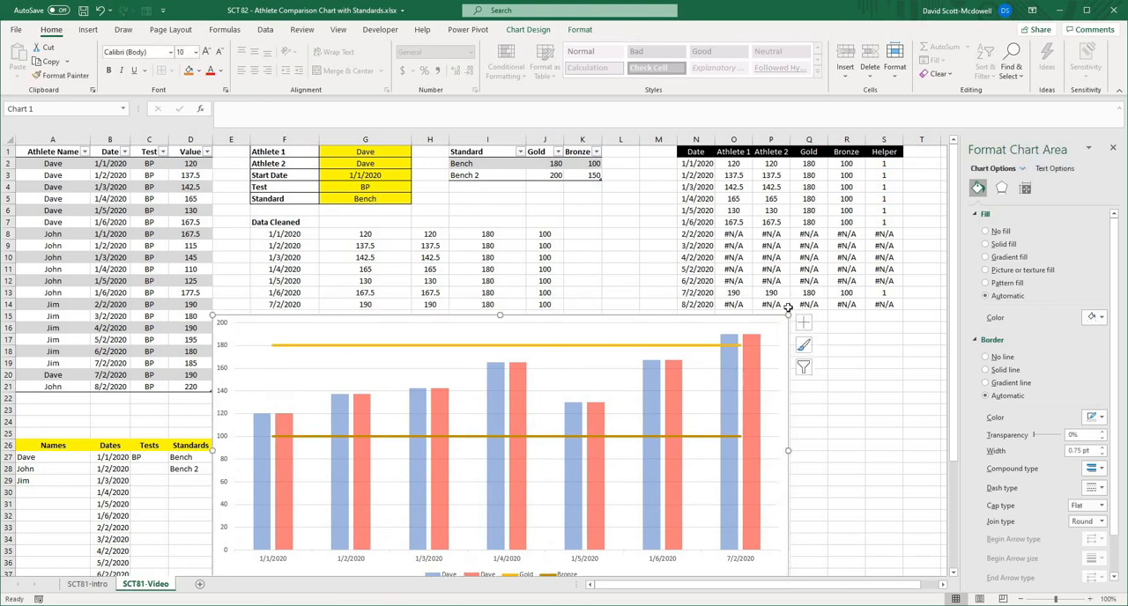
click(1114, 148)
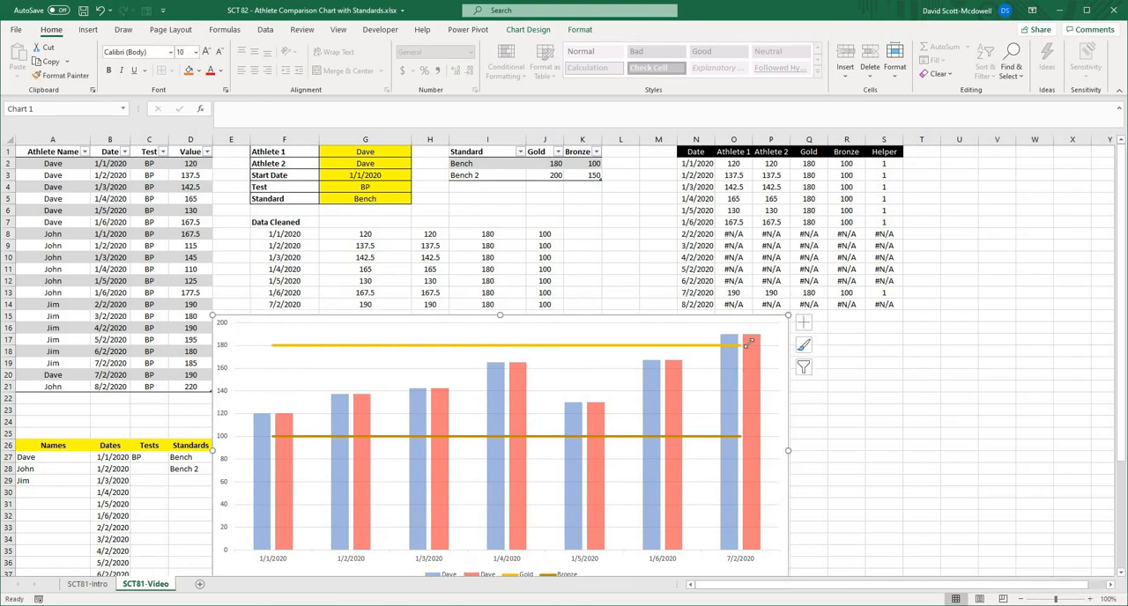
- Move the chart so it starts just left of column H at row 15, and set Athlete 2 to the second name in its list
drag(750, 340, 748, 343)
drag(932, 215, 845, 321)
click(367, 160)
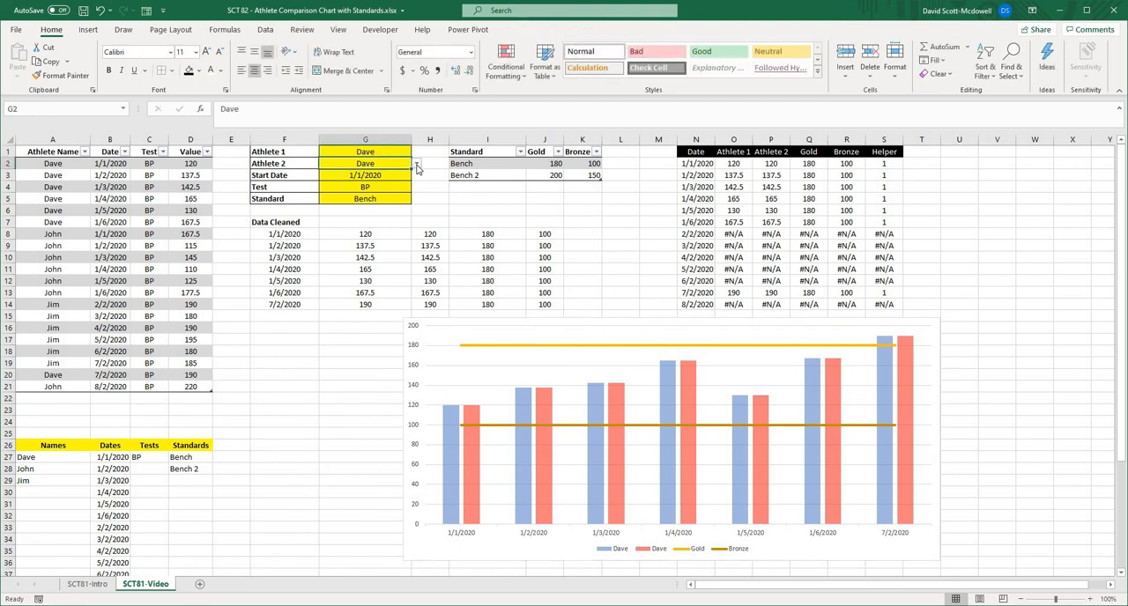
click(417, 165)
click(401, 185)
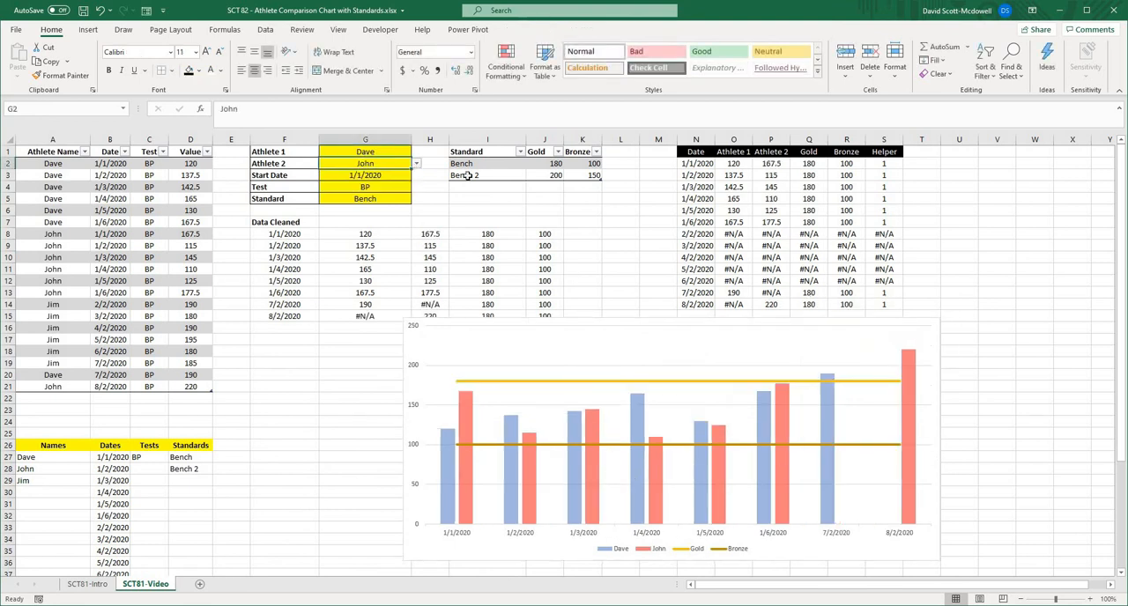
- Test the chart with start dates 1/5/2020, 5/2/2020 and 7/2/2020, and set the Start Date back to 1/1/2020
click(402, 179)
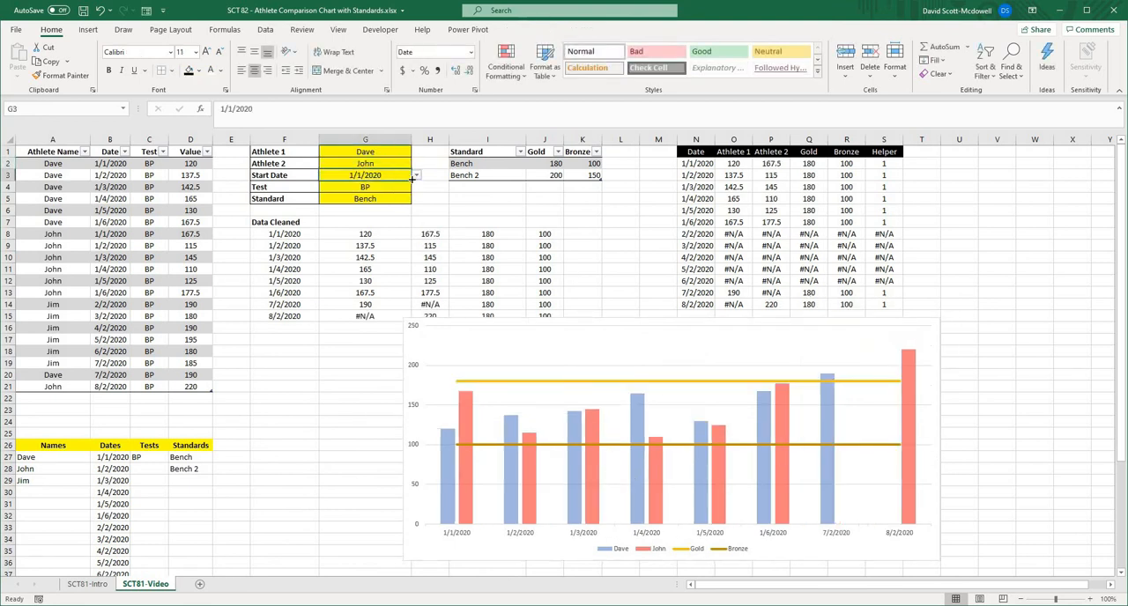
click(416, 178)
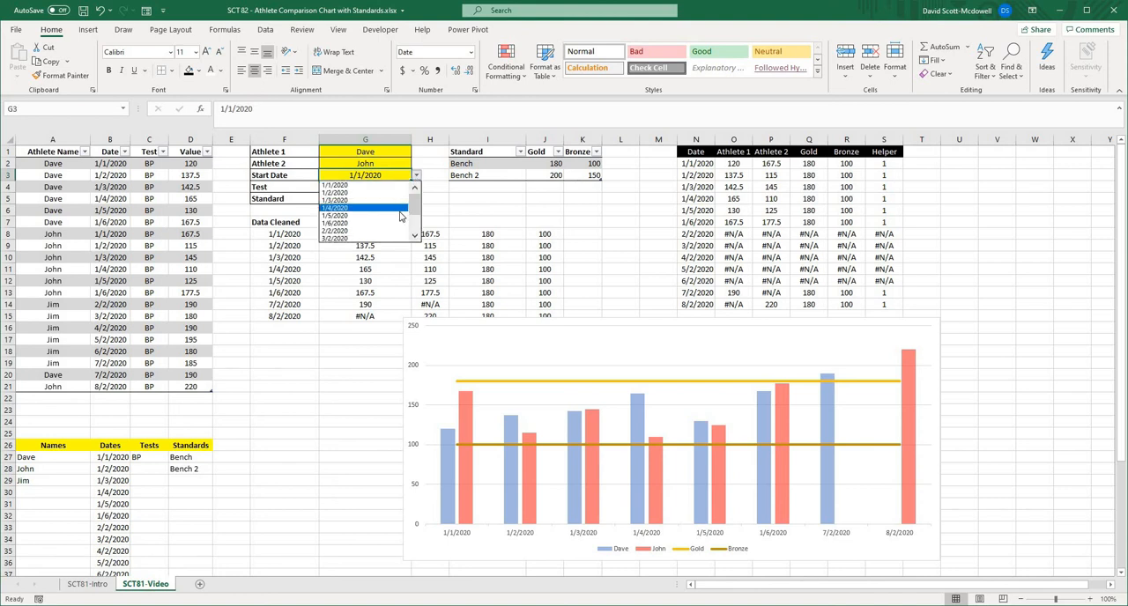
click(401, 216)
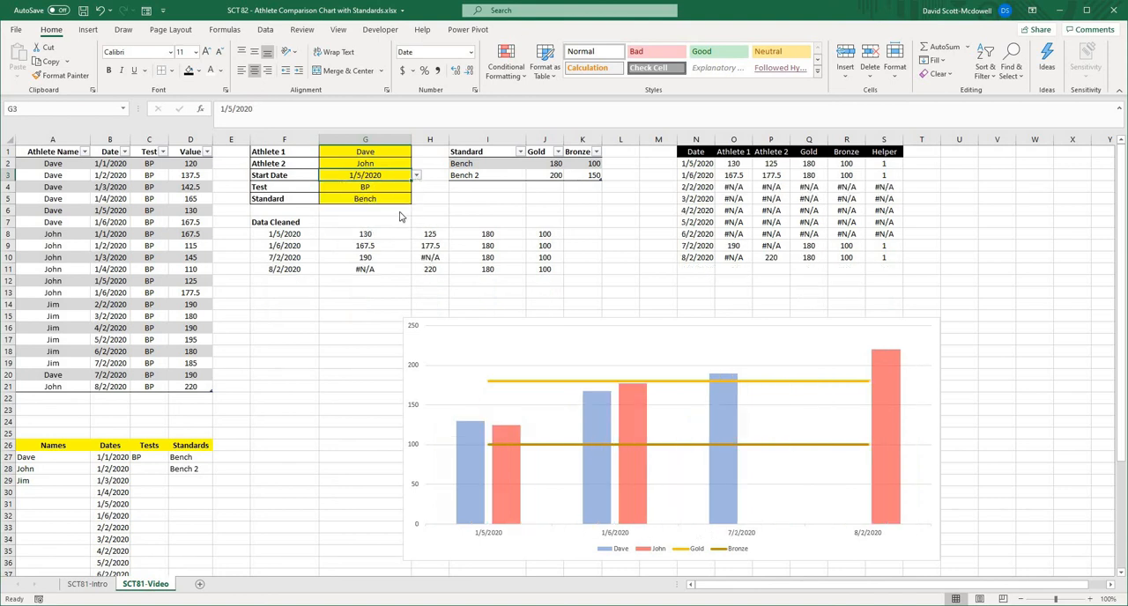
click(416, 175)
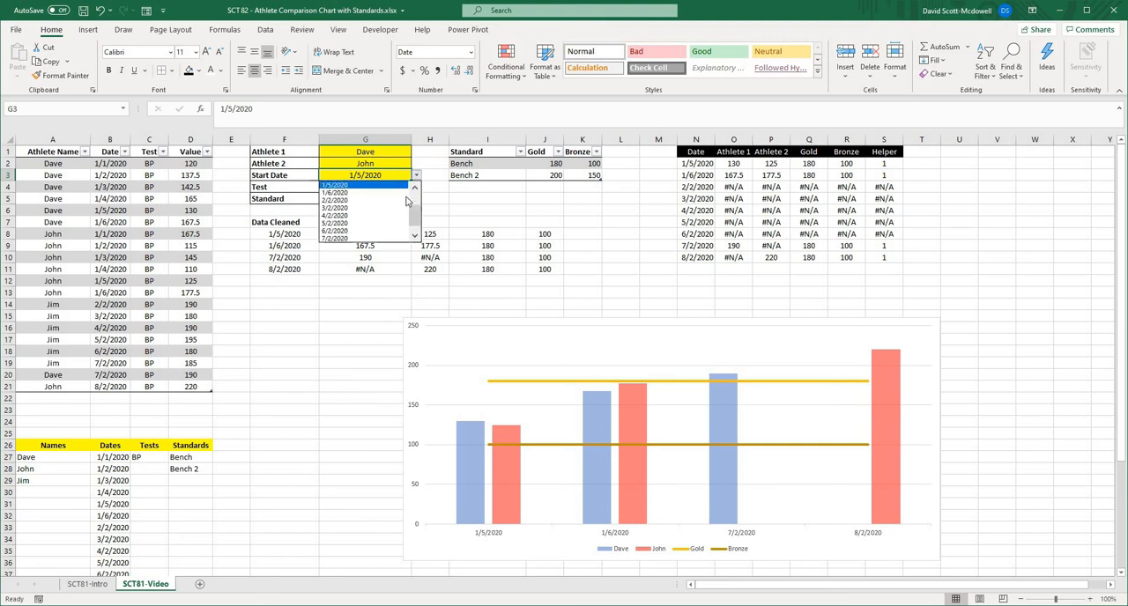
click(370, 221)
click(416, 175)
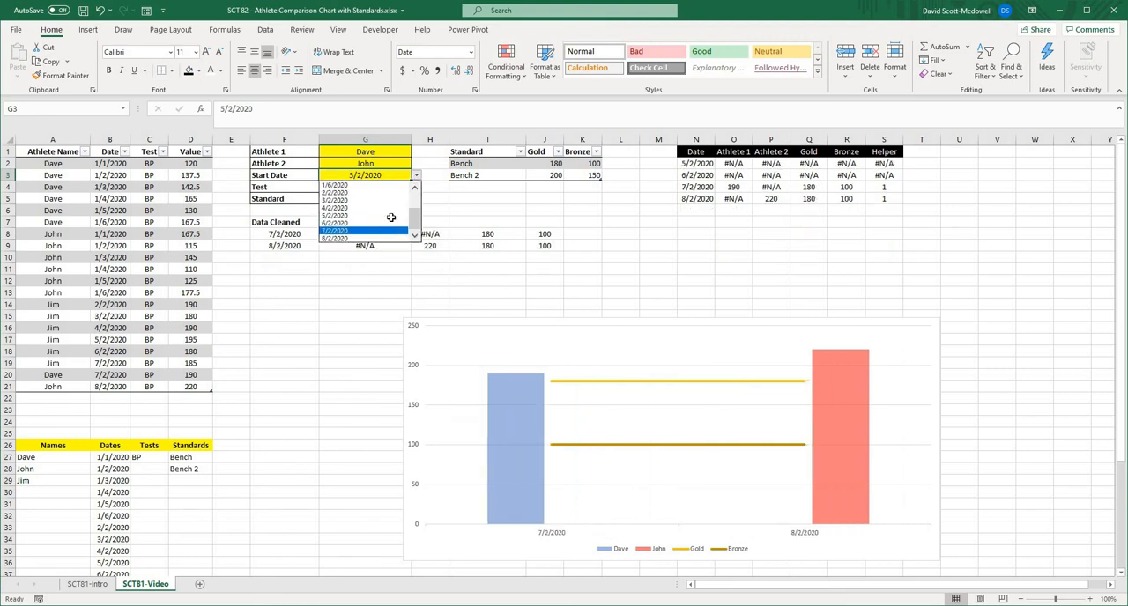
click(388, 230)
click(416, 176)
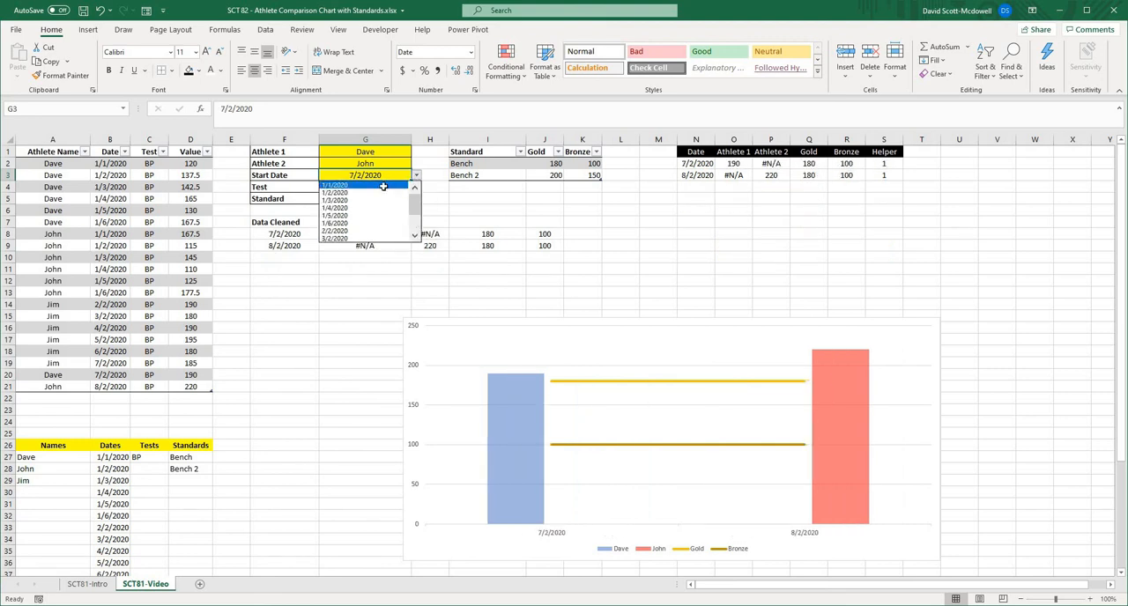
click(385, 185)
- Test the chart with the Bench 2 standard and set the Standard selection back to Bench
click(379, 199)
click(416, 198)
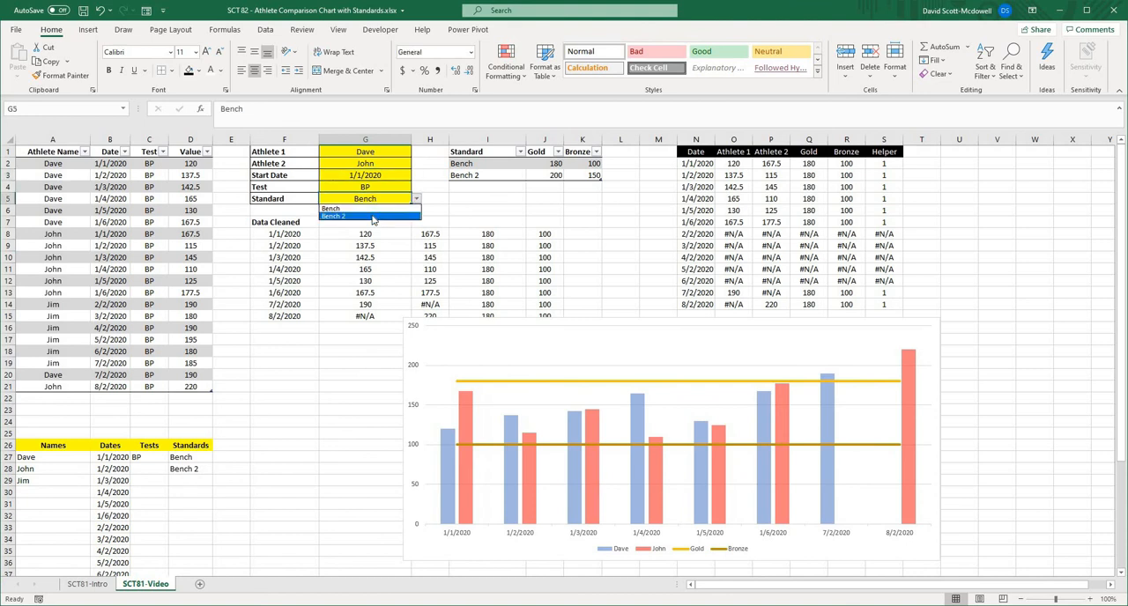
click(364, 222)
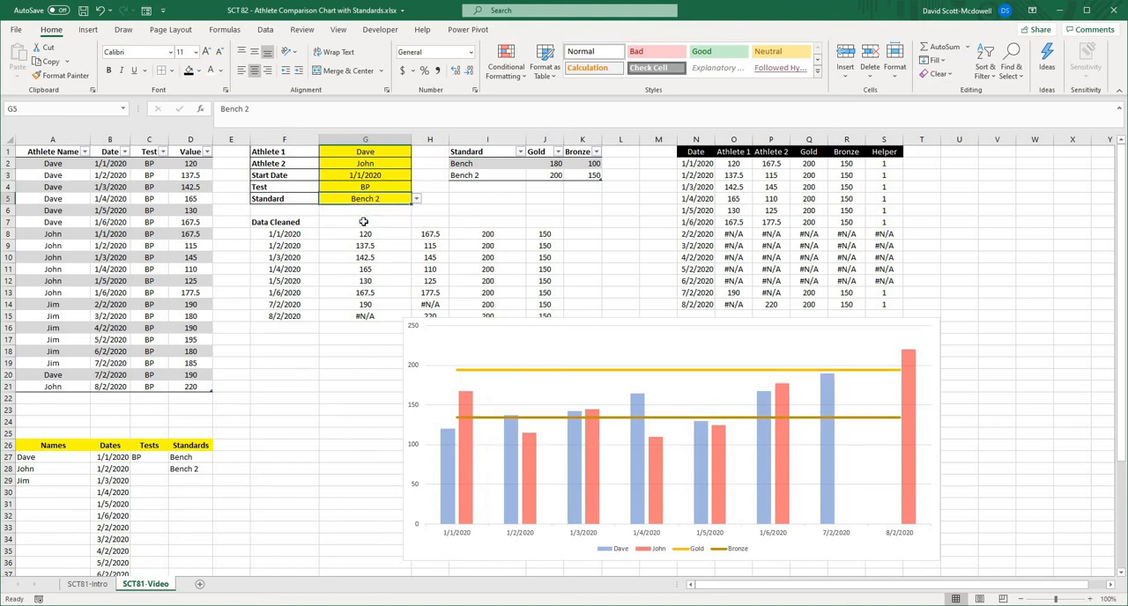
click(416, 199)
click(364, 210)
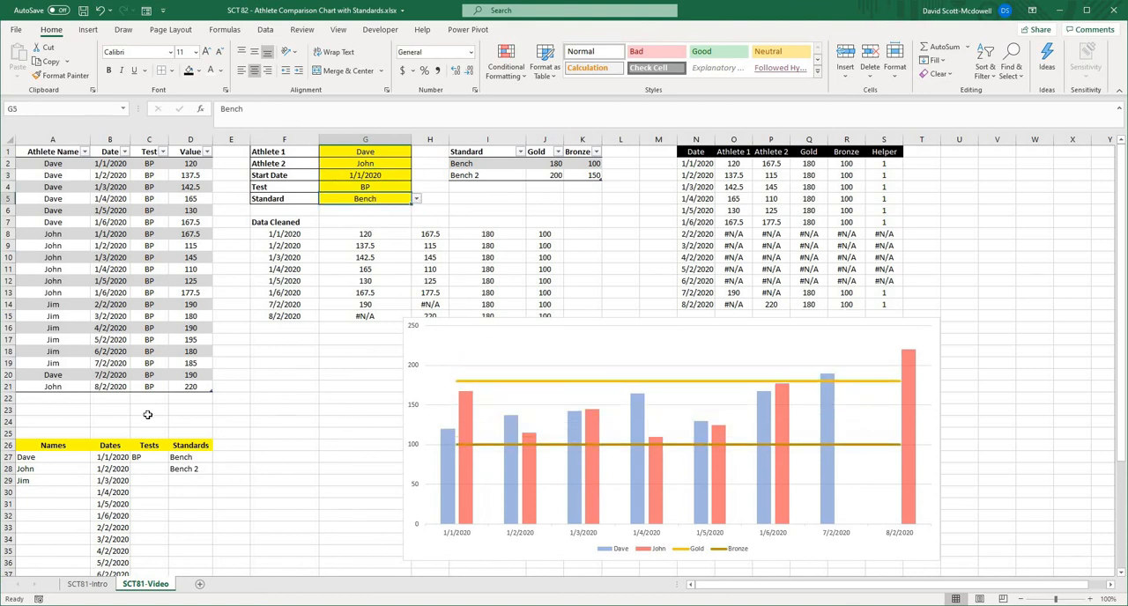
- Add a new record for the first athlete in row 22 of the data table, with date 8/2/2020, test BP and value 400
click(283, 409)
click(42, 397)
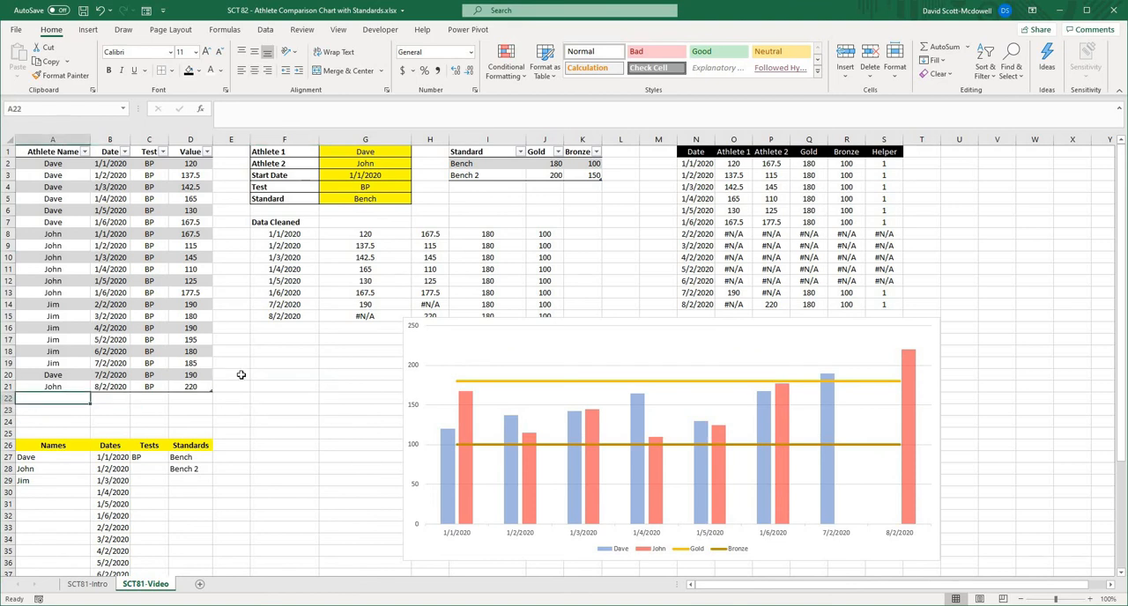
text(Dave)
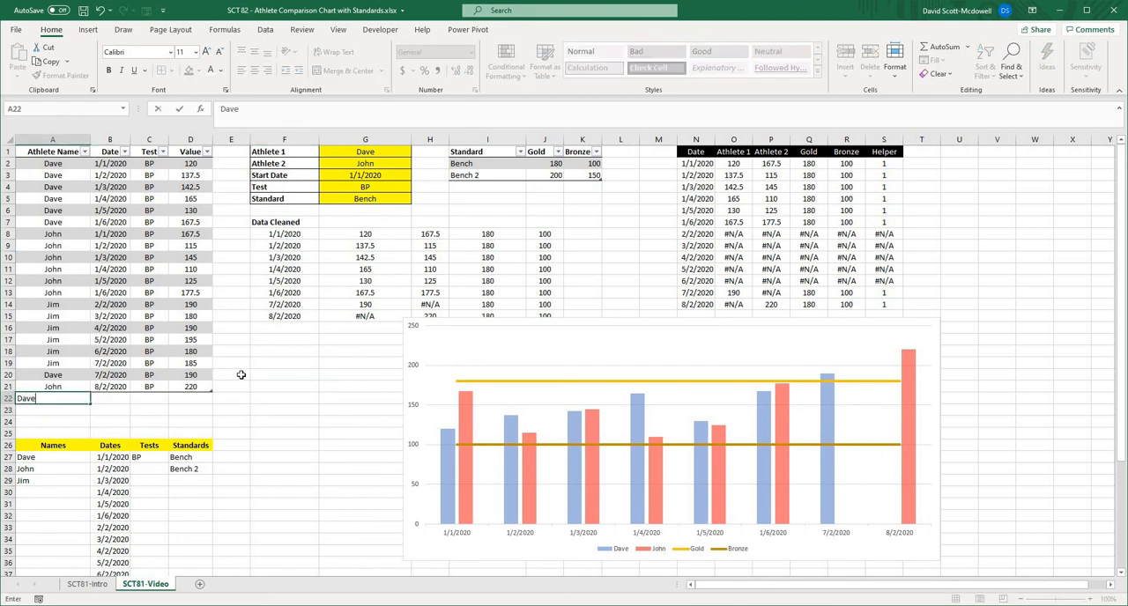
key(Tab)
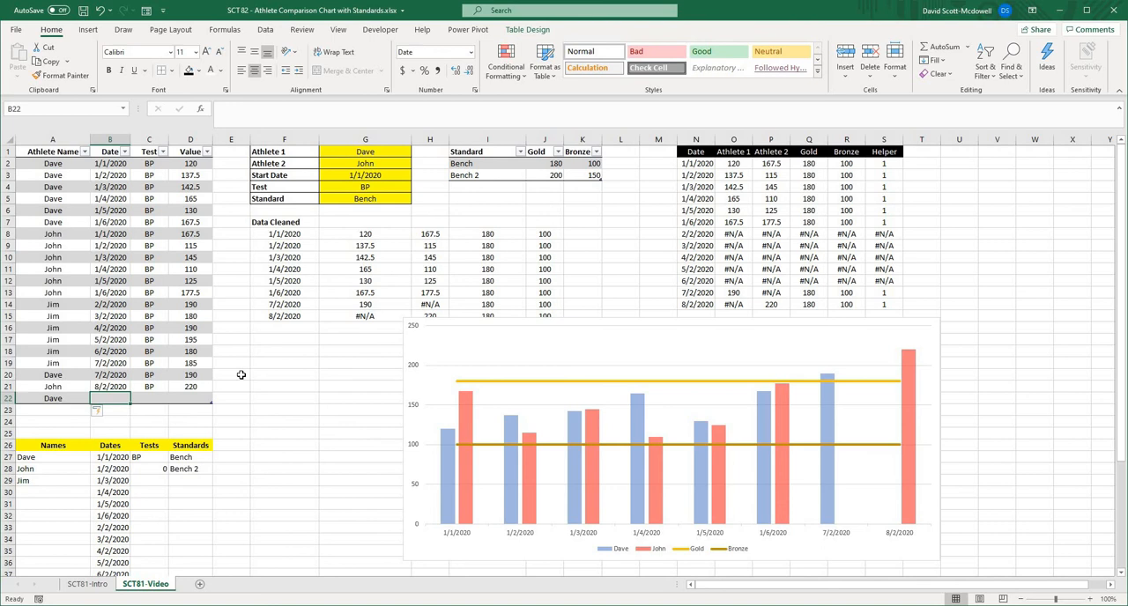
text(8/2/2020)
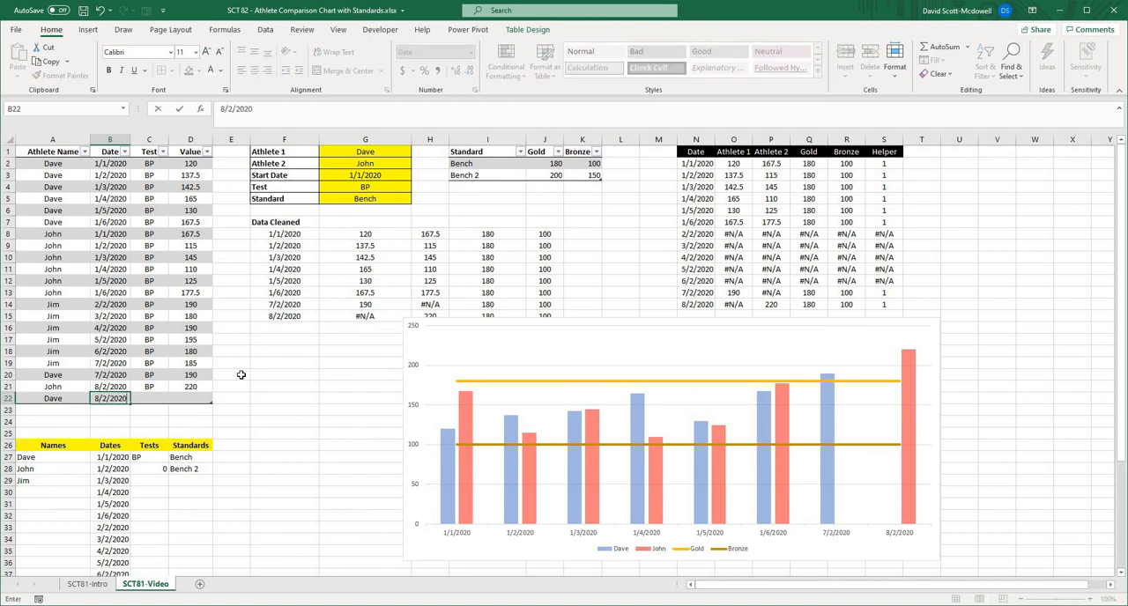
key(Tab)
text(BP)
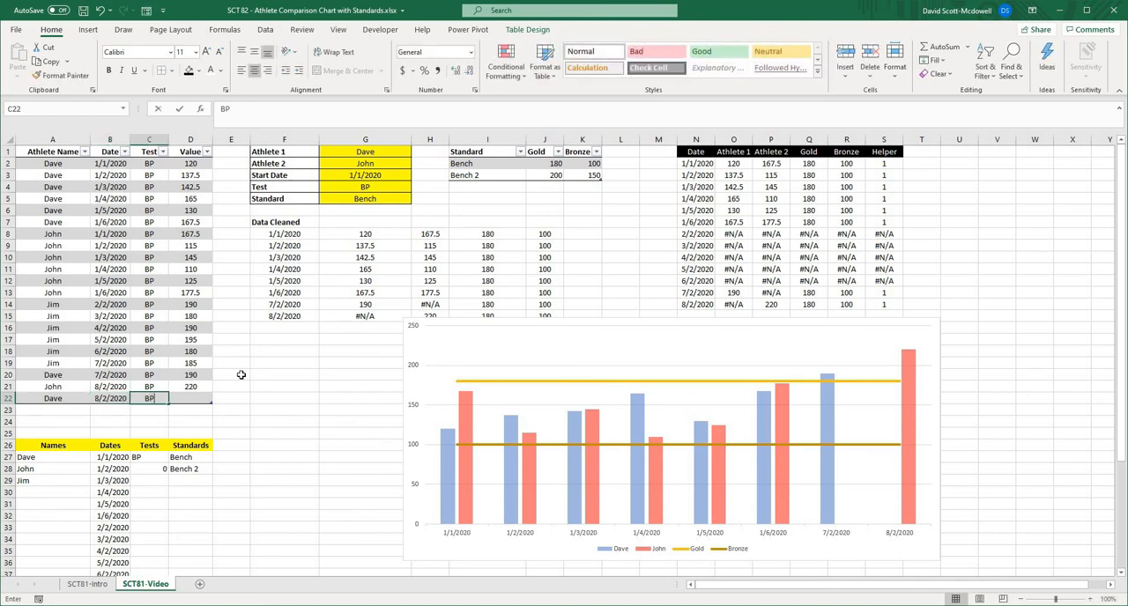
key(Tab)
text(400)
key(Return)
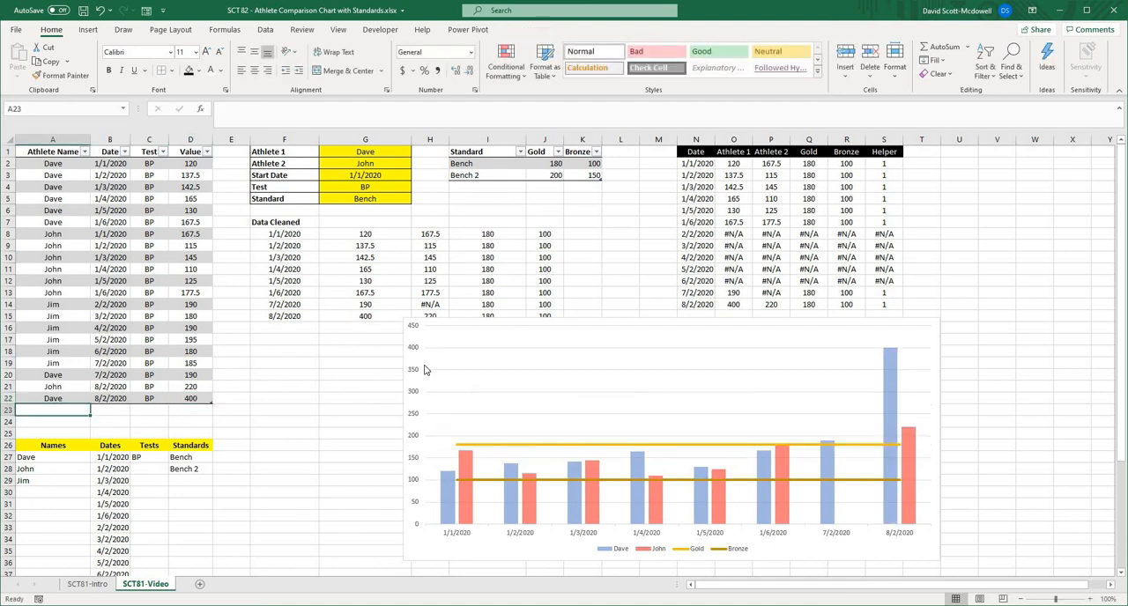
- Move the chart clear of the Data Cleaned table so it starts directly below it at about F16
click(393, 389)
click(765, 336)
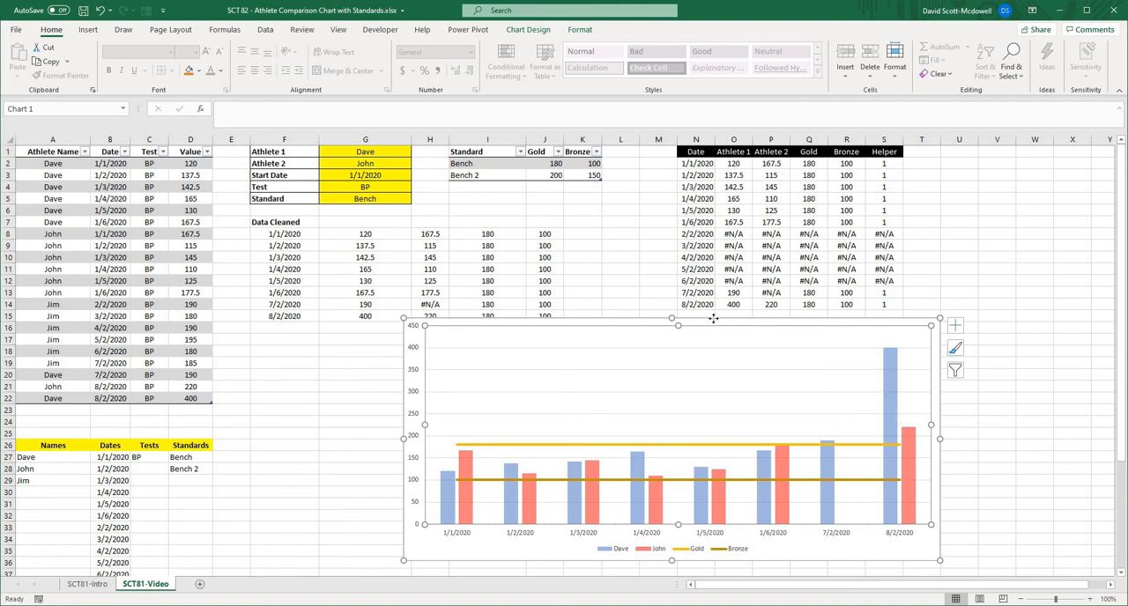
drag(712, 322, 566, 348)
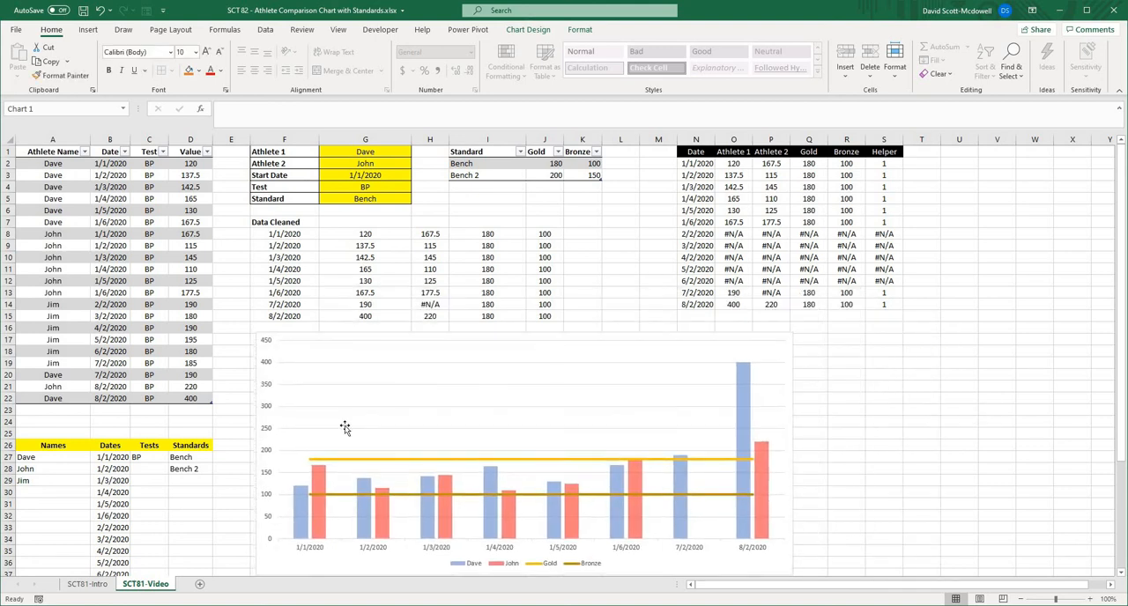
- Review the source data table, the unique lists in row 26 and below, the selection cells G1:G5 and the standards table
drag(56, 156, 189, 398)
click(55, 467)
drag(44, 454, 179, 551)
scroll(170, 539, down, 4)
scroll(172, 539, up, 4)
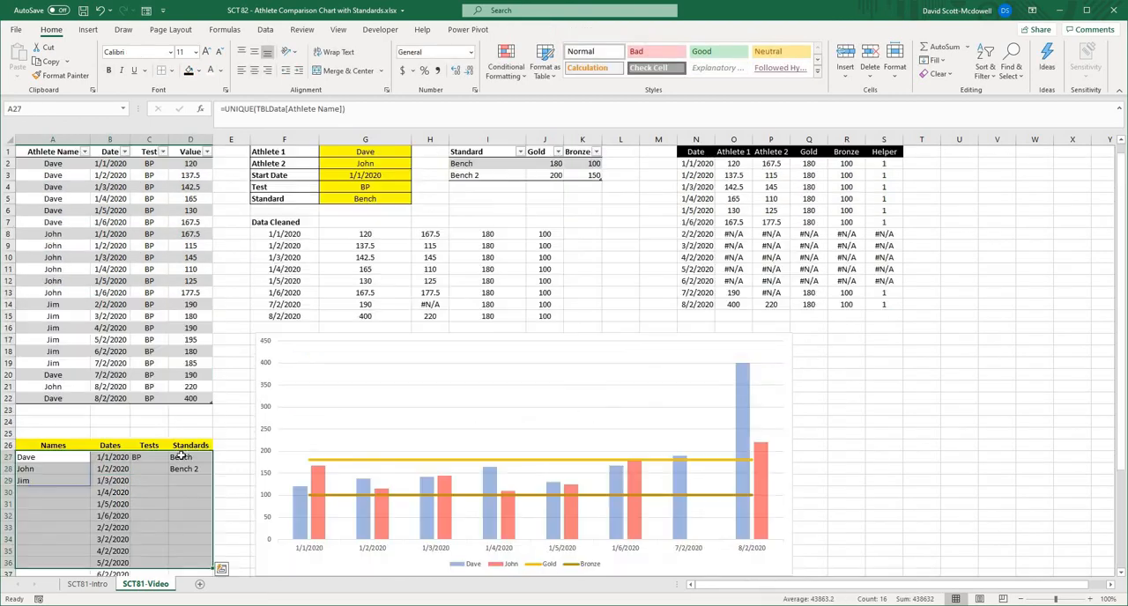
drag(363, 150, 365, 198)
click(502, 201)
drag(475, 163, 585, 174)
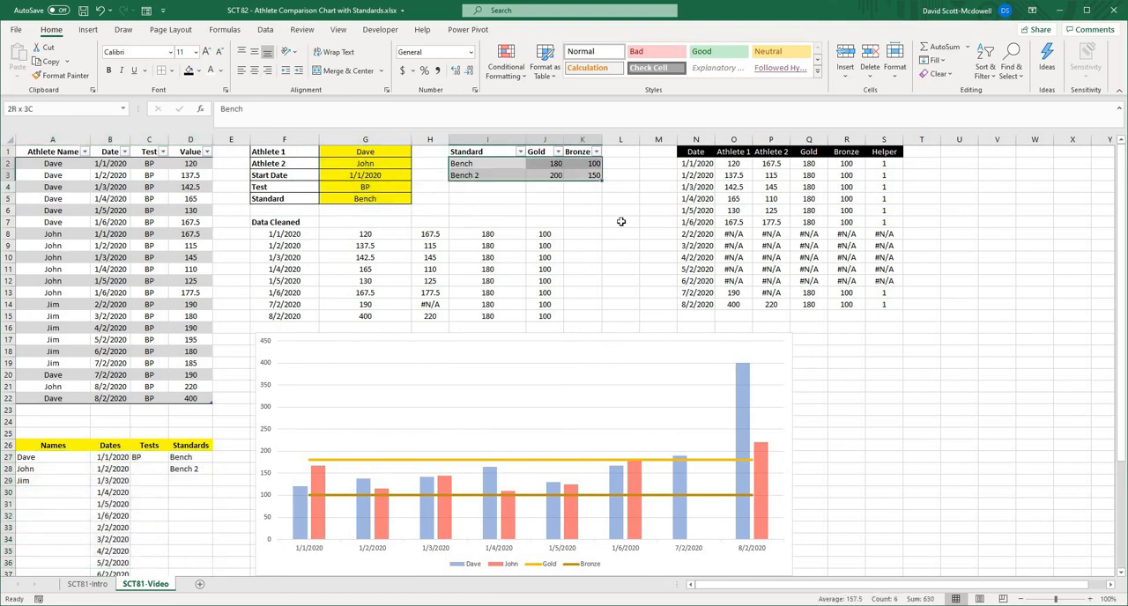
click(622, 222)
- Examine the formulas in the Date, Athlete and Gold helper columns, and review the helper table and the Data Cleaned range
click(698, 163)
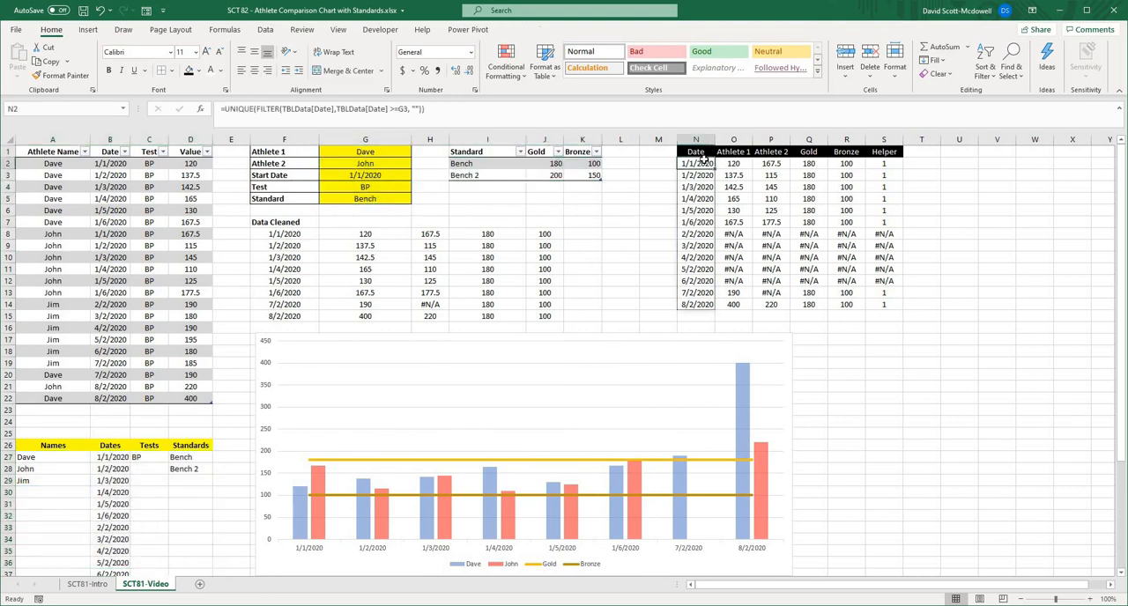
click(732, 164)
click(809, 164)
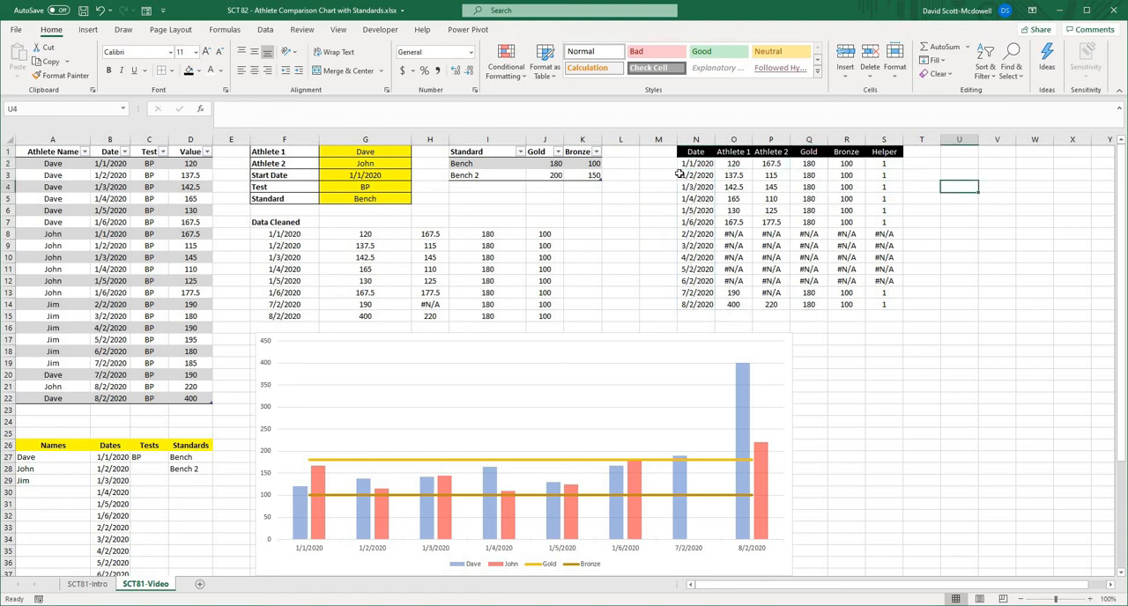
drag(696, 164, 923, 293)
click(911, 317)
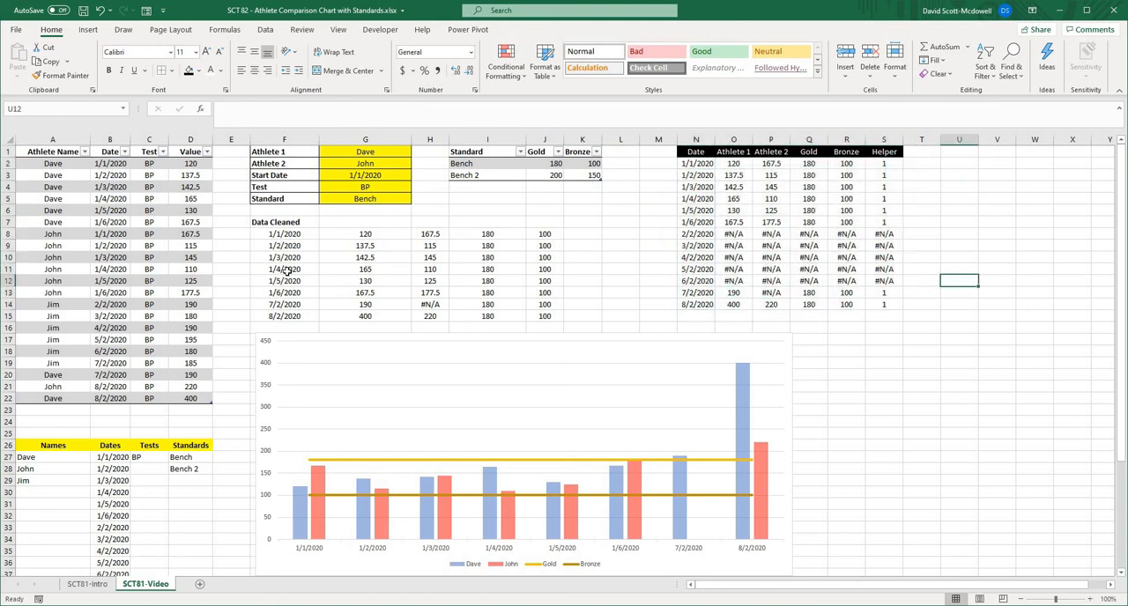
drag(272, 234, 557, 319)
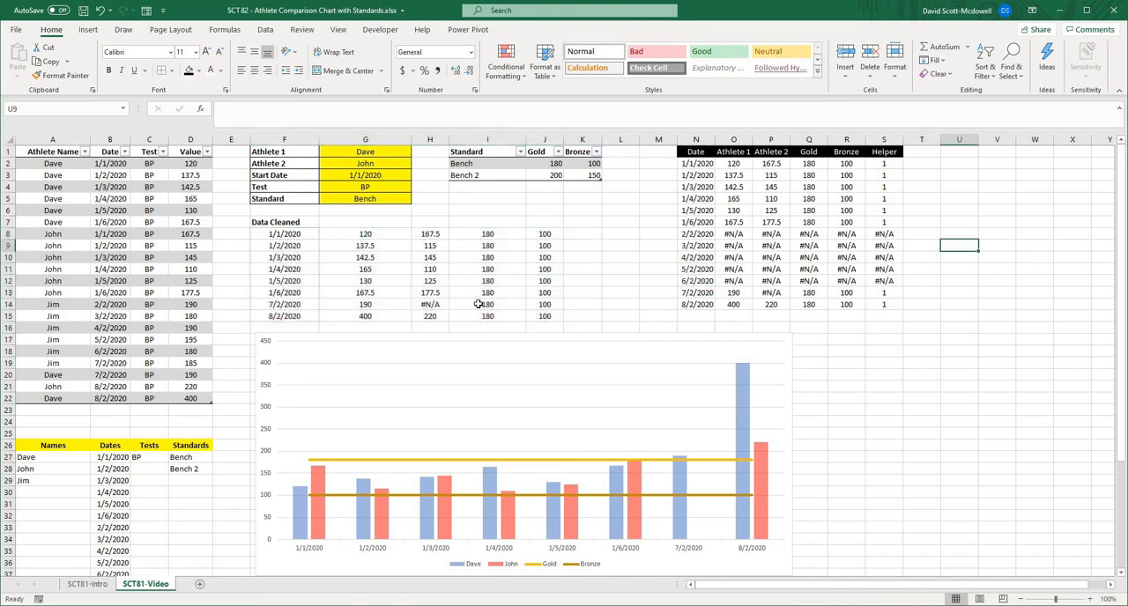
- Enlarge the chart and place it over the calculation tables, spanning about E4 to T33, and deselect it
click(467, 335)
drag(467, 327, 413, 145)
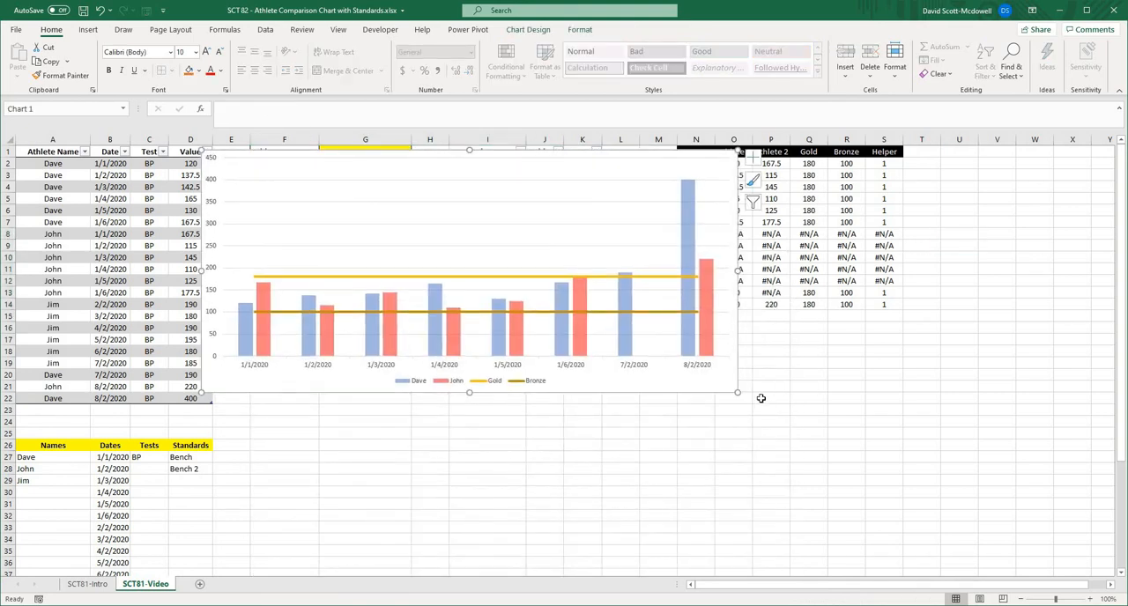
drag(739, 393, 917, 496)
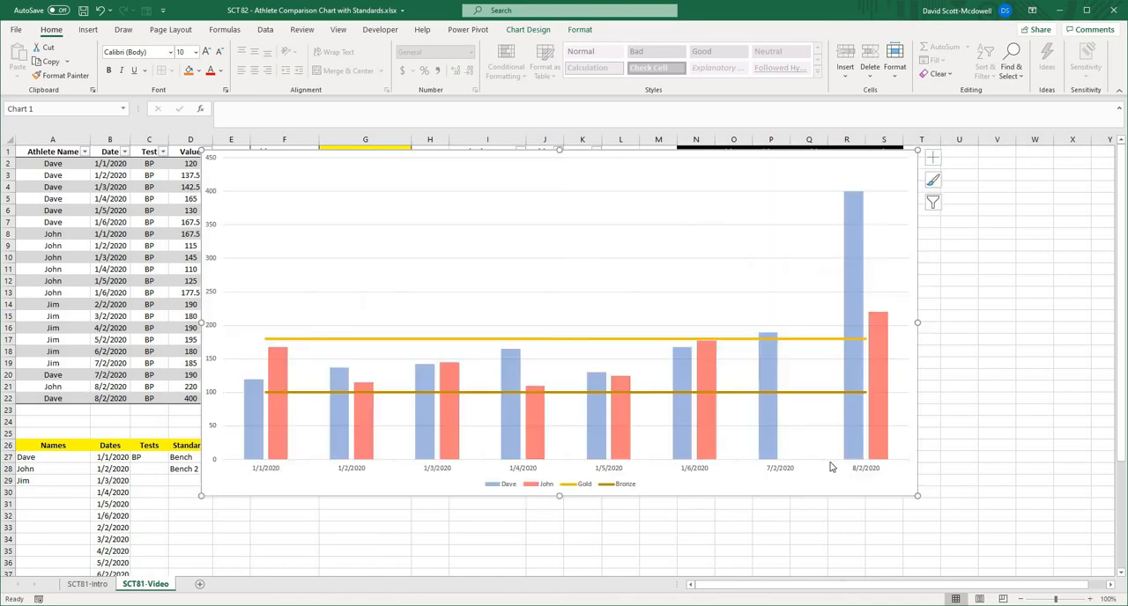
click(1023, 362)
click(422, 157)
drag(450, 186, 466, 220)
click(1014, 221)
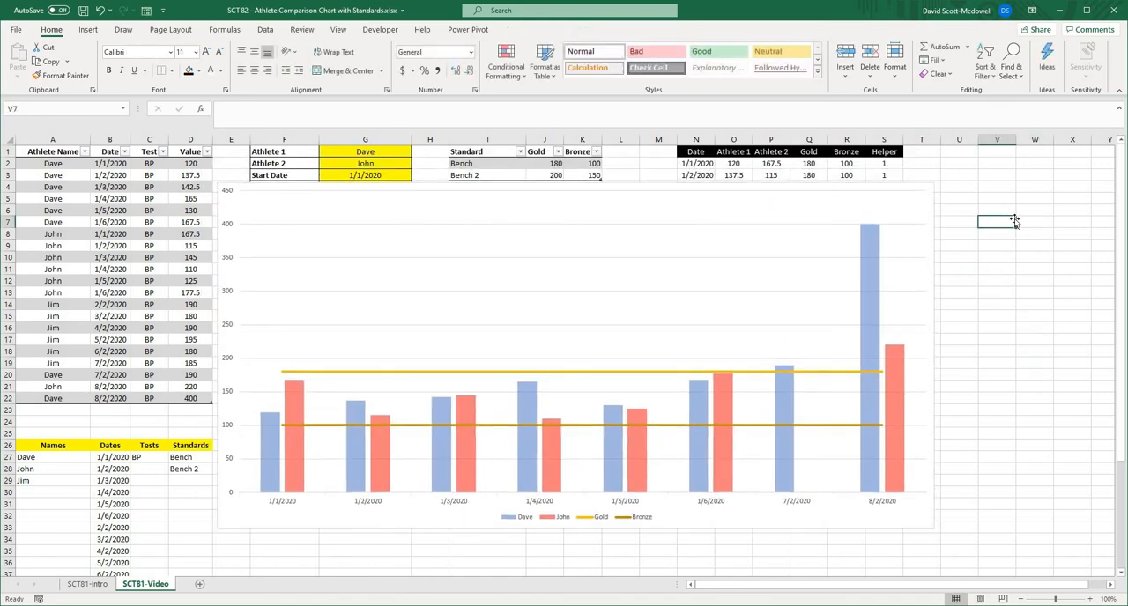